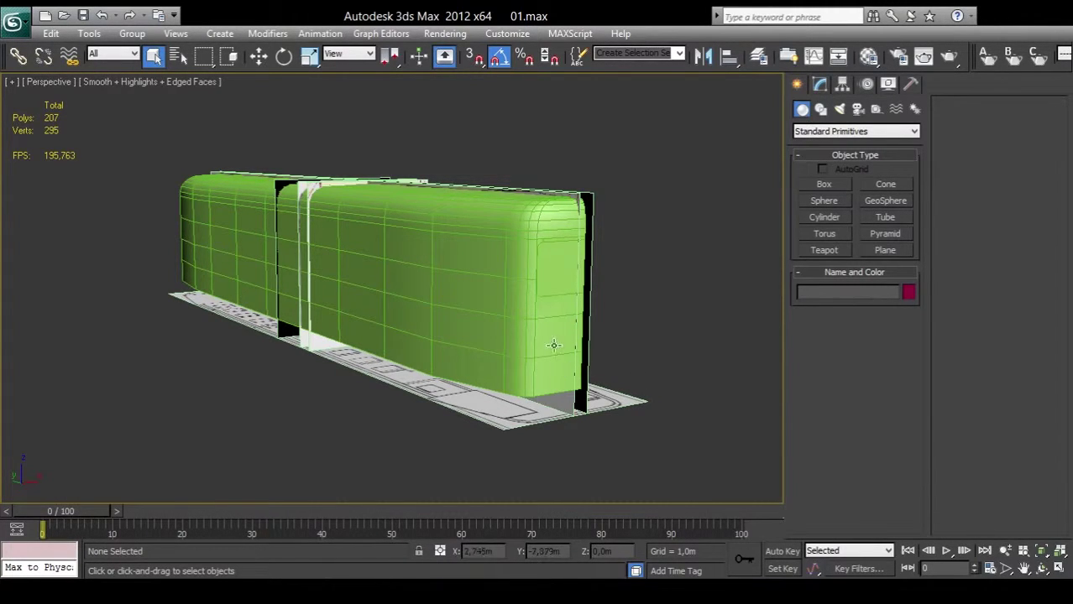
Step: Select the green tram body box, orbit around it to an end-on view, then deselect it
click(484, 307)
click(1041, 569)
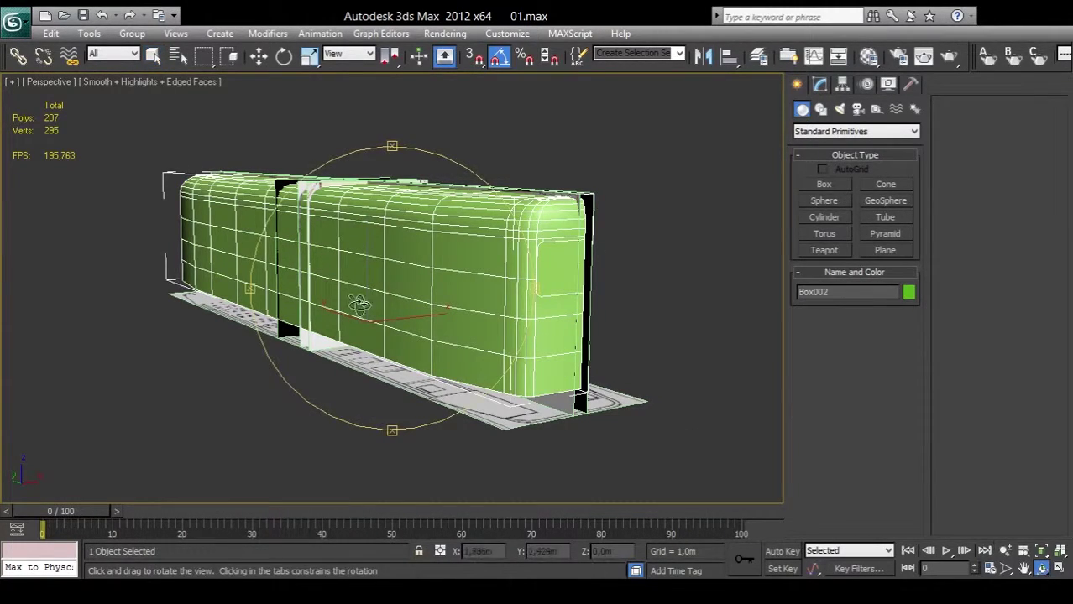
mouse_move(360, 300)
mouse_down()
mouse_move(454, 307)
mouse_move(350, 308)
mouse_move(441, 305)
mouse_move(382, 300)
mouse_move(447, 320)
mouse_up()
mouse_move(363, 300)
mouse_down()
mouse_move(472, 300)
mouse_move(318, 298)
mouse_move(429, 332)
mouse_up()
right_click(710, 414)
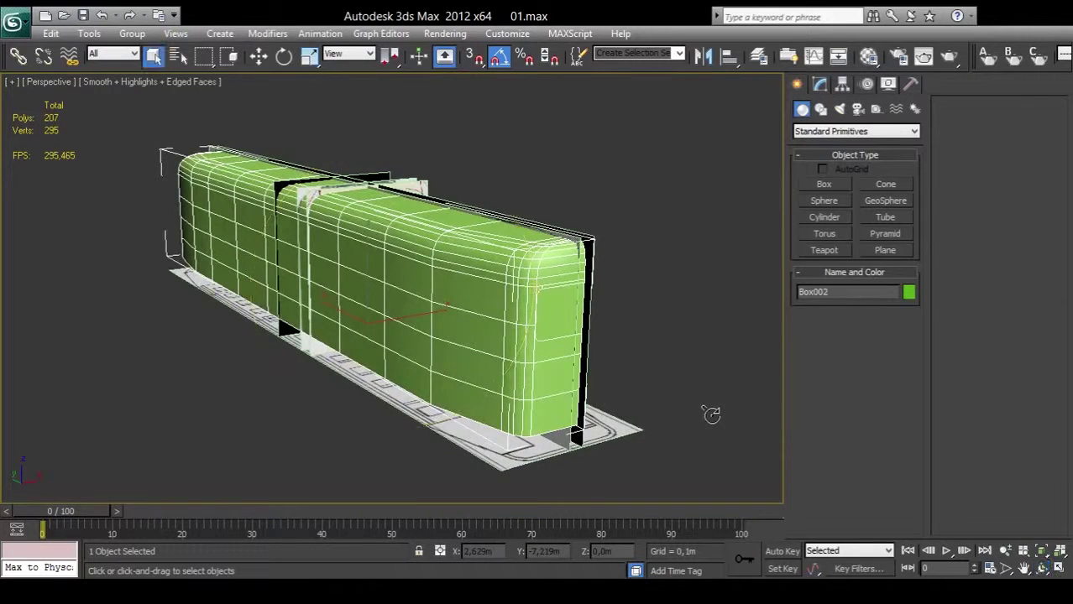
click(711, 443)
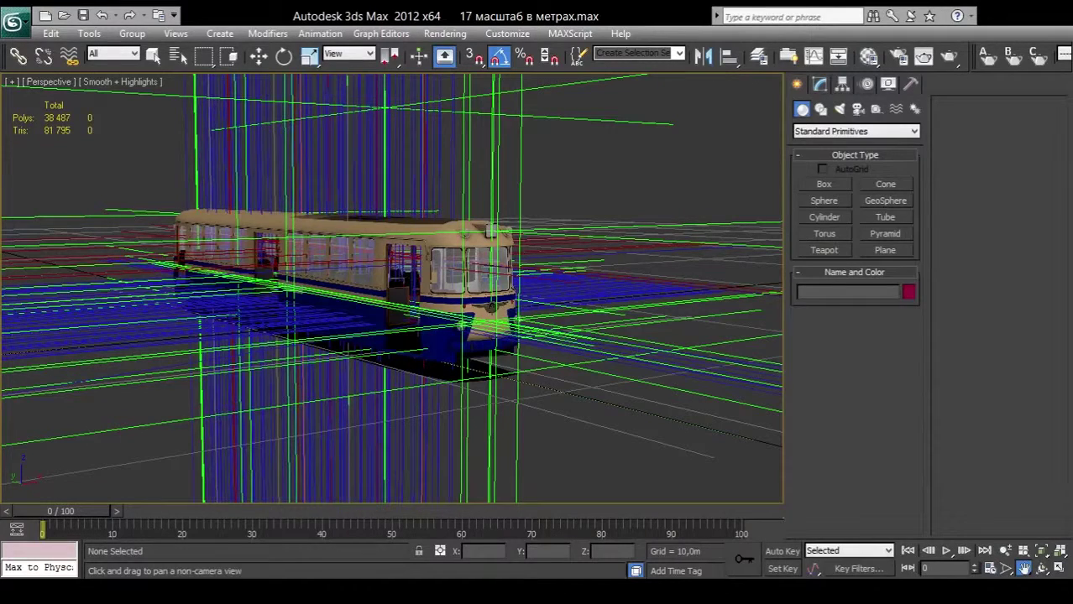
click(1040, 570)
mouse_move(343, 287)
mouse_down()
mouse_move(490, 317)
mouse_move(418, 287)
mouse_up()
key(ctrl+p)
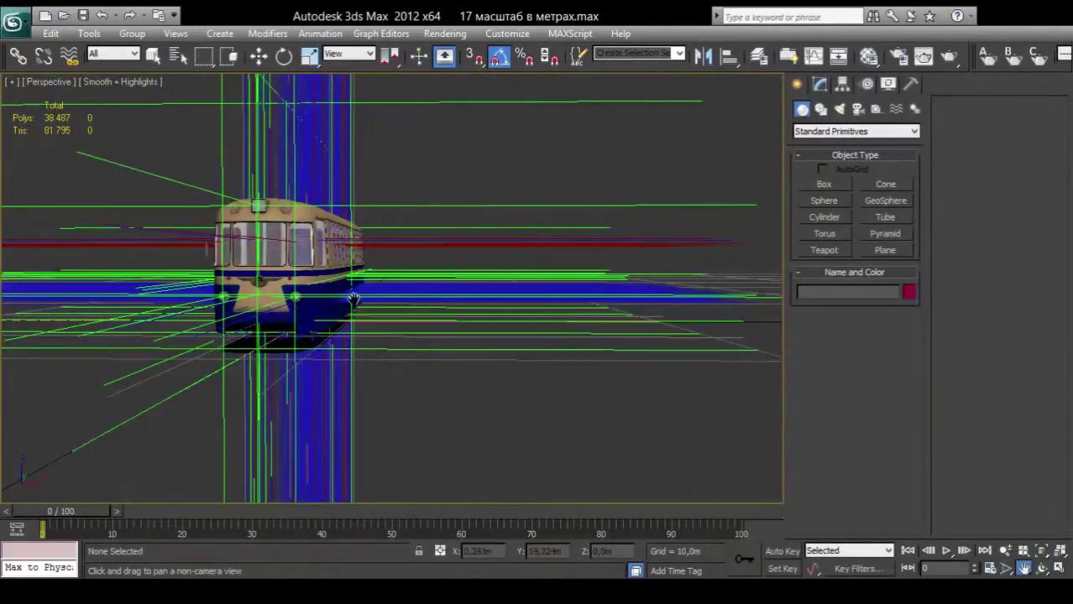
drag(354, 300, 512, 325)
scroll(511, 326, up, 3)
scroll(511, 326, up, 2)
scroll(511, 325, up, 6)
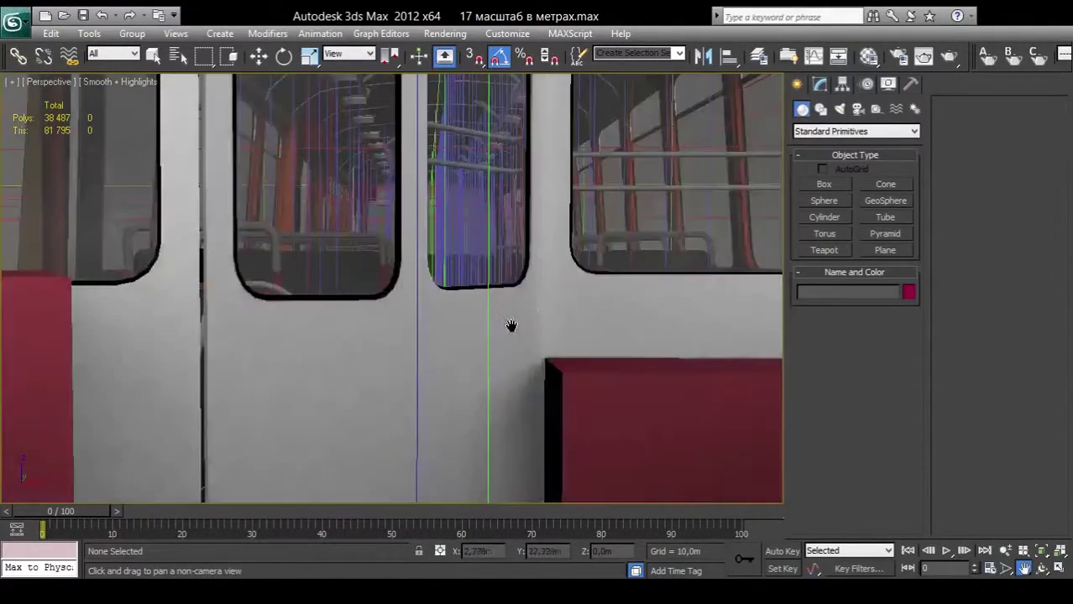
scroll(521, 302, up, 4)
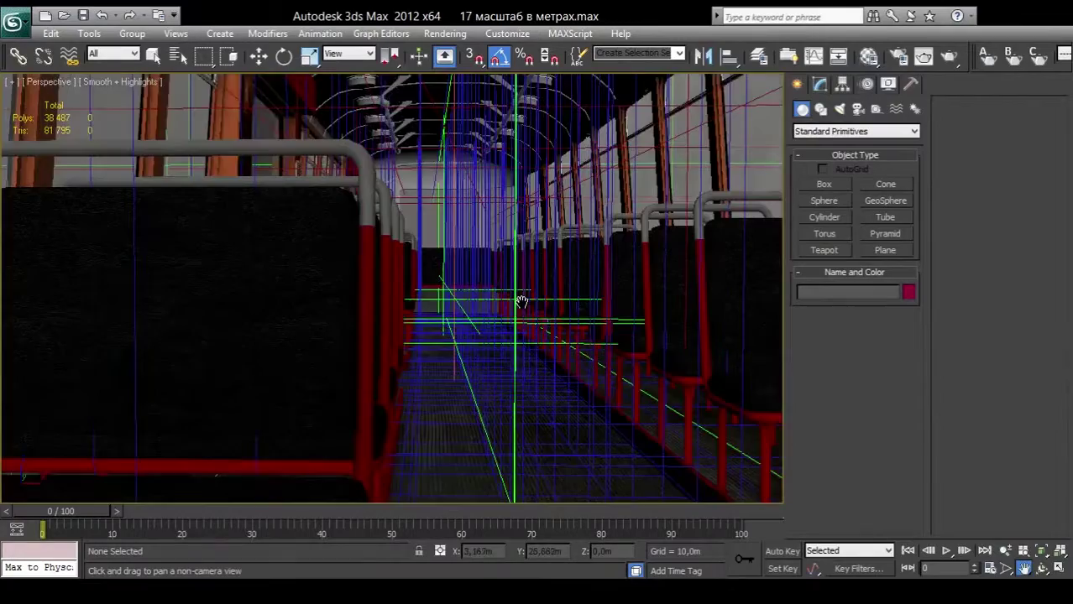
scroll(525, 305, down, 2)
scroll(529, 307, down, 2)
scroll(536, 312, down, 1)
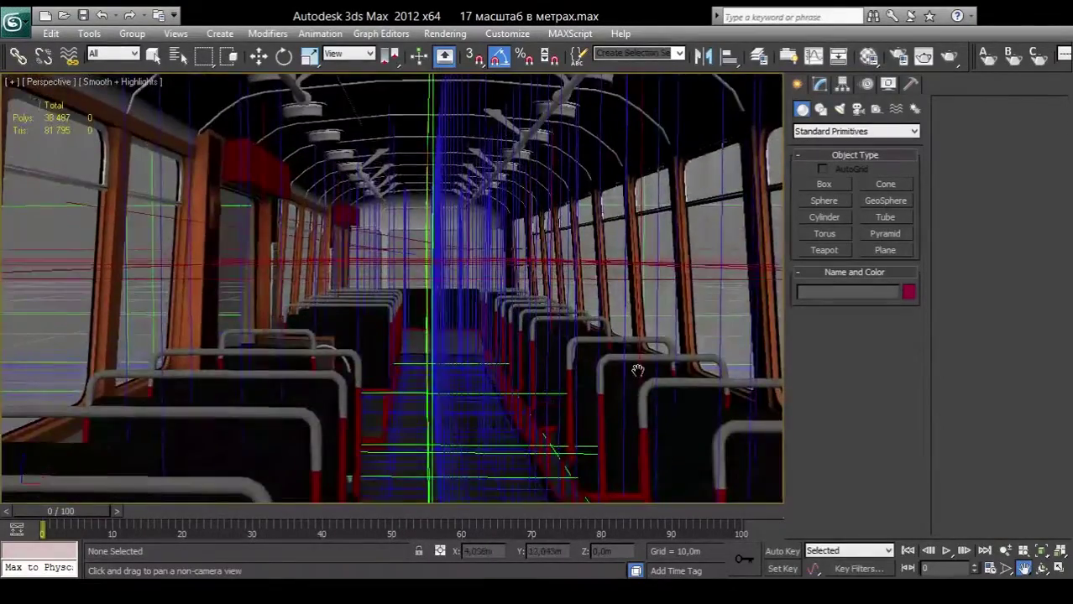
key(z)
click(1041, 568)
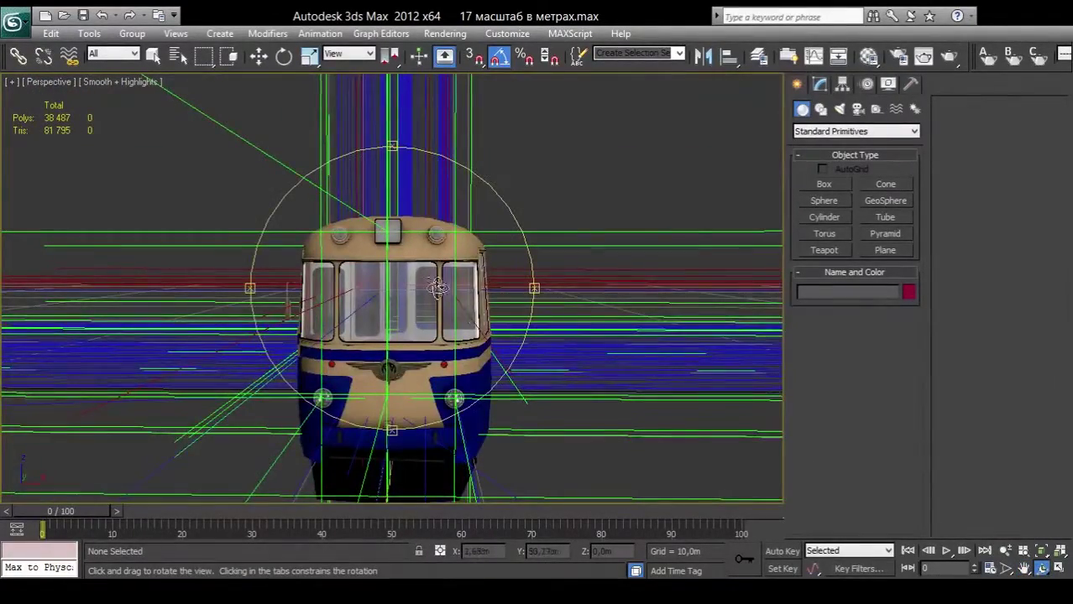
mouse_move(437, 287)
mouse_down()
mouse_move(426, 312)
mouse_move(380, 304)
mouse_move(394, 306)
mouse_up()
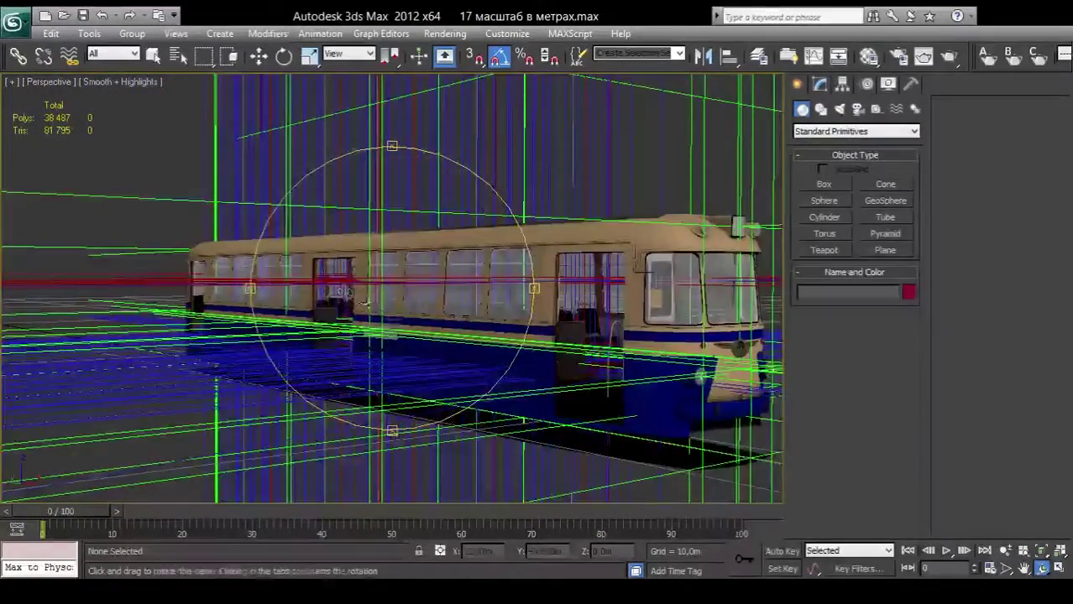
middle_drag(361, 311, 410, 321)
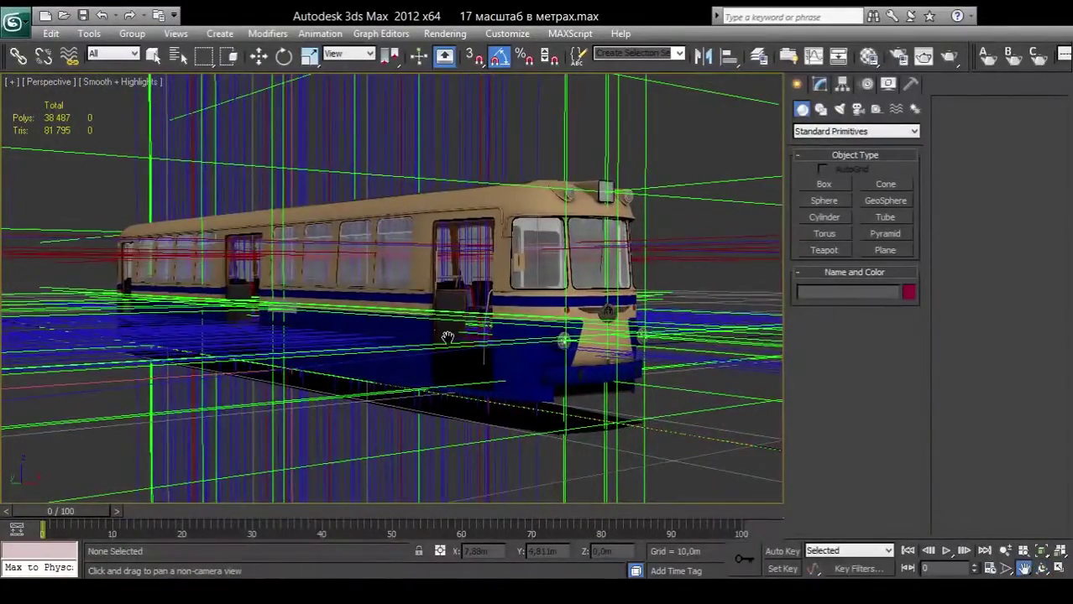
scroll(448, 336, up, 2)
scroll(448, 336, up, 2)
drag(447, 335, 411, 336)
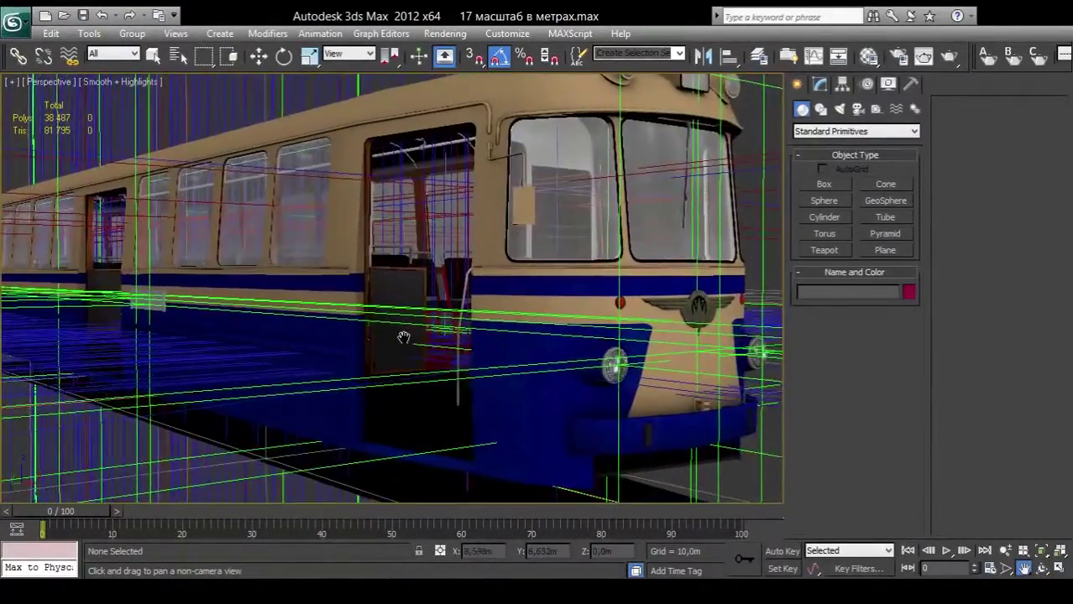
scroll(419, 335, down, 2)
scroll(418, 336, down, 4)
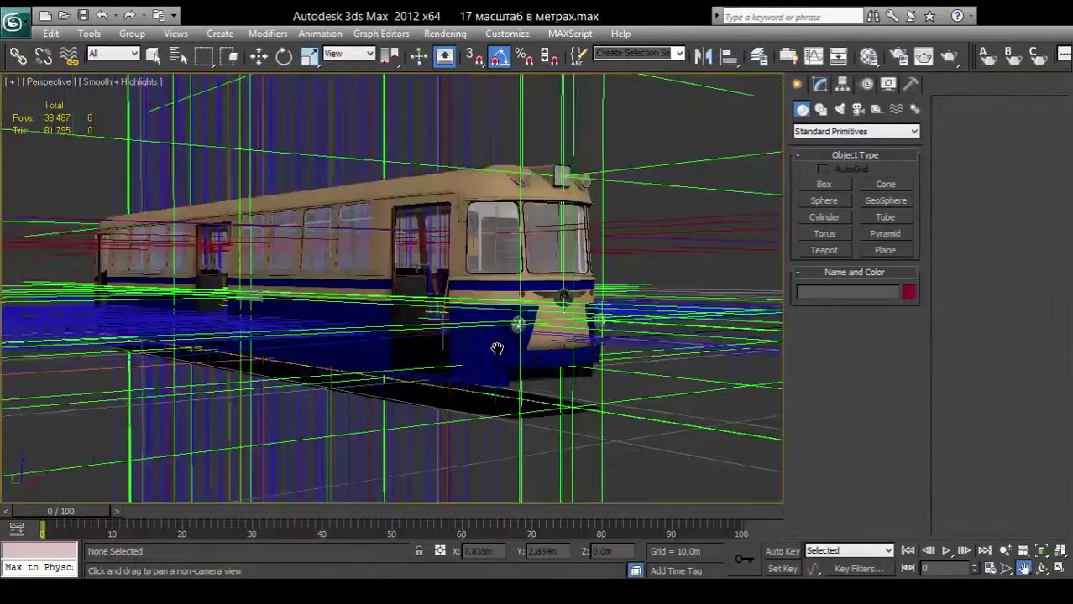
click(1046, 571)
mouse_move(437, 302)
mouse_down()
mouse_move(581, 298)
mouse_move(470, 294)
mouse_move(534, 289)
mouse_move(314, 319)
mouse_move(422, 322)
mouse_move(421, 386)
mouse_up()
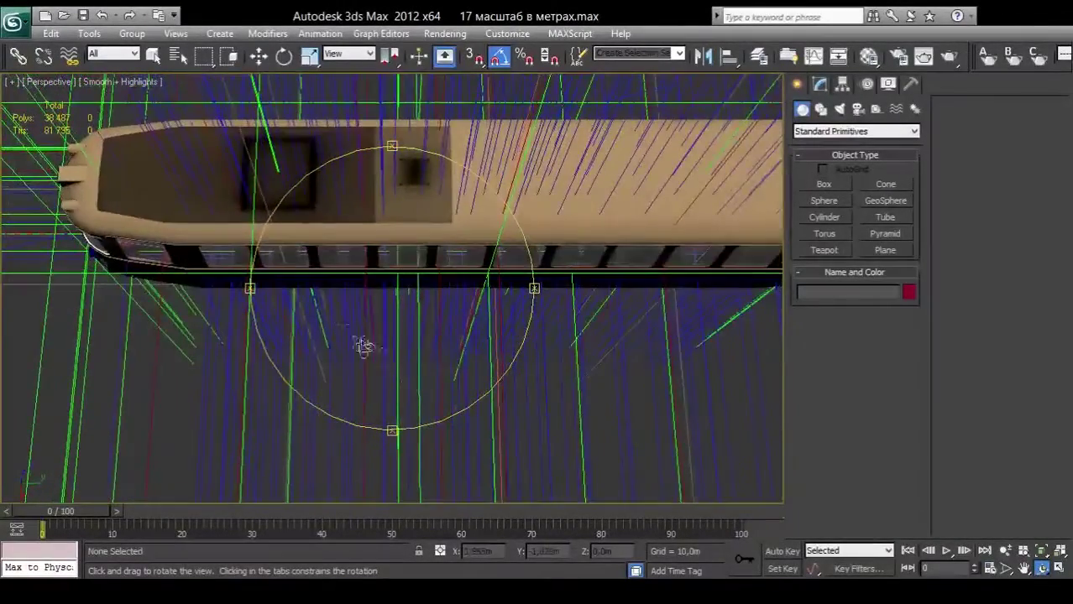
mouse_move(364, 343)
mouse_down()
mouse_move(455, 301)
mouse_move(491, 309)
mouse_move(395, 342)
mouse_move(458, 202)
mouse_move(442, 308)
mouse_move(458, 316)
mouse_move(372, 324)
mouse_up()
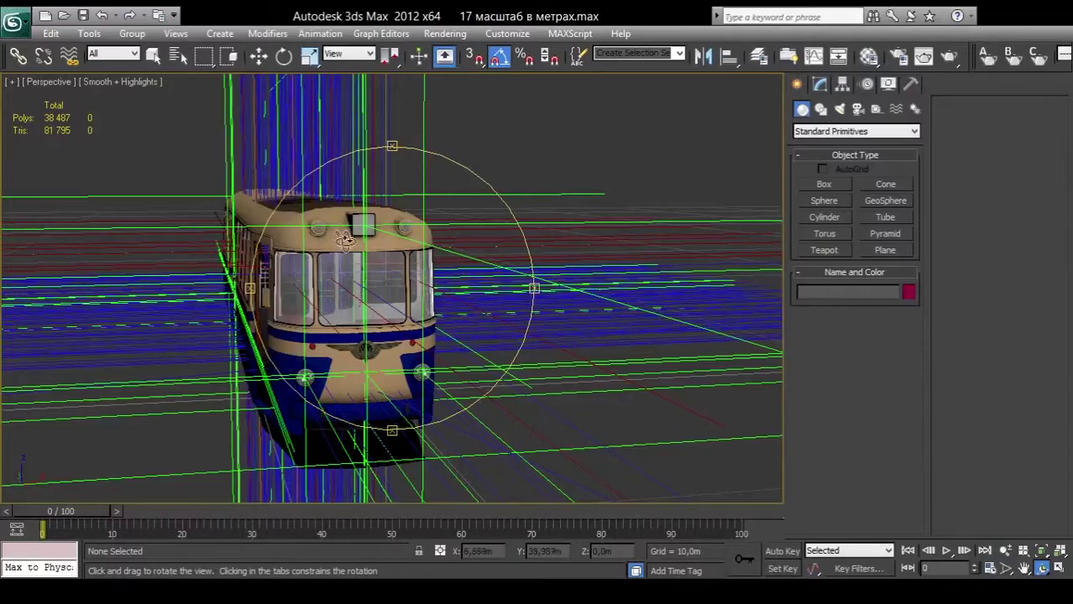
mouse_move(308, 212)
mouse_down()
mouse_move(374, 264)
mouse_move(468, 297)
mouse_move(466, 335)
mouse_move(406, 288)
mouse_move(385, 293)
mouse_up()
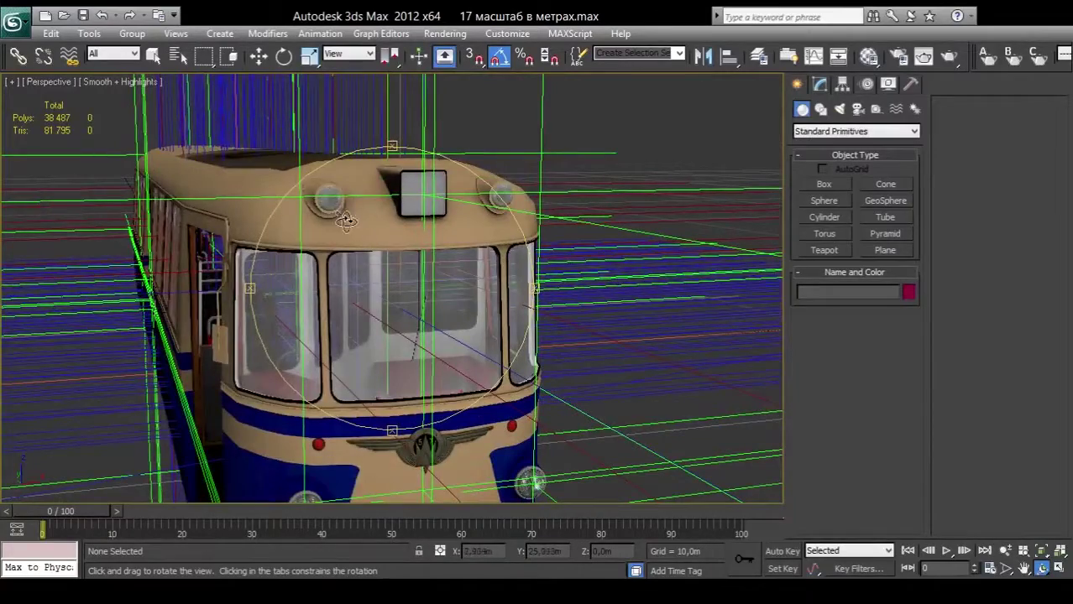
mouse_move(357, 267)
mouse_down()
mouse_move(491, 292)
mouse_move(374, 315)
mouse_move(357, 330)
mouse_up()
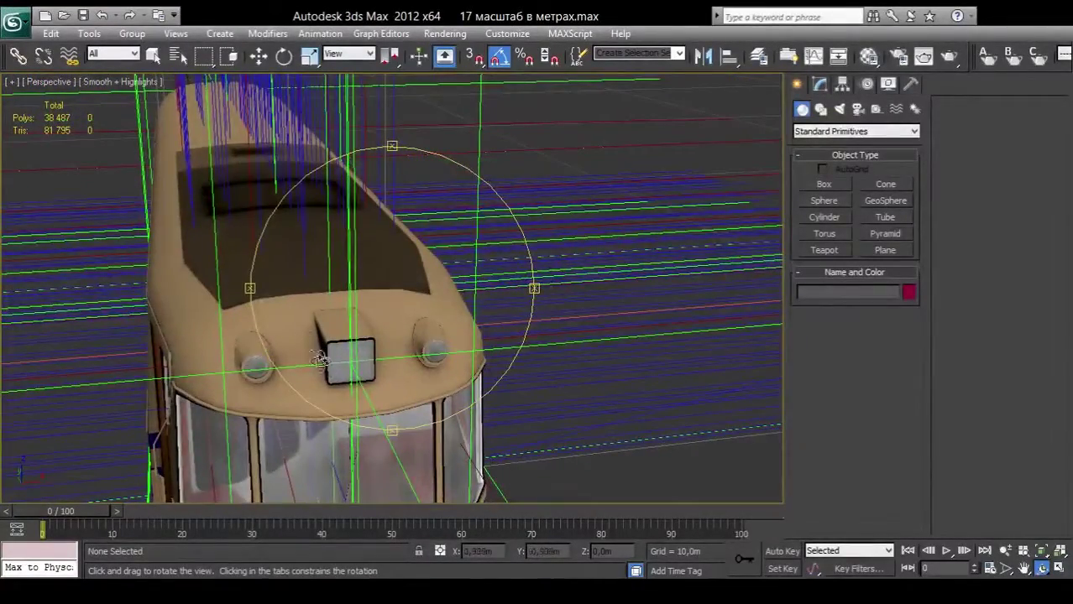
mouse_move(343, 352)
mouse_down()
mouse_move(345, 333)
mouse_move(508, 315)
mouse_move(428, 320)
mouse_up()
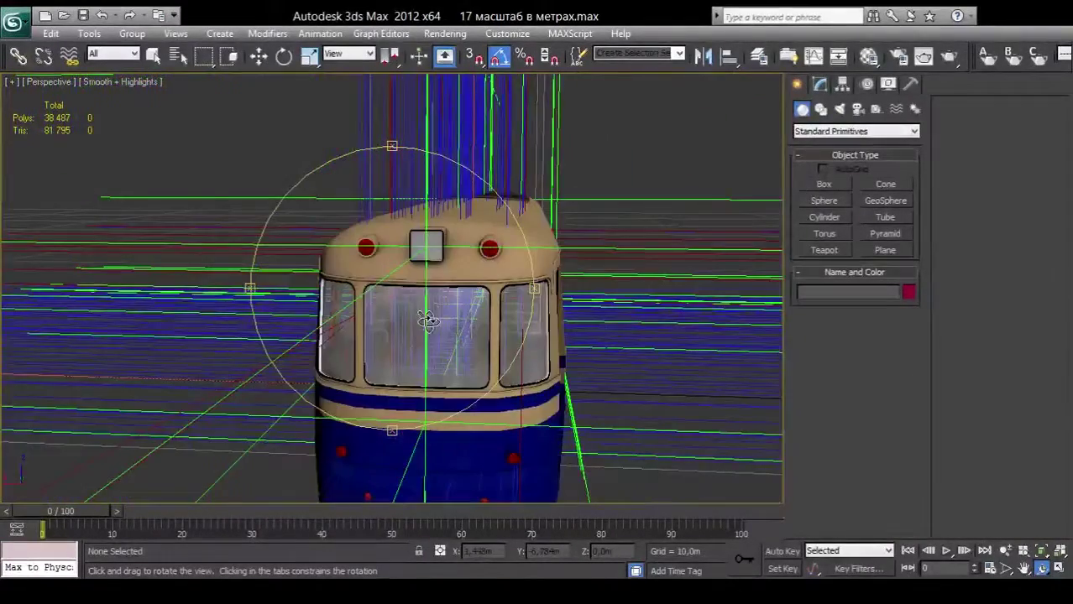
drag(475, 292, 293, 298)
Step: Orbit and pan to the tram's front, then swing to a three-quarter side view
mouse_move(438, 293)
mouse_down()
mouse_move(411, 302)
mouse_move(428, 303)
mouse_move(413, 290)
mouse_move(531, 292)
mouse_up()
key(ctrl+p)
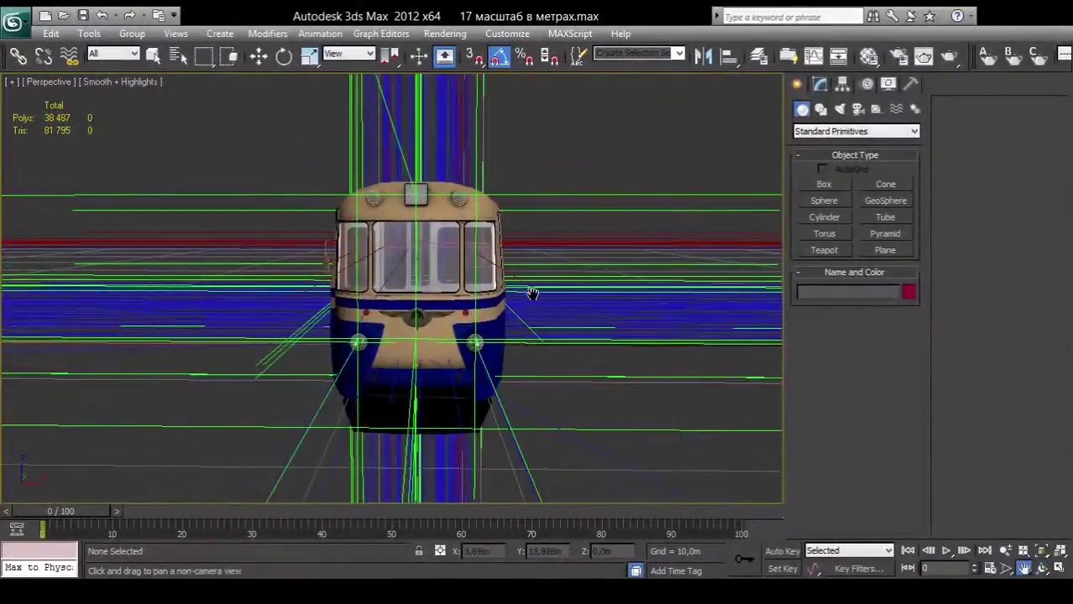
scroll(531, 292, up, 3)
drag(590, 338, 581, 340)
scroll(580, 340, down, 3)
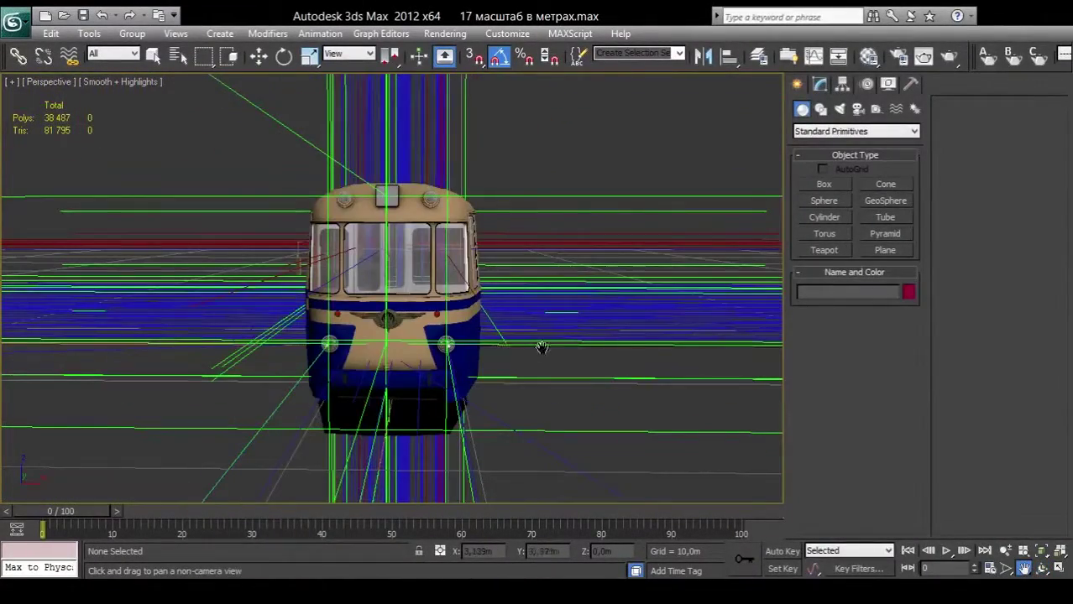
click(1040, 569)
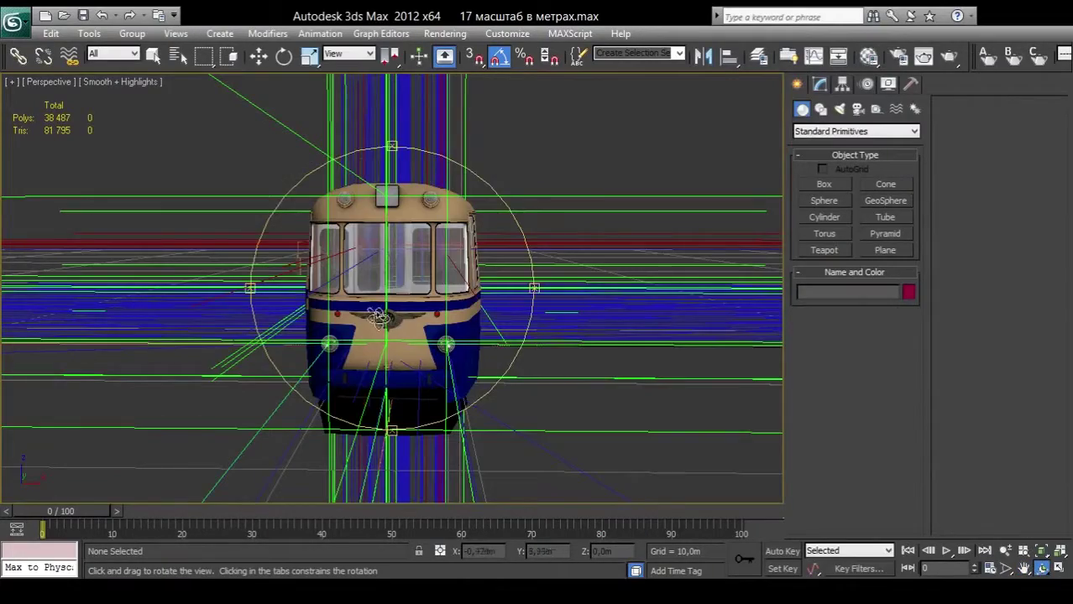
mouse_move(394, 327)
mouse_down()
mouse_move(463, 333)
mouse_move(443, 316)
mouse_move(532, 288)
mouse_move(287, 304)
mouse_move(370, 286)
mouse_move(319, 289)
mouse_move(433, 285)
mouse_move(363, 284)
mouse_move(392, 300)
mouse_up()
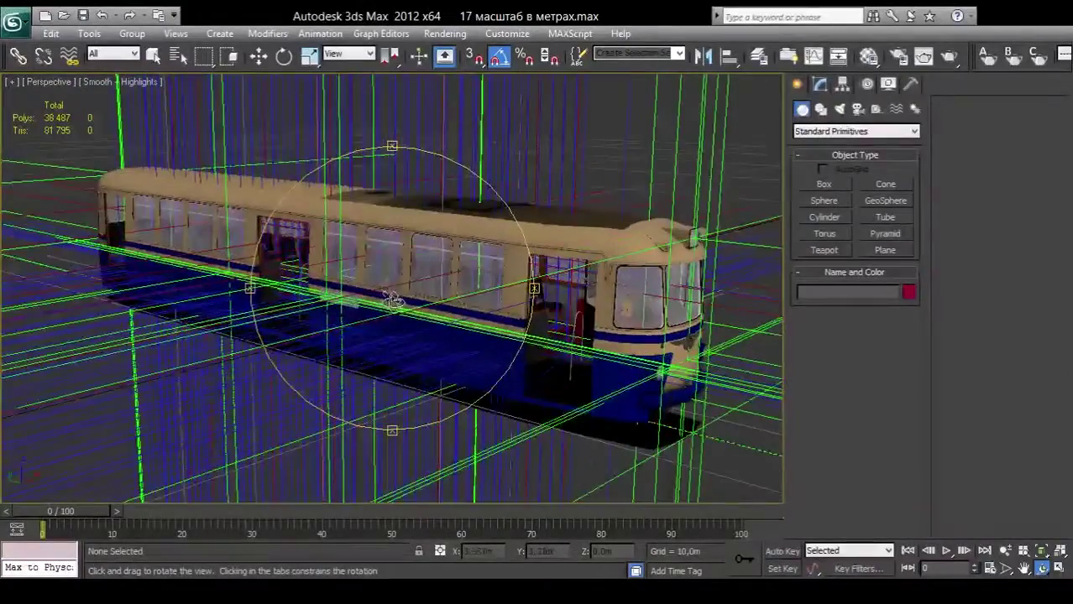
scroll(390, 304, up, 3)
scroll(347, 287, up, 3)
scroll(304, 293, up, 5)
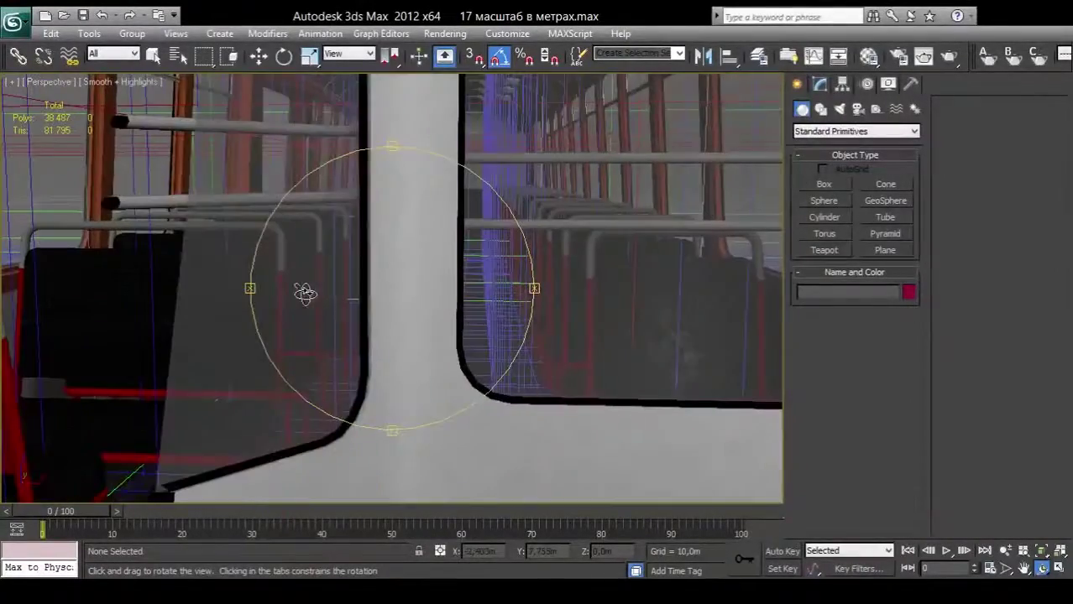
Step: Move the view inside along the tram's aisle and turn toward the windows and seats
key(ctrl+p)
scroll(401, 300, up, 5)
drag(455, 264, 485, 471)
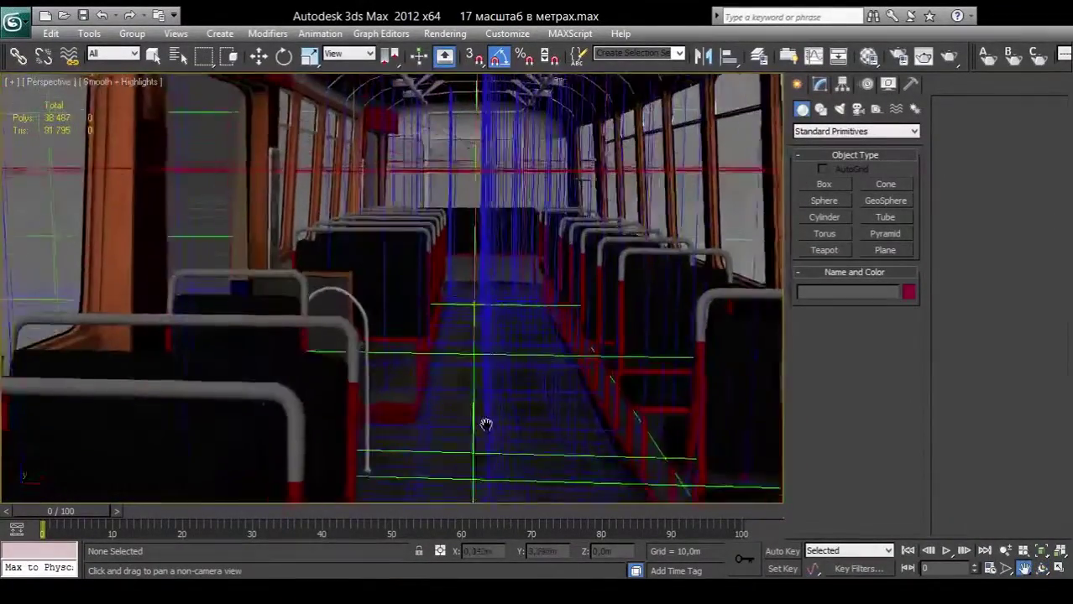
drag(503, 349, 495, 364)
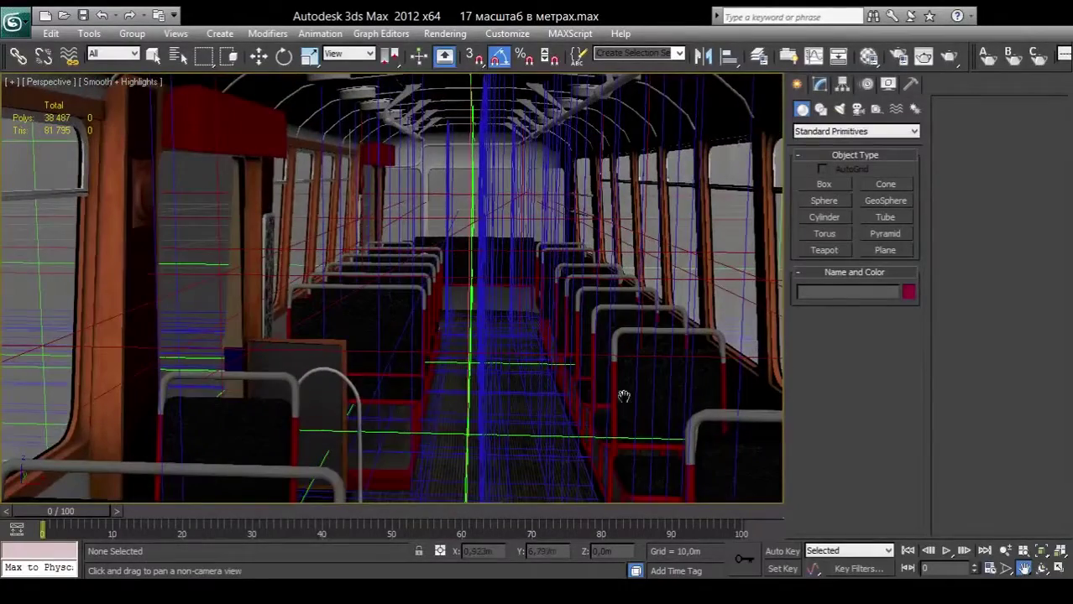
click(1041, 568)
mouse_move(505, 313)
mouse_down()
mouse_move(344, 285)
mouse_move(481, 270)
mouse_move(500, 299)
mouse_up()
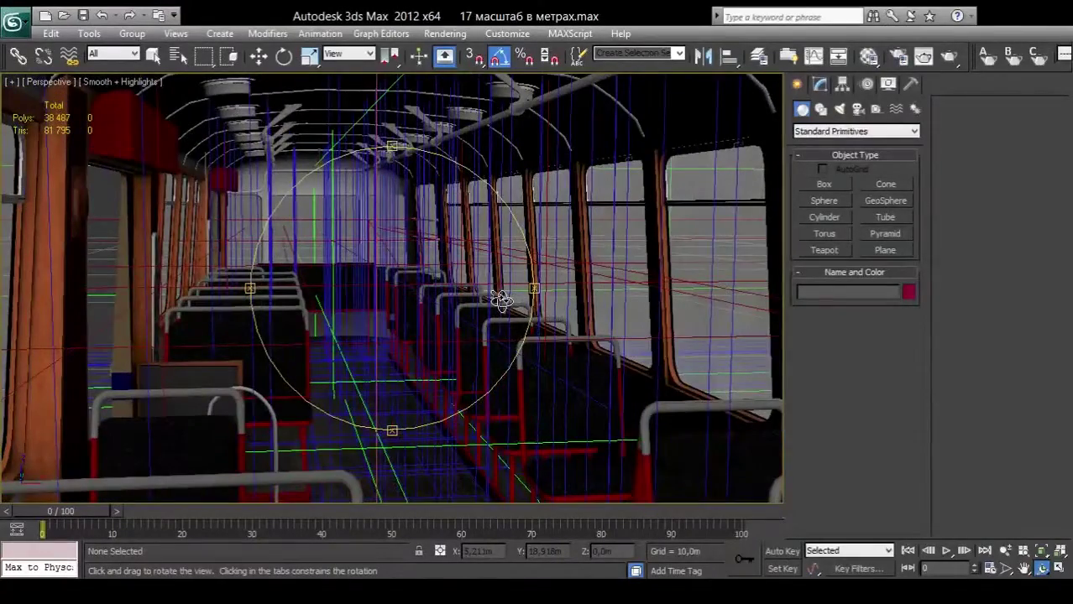
drag(501, 299, 739, 442)
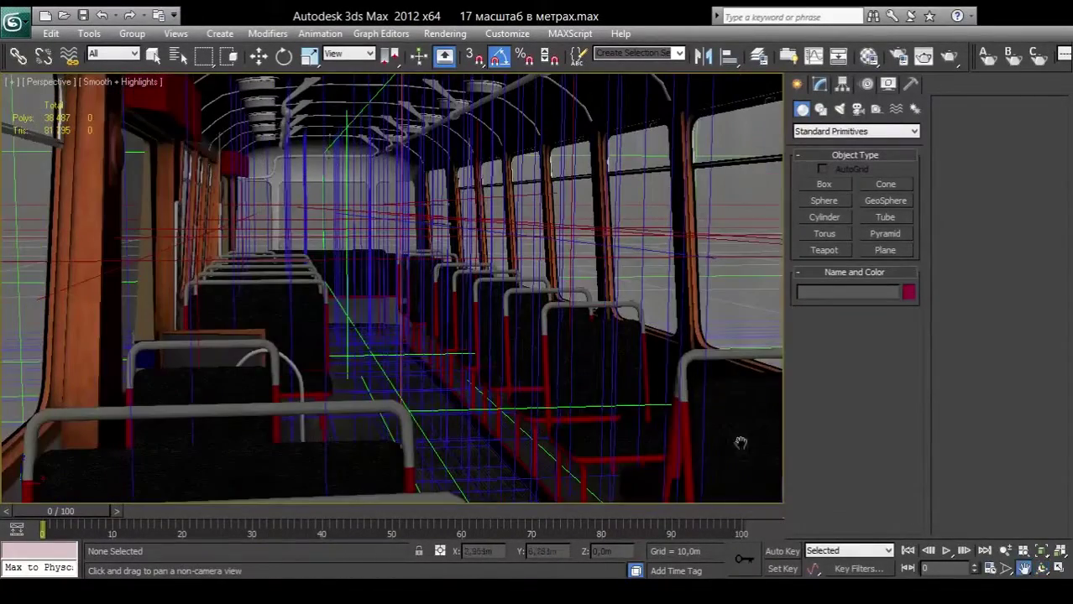
drag(404, 295, 527, 295)
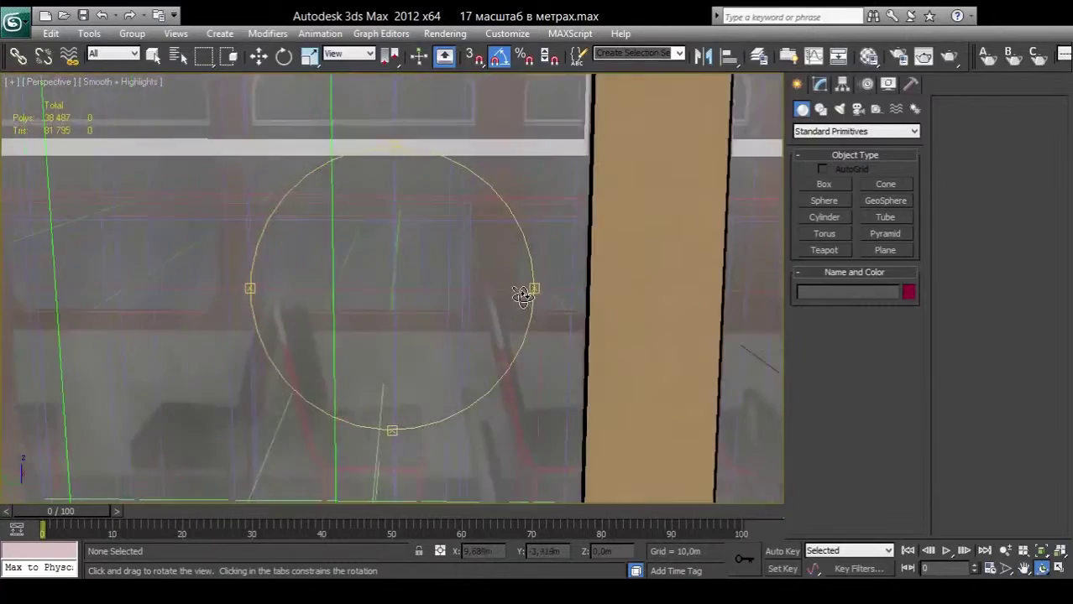
mouse_move(460, 295)
mouse_down()
mouse_move(412, 311)
mouse_move(351, 293)
mouse_move(359, 412)
mouse_move(680, 428)
mouse_move(225, 407)
mouse_up()
Step: Pan across the interior and zoom out until the whole tram exterior side shows
key(ctrl+p)
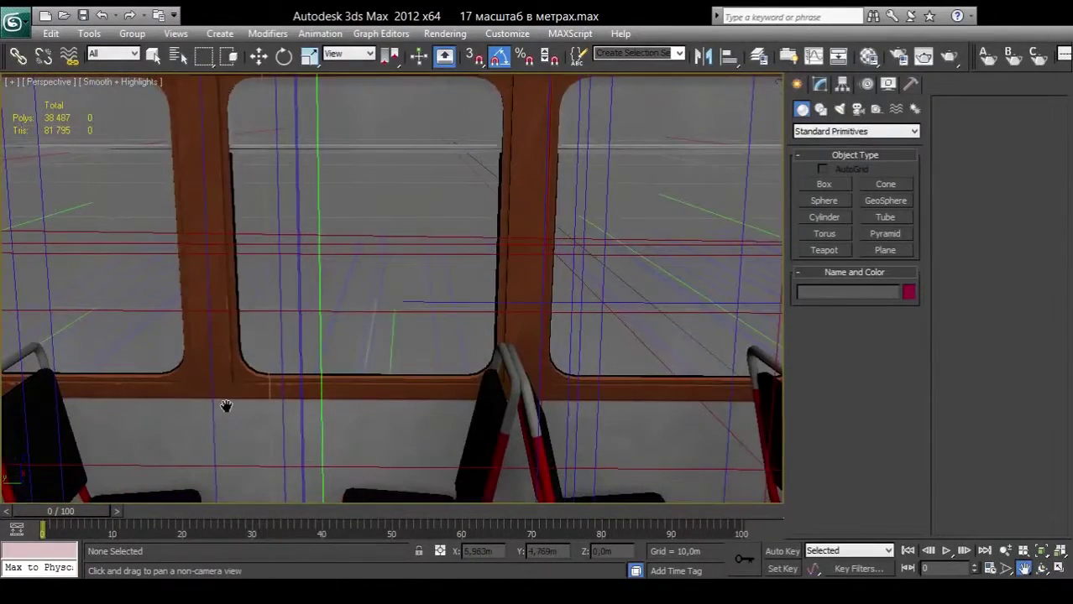
drag(228, 313, 536, 384)
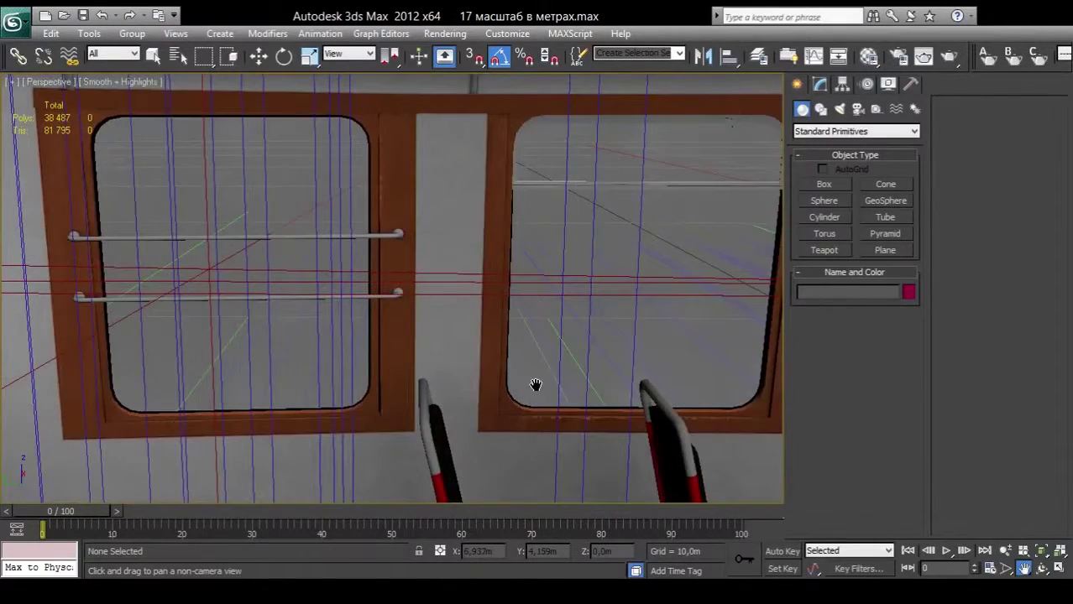
drag(218, 289, 449, 215)
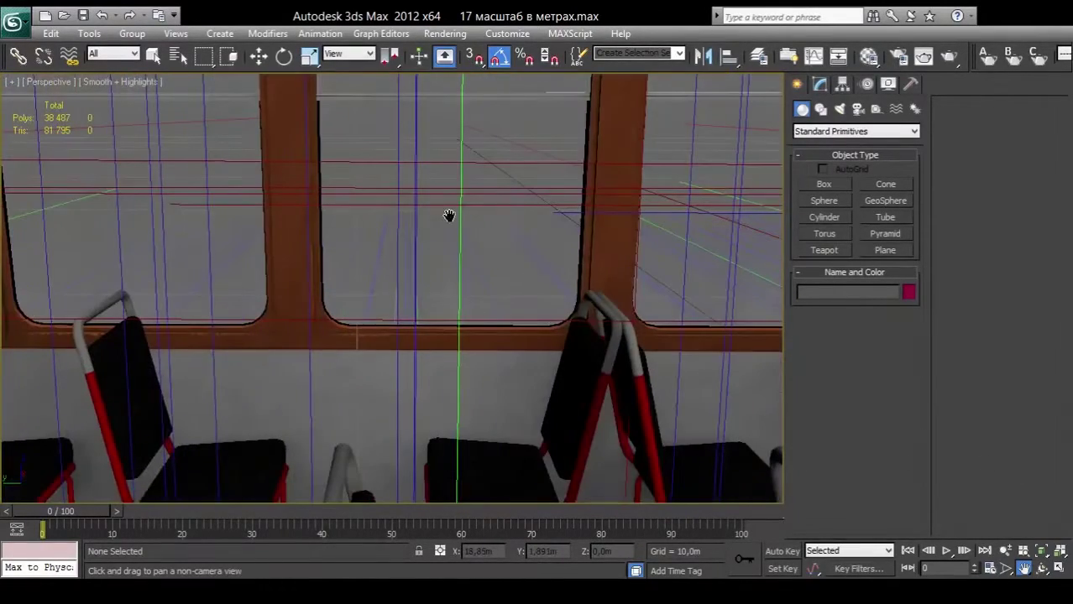
scroll(498, 287, down, 3)
scroll(508, 304, down, 3)
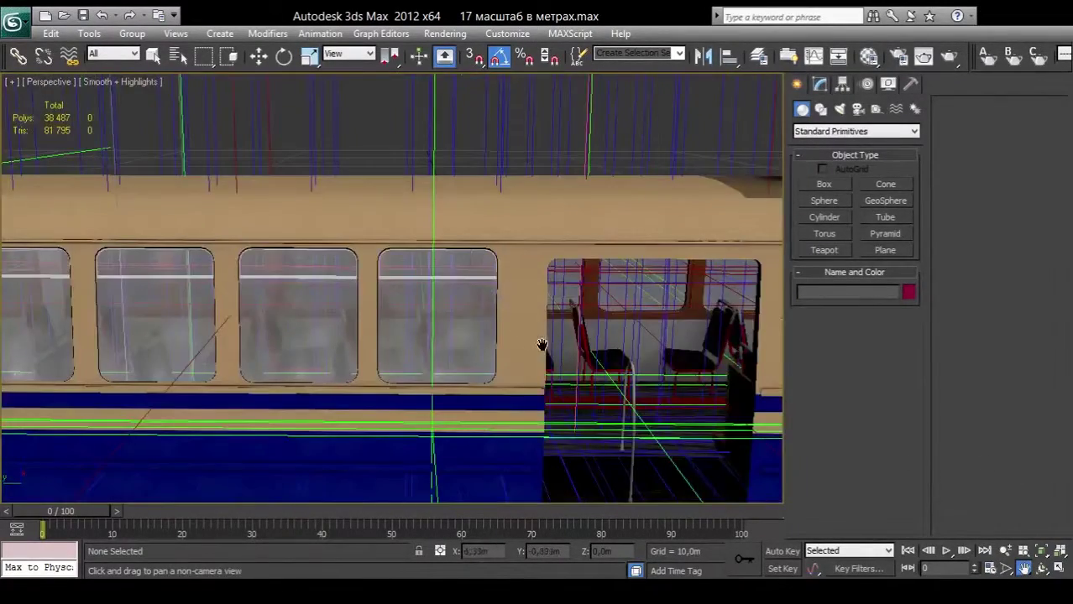
scroll(546, 332, down, 3)
mouse_move(550, 327)
mouse_down()
mouse_move(365, 318)
mouse_move(407, 319)
mouse_up()
scroll(365, 319, down, 2)
click(1041, 568)
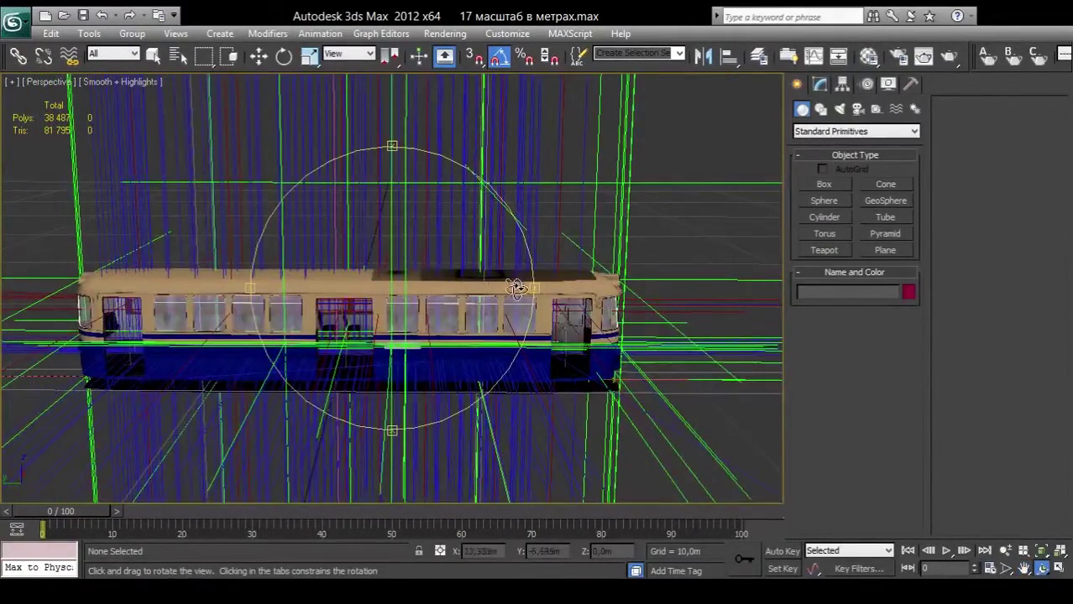
mouse_move(514, 284)
mouse_down()
mouse_move(374, 301)
mouse_move(371, 284)
mouse_up()
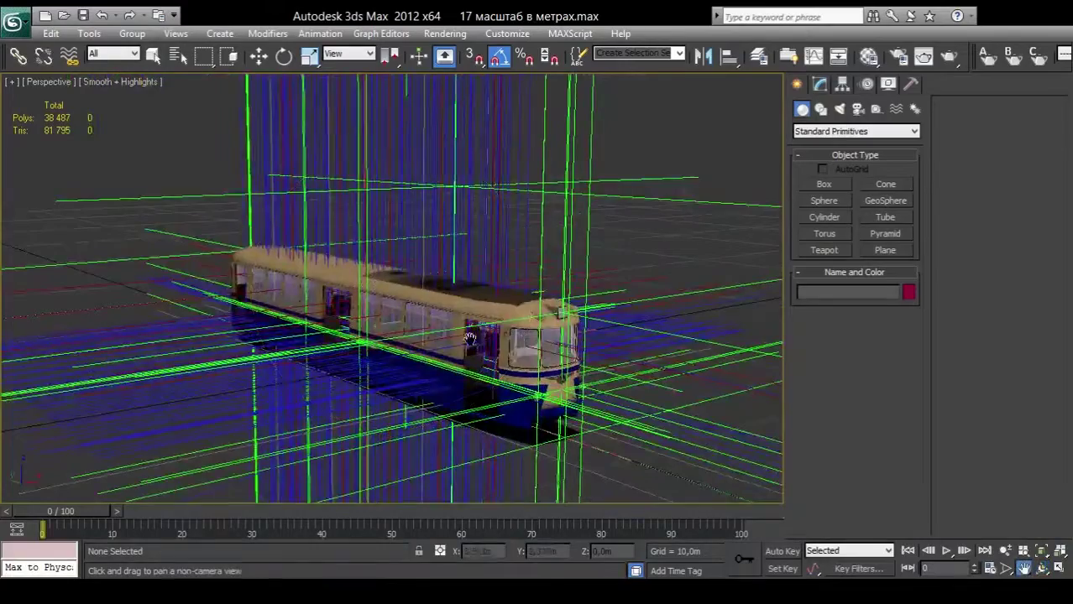
middle_drag(371, 284, 464, 282)
scroll(463, 281, up, 3)
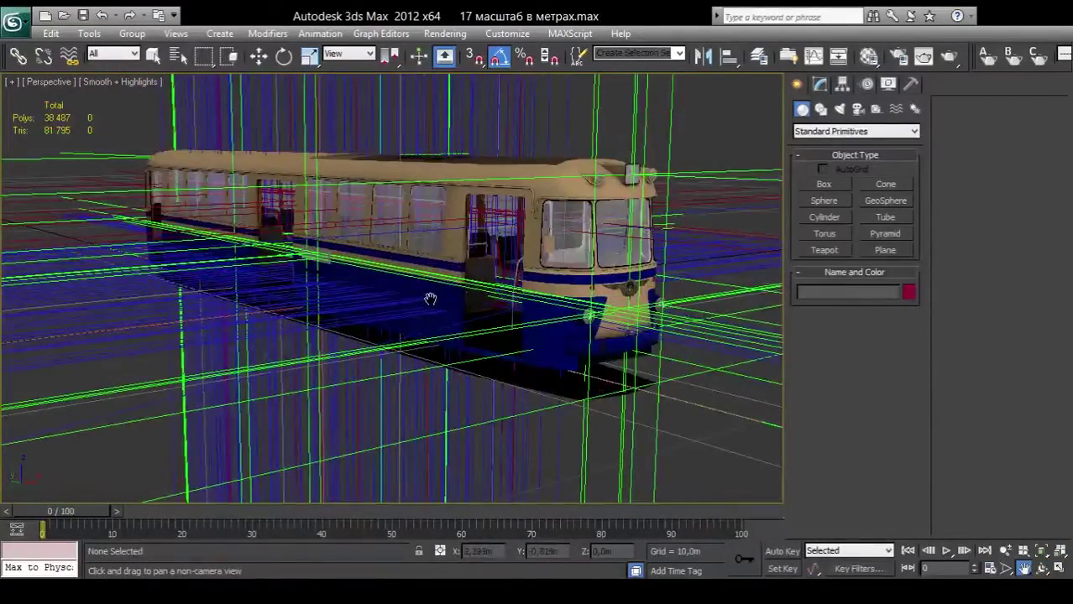
drag(431, 299, 402, 307)
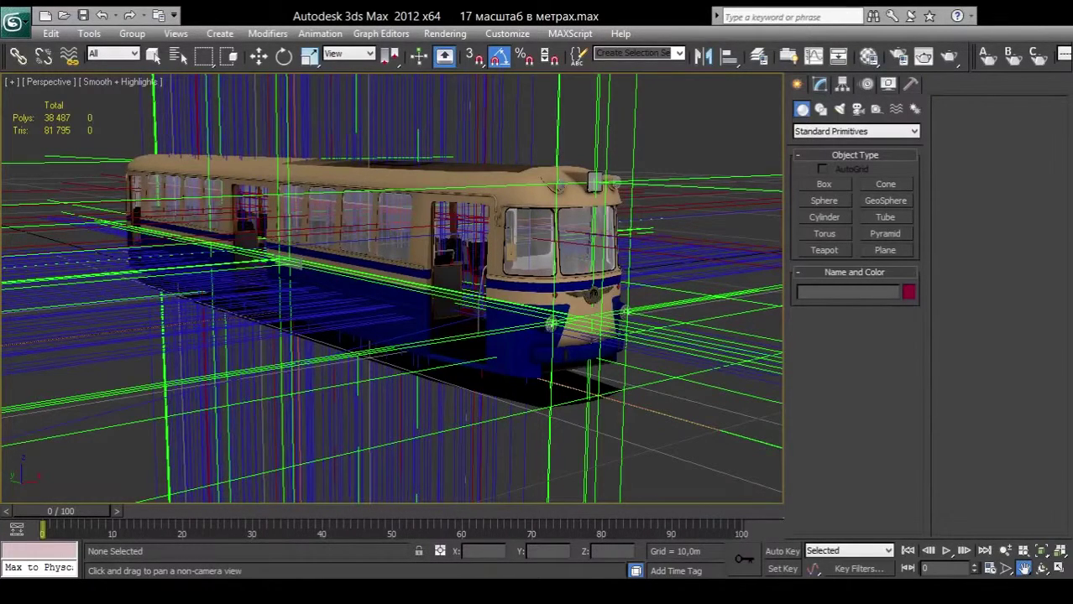
scroll(482, 290, up, 1)
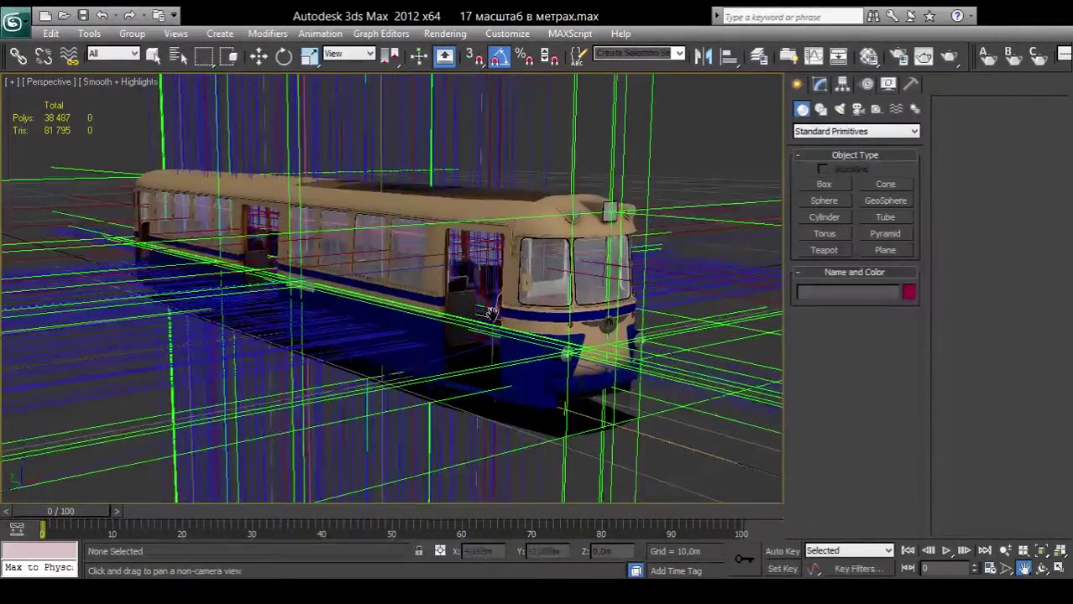
scroll(491, 306, up, 2)
scroll(495, 316, up, 1)
scroll(495, 316, down, 1)
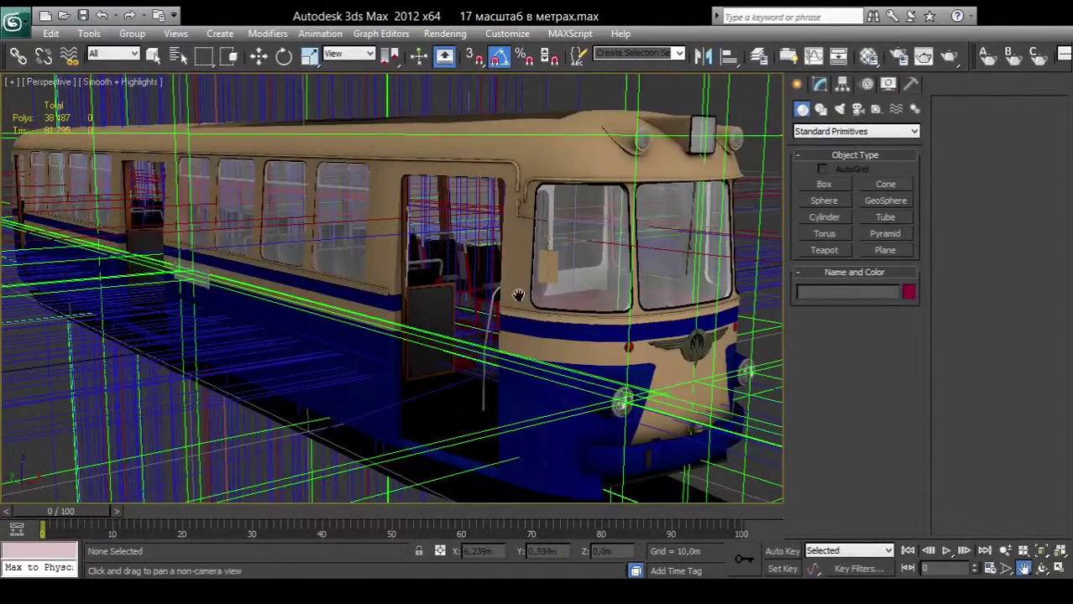
scroll(524, 310, down, 2)
scroll(520, 329, up, 3)
click(1042, 568)
mouse_move(406, 282)
mouse_down()
mouse_move(351, 280)
mouse_move(408, 296)
mouse_move(371, 295)
mouse_move(379, 307)
mouse_move(415, 300)
mouse_move(348, 300)
mouse_up()
middle_drag(496, 303, 442, 276)
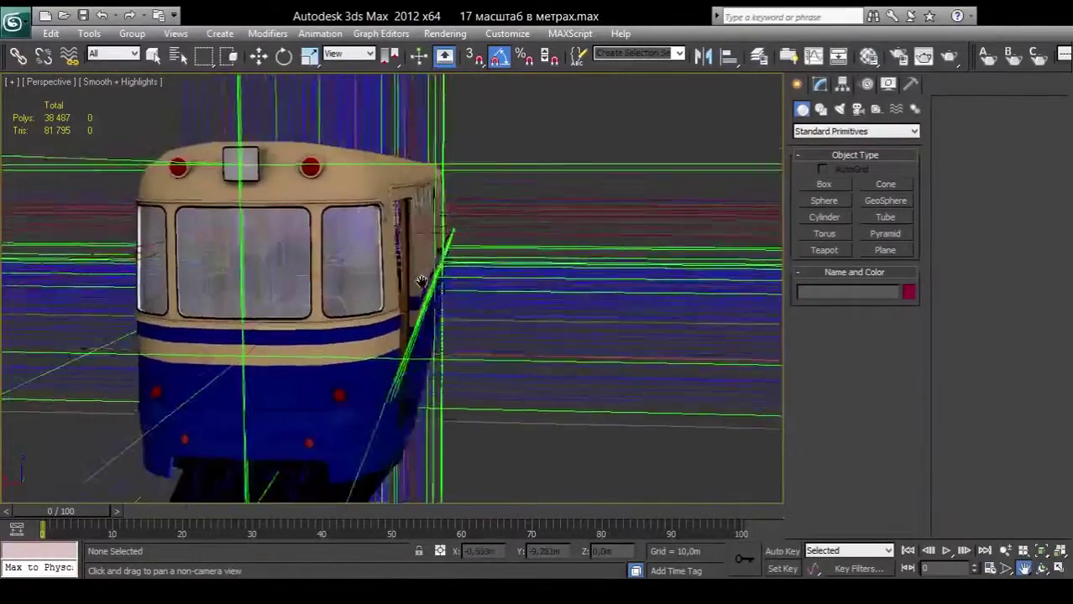
mouse_move(442, 277)
mouse_down()
mouse_move(487, 281)
mouse_move(470, 294)
mouse_move(512, 299)
mouse_up()
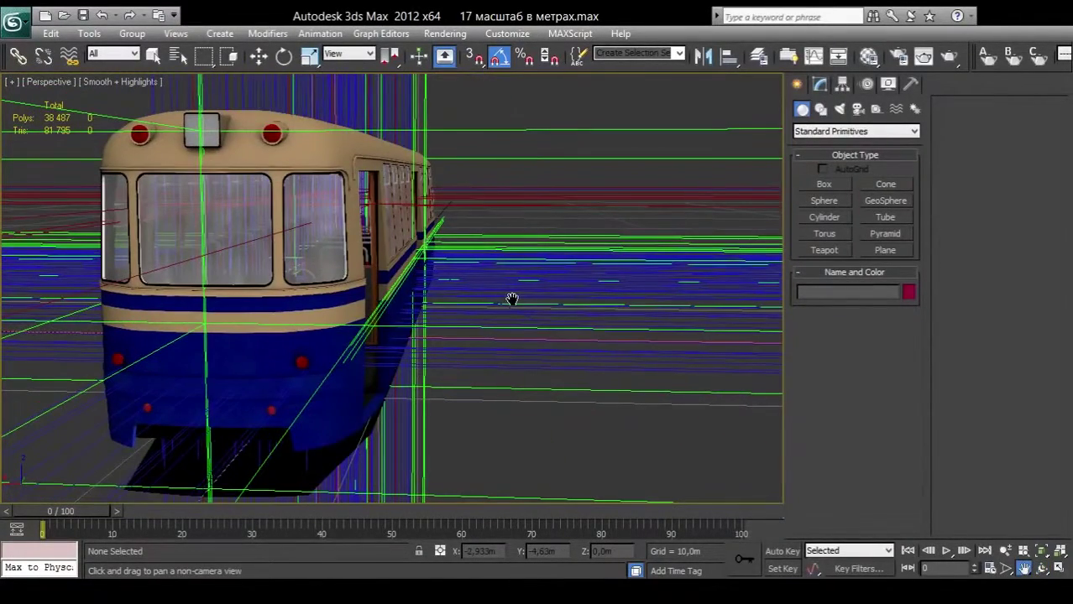
scroll(511, 300, down, 4)
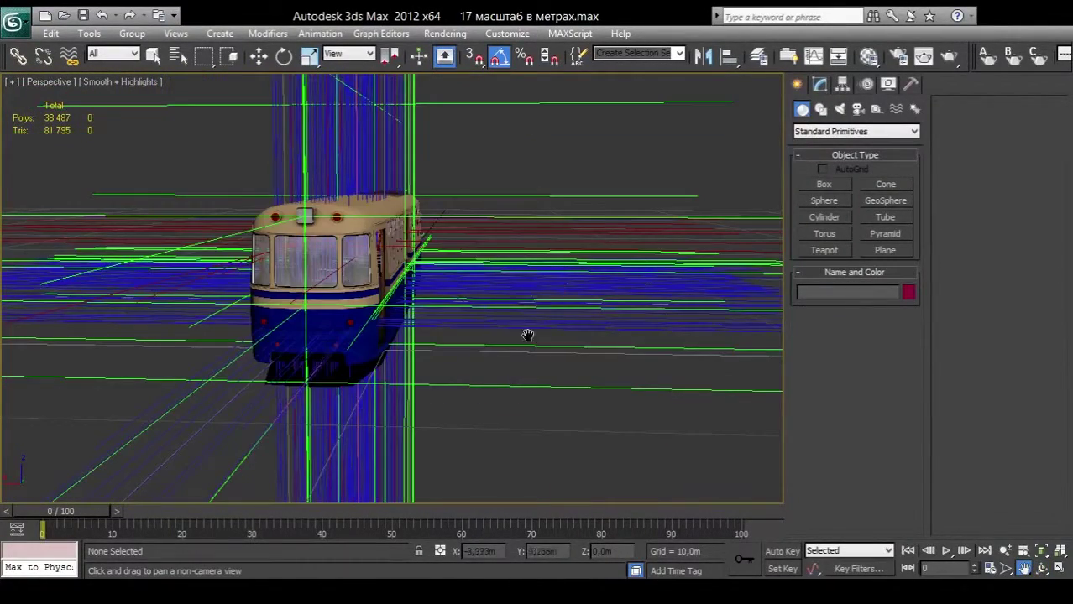
click(1041, 568)
mouse_move(573, 301)
mouse_down()
mouse_move(479, 273)
mouse_move(369, 303)
mouse_move(416, 312)
mouse_move(395, 294)
mouse_move(443, 314)
mouse_move(357, 275)
mouse_move(236, 294)
mouse_move(371, 300)
mouse_up()
middle_drag(371, 299, 464, 323)
drag(464, 323, 94, 277)
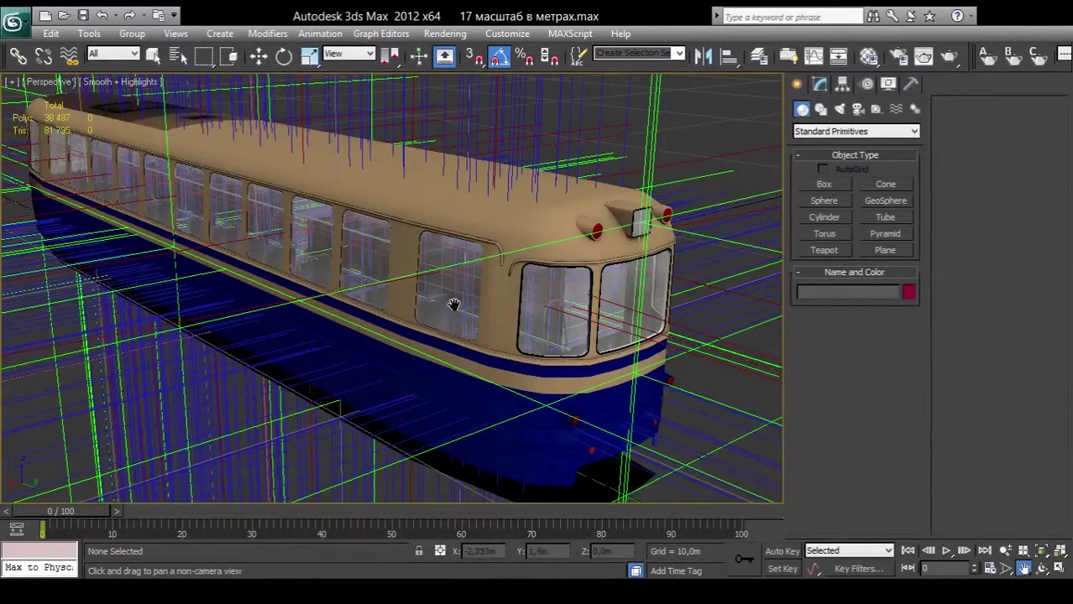
drag(452, 312, 501, 335)
scroll(501, 335, down, 3)
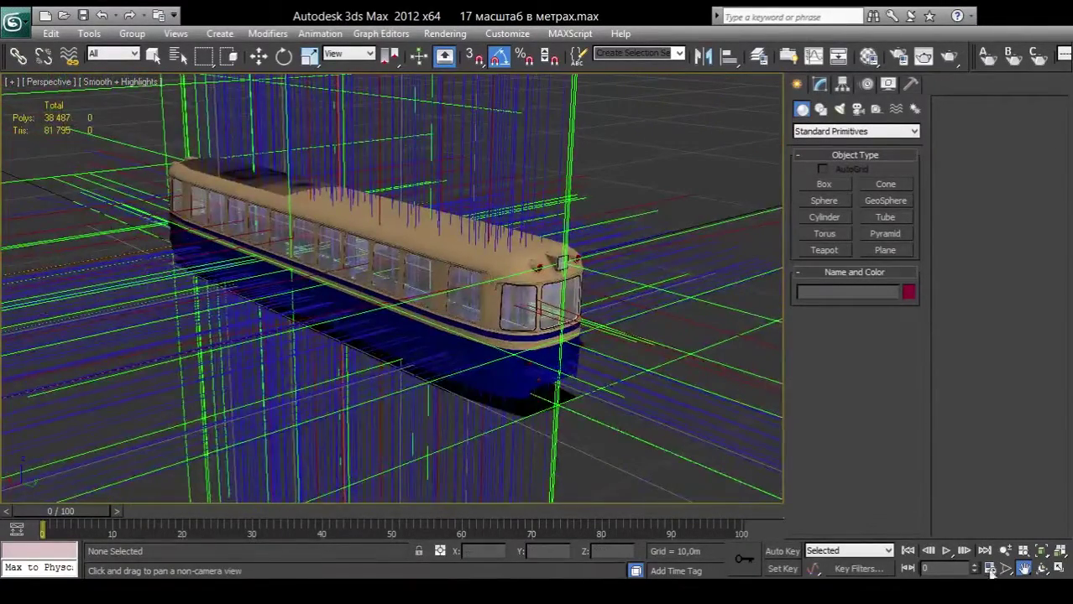
click(1041, 569)
mouse_move(540, 358)
mouse_down()
mouse_move(390, 271)
mouse_move(412, 308)
mouse_move(450, 319)
mouse_move(412, 331)
mouse_move(422, 306)
mouse_move(278, 304)
mouse_move(481, 314)
mouse_up()
scroll(425, 319, up, 3)
scroll(307, 303, down, 5)
scroll(353, 307, up, 5)
key(ctrl+p)
scroll(481, 314, down, 2)
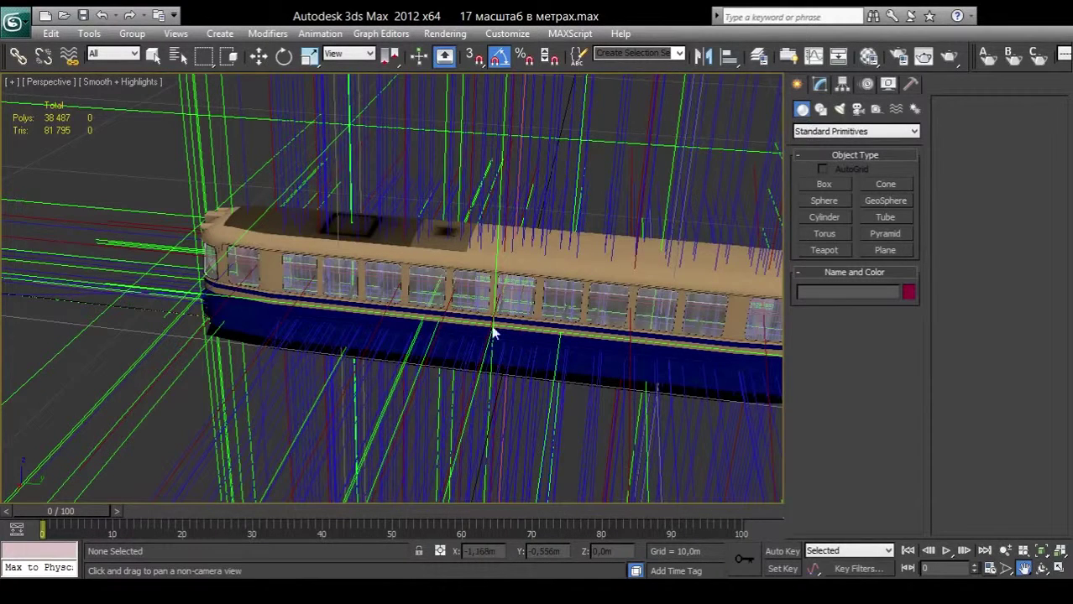
Step: Switch the viewport to the Top orthographic view
key(t)
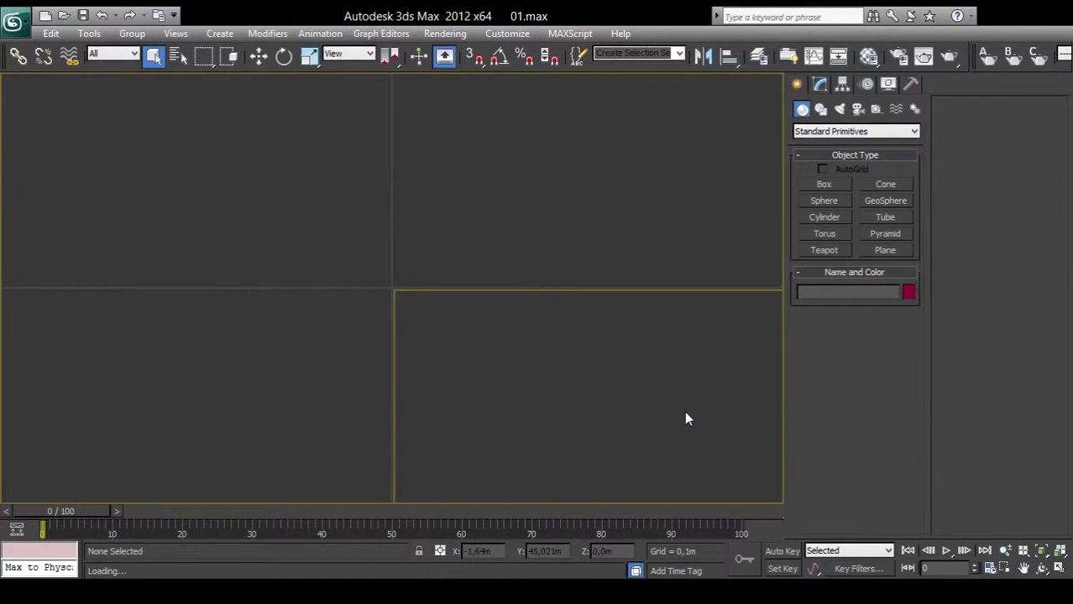
click(418, 307)
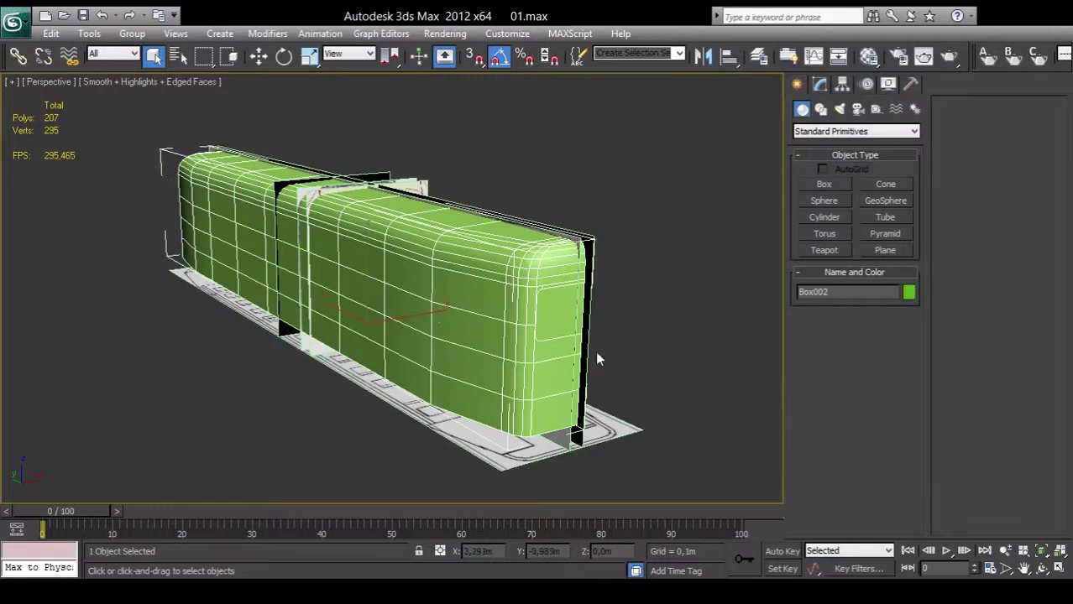
click(1040, 551)
click(1041, 568)
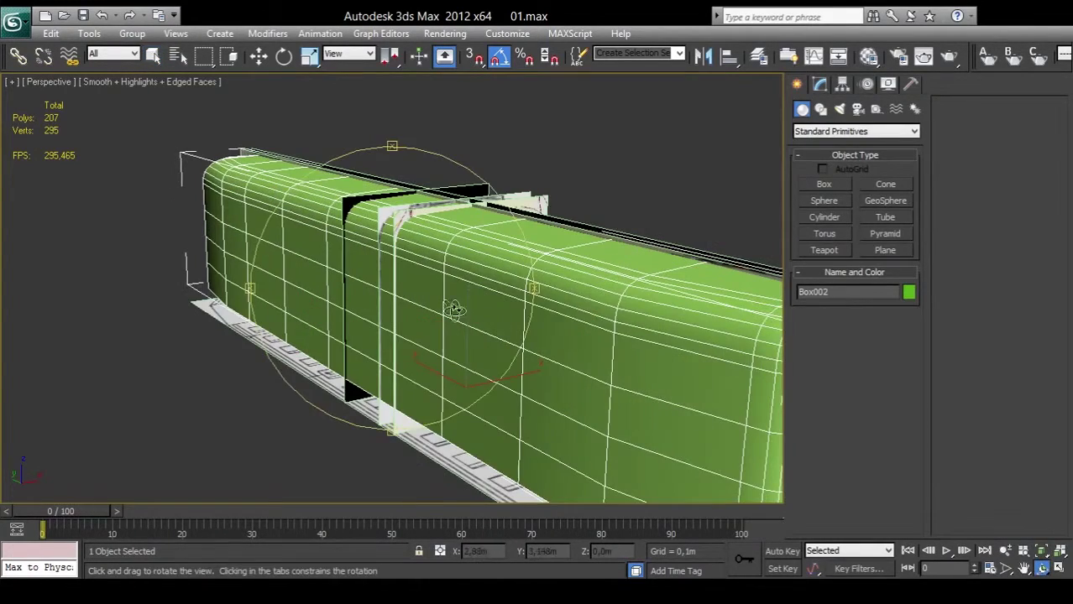
mouse_move(452, 307)
mouse_down()
mouse_move(503, 299)
mouse_move(372, 291)
mouse_up()
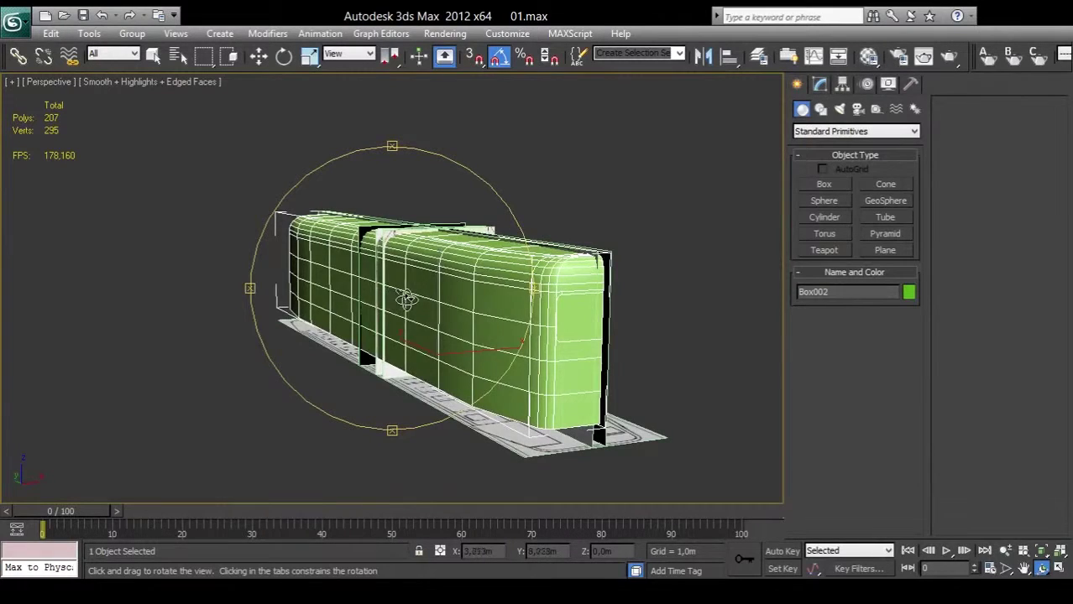
mouse_move(403, 295)
mouse_down()
mouse_move(522, 300)
mouse_move(415, 289)
mouse_move(472, 292)
mouse_move(407, 310)
mouse_move(339, 287)
mouse_move(360, 311)
mouse_up()
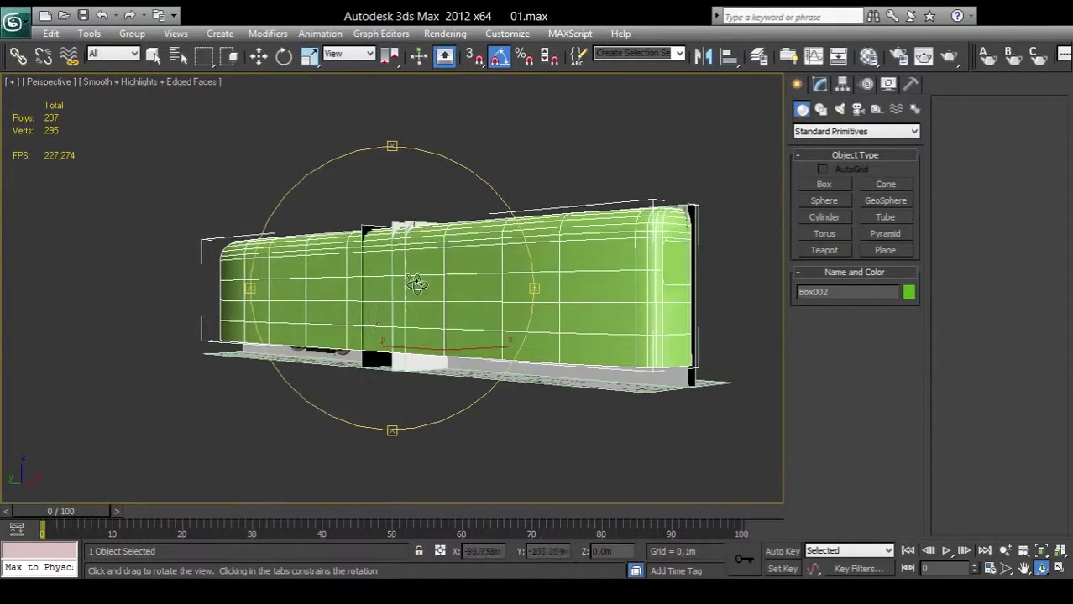
mouse_move(413, 283)
mouse_down()
mouse_move(391, 306)
mouse_move(361, 312)
mouse_move(479, 298)
mouse_move(426, 319)
mouse_up()
key(ctrl+p)
mouse_move(198, 289)
mouse_down()
mouse_move(491, 299)
mouse_move(490, 391)
mouse_up()
scroll(476, 295, up, 2)
scroll(500, 304, up, 1)
scroll(490, 391, down, 1)
scroll(611, 386, down, 1)
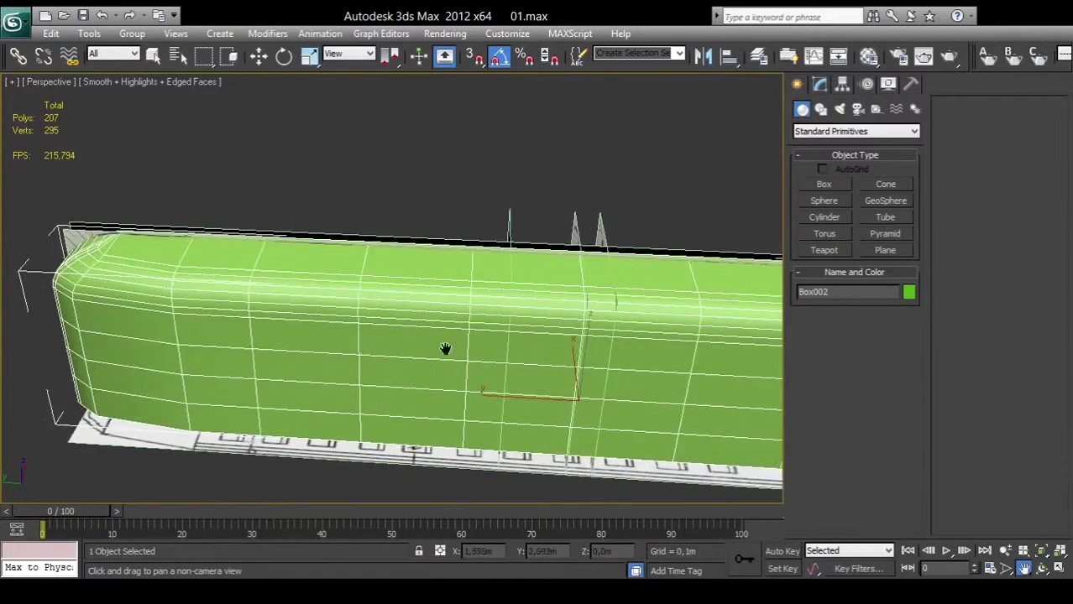
scroll(443, 349, down, 1)
drag(584, 378, 487, 381)
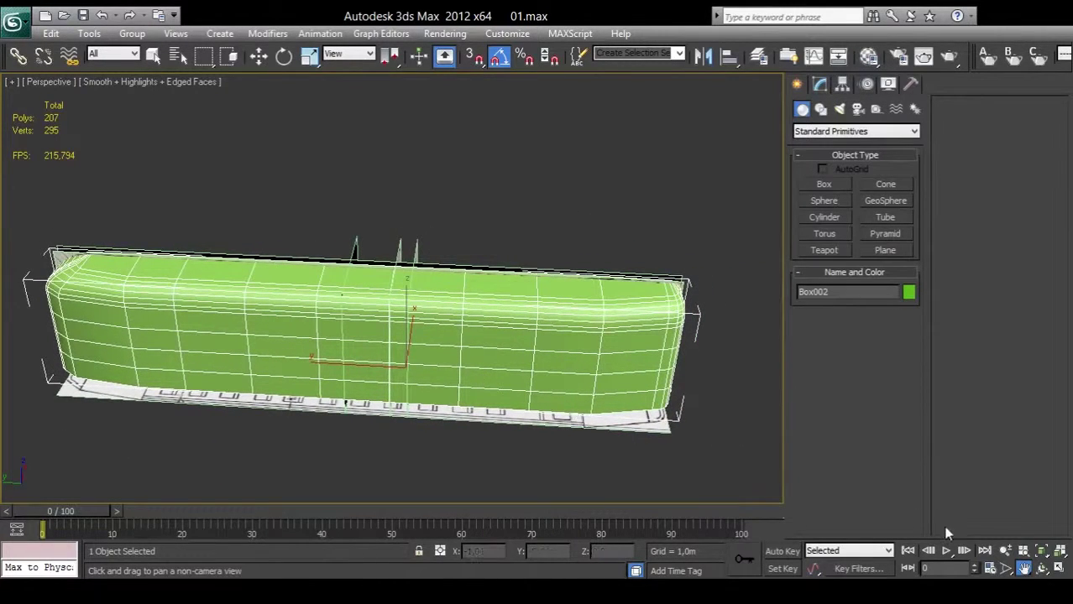
click(1041, 568)
drag(450, 311, 376, 280)
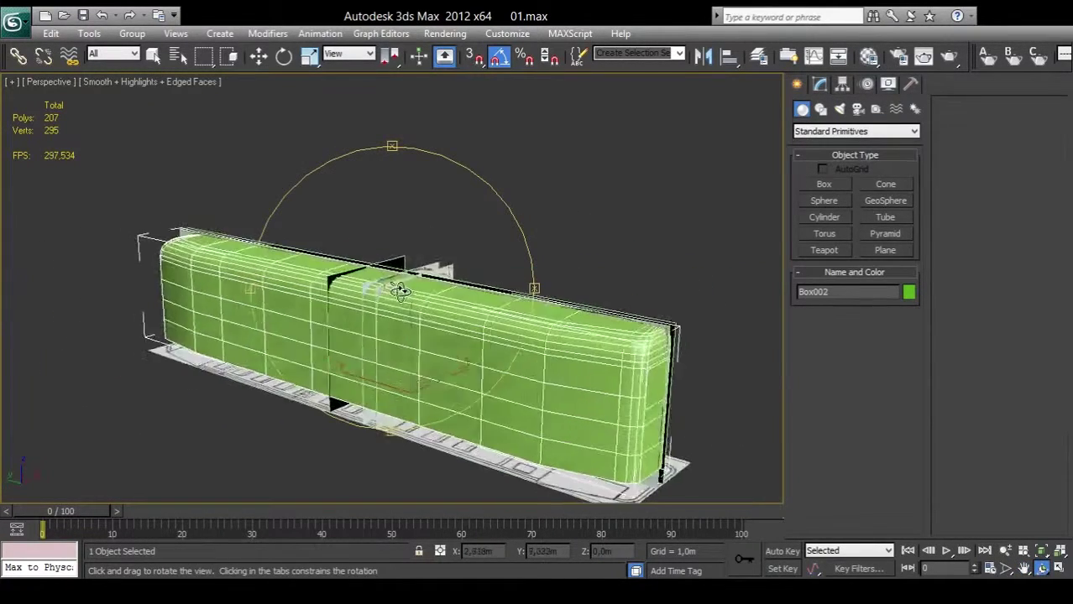
key(ctrl+p)
mouse_move(376, 279)
alt+middle_down()
mouse_move(412, 313)
mouse_move(436, 285)
alt+middle_up()
scroll(365, 292, up, 3)
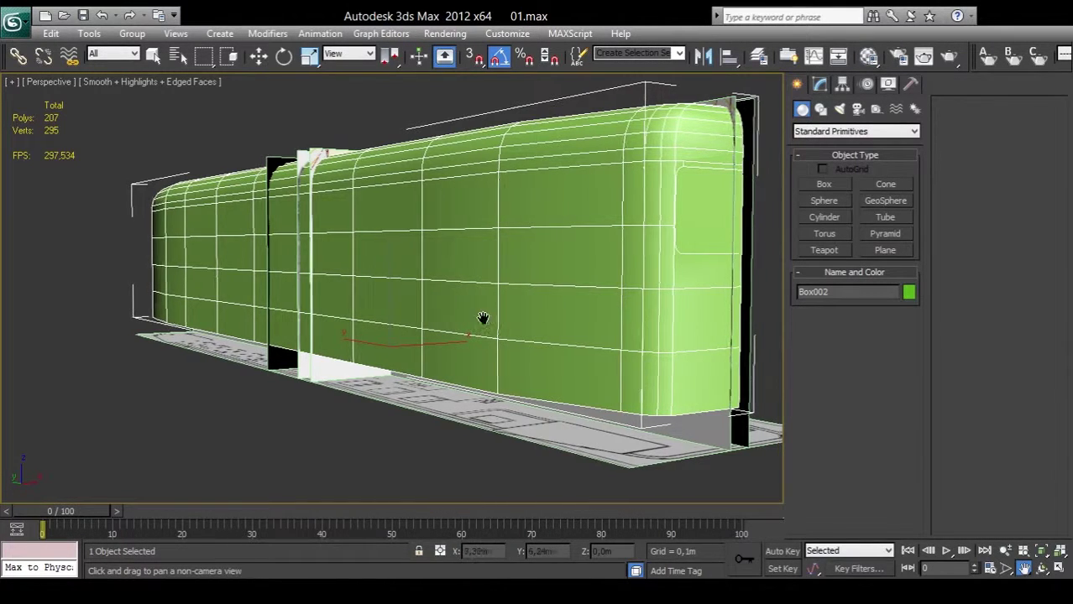
drag(482, 317, 412, 352)
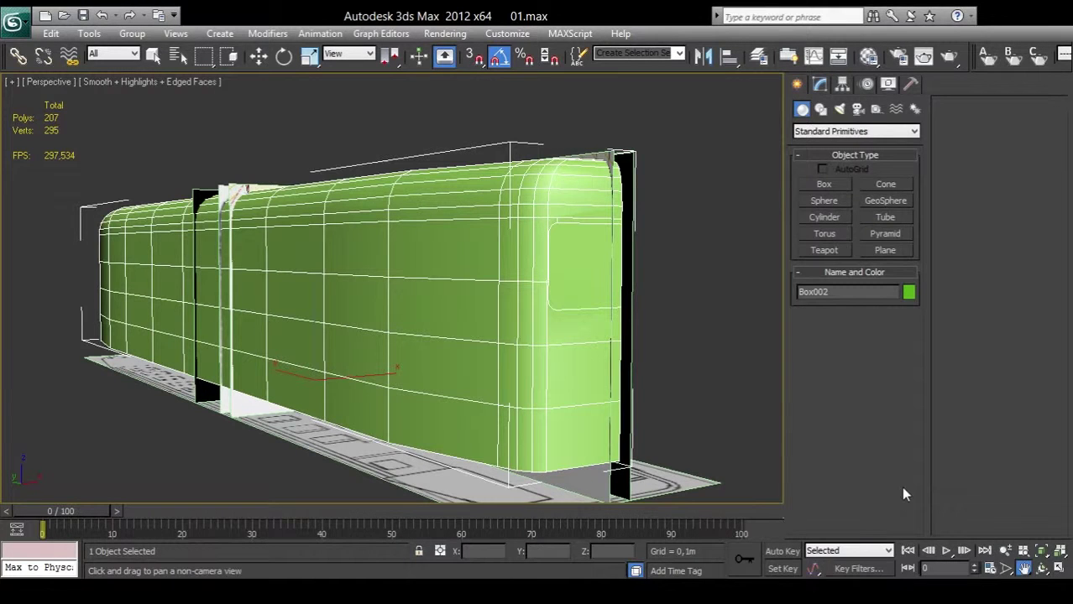
Step: Orbit around Box002 to a side view and turn on See-Through display with Alt+X
click(1041, 568)
mouse_move(458, 301)
mouse_down()
mouse_move(400, 298)
mouse_move(642, 304)
mouse_move(443, 290)
mouse_move(393, 297)
mouse_move(412, 294)
mouse_up()
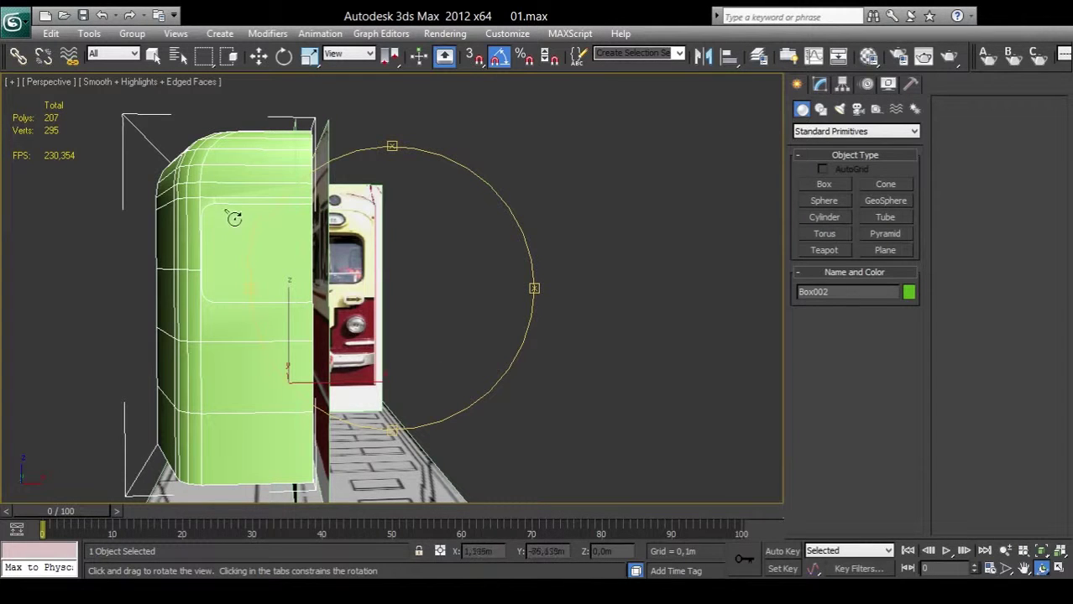
mouse_move(275, 230)
mouse_down()
mouse_move(383, 318)
mouse_move(370, 322)
mouse_up()
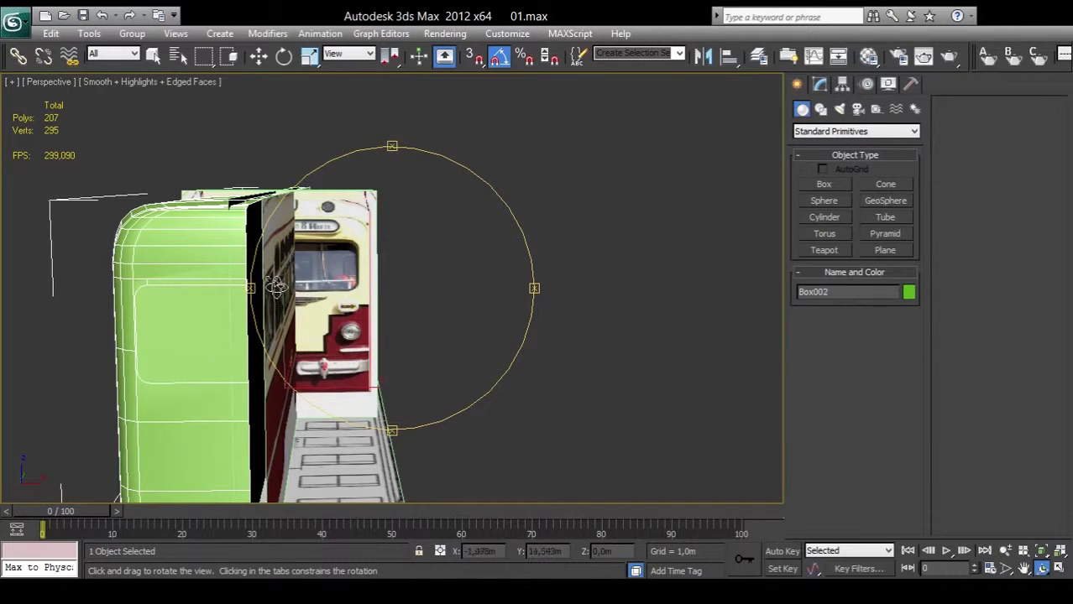
drag(360, 319, 383, 297)
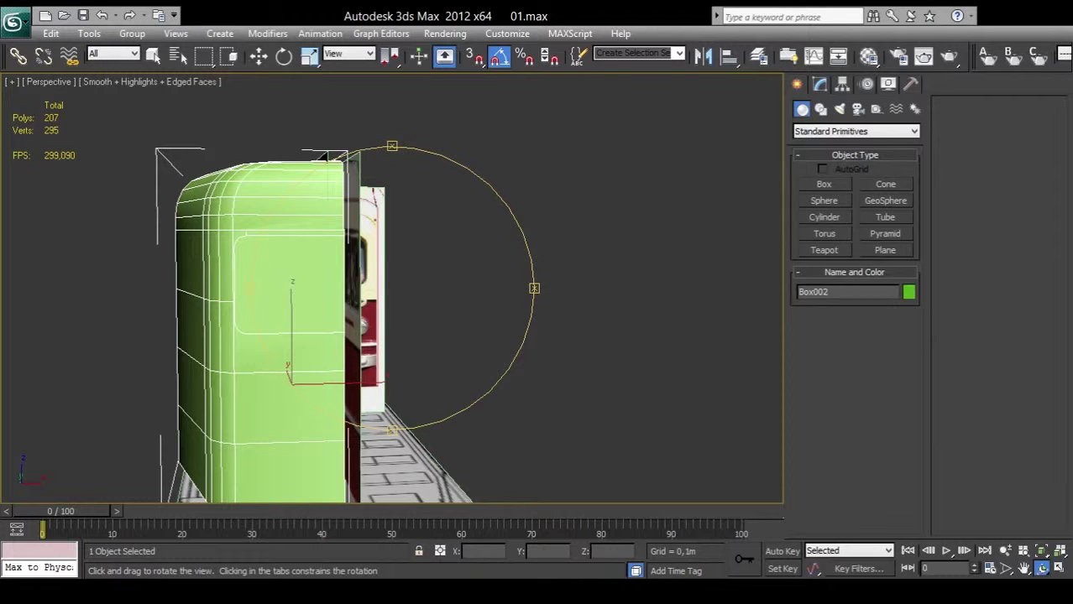
drag(371, 300, 450, 288)
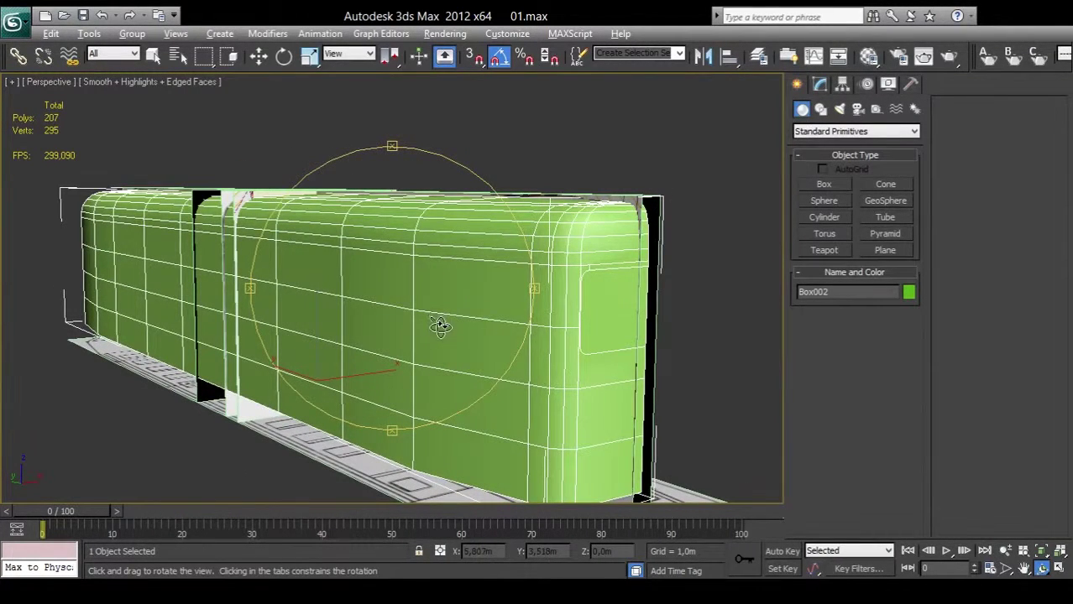
key(alt+x)
mouse_move(438, 338)
mouse_down()
mouse_move(441, 313)
mouse_move(426, 297)
mouse_move(241, 304)
mouse_move(541, 311)
mouse_move(378, 304)
mouse_up()
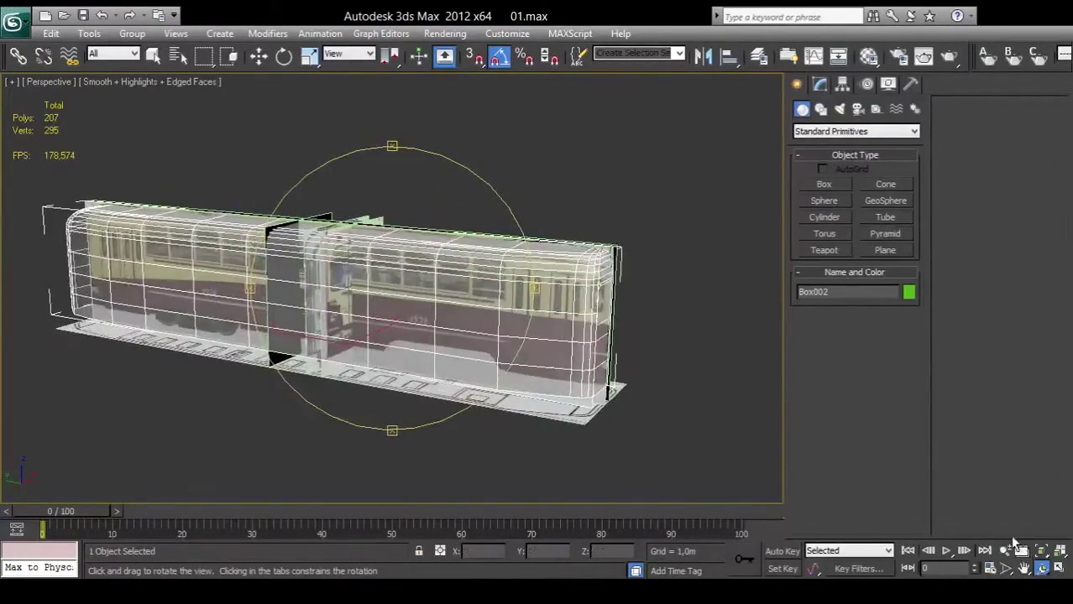
Step: Maximize the side viewport and zoom in on the tram body's upper front corner
click(1059, 568)
key(ctrl+p)
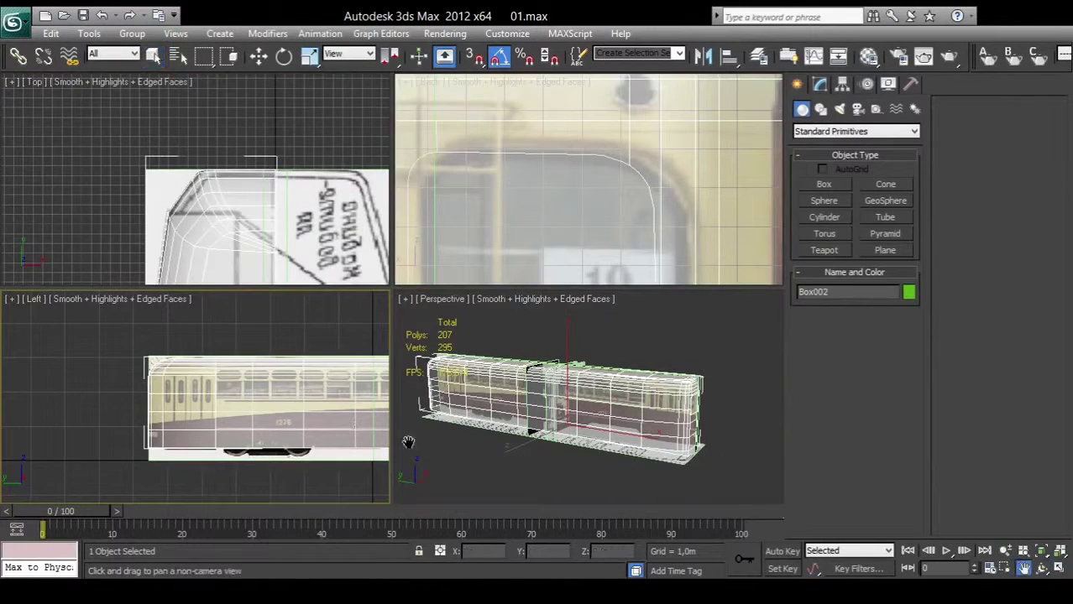
click(1058, 568)
scroll(520, 382, up, 3)
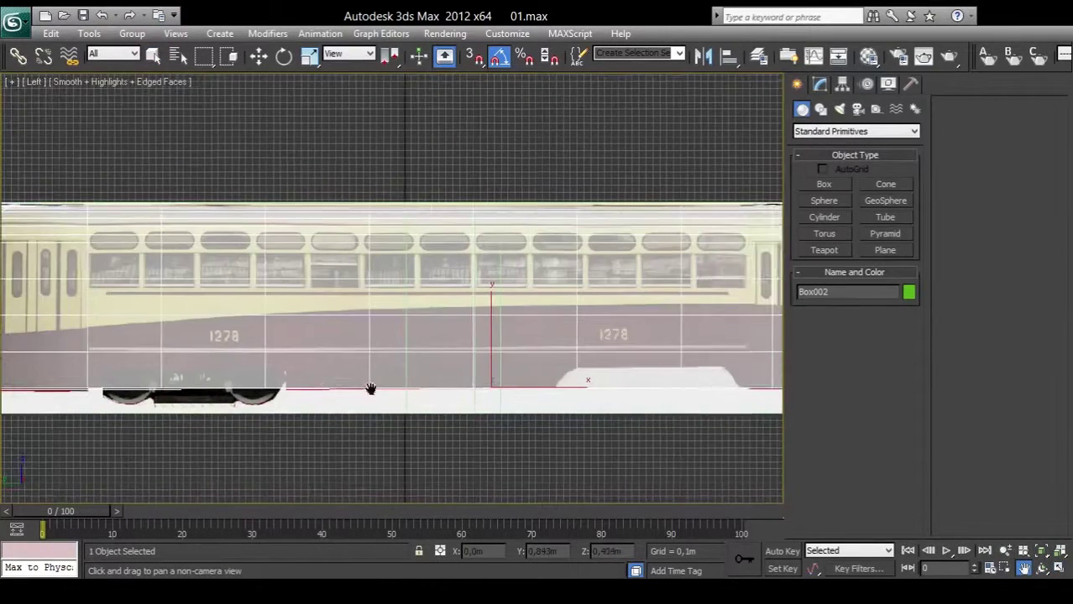
scroll(563, 361, up, 1)
scroll(551, 252, up, 1)
scroll(618, 227, up, 2)
drag(618, 228, 383, 335)
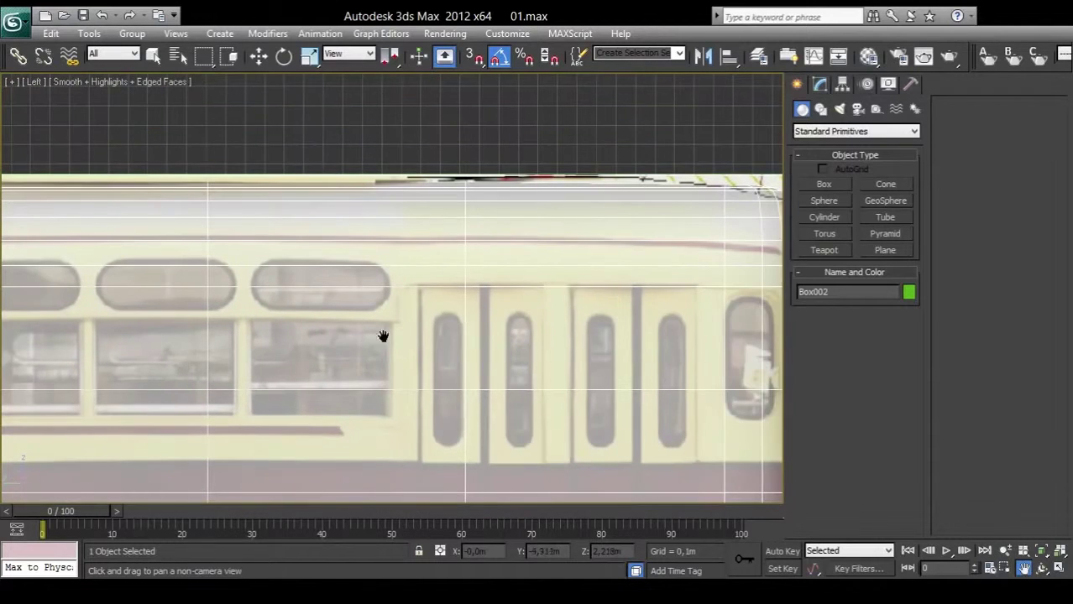
drag(526, 345, 371, 344)
drag(527, 280, 443, 340)
scroll(513, 319, up, 2)
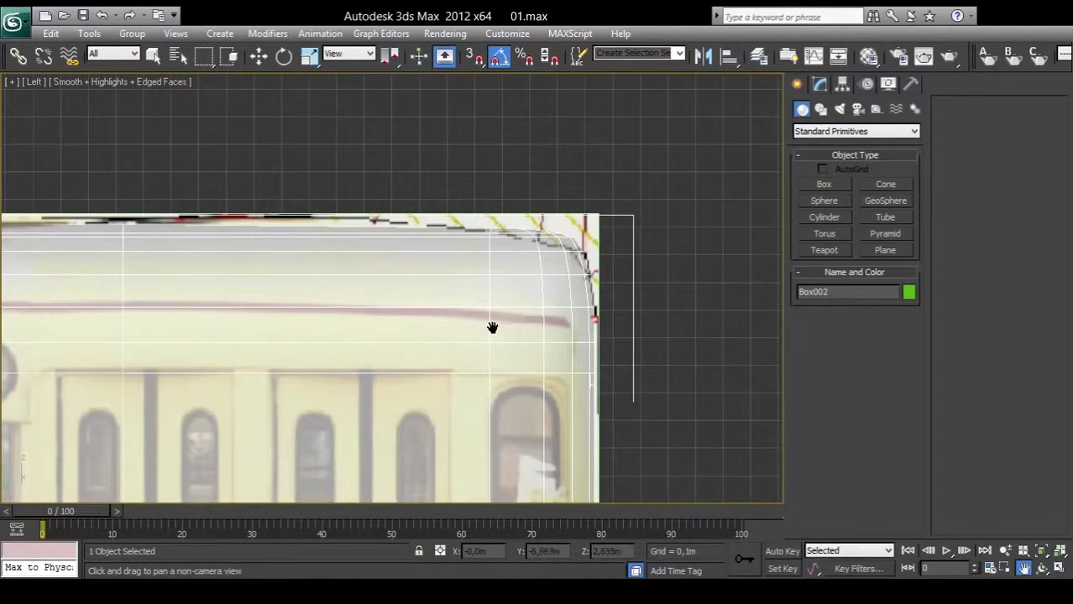
right_click(478, 261)
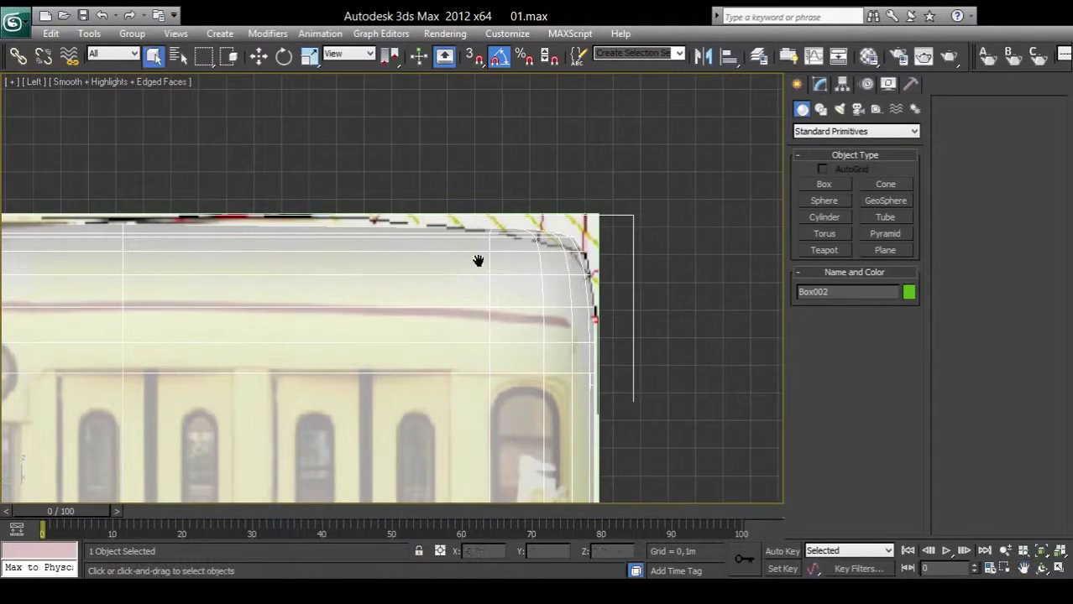
Step: Apply FFD 2x2x2 to the corner vertices, pull the top control points down, and collapse it
click(819, 83)
click(814, 437)
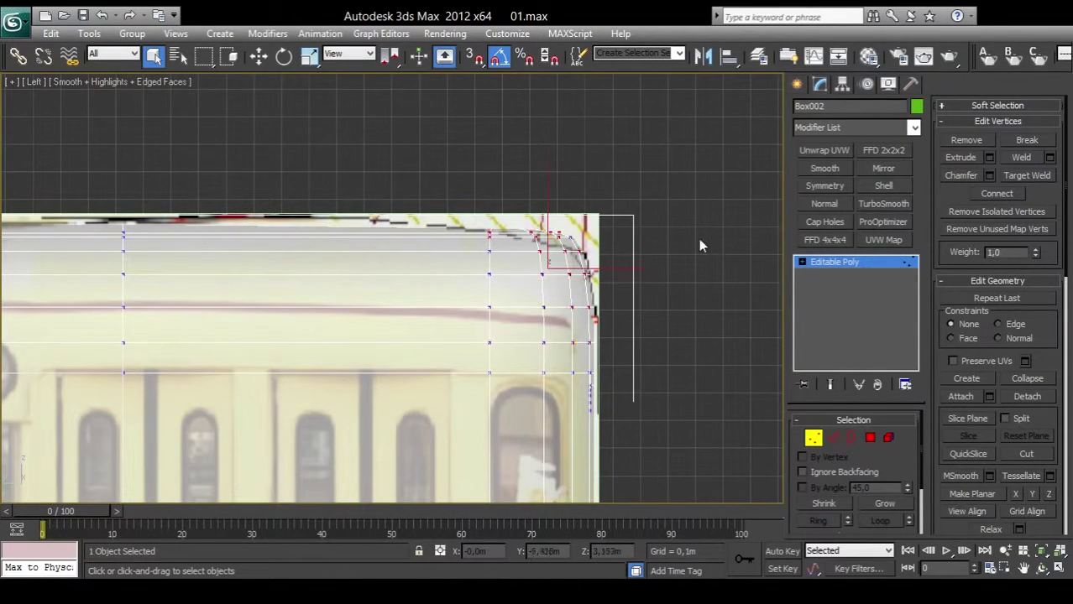
click(882, 151)
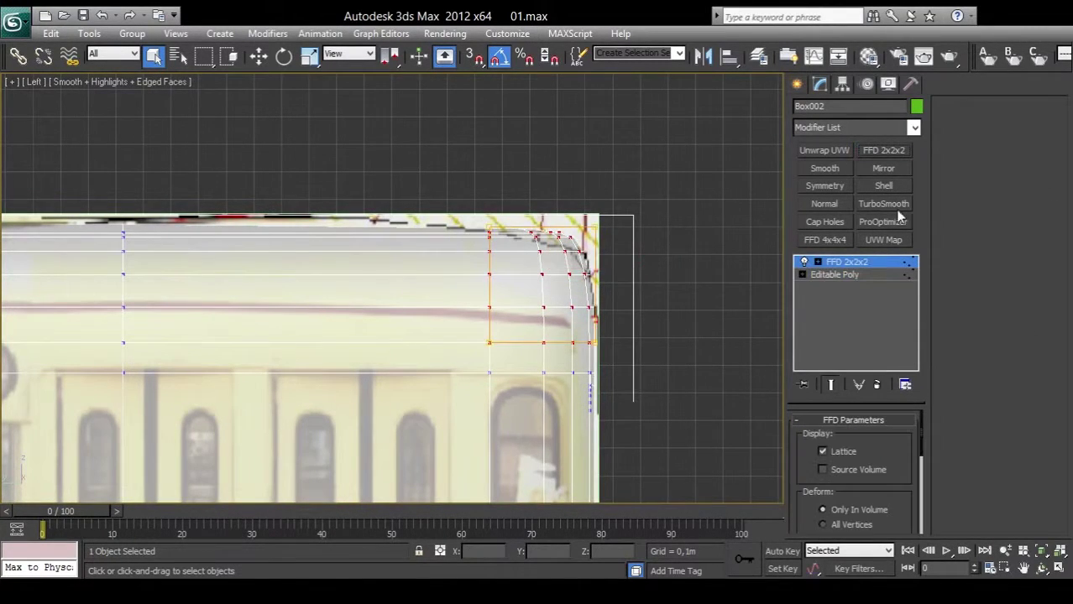
click(818, 263)
click(857, 275)
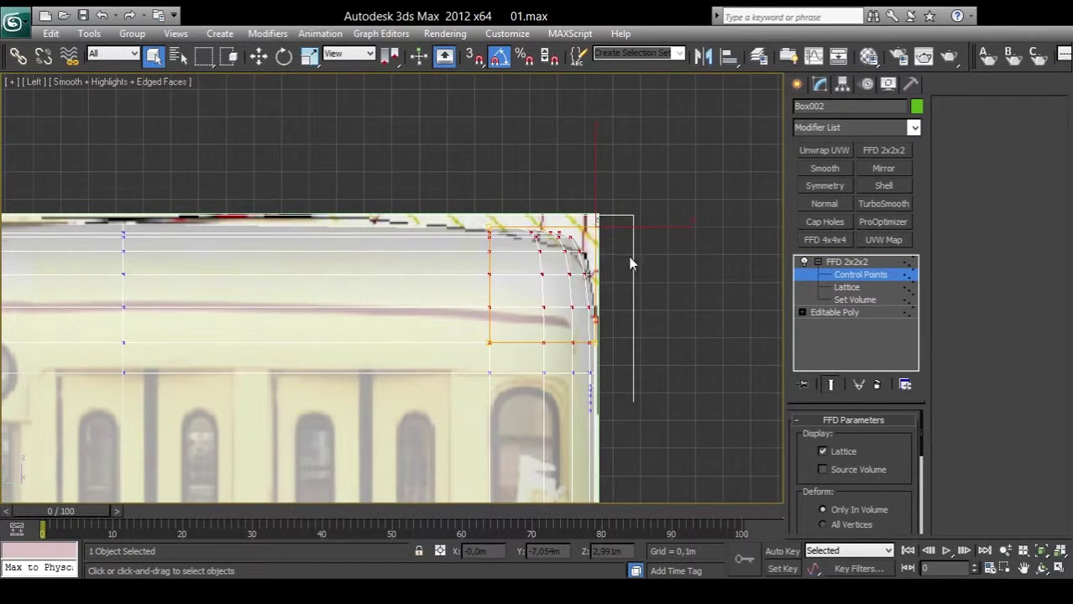
key(w)
drag(596, 175, 594, 194)
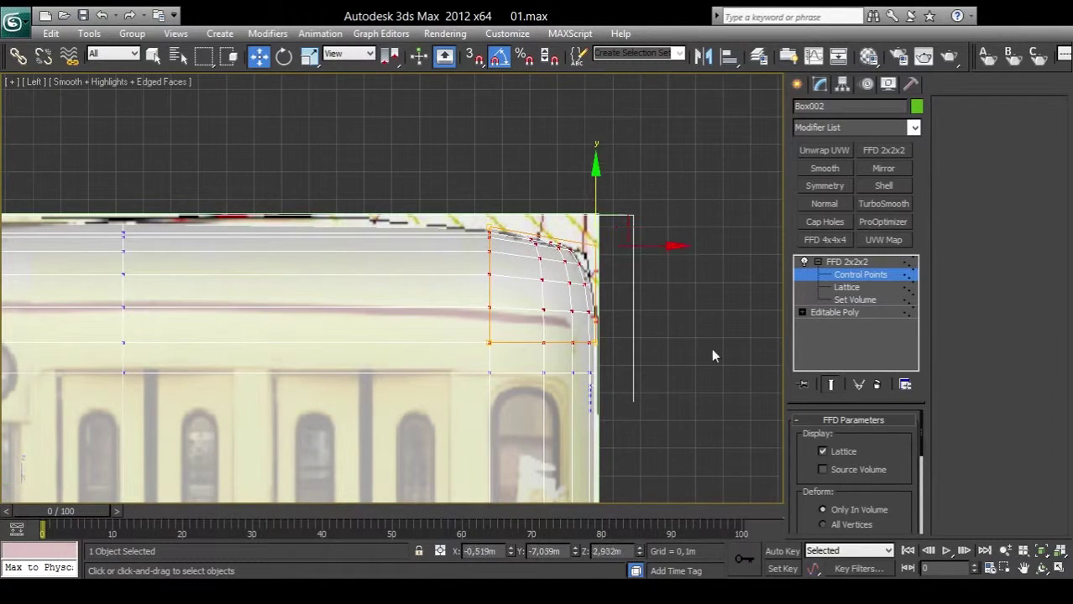
click(899, 388)
Step: Frame the lower tram side beneath 1278 and select the tram box
click(758, 389)
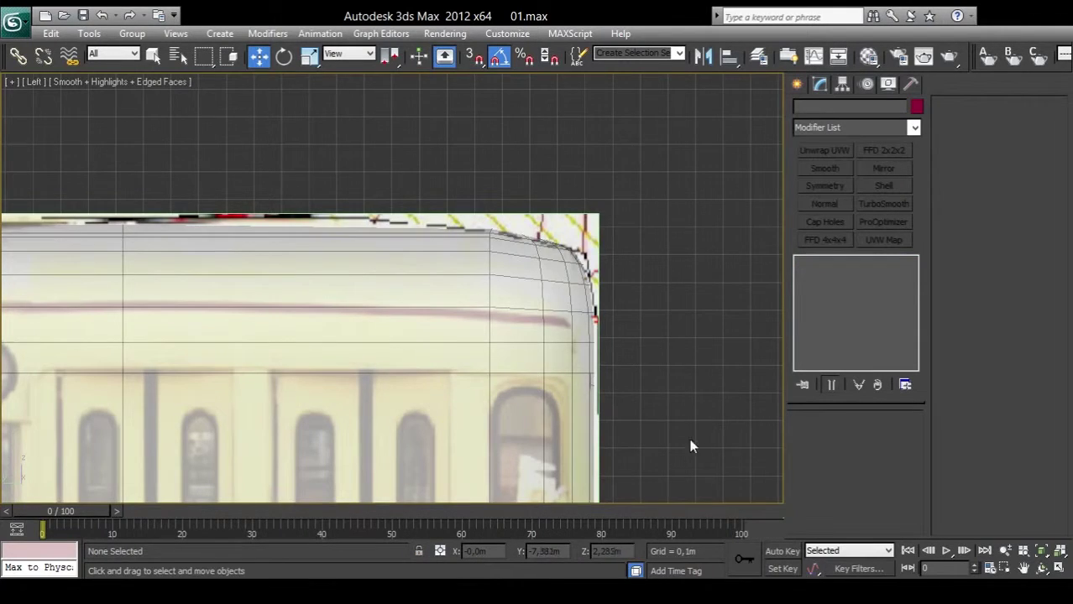
mouse_move(690, 443)
middle_down()
mouse_move(690, 257)
mouse_move(611, 391)
mouse_move(622, 343)
middle_up()
scroll(443, 376, down, 3)
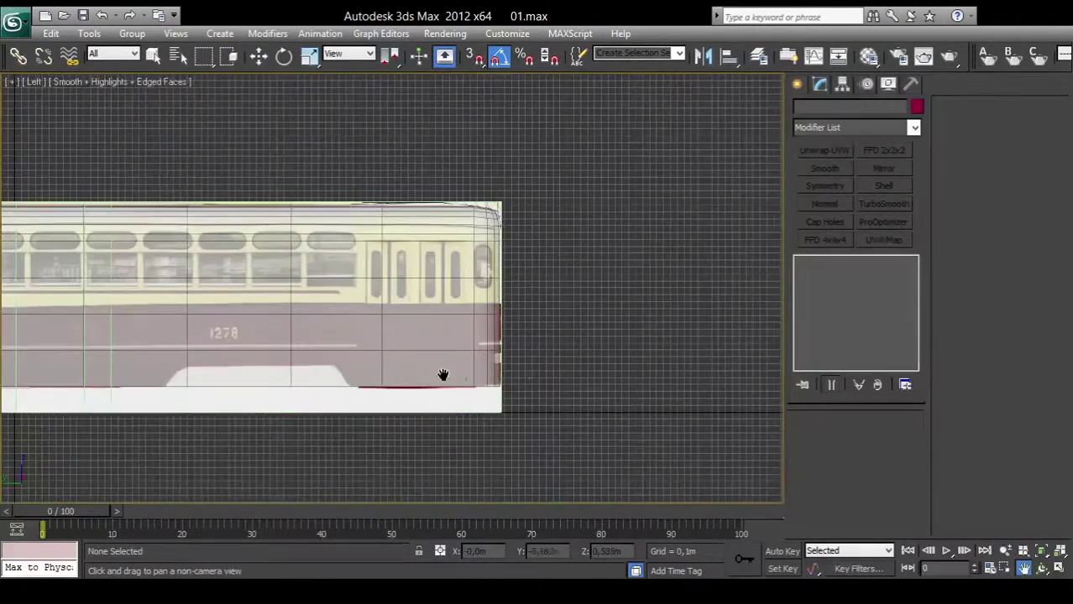
middle_drag(443, 376, 522, 376)
scroll(548, 305, up, 2)
scroll(603, 301, up, 3)
middle_drag(603, 301, 446, 336)
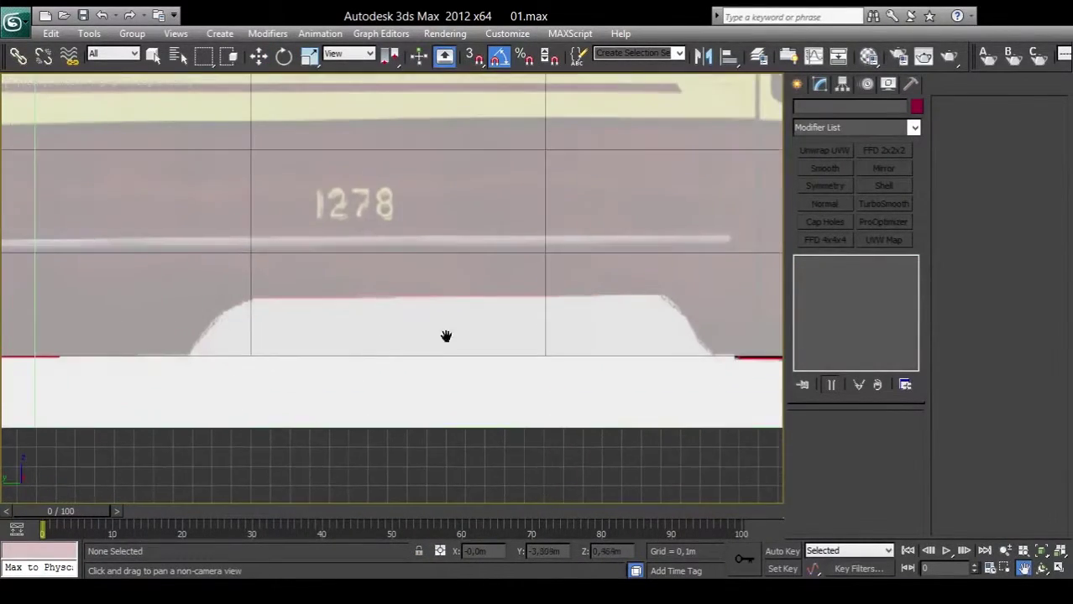
key(w)
click(534, 304)
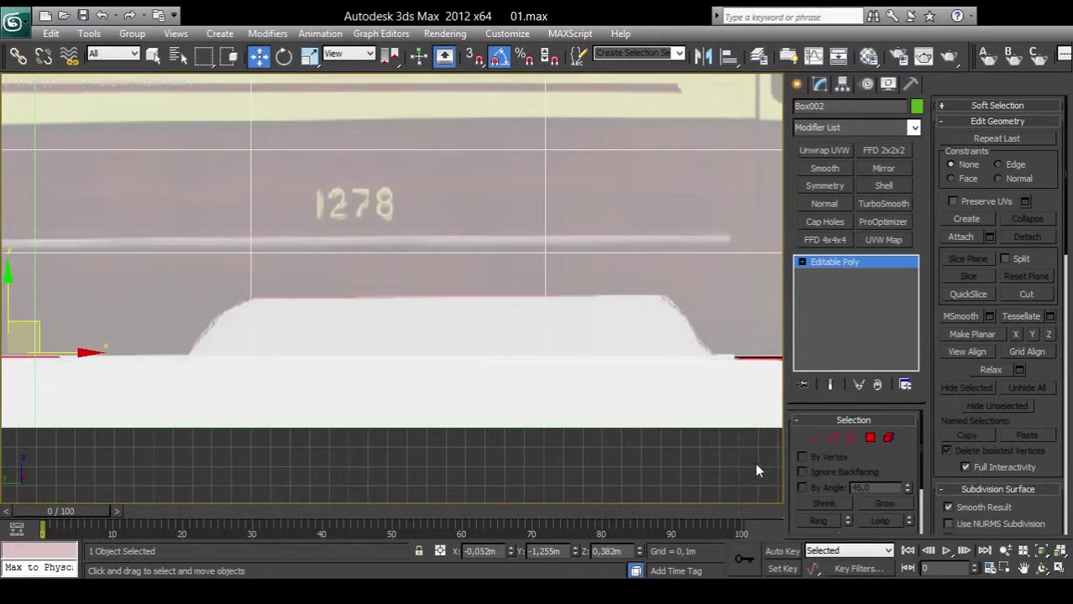
Step: Activate the Cut tool, then zoom in close on the skirt's sloped corner
click(1026, 294)
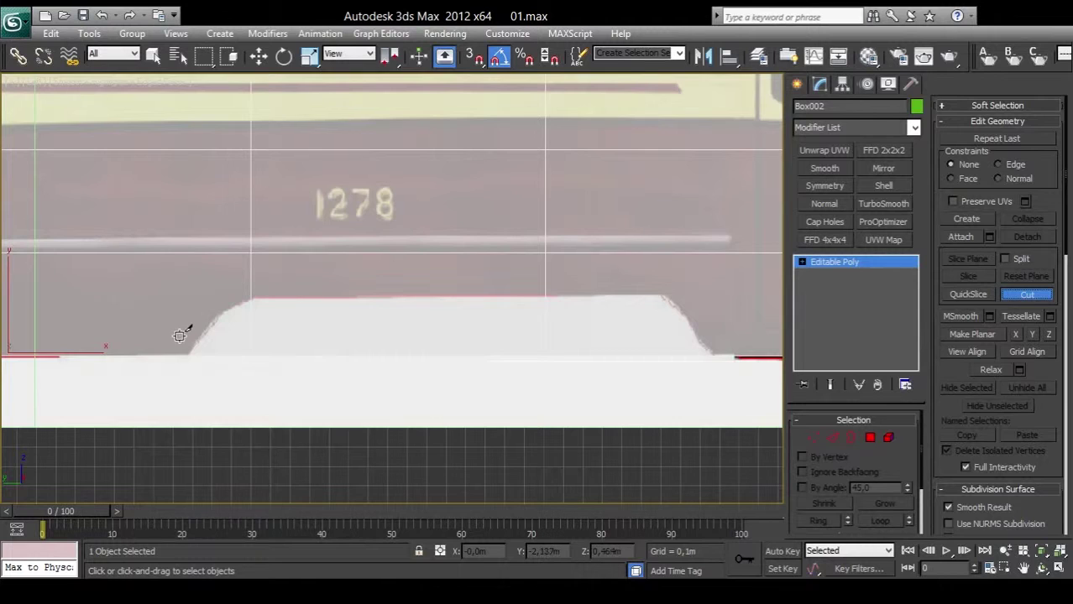
right_click(202, 323)
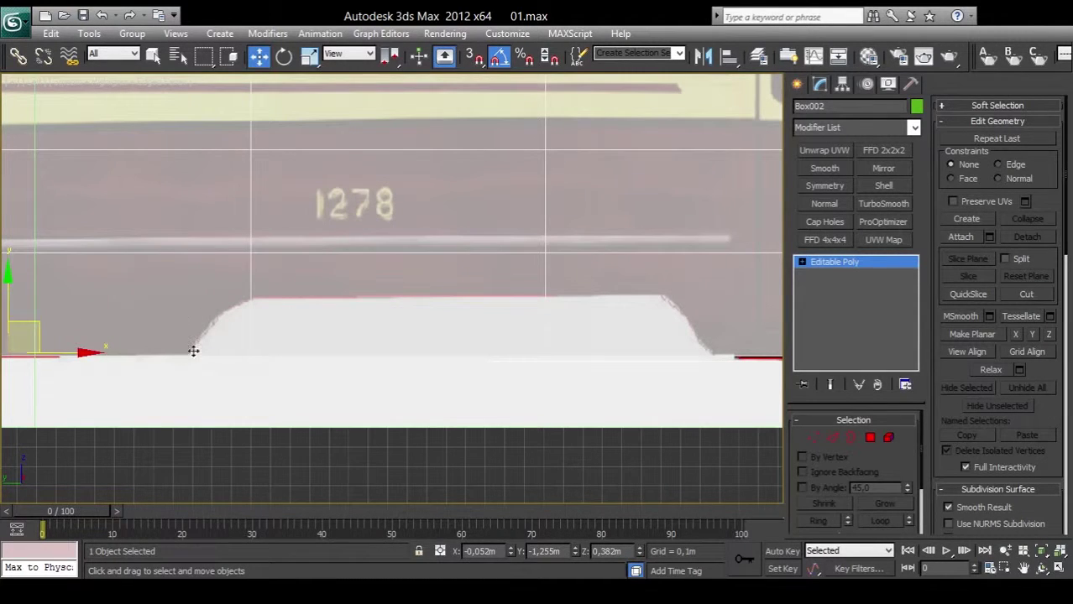
scroll(269, 300, up, 2)
scroll(400, 292, up, 3)
scroll(400, 292, up, 3)
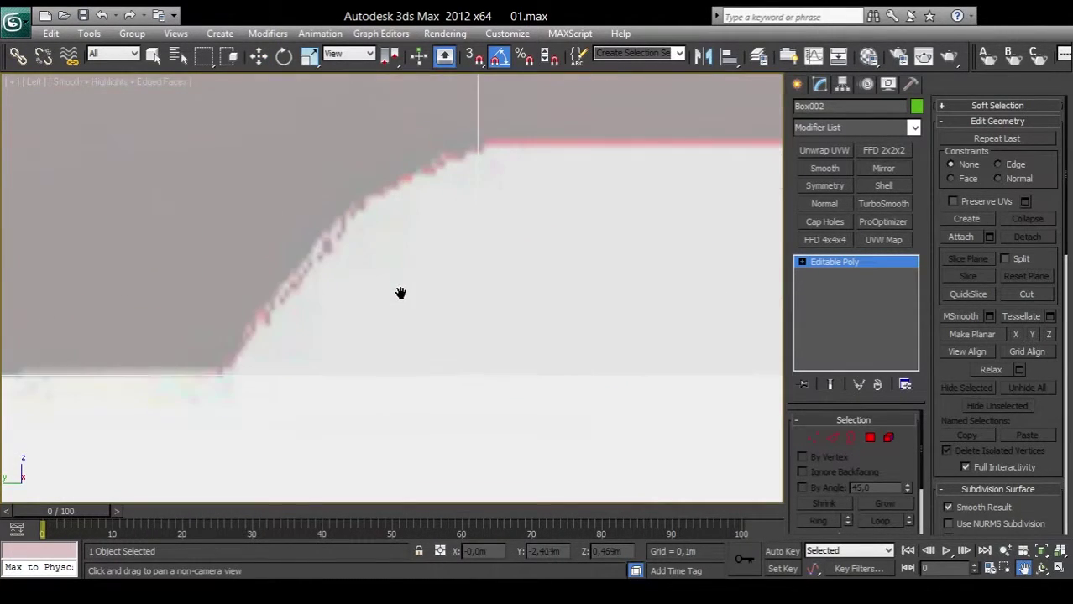
middle_drag(399, 292, 346, 356)
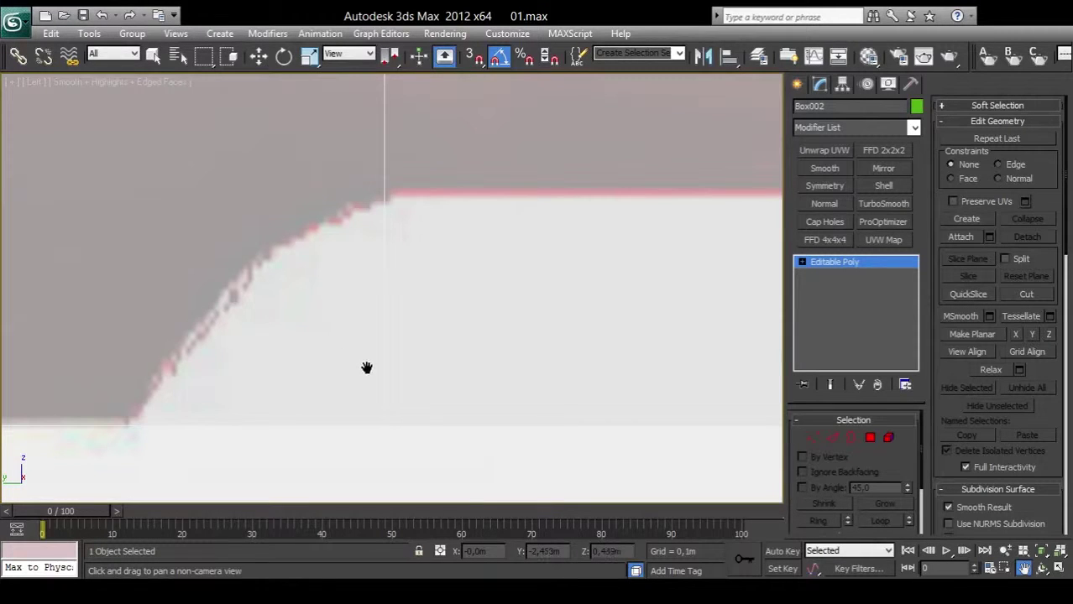
Step: Cut new edges tracing the white skirt's sloped outline from its foot to the far slope
click(1016, 295)
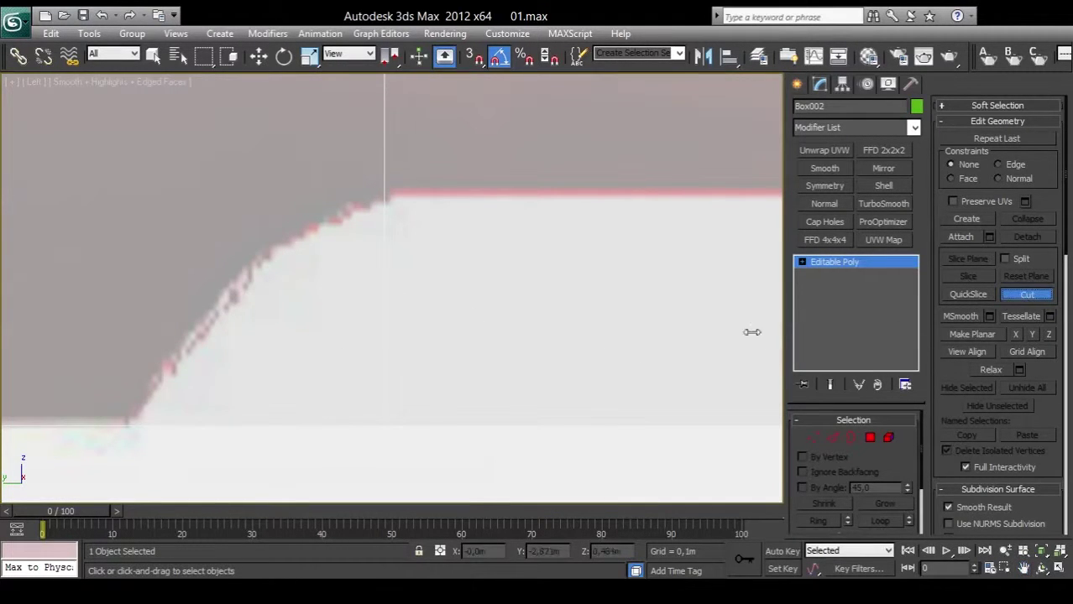
click(130, 424)
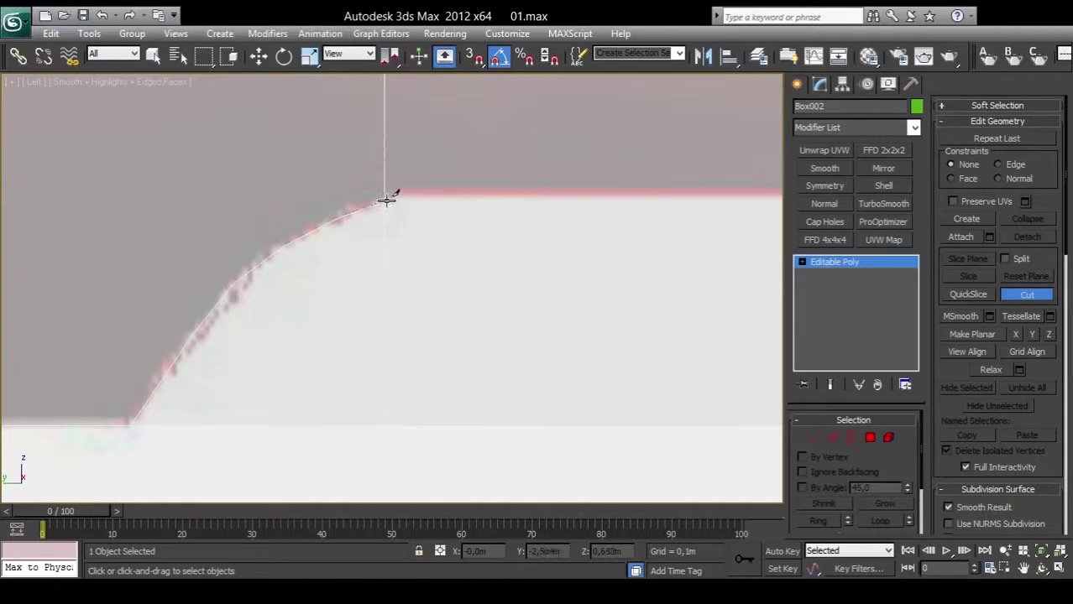
scroll(529, 196, up, 3)
mouse_move(529, 196)
middle_down()
mouse_move(491, 283)
mouse_move(404, 285)
middle_up()
scroll(454, 287, down, 2)
scroll(432, 281, down, 2)
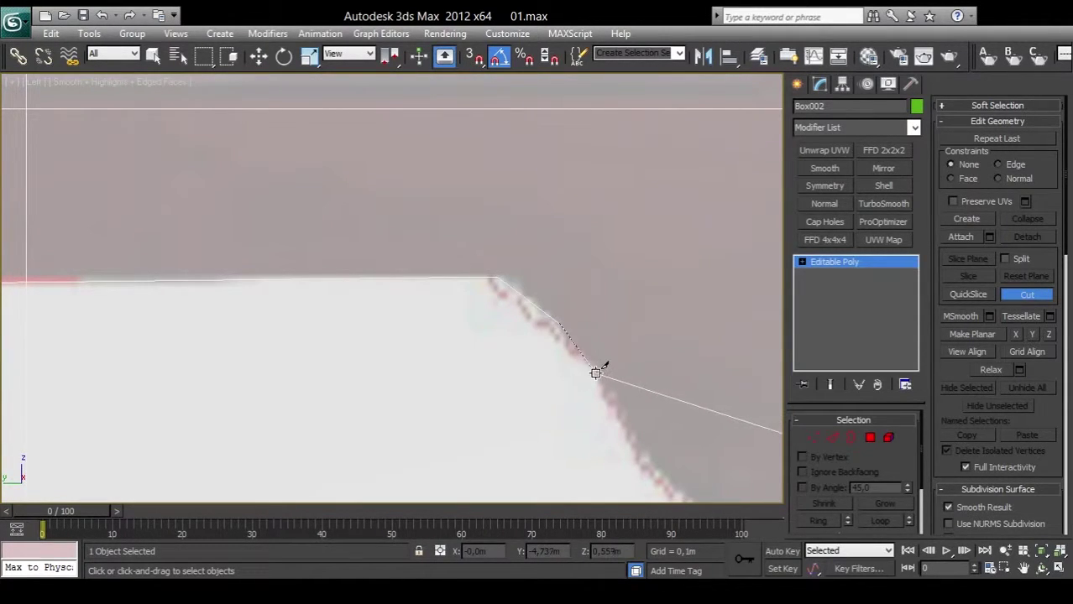
middle_drag(630, 419, 407, 292)
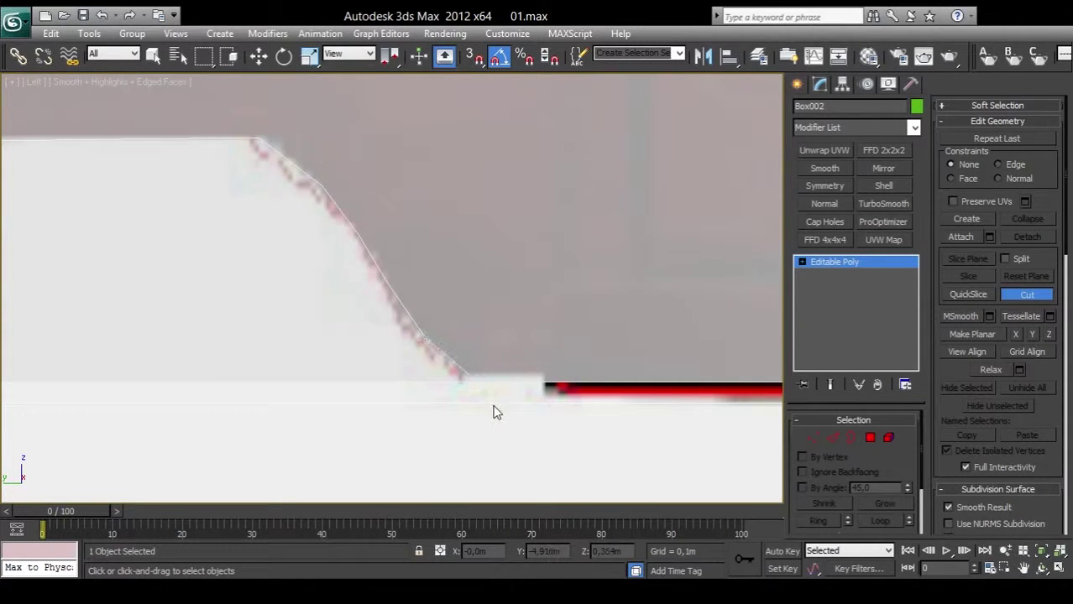
key(w)
scroll(160, 361, down, 2)
scroll(419, 355, down, 3)
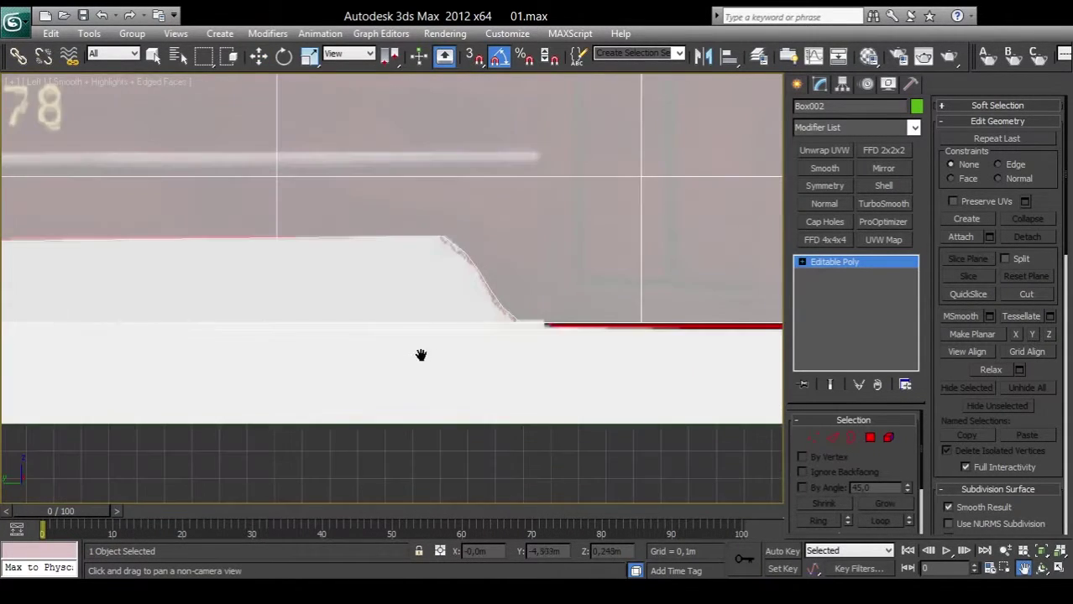
scroll(247, 343, down, 2)
middle_drag(247, 342, 421, 344)
scroll(421, 345, up, 2)
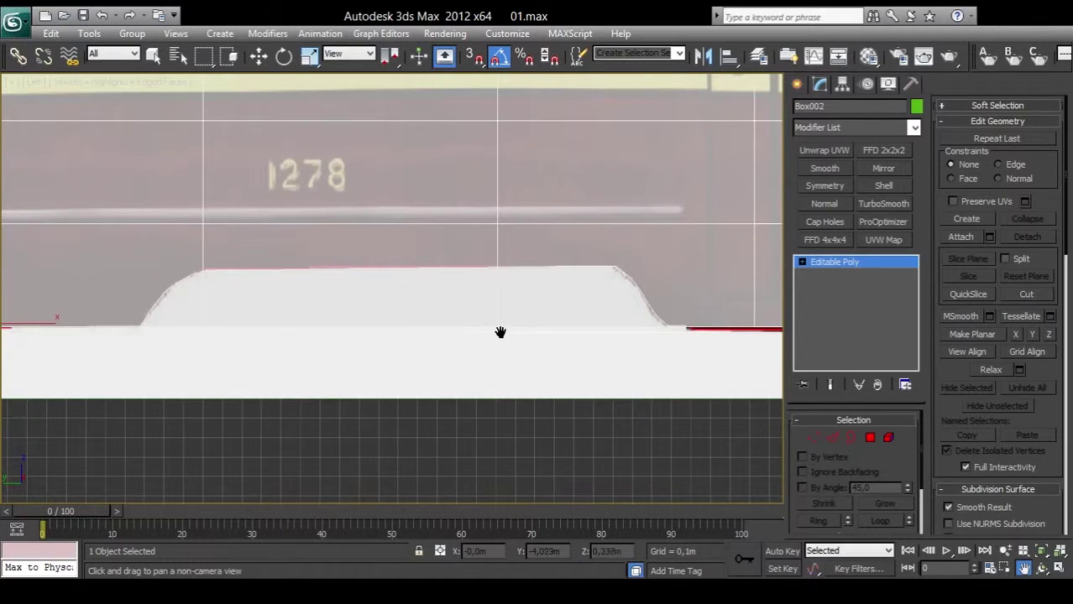
Step: In vertex mode, select the vertices along the skirt's top edge and frame both ends
click(813, 437)
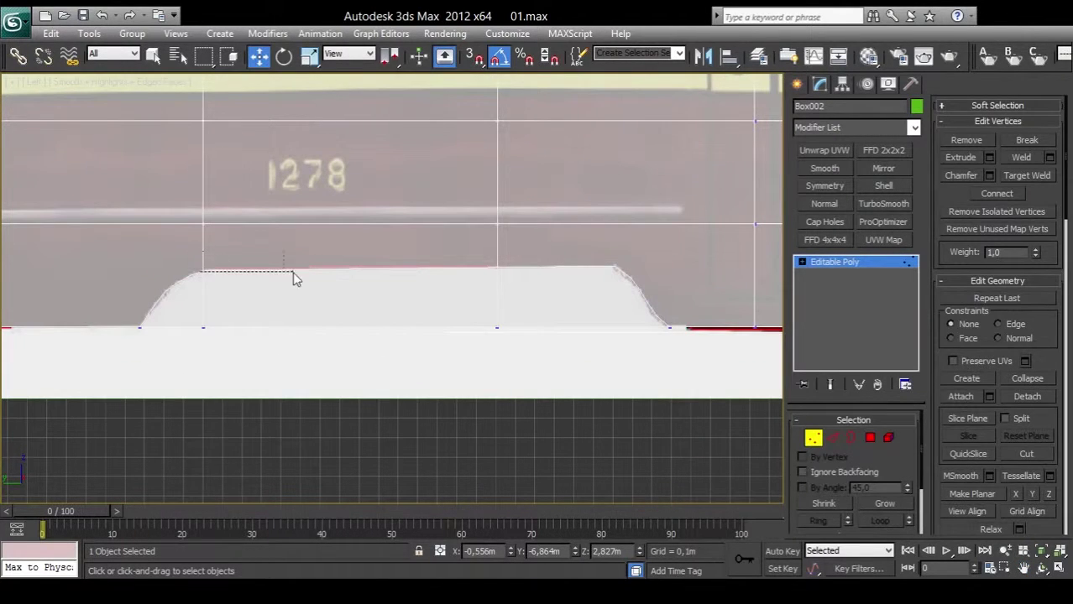
drag(294, 278, 658, 277)
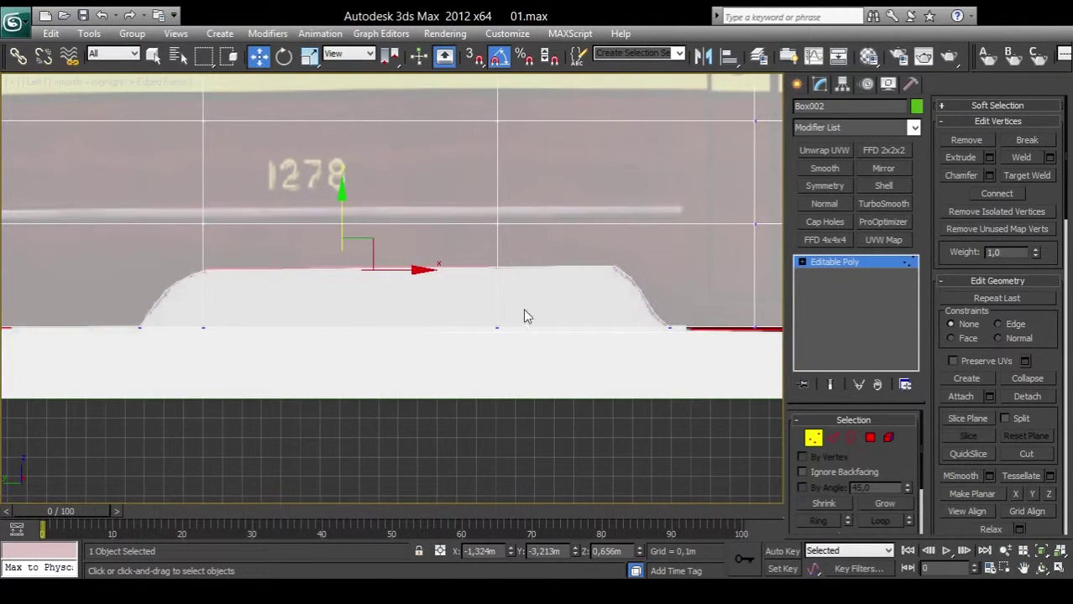
key(q)
middle_drag(474, 283, 402, 312)
scroll(402, 312, up, 3)
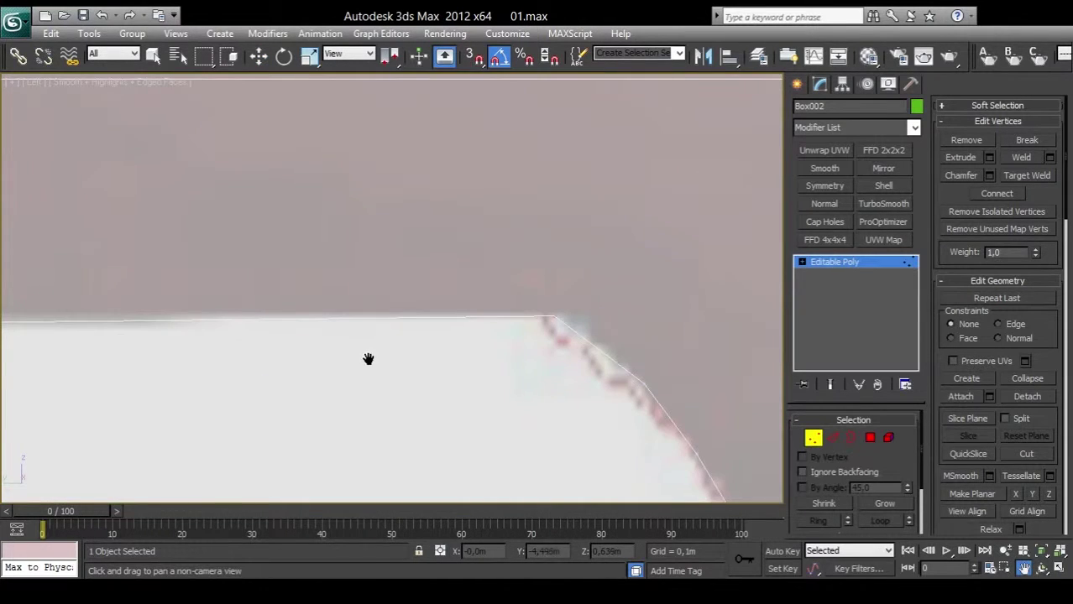
scroll(195, 363, down, 1)
scroll(352, 324, down, 1)
scroll(361, 327, down, 1)
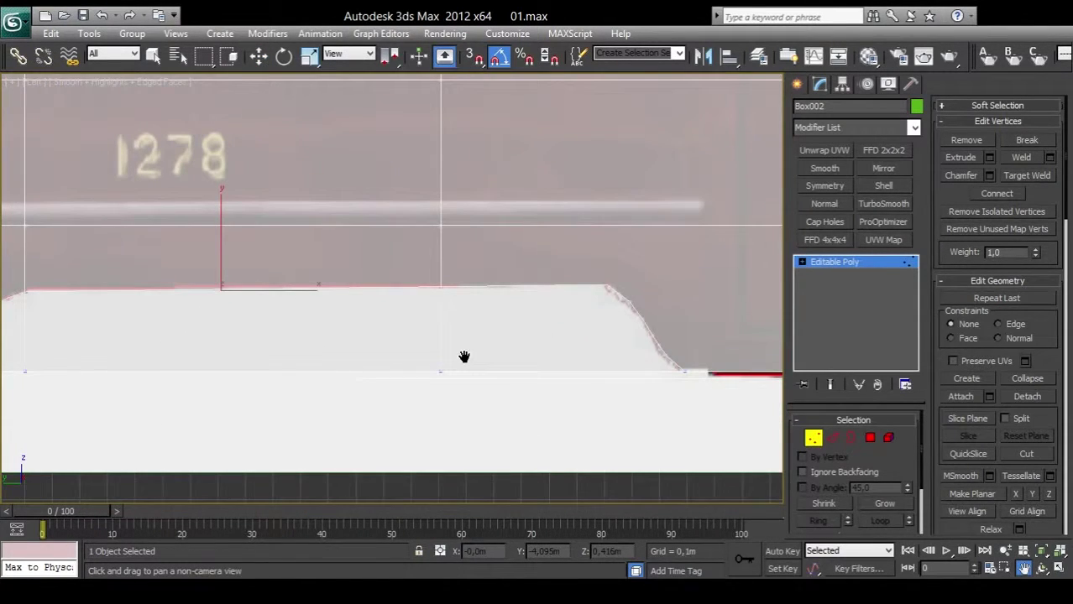
middle_drag(374, 341, 476, 330)
scroll(242, 331, up, 1)
middle_drag(108, 324, 263, 354)
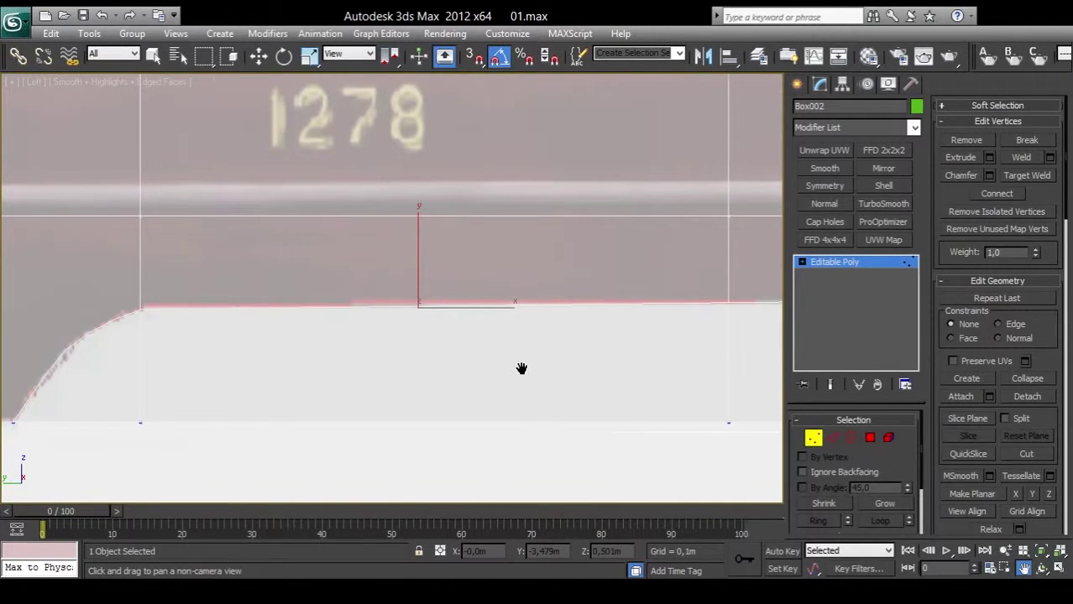
scroll(521, 368, down, 1)
middle_drag(522, 357, 398, 376)
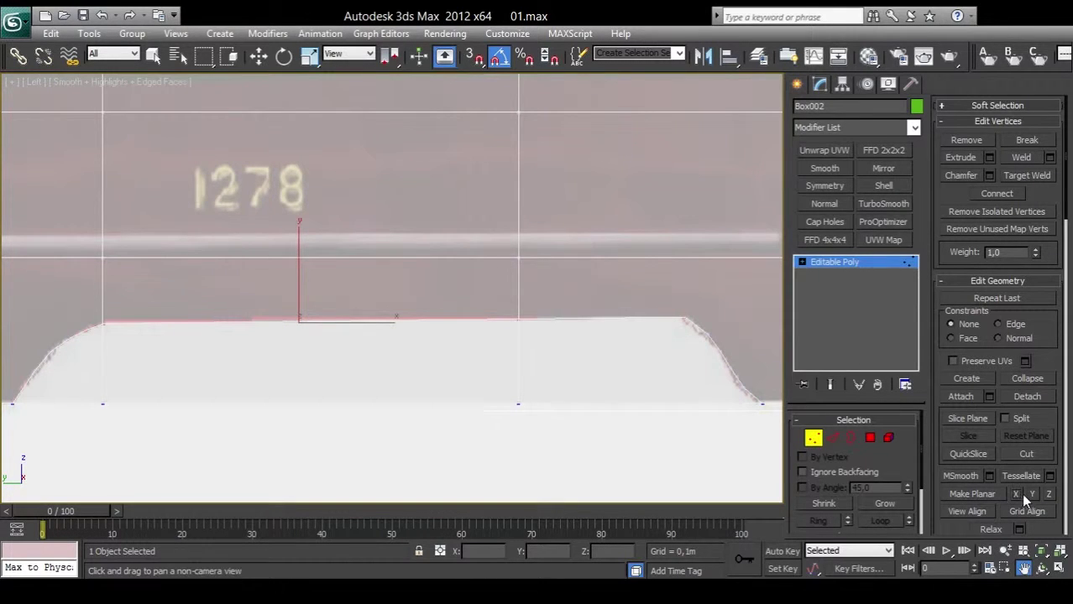
Step: Level the selected top-edge vertices to one height and nudge them vertically
click(1031, 494)
click(1050, 495)
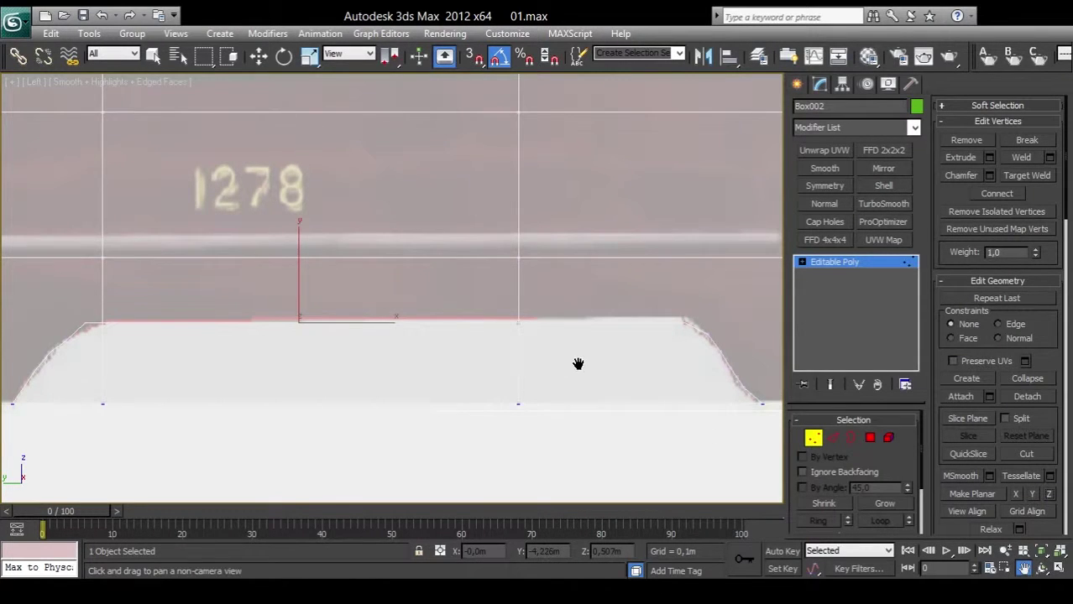
drag(578, 364, 523, 359)
drag(329, 371, 483, 362)
key(w)
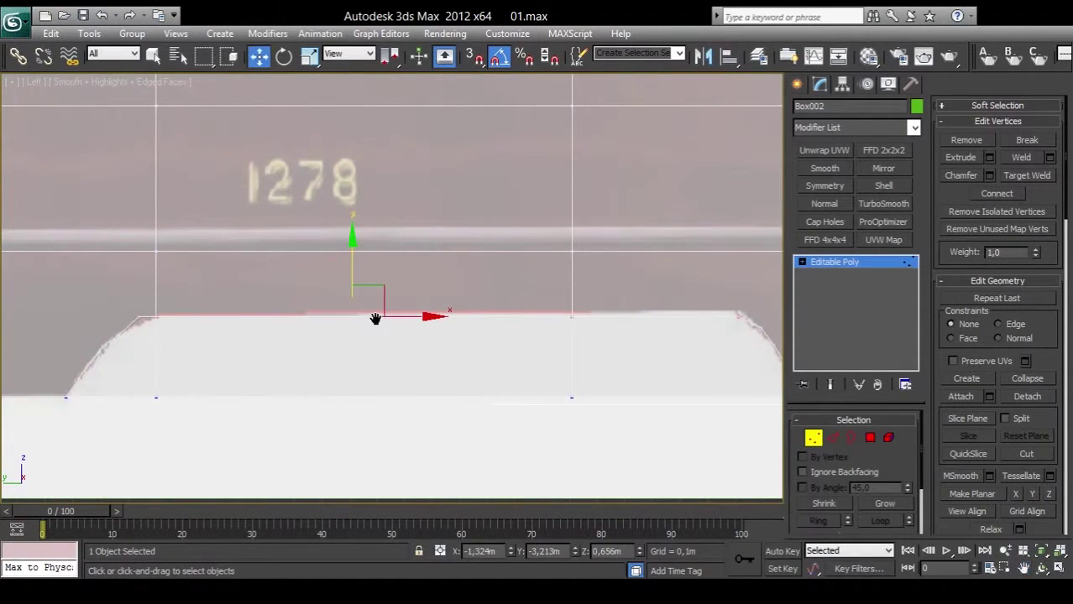
drag(351, 261, 354, 257)
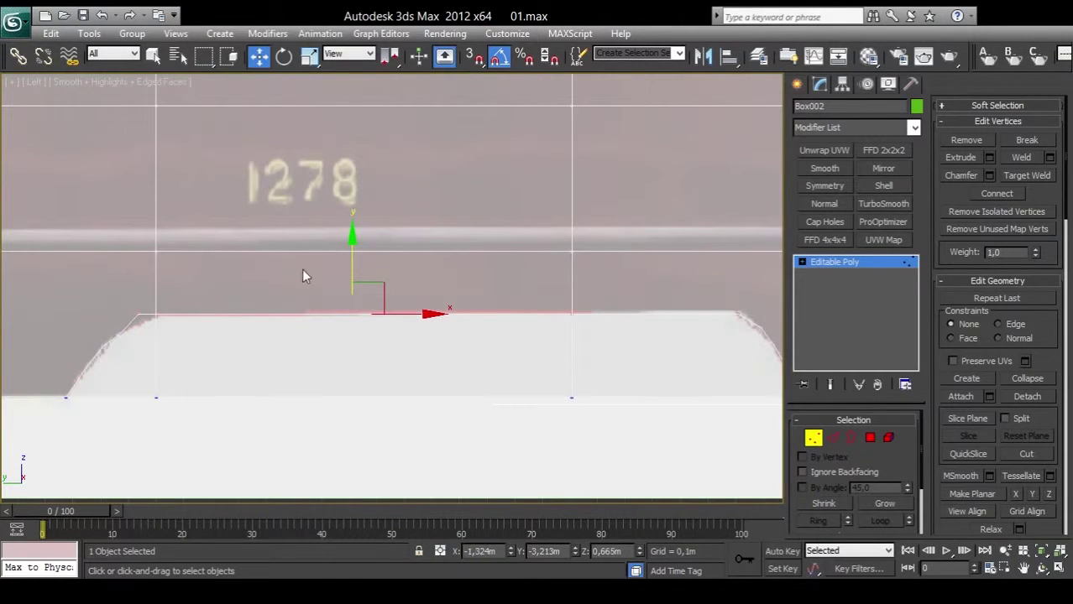
Step: Move the upper front corner vertex onto the blueprint line and zoom in to check it
click(135, 312)
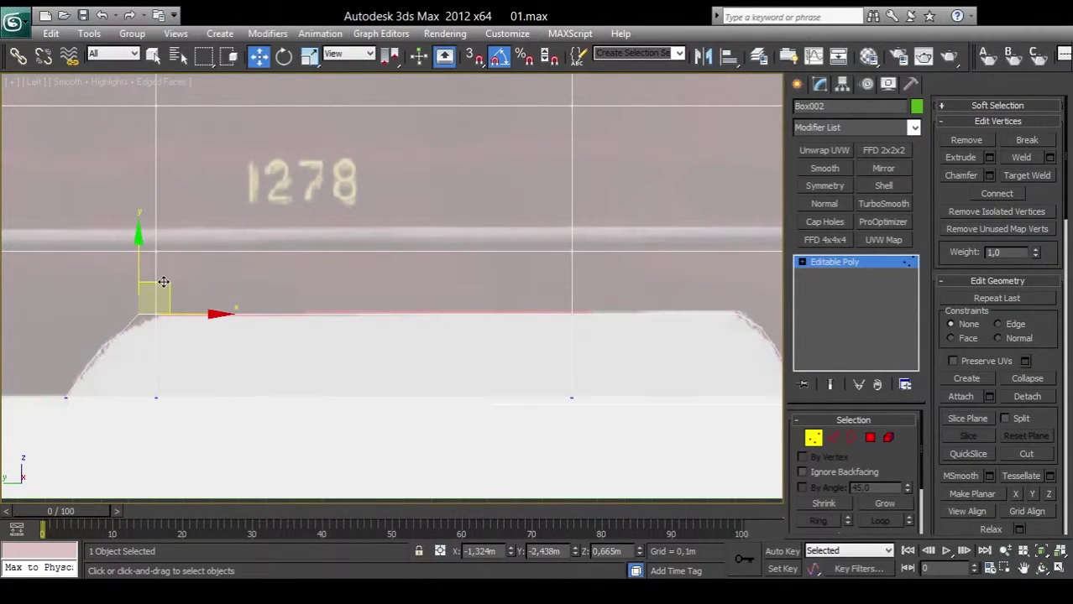
drag(160, 283, 165, 291)
middle_drag(110, 354, 412, 359)
scroll(488, 433, up, 3)
mouse_move(489, 433)
middle_down()
mouse_move(509, 321)
mouse_move(450, 372)
middle_up()
scroll(510, 322, up, 3)
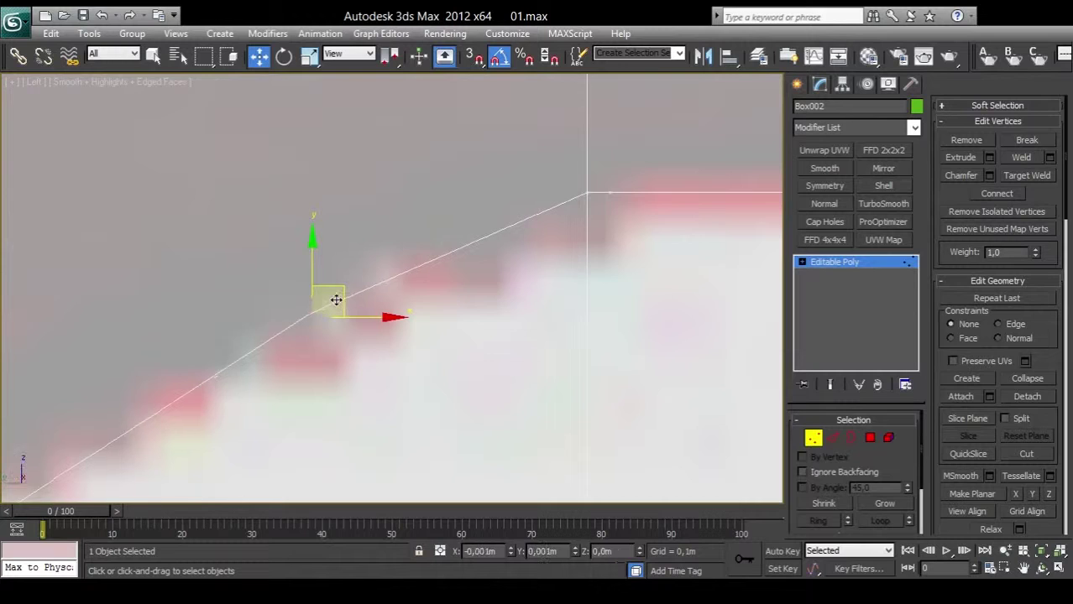
scroll(504, 319, down, 3)
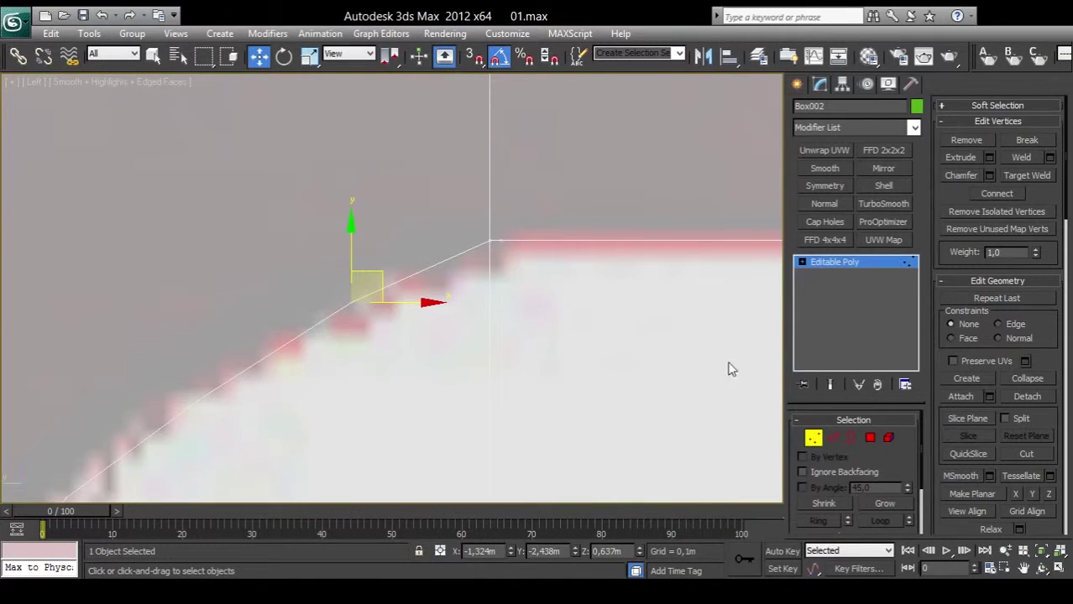
click(502, 241)
click(619, 340)
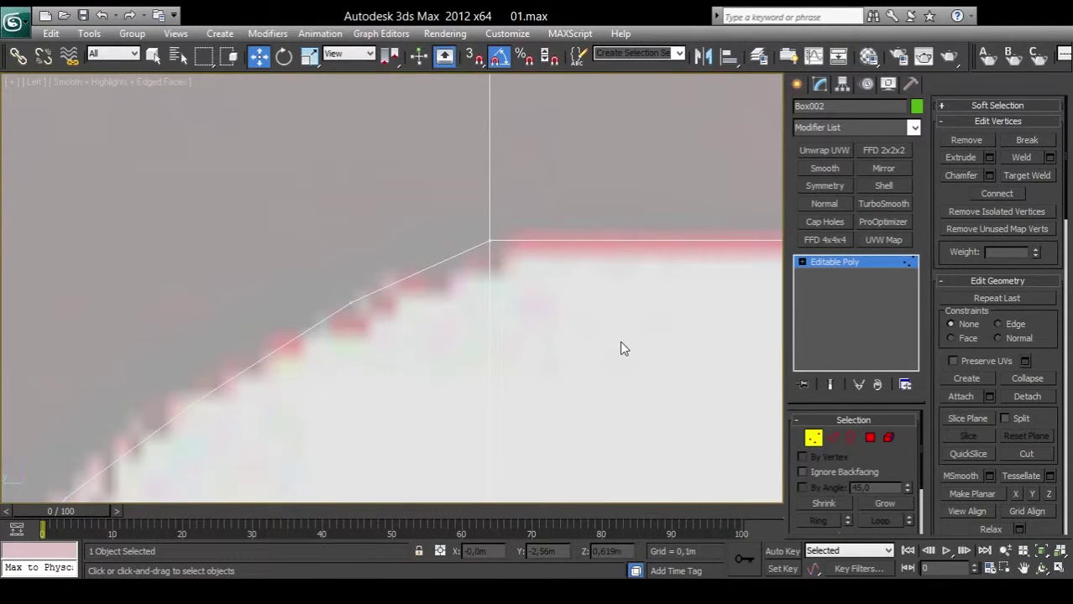
middle_drag(619, 364, 618, 363)
scroll(618, 363, down, 3)
Step: Frame the tram's lower side in the Left viewport and start a Cut on the lower body edge
scroll(546, 359, down, 2)
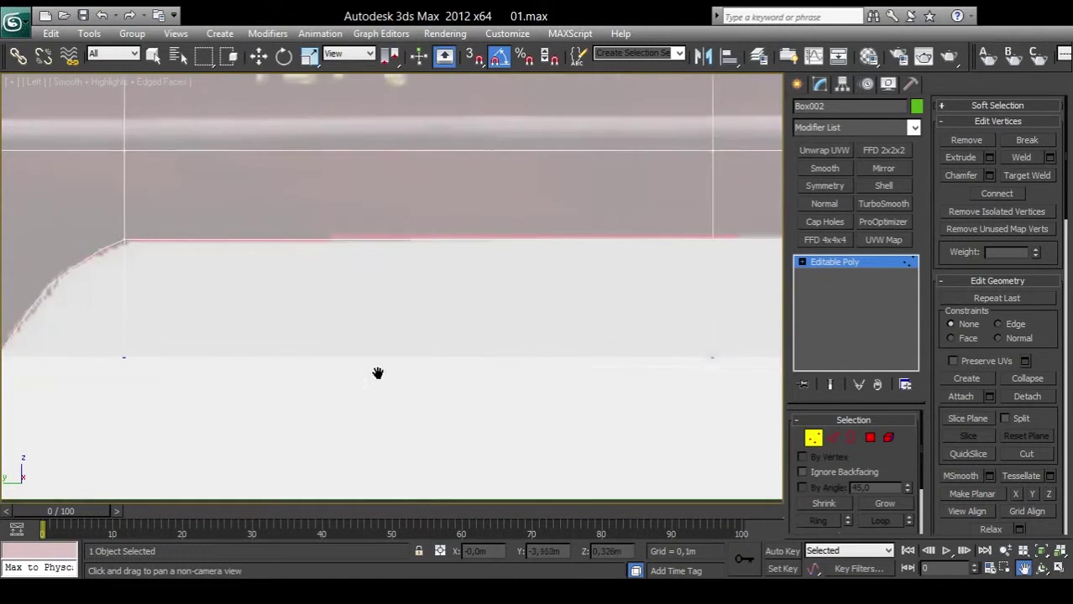
scroll(563, 397, down, 2)
middle_drag(420, 374, 565, 355)
scroll(565, 361, up, 2)
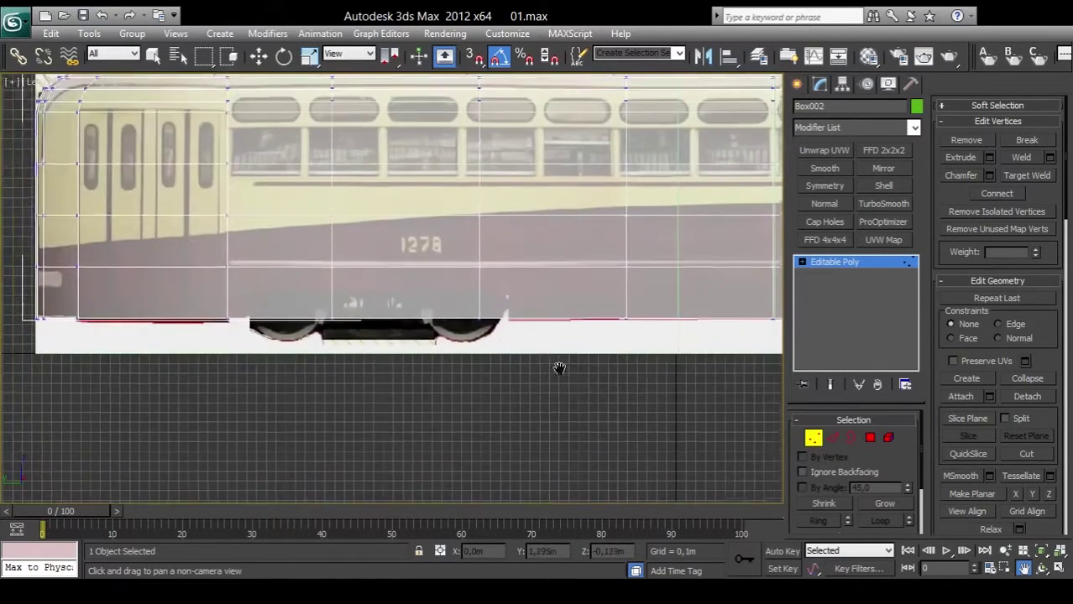
scroll(383, 343, up, 3)
scroll(603, 381, up, 2)
scroll(621, 381, down, 2)
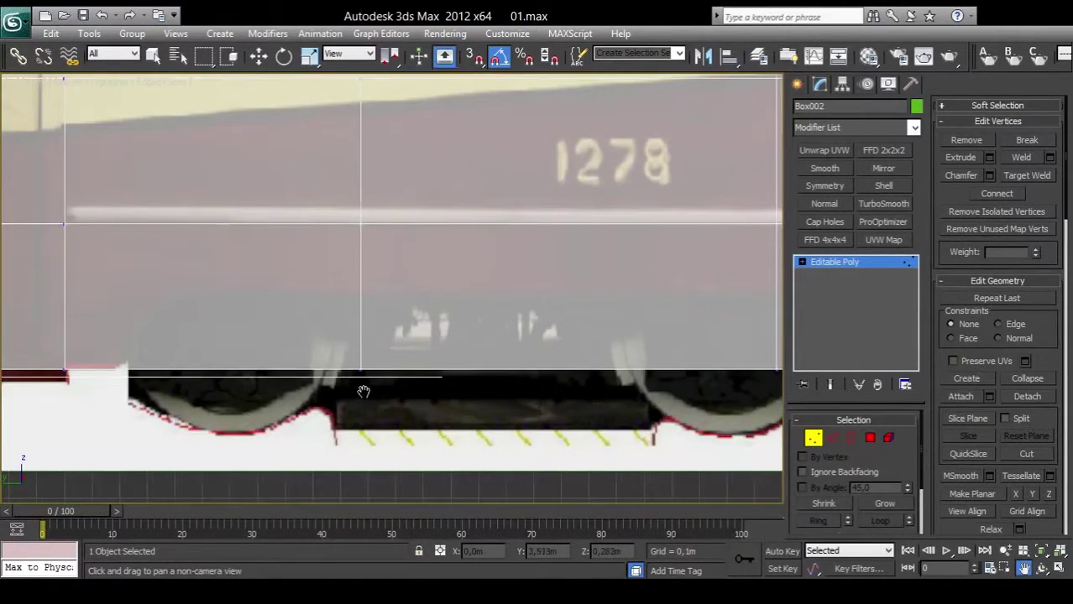
mouse_move(362, 392)
middle_down()
mouse_move(455, 396)
mouse_move(306, 390)
mouse_move(381, 394)
mouse_move(334, 395)
mouse_move(352, 391)
middle_up()
scroll(537, 399, down, 5)
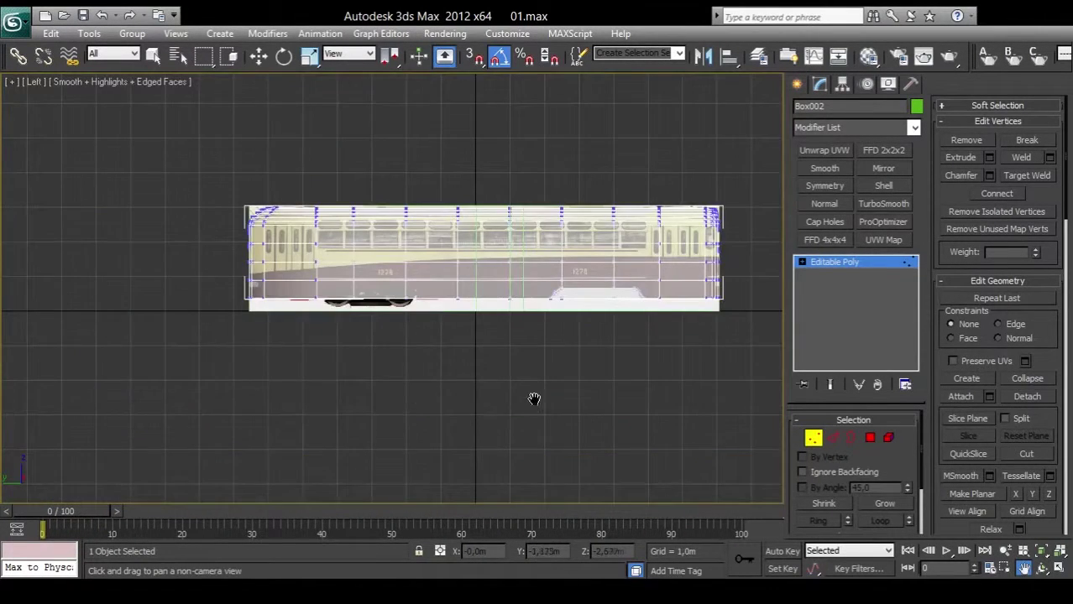
middle_drag(536, 400, 399, 372)
scroll(480, 354, up, 2)
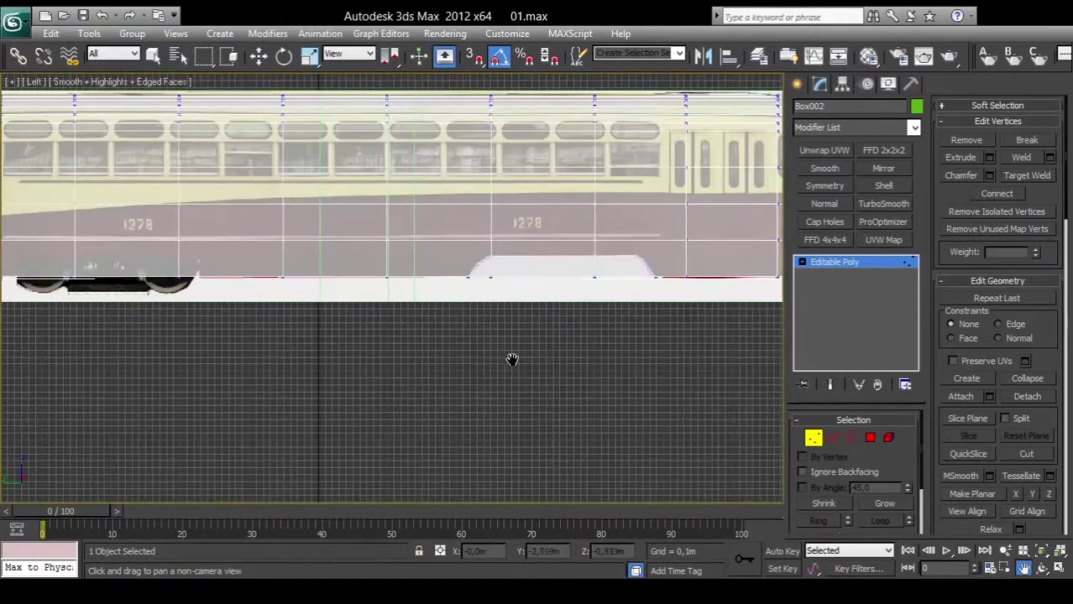
mouse_move(172, 367)
middle_down()
mouse_move(396, 353)
mouse_move(478, 430)
middle_up()
scroll(395, 353, up, 5)
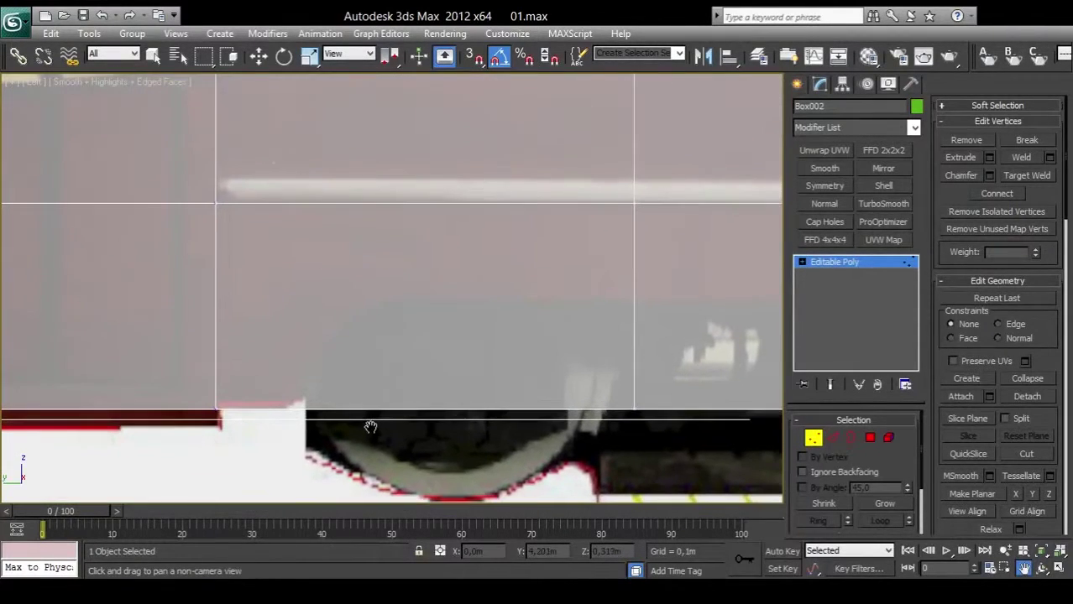
click(1022, 453)
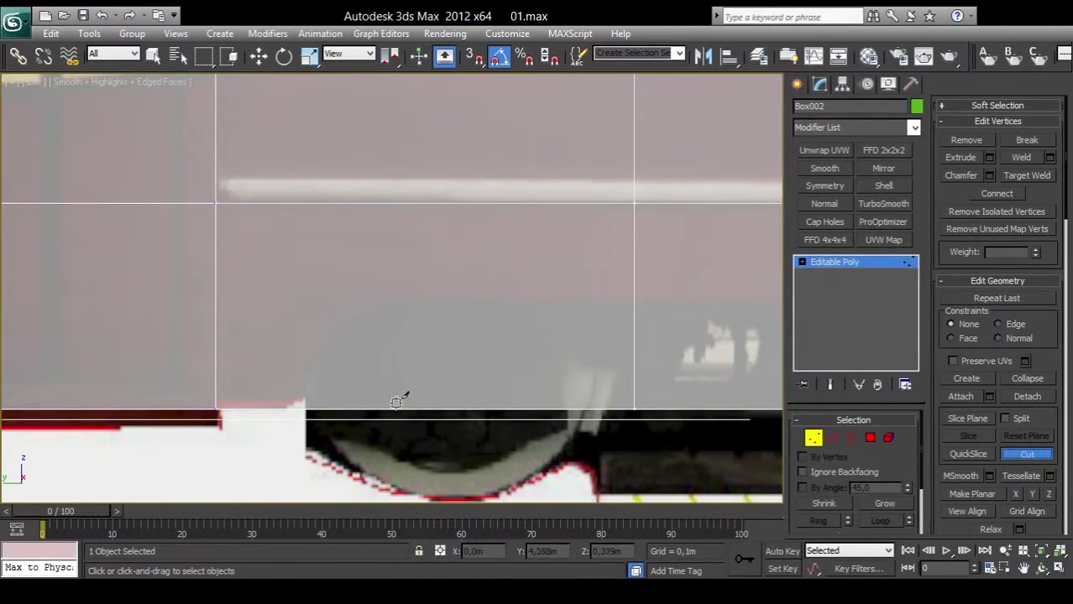
click(288, 409)
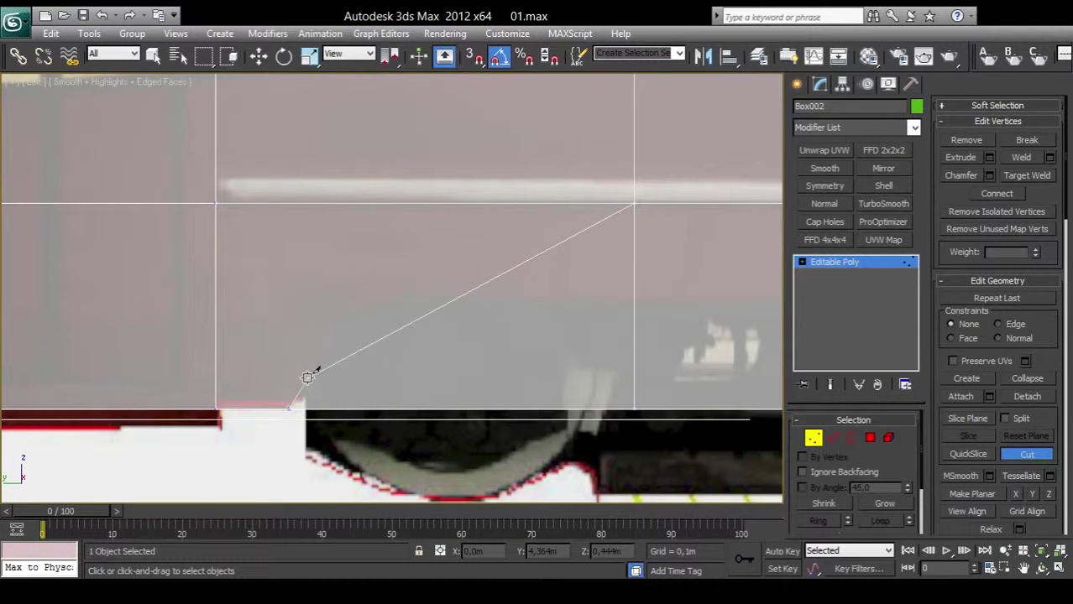
Step: Cut points up along the blueprint's rounded outline to its top
scroll(311, 374, up, 3)
scroll(311, 371, up, 2)
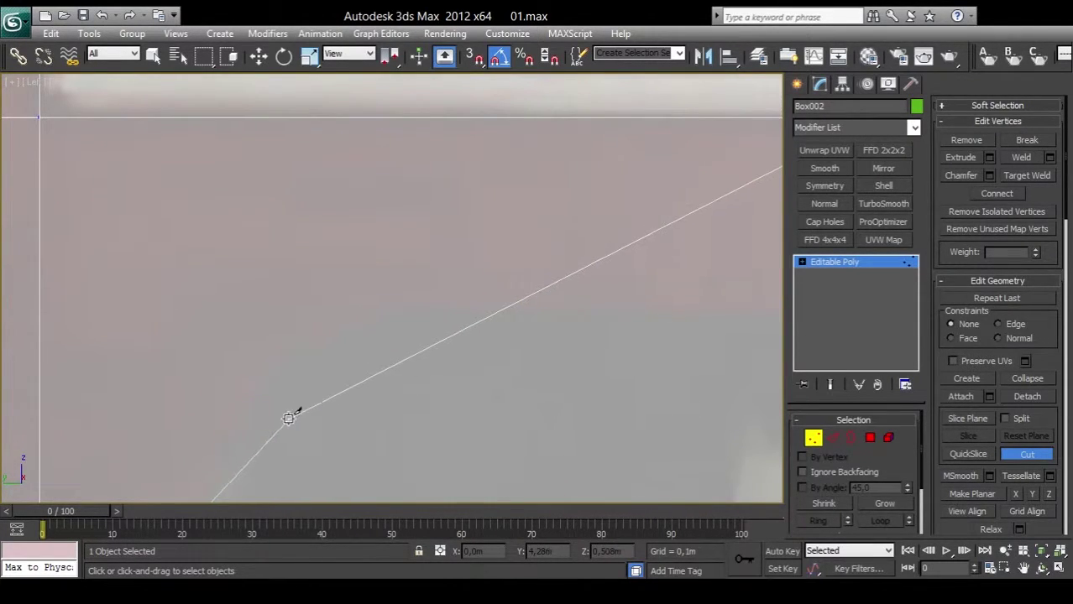
scroll(278, 446, down, 2)
scroll(275, 410, up, 3)
scroll(396, 283, down, 2)
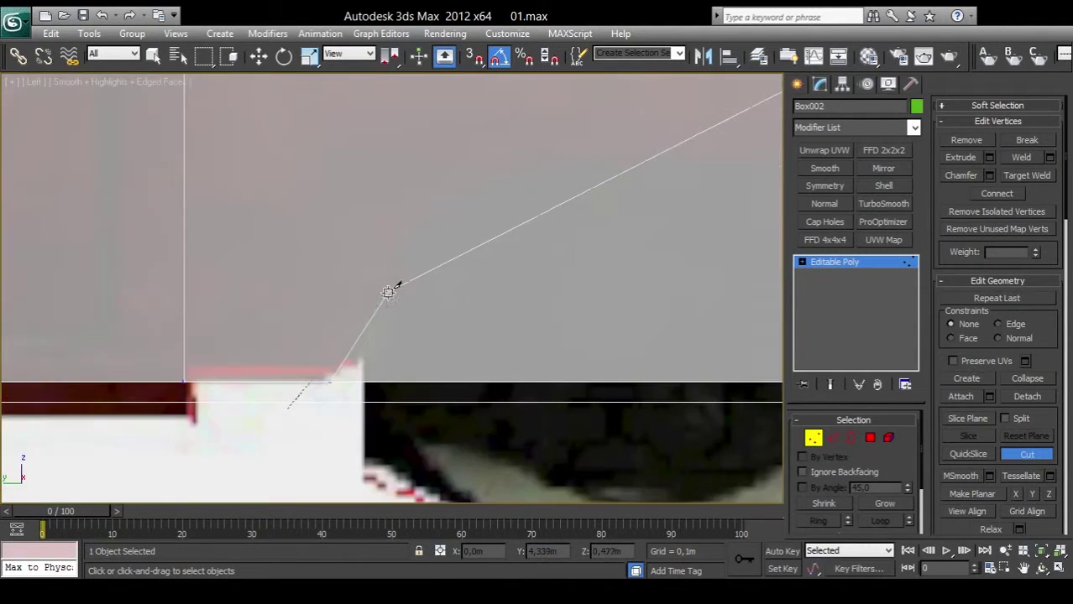
click(402, 276)
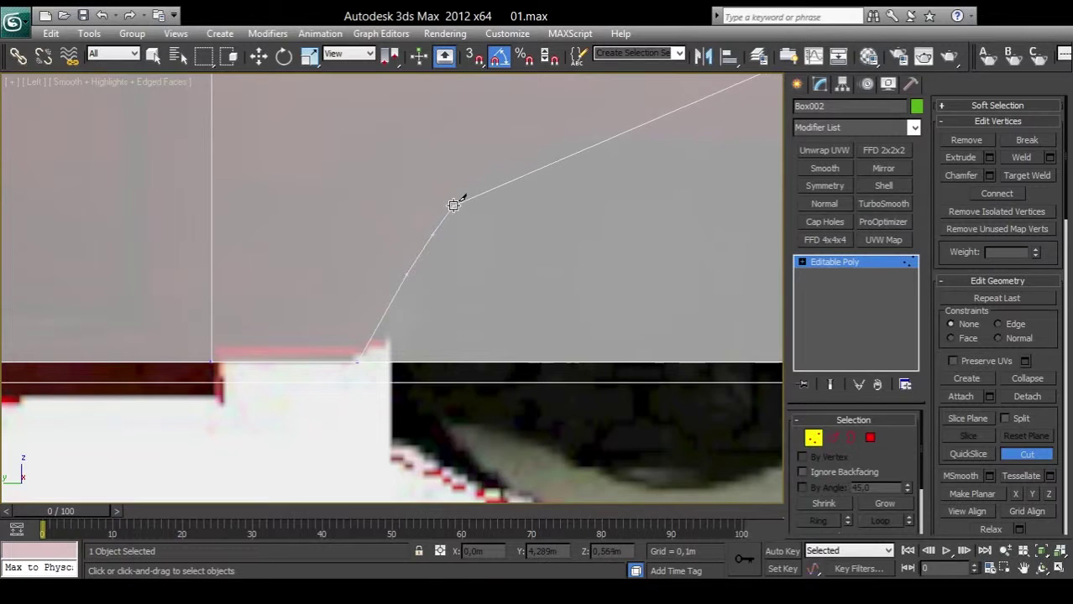
click(456, 202)
click(493, 177)
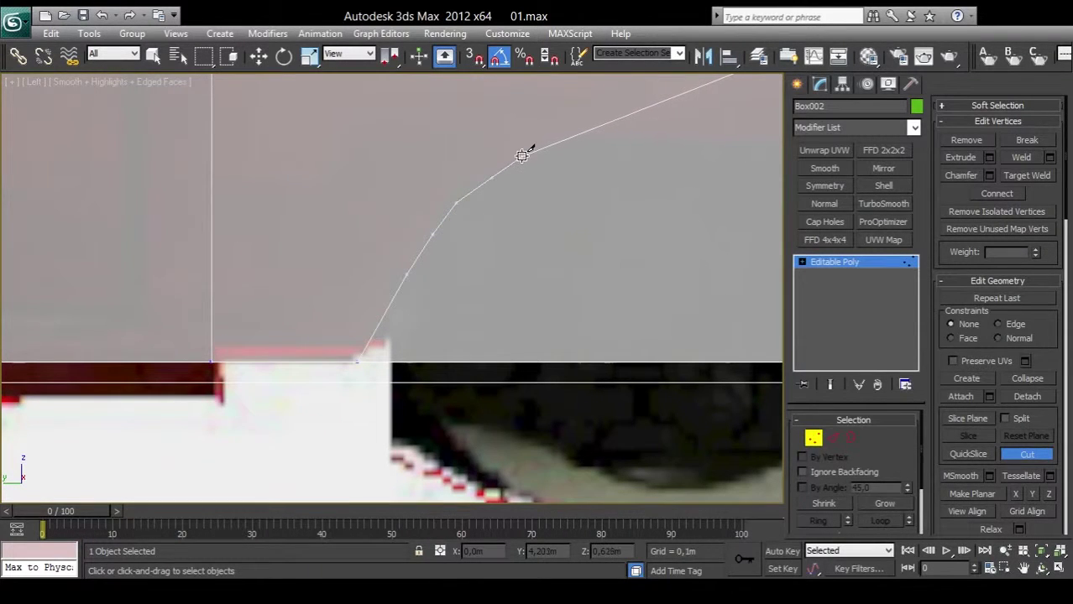
click(525, 155)
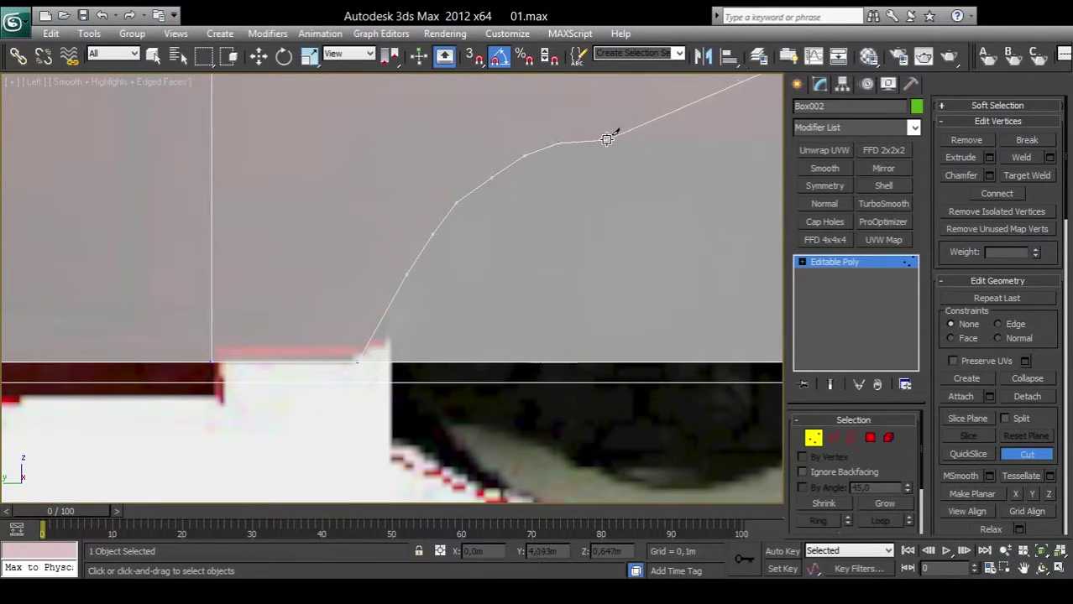
Step: Continue the cut down the descending curve, ending at the bottom edge
scroll(426, 287, up, 3)
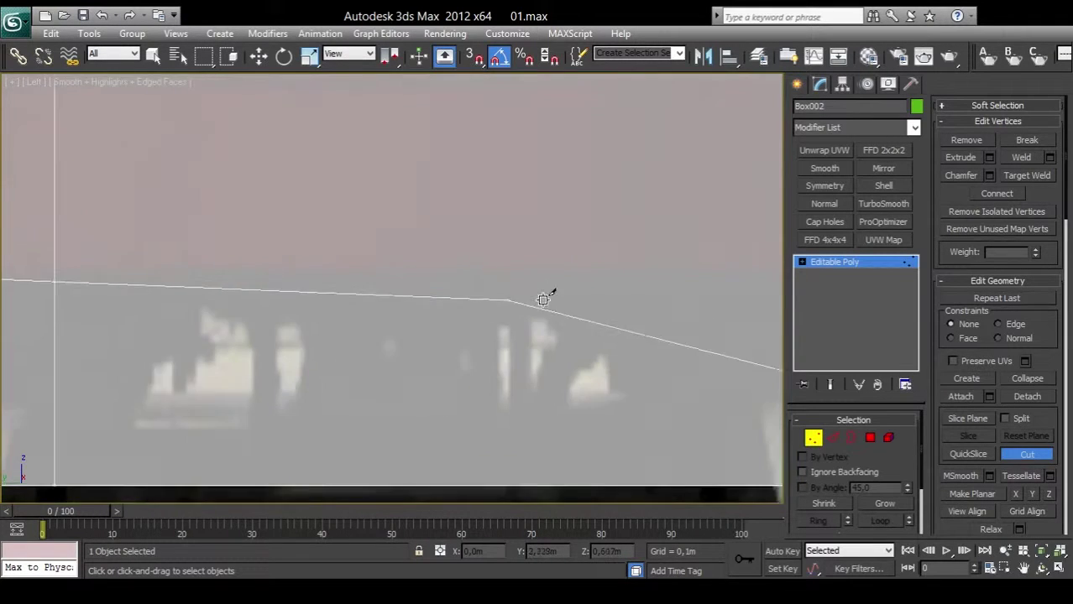
scroll(546, 294, up, 2)
scroll(400, 283, up, 2)
scroll(529, 287, up, 2)
scroll(410, 281, down, 2)
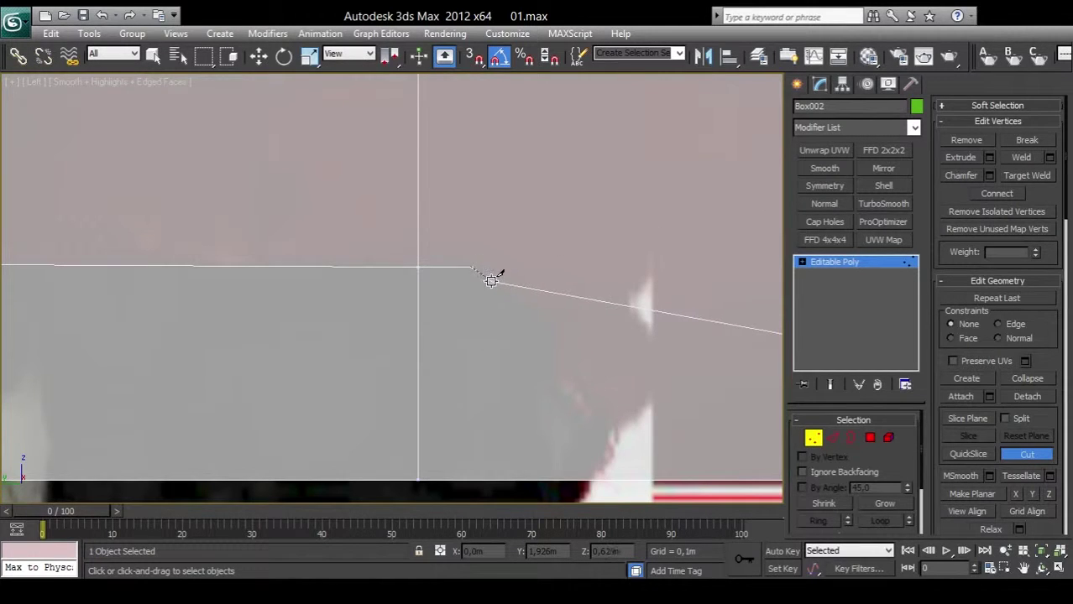
click(519, 303)
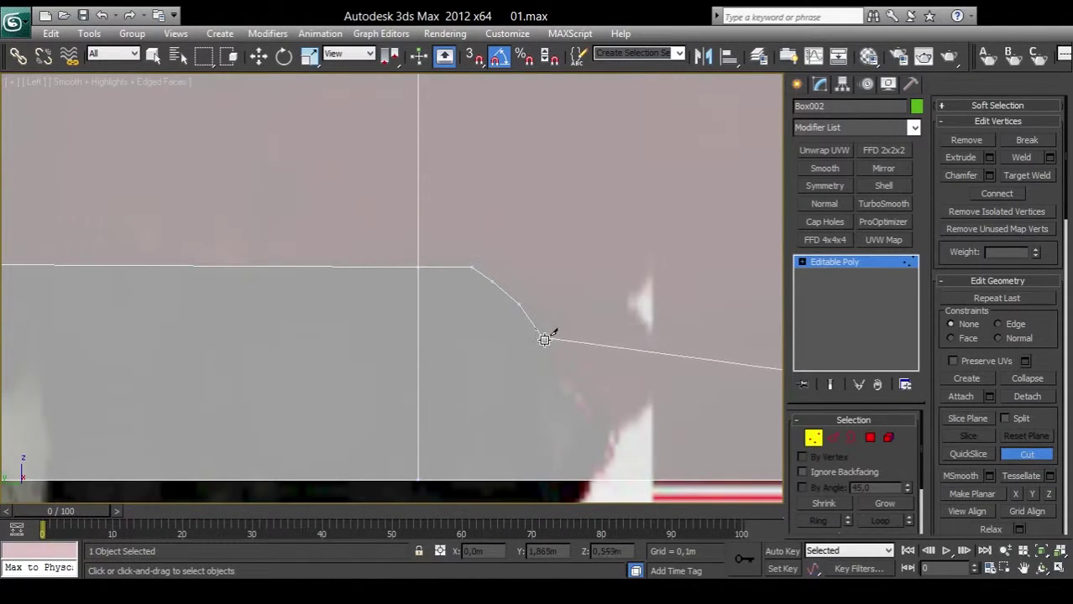
click(560, 367)
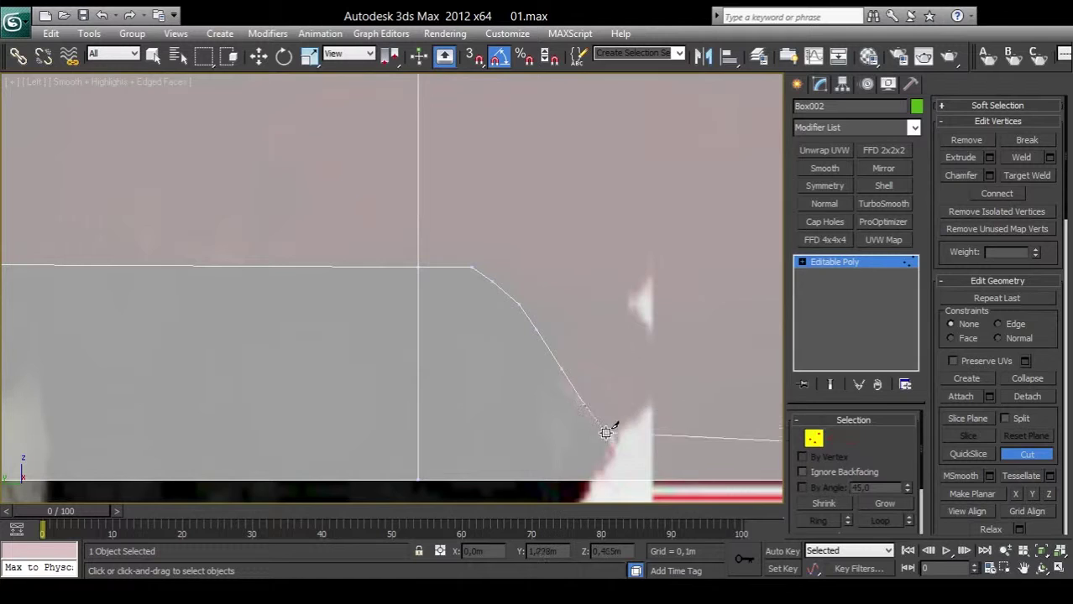
click(611, 442)
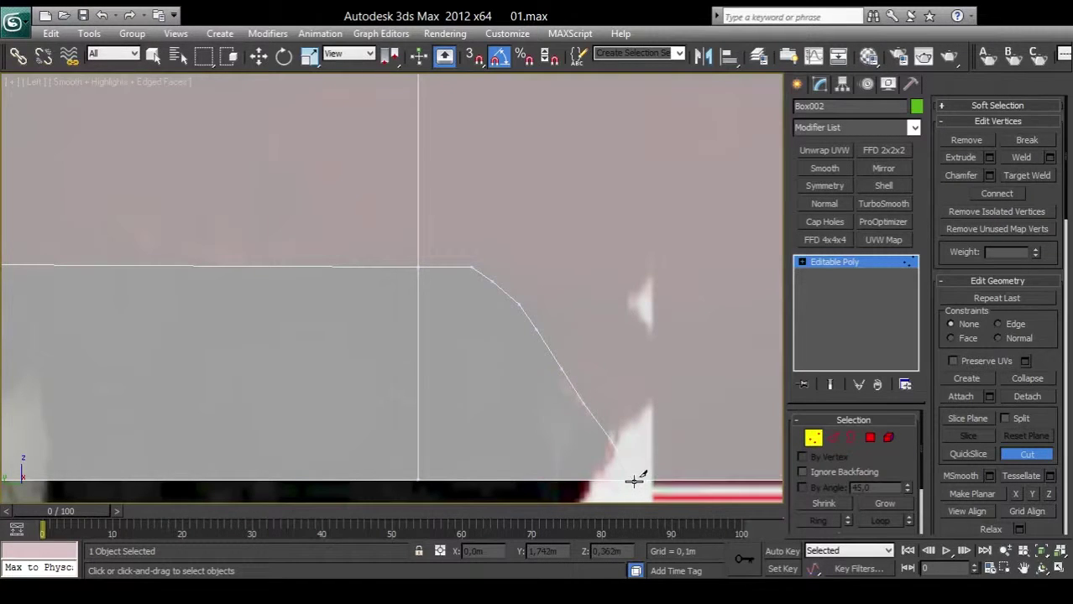
Step: Nudge the new curve's vertices right so the rounded corner sits on the blueprint outline
key(w)
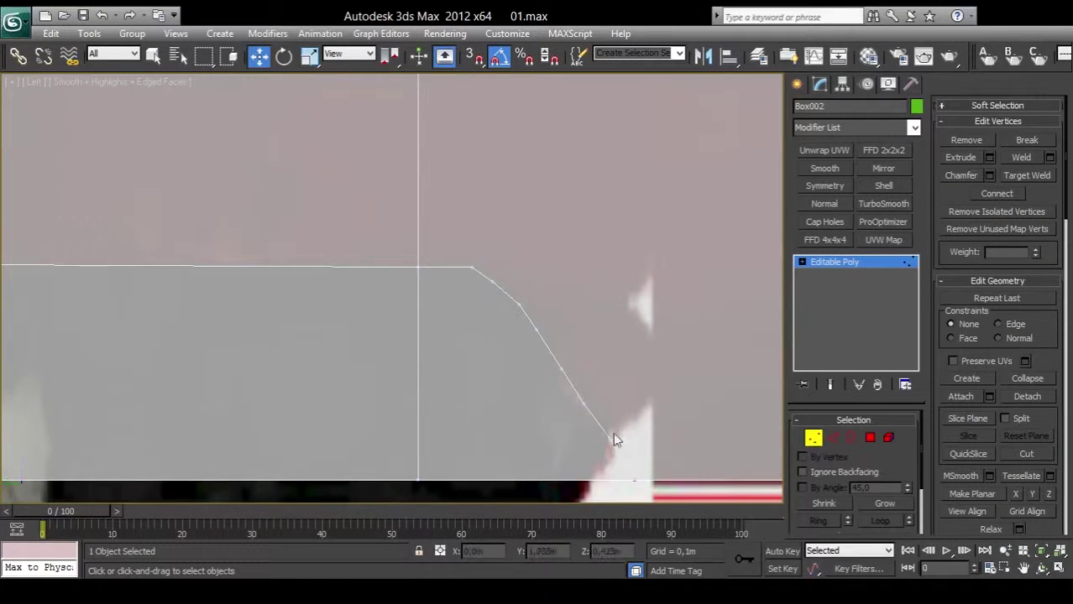
mouse_move(628, 460)
mouse_down()
mouse_move(590, 426)
mouse_move(644, 417)
mouse_move(659, 479)
mouse_up()
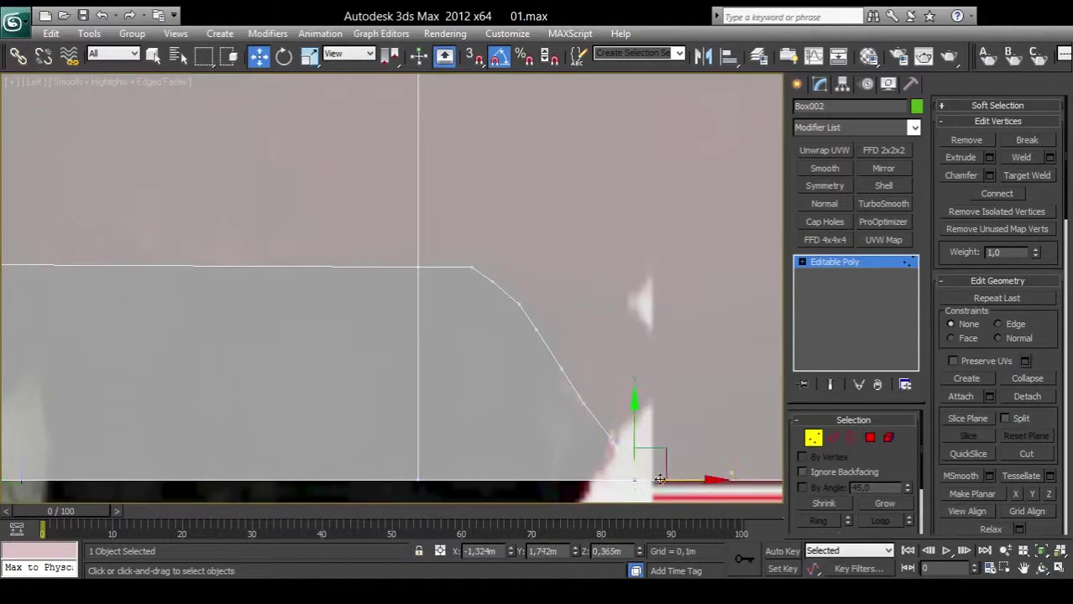
click(668, 382)
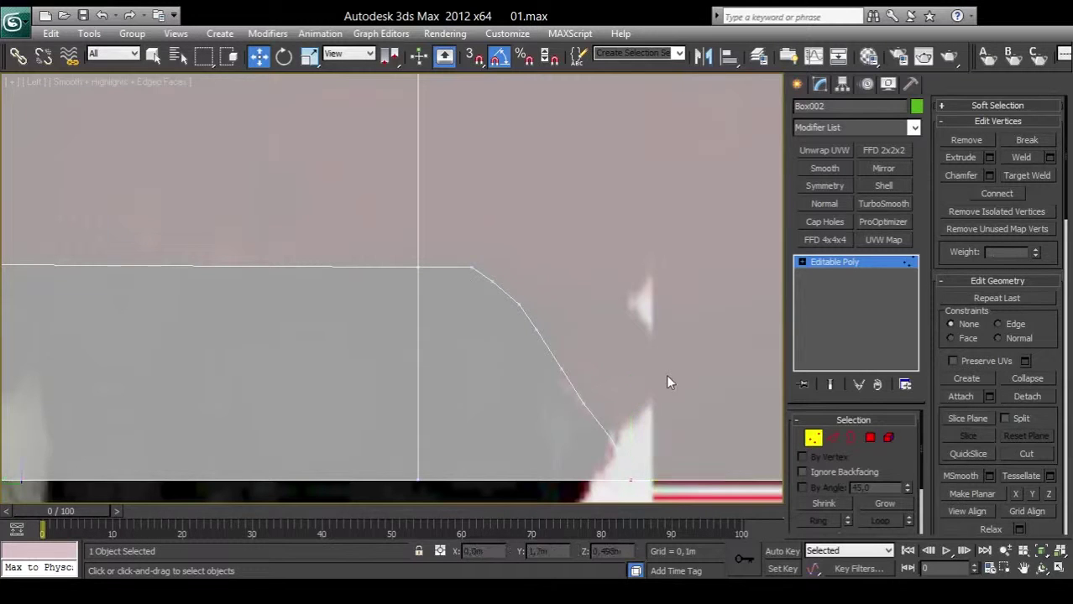
click(497, 284)
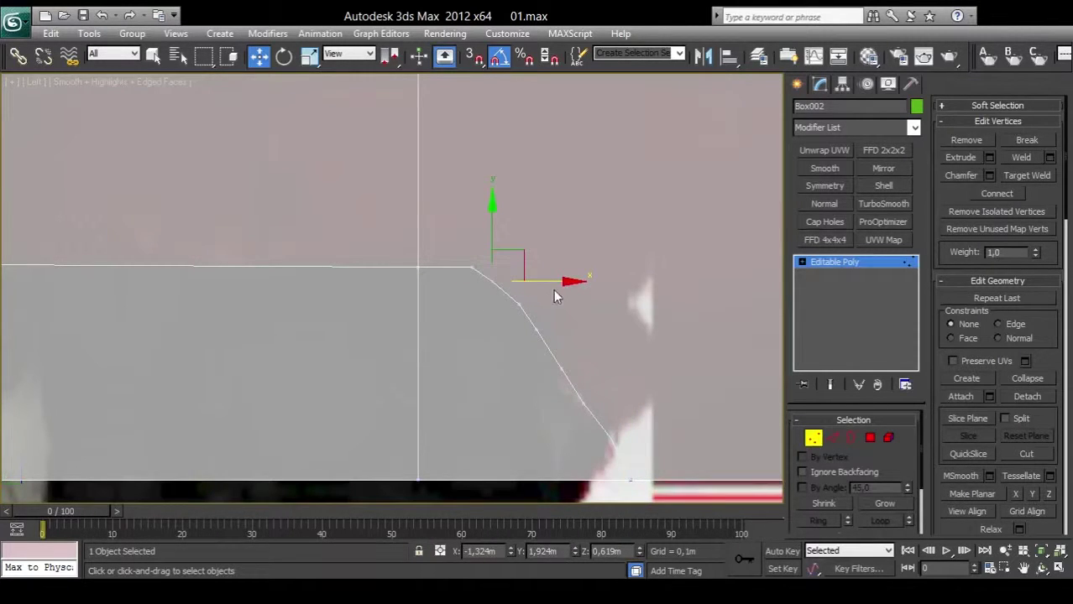
drag(552, 284, 572, 309)
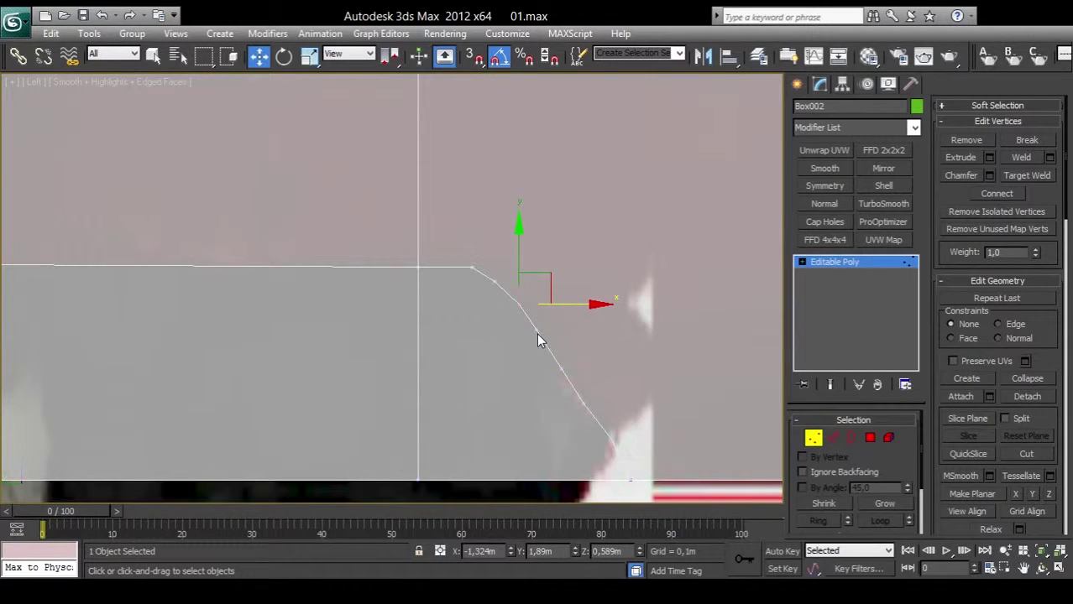
click(537, 328)
click(555, 366)
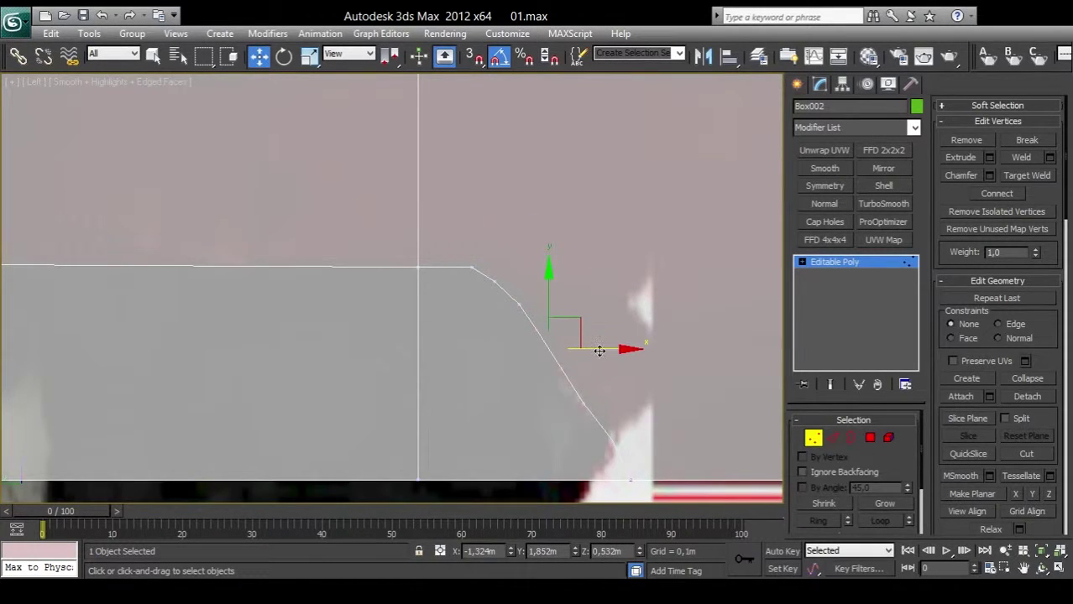
click(579, 404)
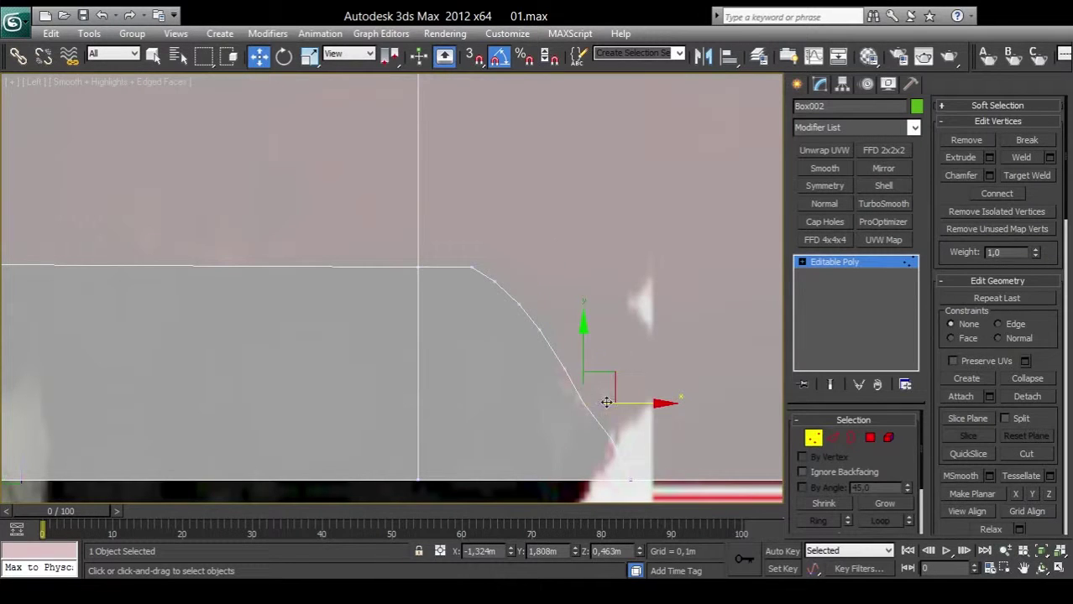
drag(606, 402, 612, 402)
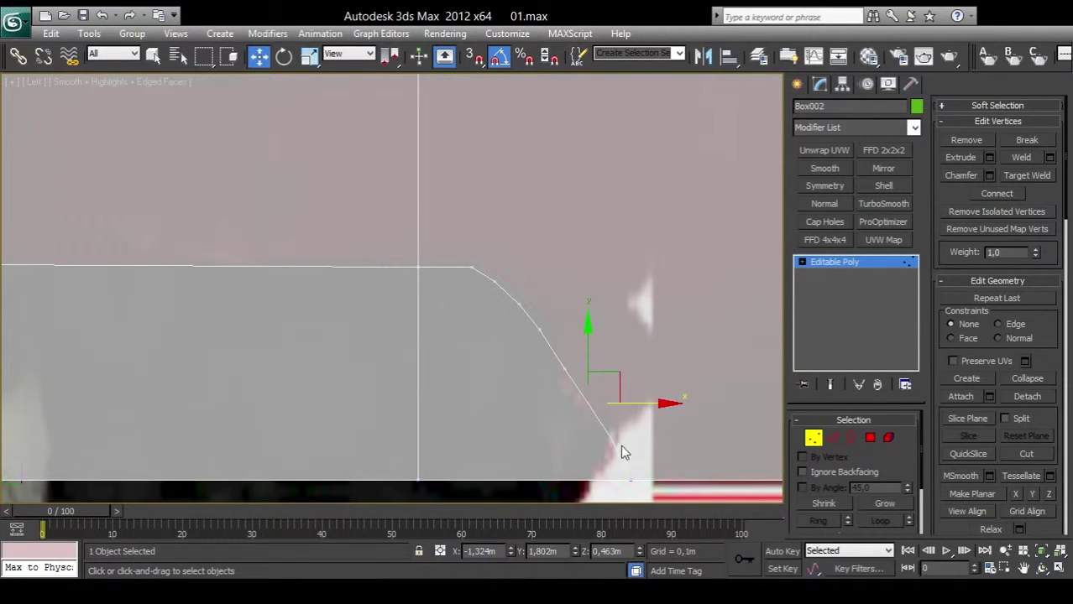
scroll(674, 452, down, 5)
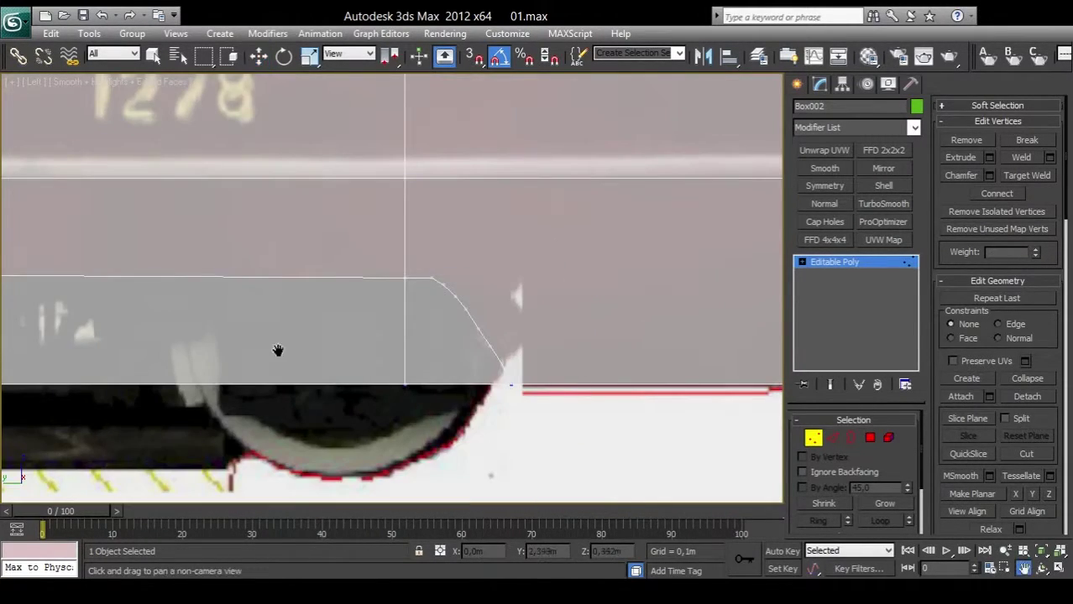
Step: In Polygon mode, select the tram body's left end, middle and right end faces
mouse_move(278, 352)
middle_down()
mouse_move(515, 336)
mouse_move(315, 343)
middle_up()
scroll(315, 342, up, 2)
scroll(420, 344, up, 2)
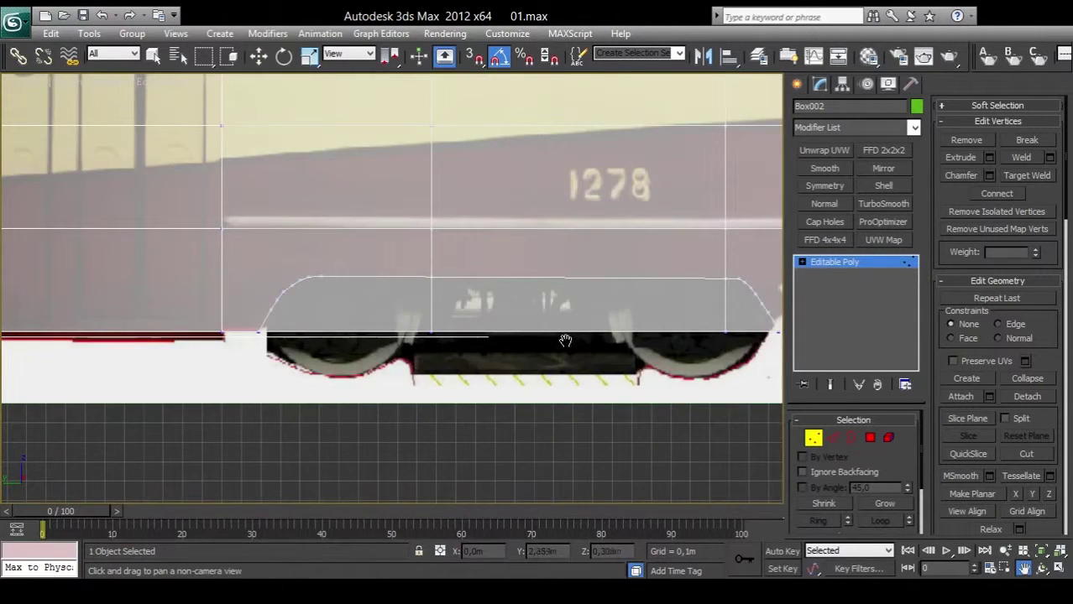
scroll(454, 357, up, 2)
scroll(467, 362, up, 2)
middle_drag(494, 378, 451, 380)
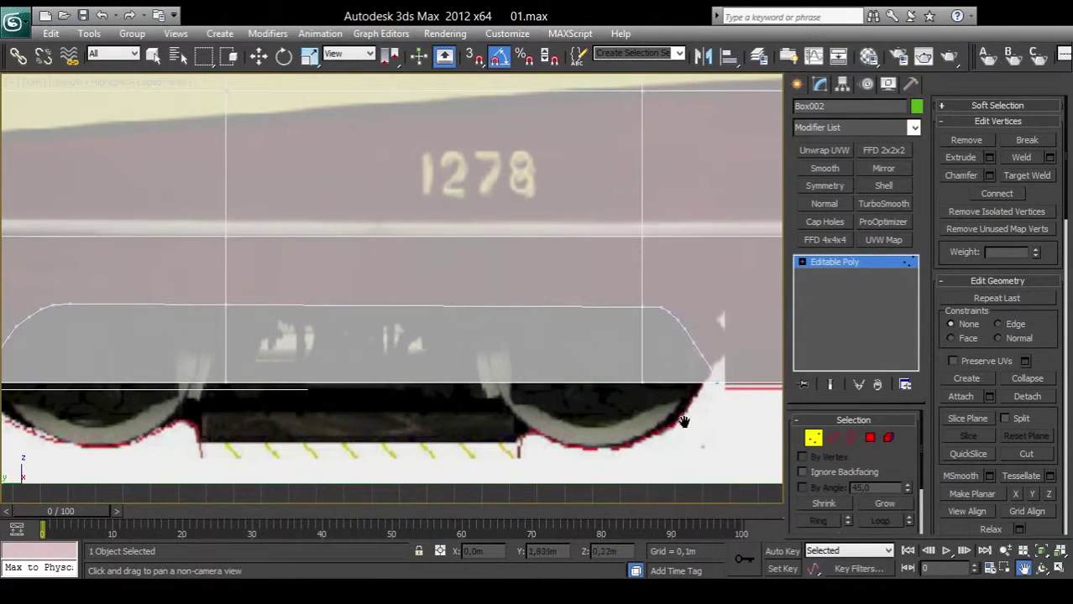
click(870, 437)
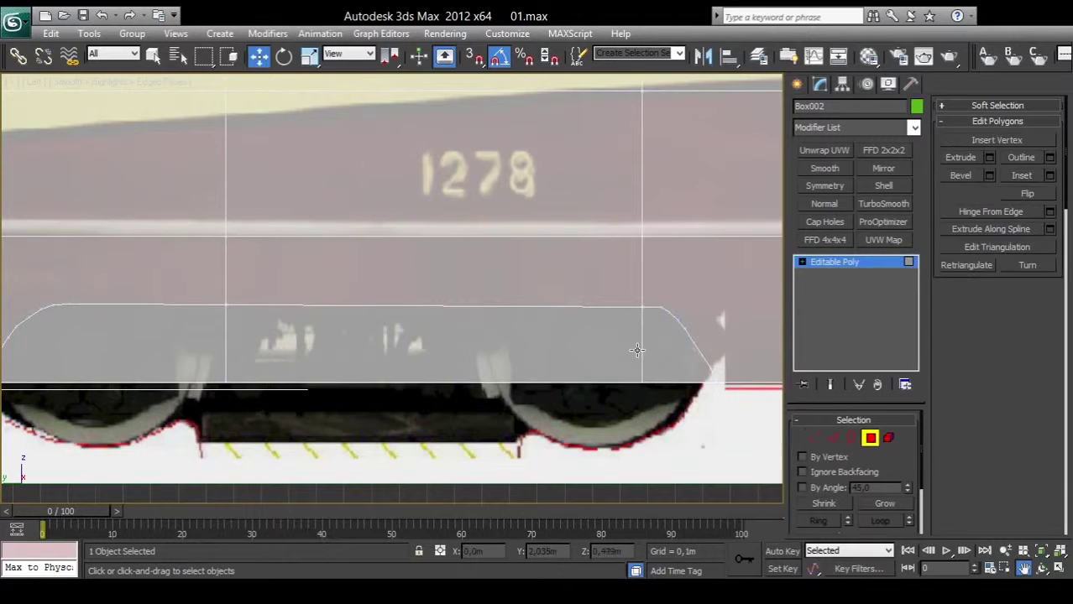
key(w)
click(655, 344)
click(579, 370)
click(536, 356)
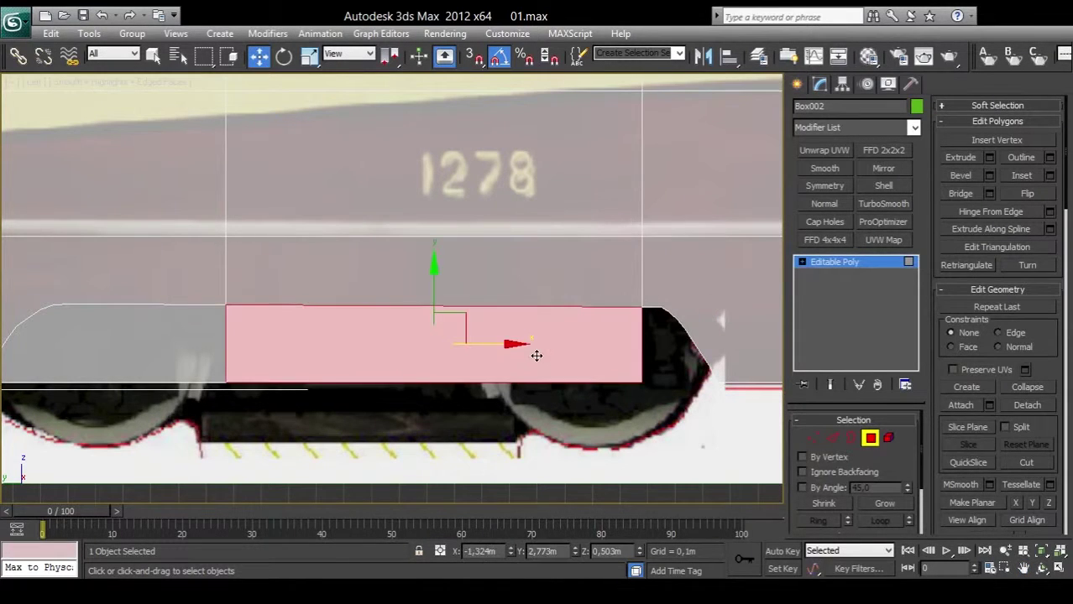
click(194, 330)
click(191, 329)
click(276, 351)
key(ctrl+p)
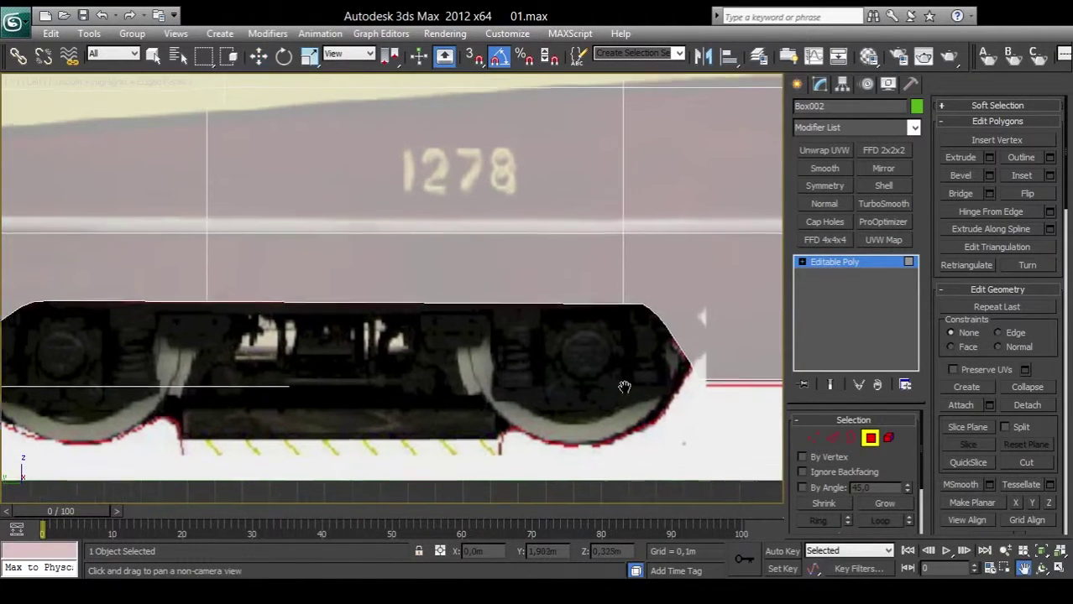
scroll(504, 373, down, 5)
scroll(557, 350, up, 3)
scroll(519, 333, up, 3)
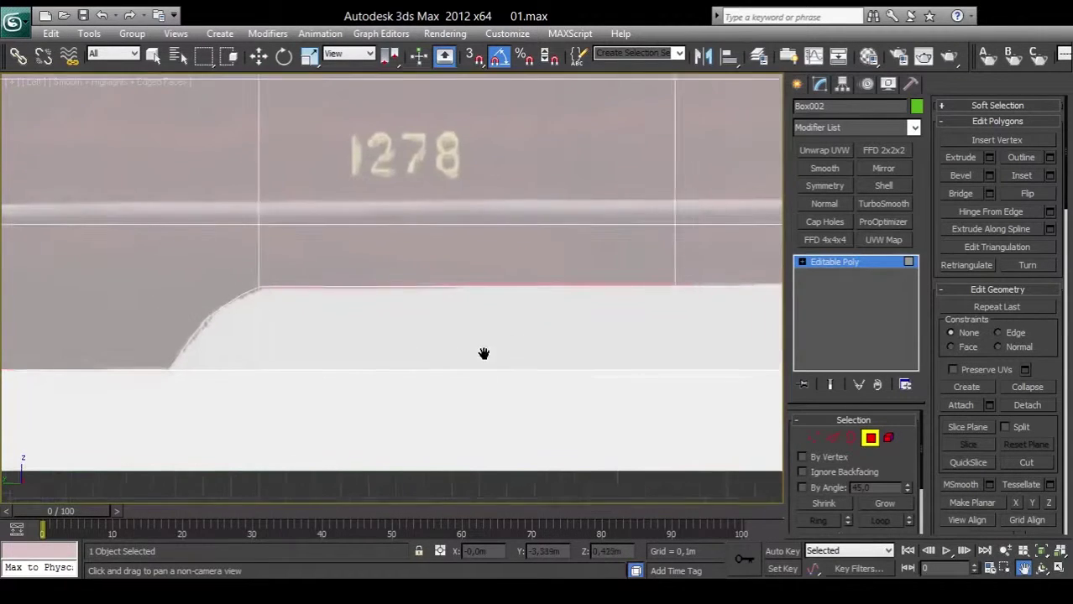
drag(484, 336, 353, 352)
right_click(353, 351)
click(147, 312)
click(100, 315)
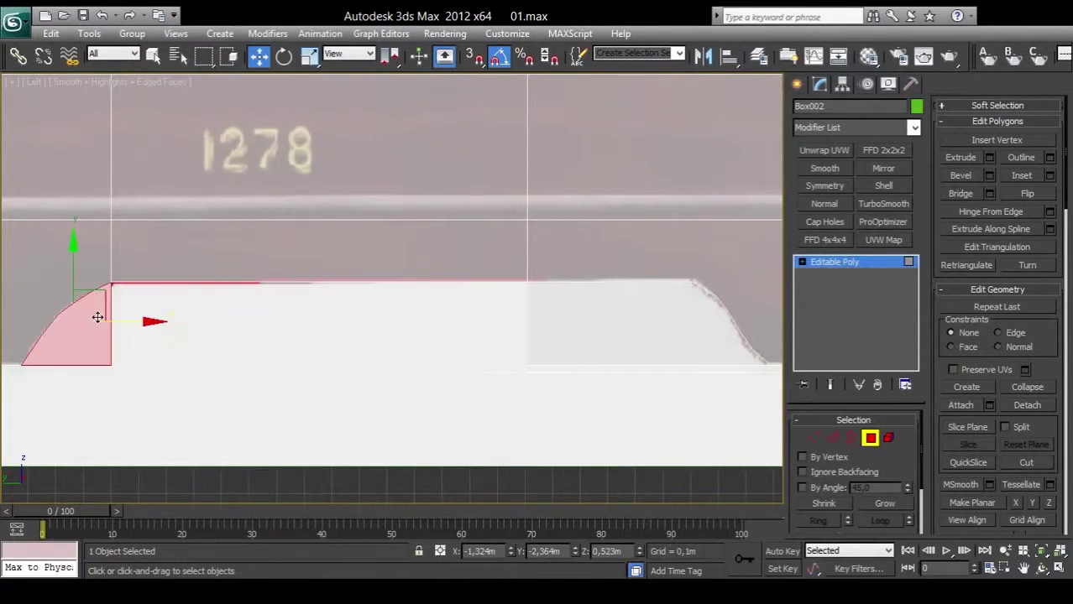
click(558, 360)
Step: In Vertex mode, select vertices along the body's bottom edge from its left end
key(ctrl+p)
mouse_move(281, 359)
mouse_down()
mouse_move(514, 354)
mouse_move(420, 363)
mouse_up()
scroll(261, 328, down, 5)
scroll(553, 359, up, 3)
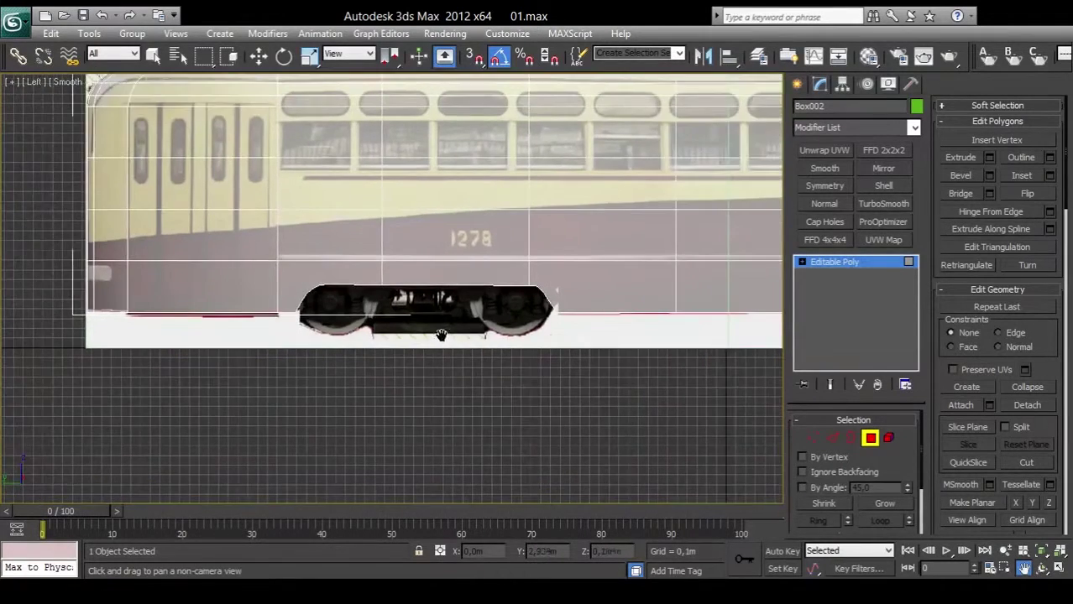
scroll(420, 363, up, 3)
scroll(420, 366, up, 2)
scroll(421, 366, up, 1)
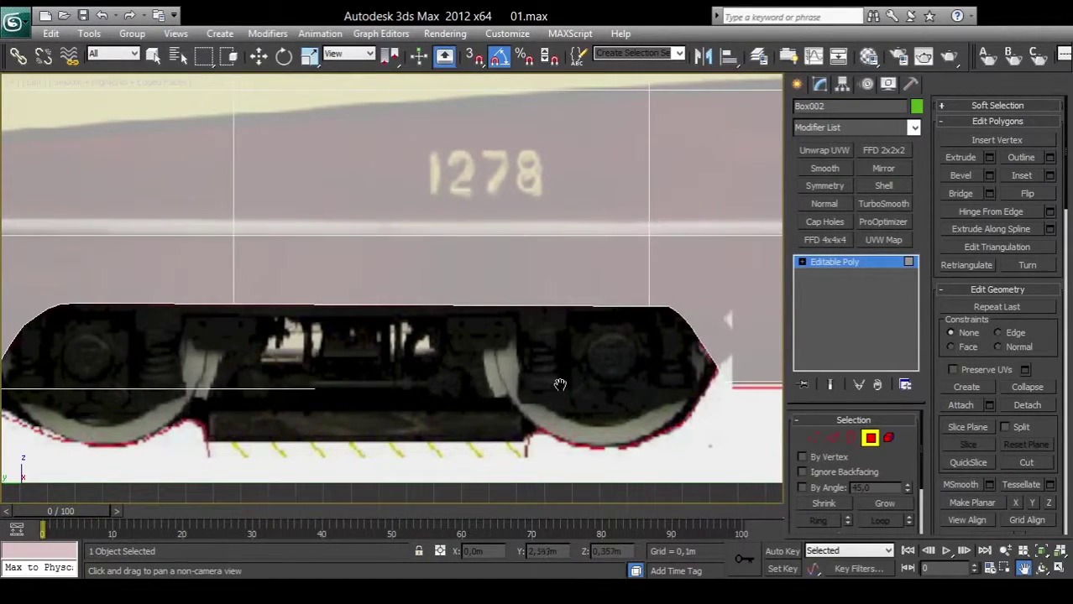
scroll(180, 334, up, 2)
scroll(299, 407, up, 2)
drag(299, 407, 356, 298)
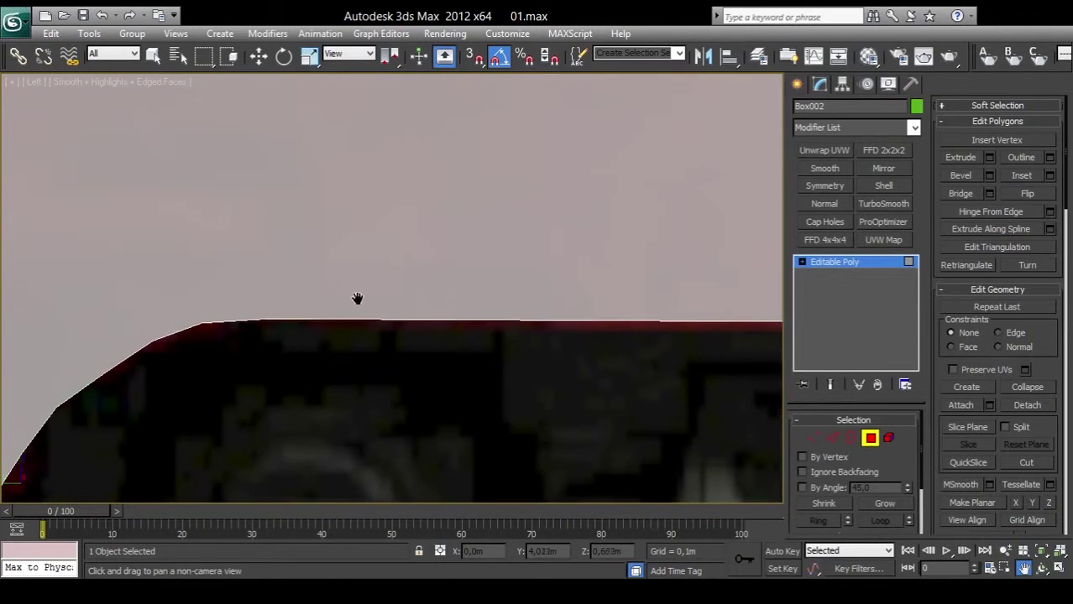
click(813, 438)
key(w)
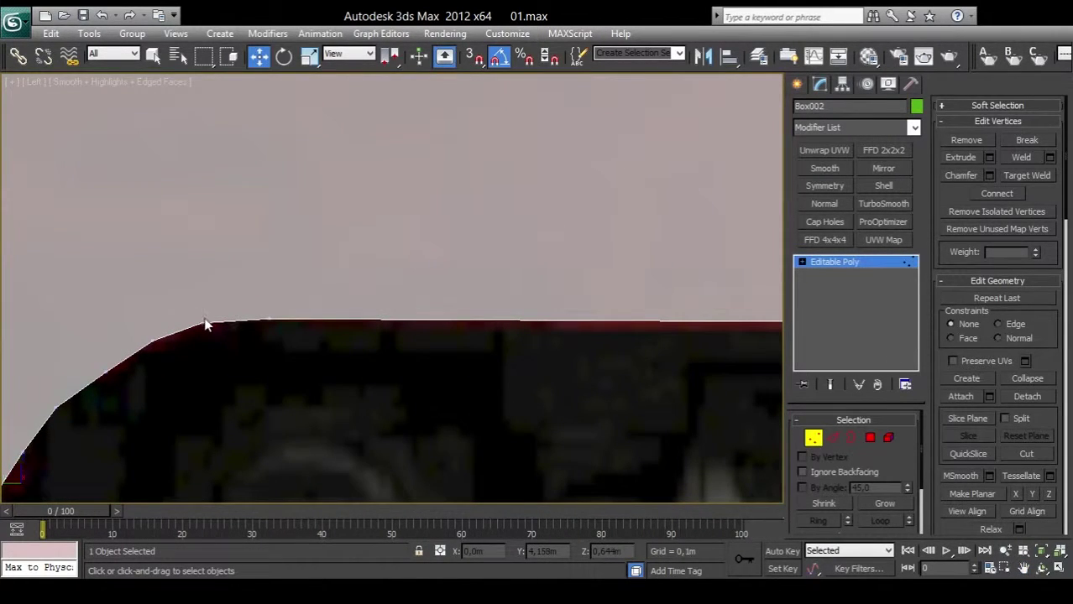
click(270, 320)
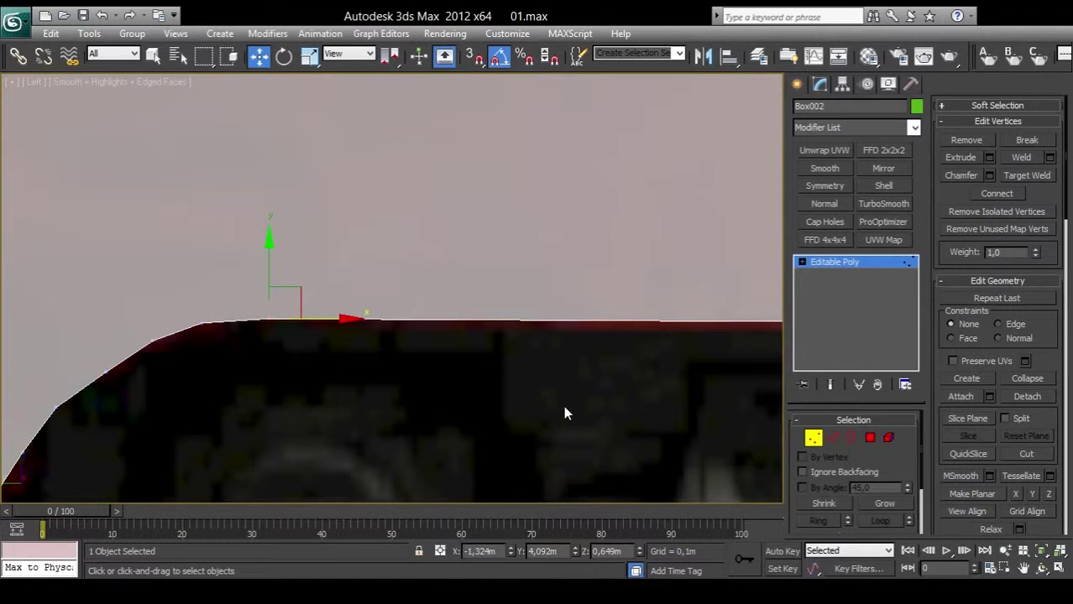
key(ctrl+p)
drag(676, 413, 368, 383)
drag(620, 384, 284, 397)
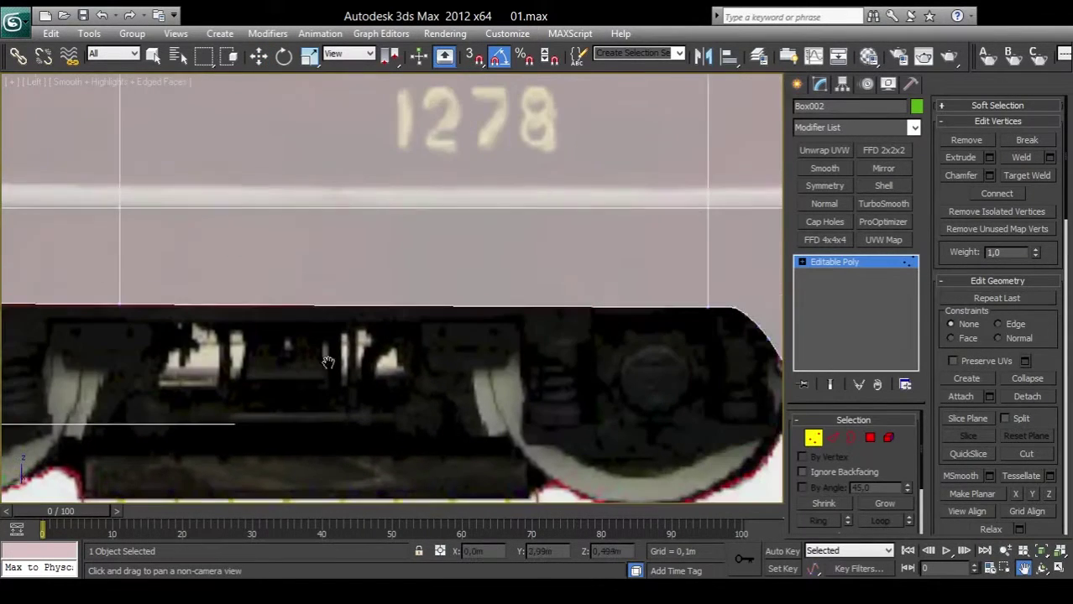
right_click(126, 312)
click(124, 313)
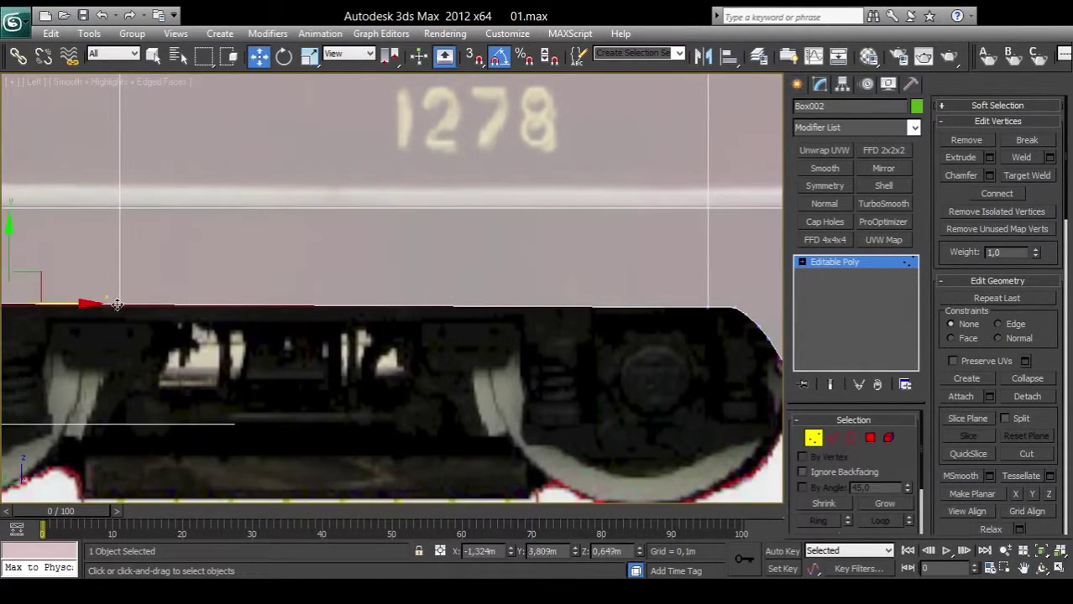
ctrl+click(711, 311)
ctrl+click(732, 308)
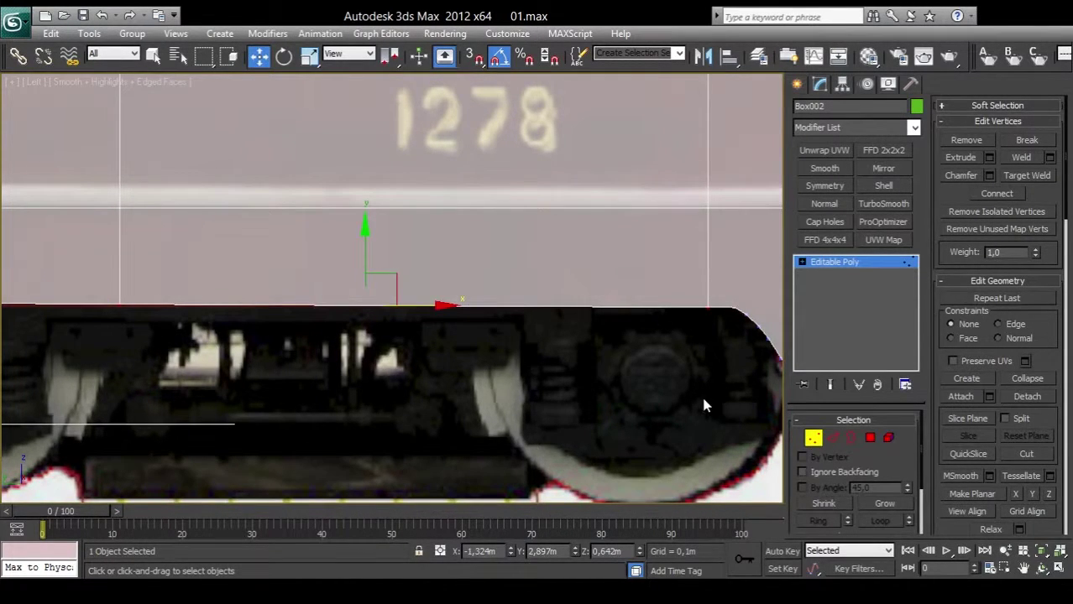
Step: Add the curved corner's bottom vertex and flatten the selected vertices in Z with Make Planar
middle_drag(703, 405, 522, 384)
scroll(522, 384, down, 5)
middle_drag(693, 343, 391, 324)
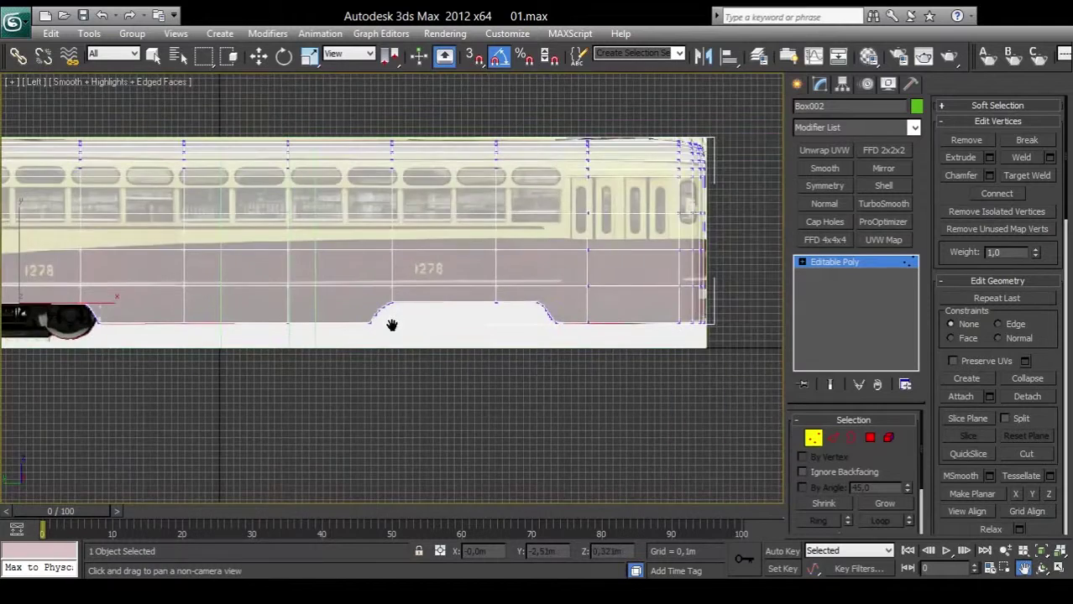
scroll(392, 324, up, 5)
scroll(382, 323, up, 2)
scroll(376, 317, up, 1)
right_click(376, 316)
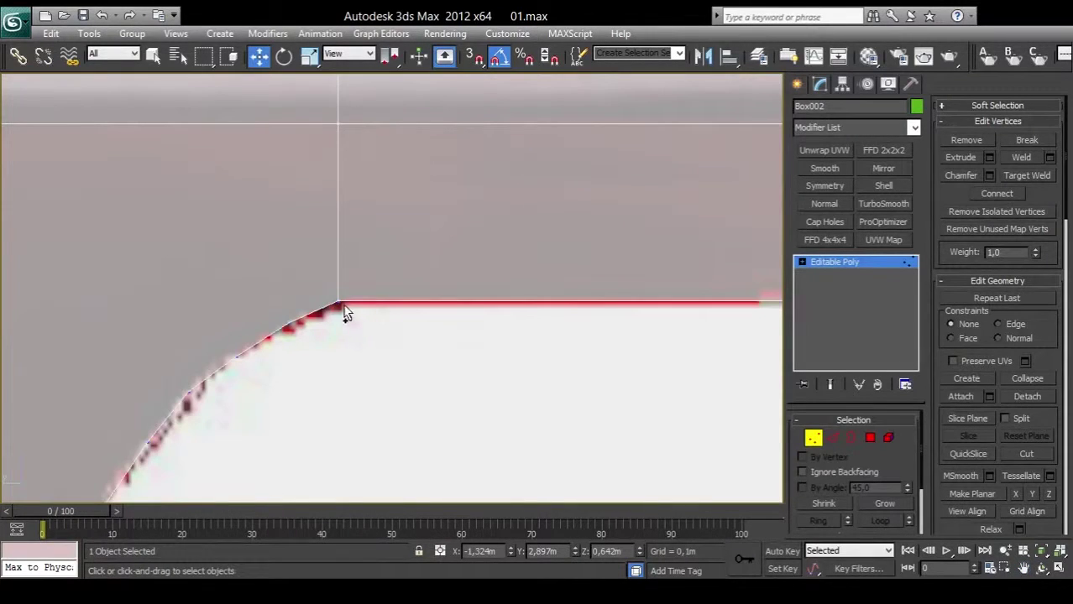
middle_drag(644, 357, 340, 350)
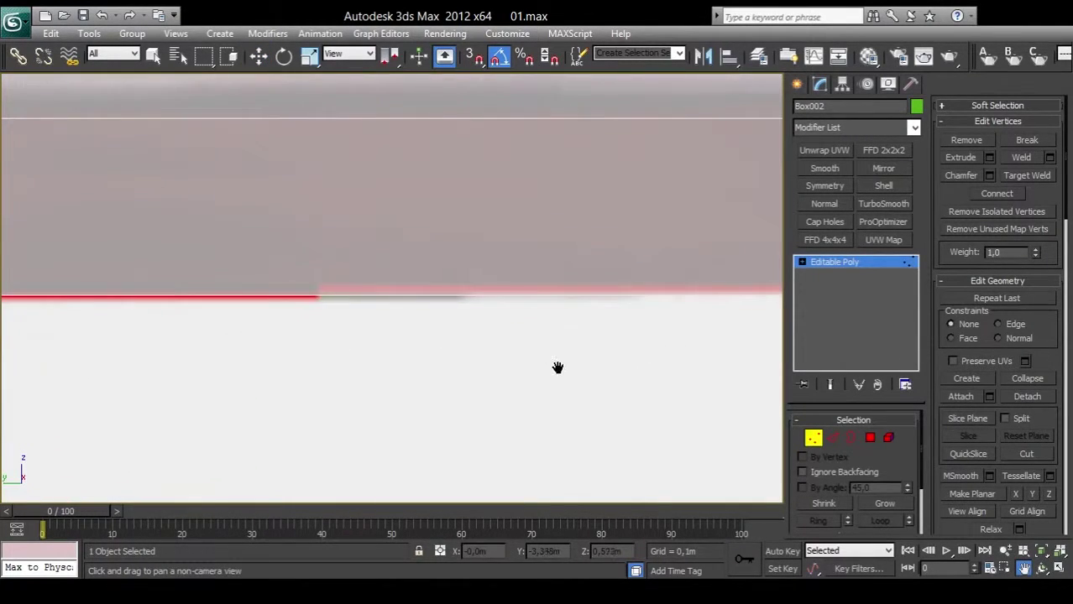
mouse_move(557, 368)
middle_down()
mouse_move(563, 384)
mouse_move(252, 376)
mouse_move(281, 412)
middle_up()
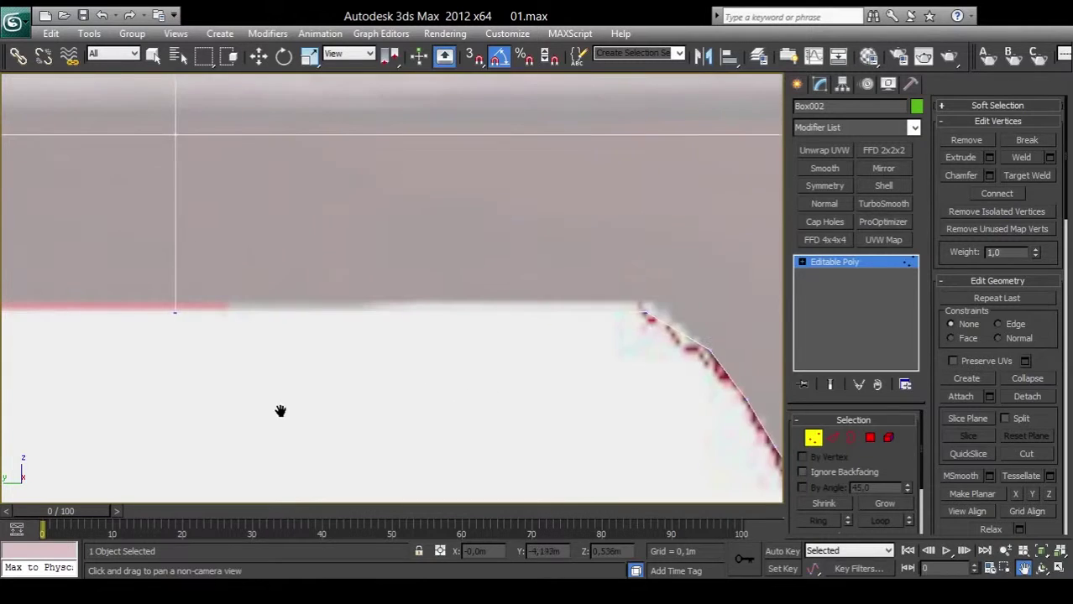
right_click(308, 352)
click(175, 309)
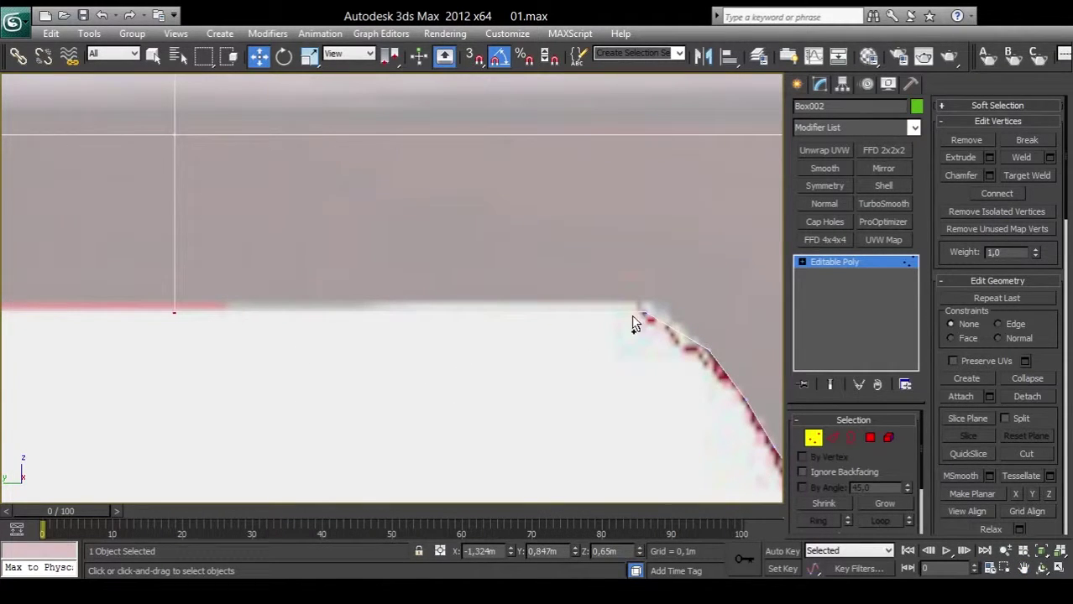
key(ctrl+p)
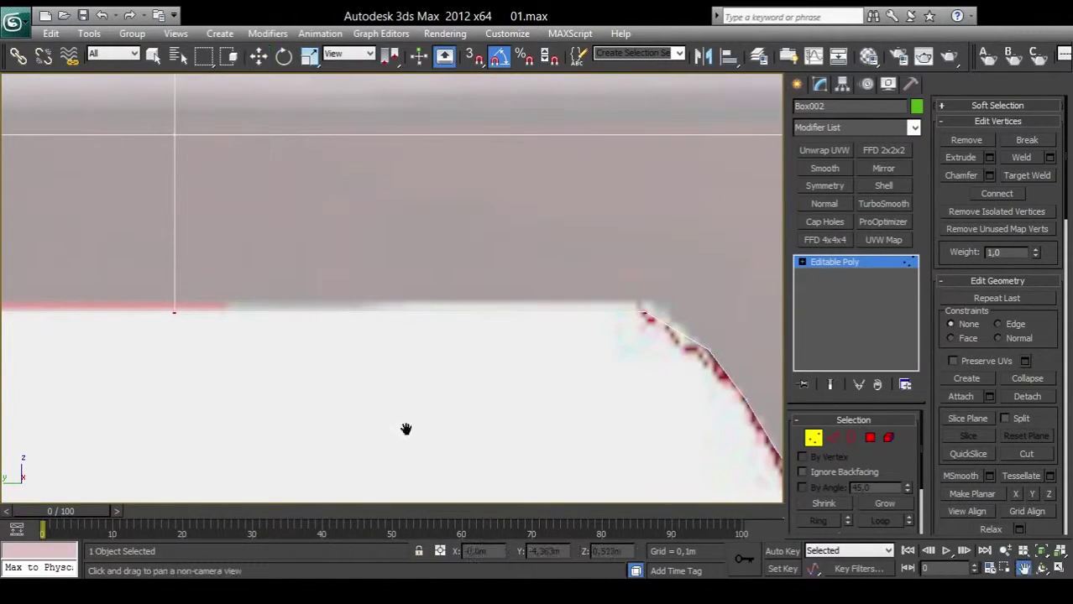
drag(406, 429, 620, 361)
scroll(371, 363, down, 5)
scroll(426, 347, up, 2)
scroll(424, 347, up, 3)
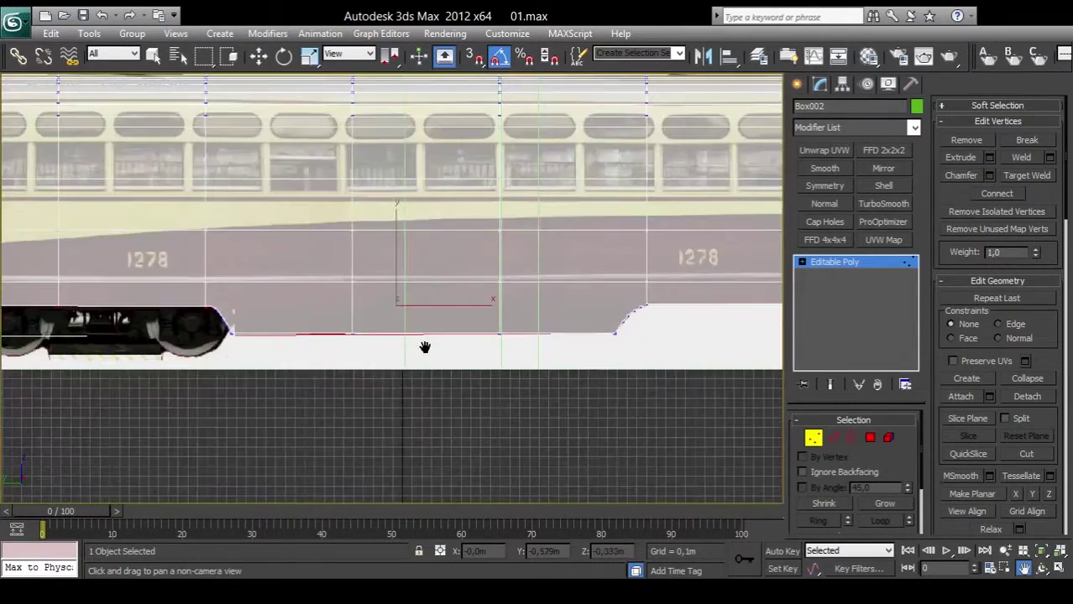
scroll(467, 373, down, 3)
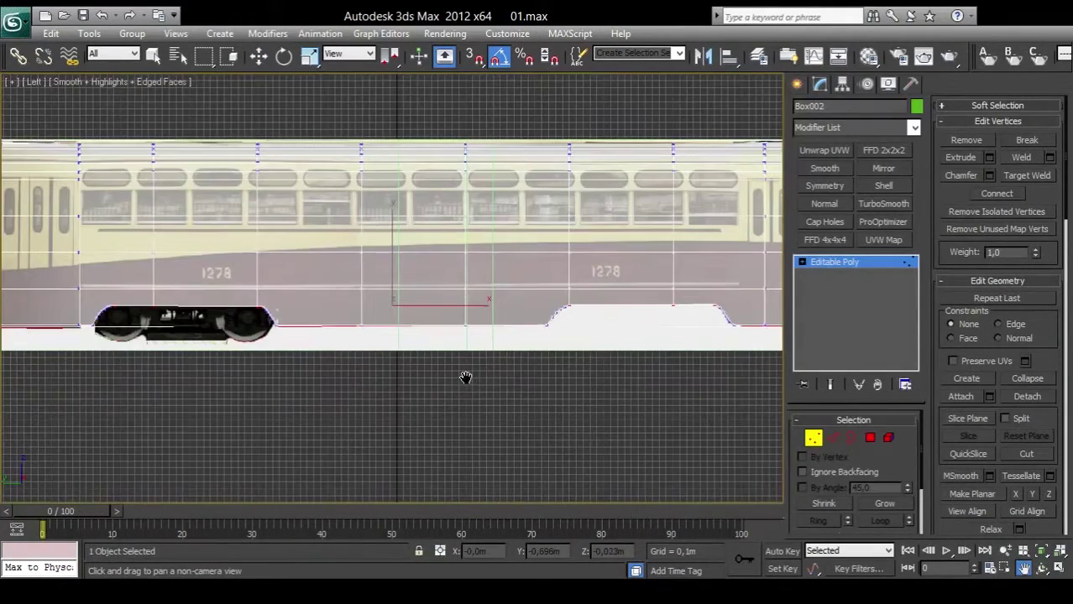
click(1050, 495)
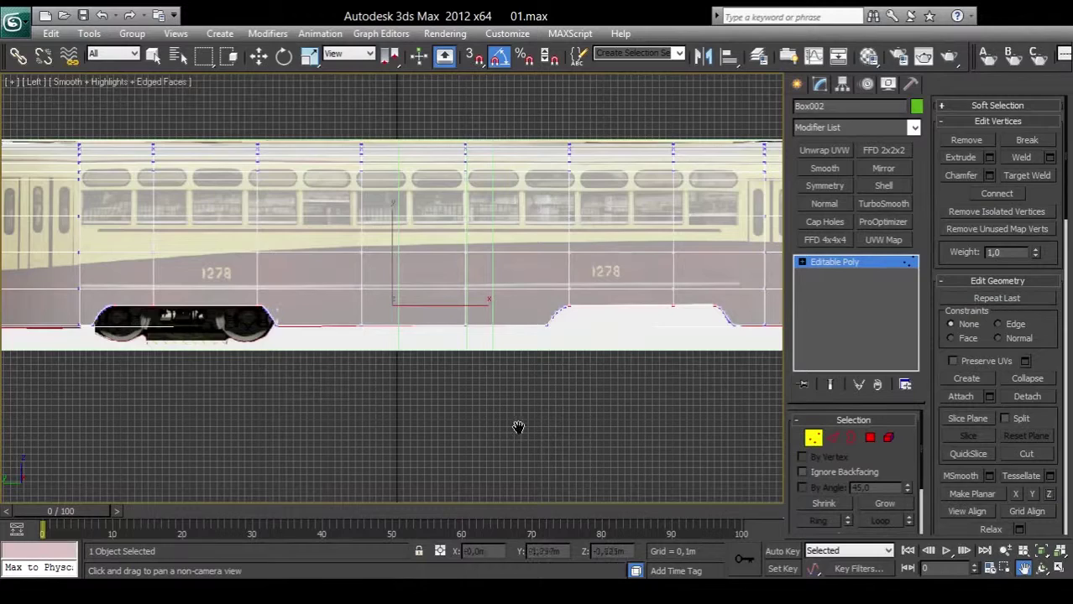
key(w)
middle_drag(472, 423, 612, 413)
Step: Frame the lower front corner and check its curve corner vertex
scroll(482, 395, up, 5)
drag(611, 413, 202, 277)
scroll(536, 359, up, 3)
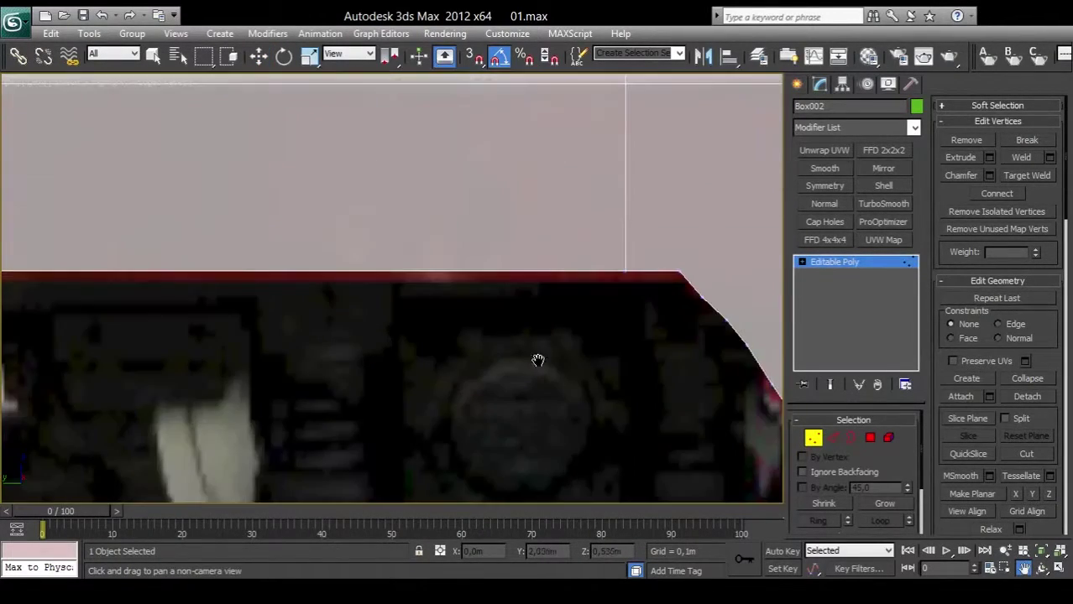
scroll(256, 232, up, 3)
drag(409, 331, 419, 350)
key(Escape)
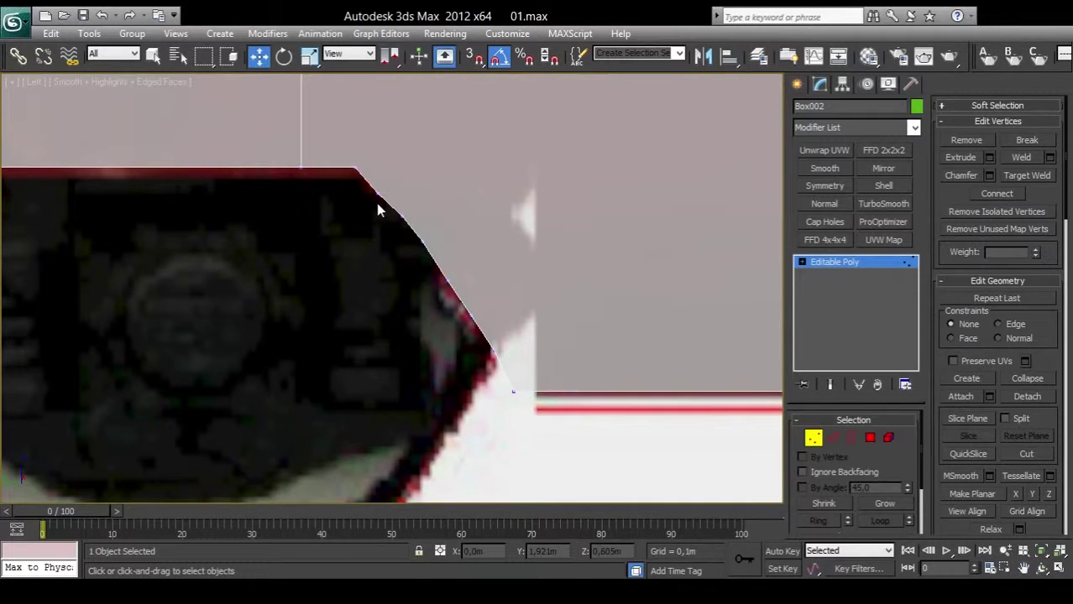
click(376, 194)
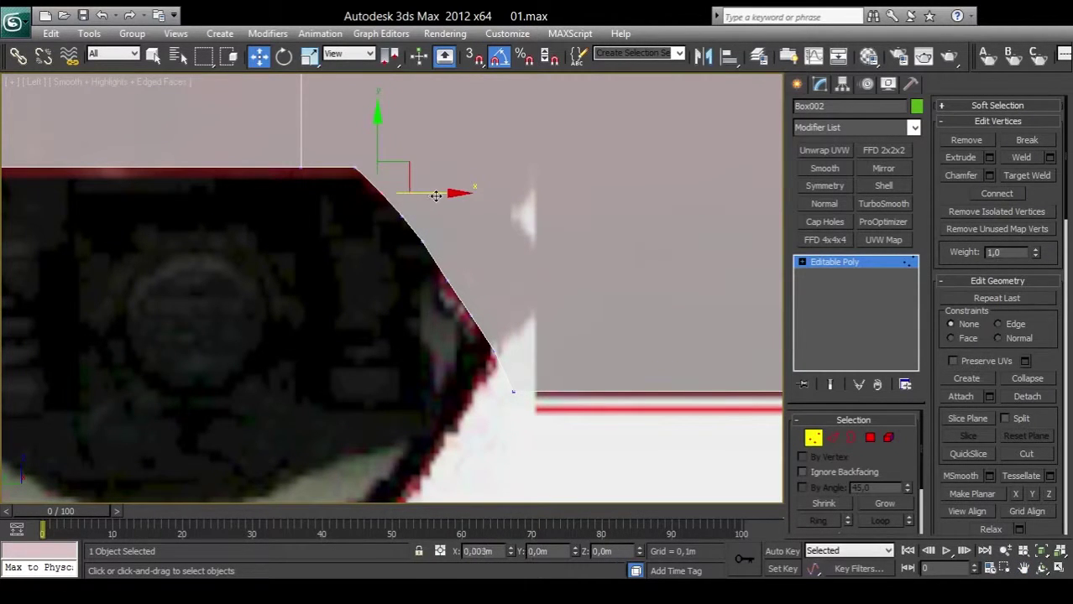
click(503, 294)
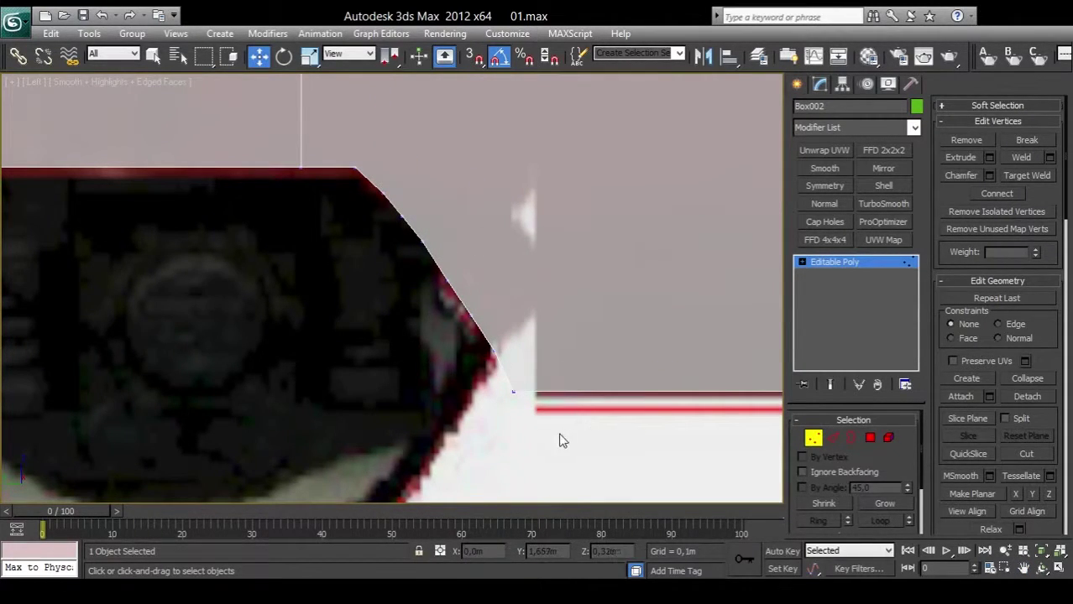
Step: Bring the sloped corner above the bogie into view and select vertices on its slanted edge
scroll(544, 438, down, 5)
scroll(491, 420, down, 3)
mouse_move(252, 382)
middle_down()
mouse_move(533, 394)
mouse_move(203, 377)
middle_up()
scroll(533, 394, up, 5)
middle_drag(551, 382, 192, 360)
scroll(408, 326, up, 3)
middle_drag(545, 306, 364, 323)
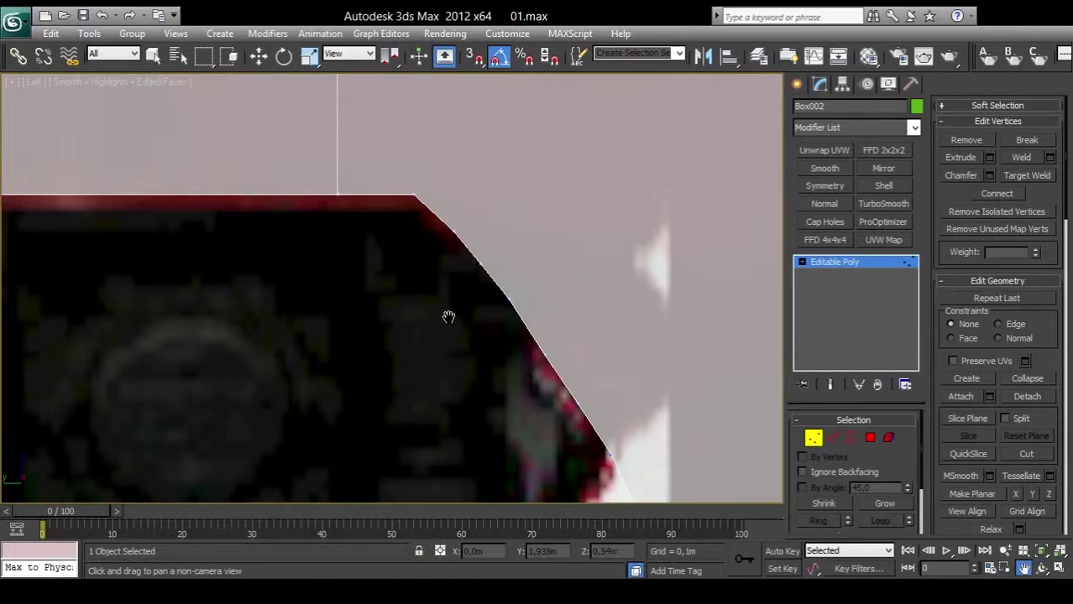
key(w)
click(452, 231)
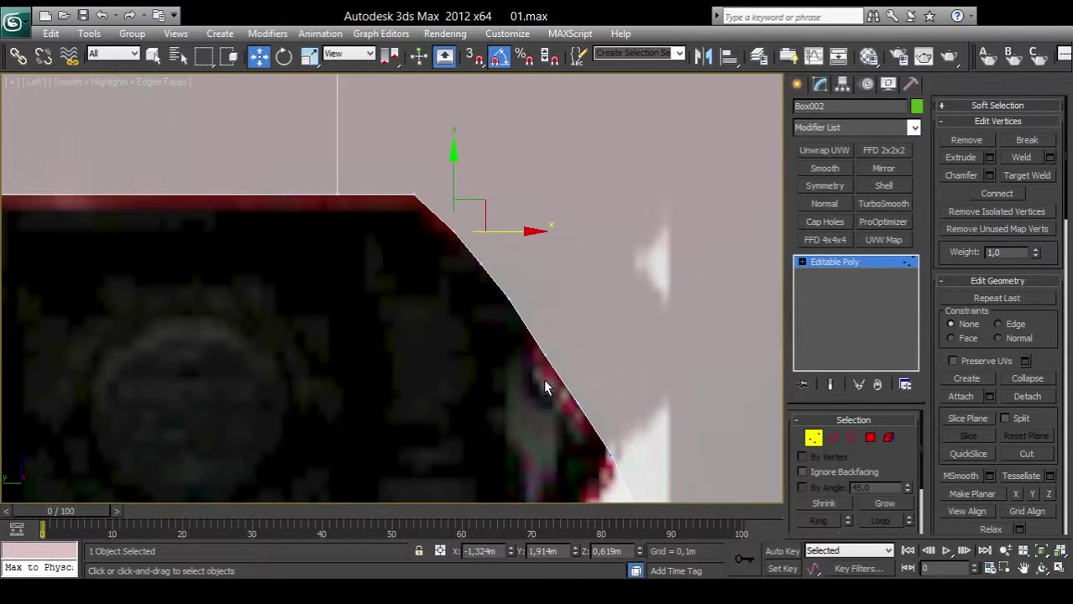
click(527, 334)
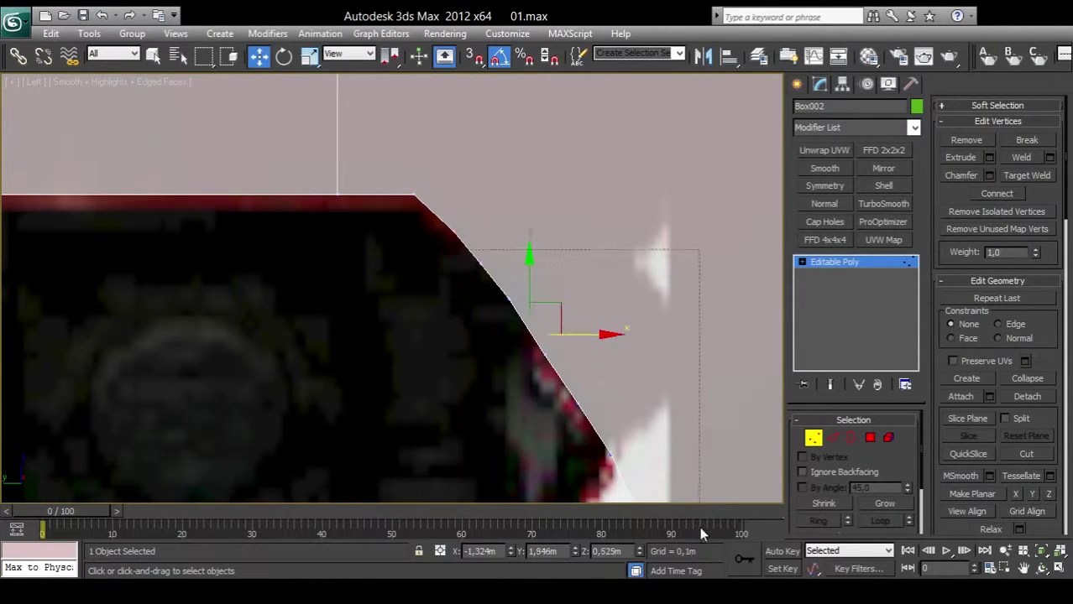
middle_drag(659, 445, 594, 333)
right_click(594, 333)
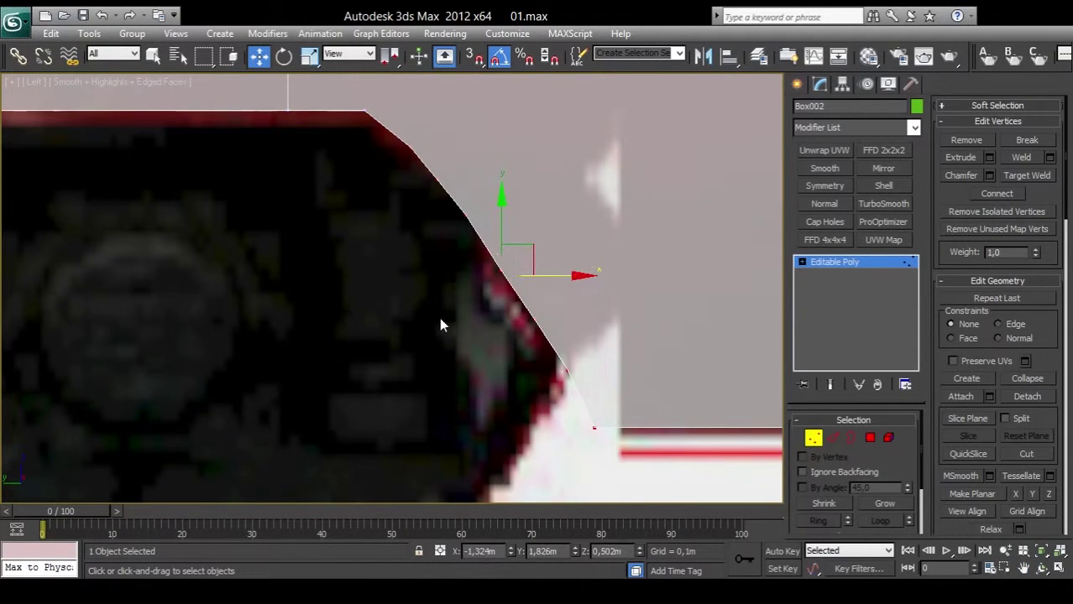
Step: Select the slope's bottom vertex and nudge it right onto the blueprint outline
click(439, 190)
drag(419, 176, 617, 432)
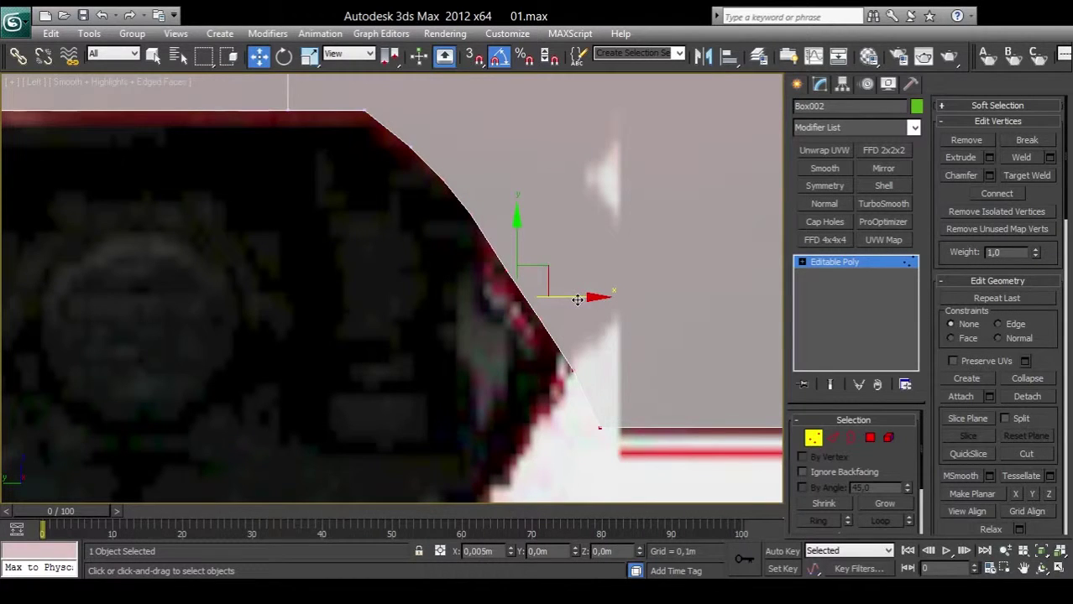
drag(533, 384, 654, 466)
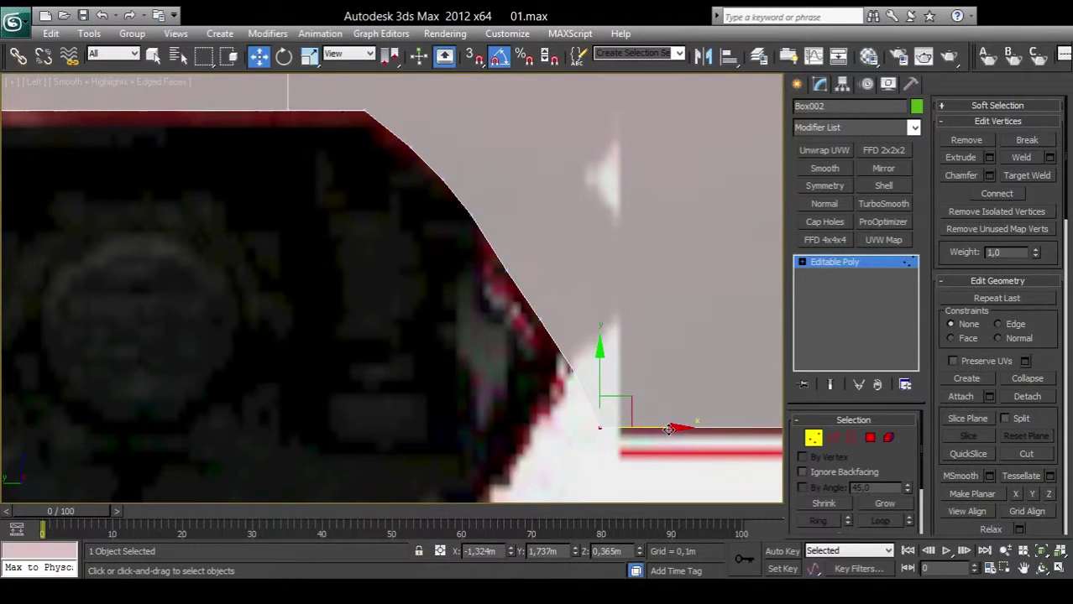
drag(675, 427, 680, 427)
scroll(344, 324, down, 4)
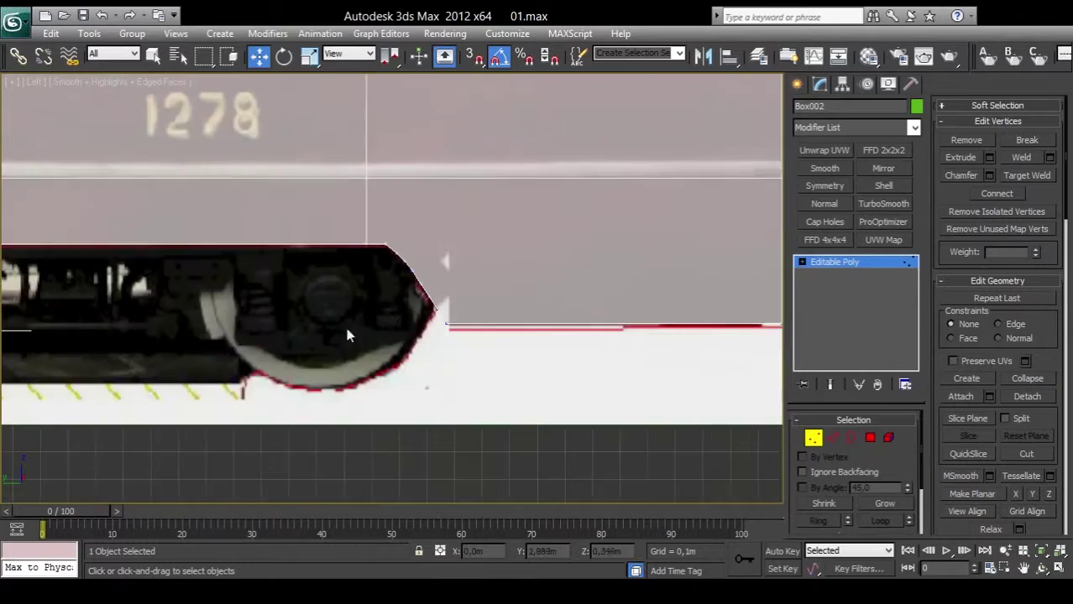
scroll(486, 365, down, 2)
drag(512, 388, 355, 376)
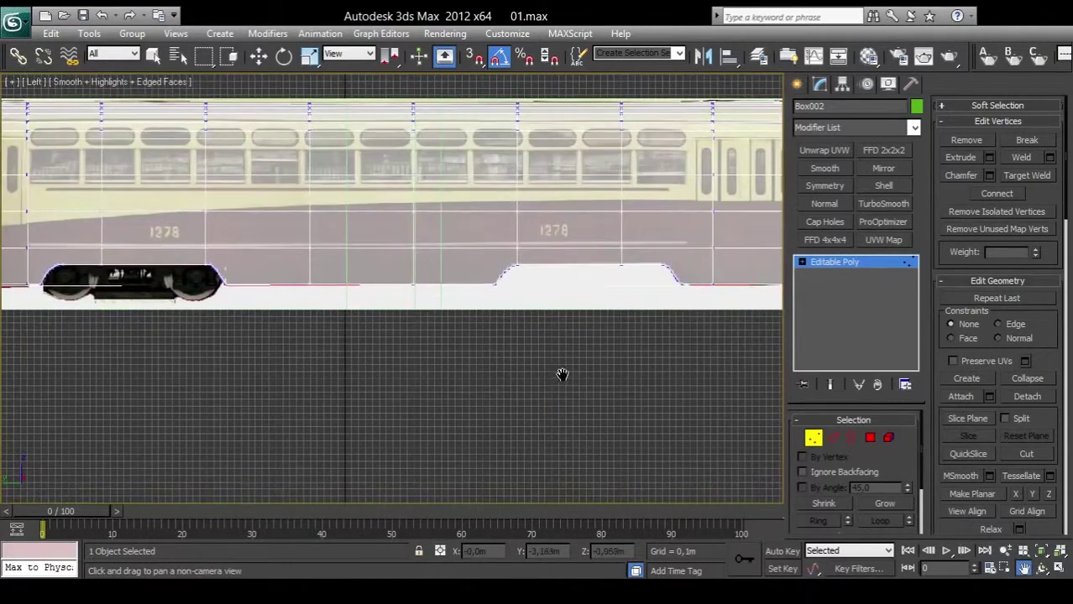
drag(560, 374, 448, 359)
mouse_move(505, 342)
mouse_down()
mouse_move(416, 347)
mouse_move(544, 376)
mouse_up()
scroll(452, 336, up, 4)
scroll(579, 376, down, 8)
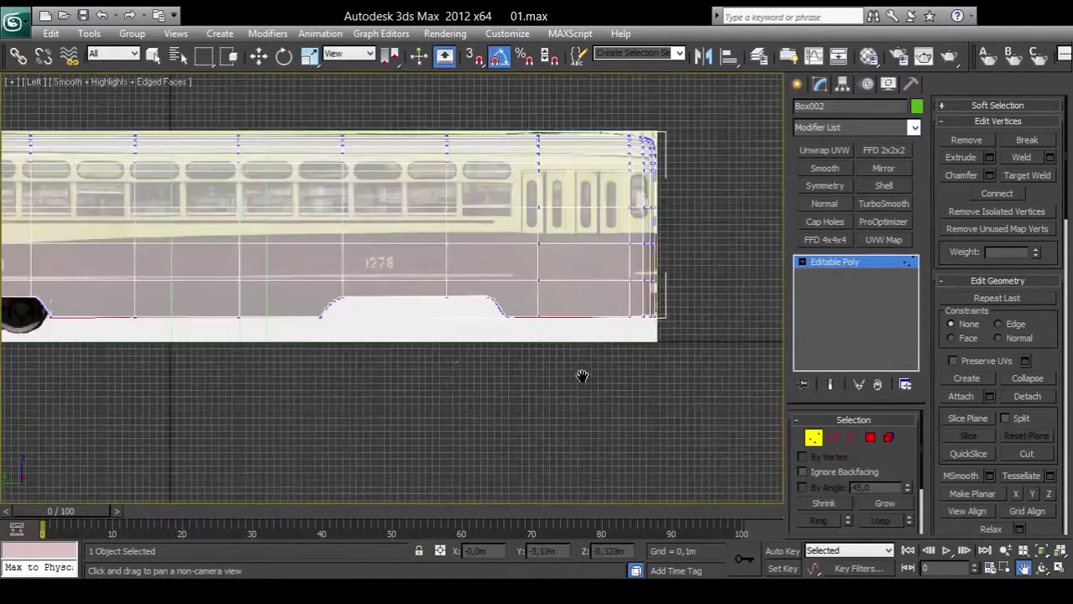
scroll(494, 366, up, 4)
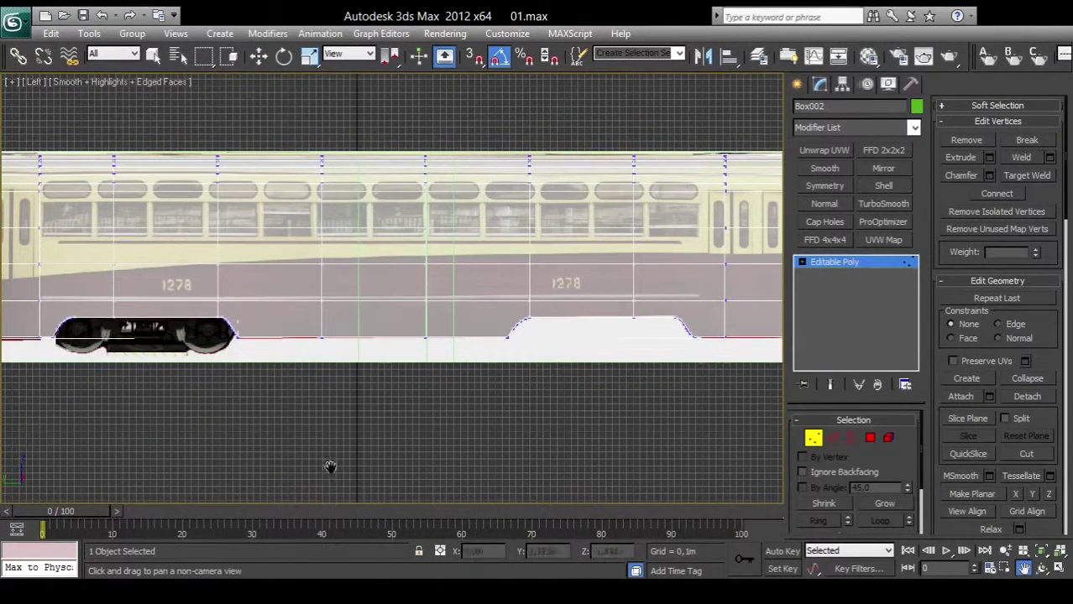
drag(371, 415, 559, 443)
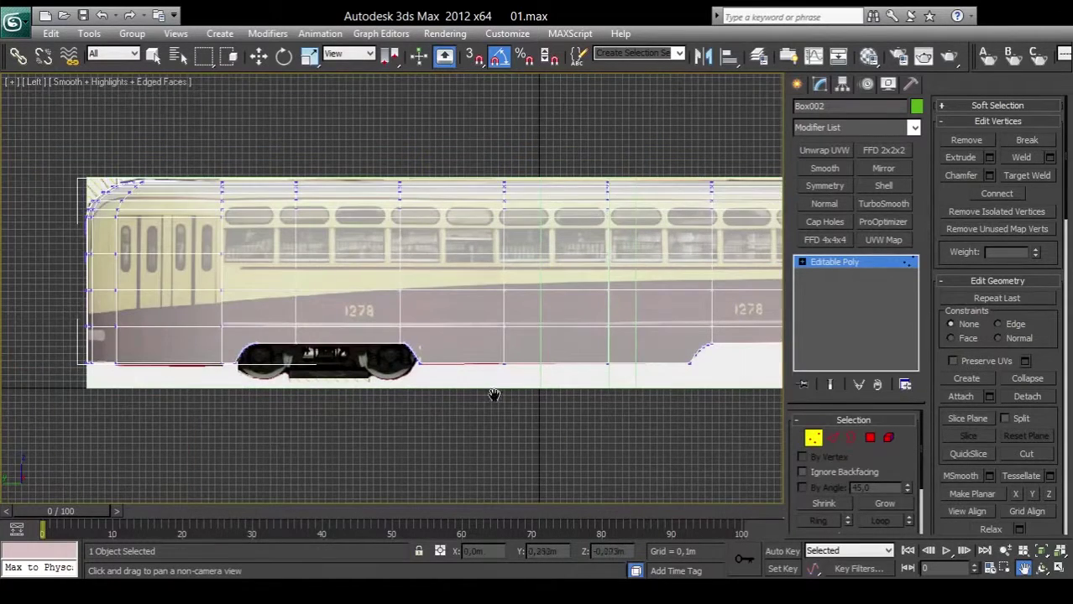
mouse_move(535, 361)
mouse_down()
mouse_move(302, 297)
mouse_move(486, 292)
mouse_up()
scroll(384, 276, up, 5)
scroll(412, 377, down, 2)
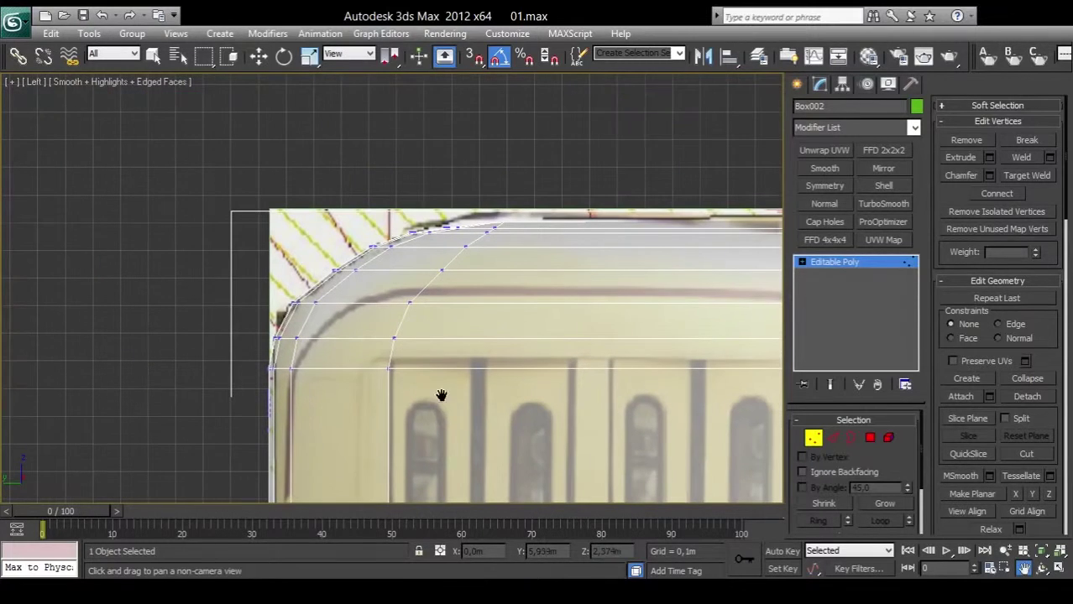
scroll(565, 376, down, 1)
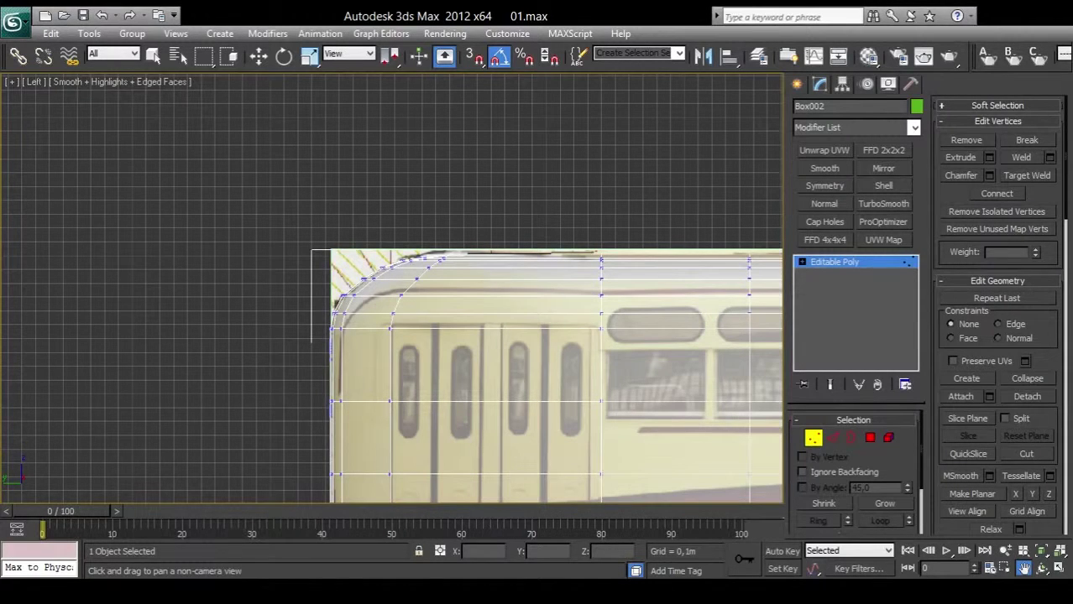
scroll(663, 420, down, 2)
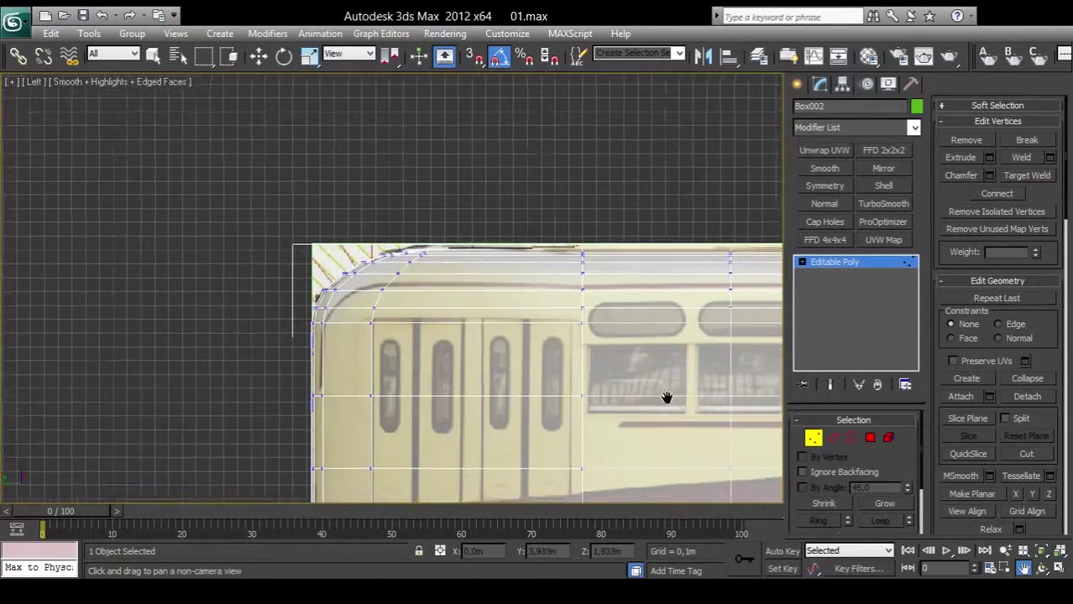
scroll(588, 382, down, 5)
scroll(445, 344, down, 3)
scroll(381, 319, up, 8)
drag(520, 325, 382, 331)
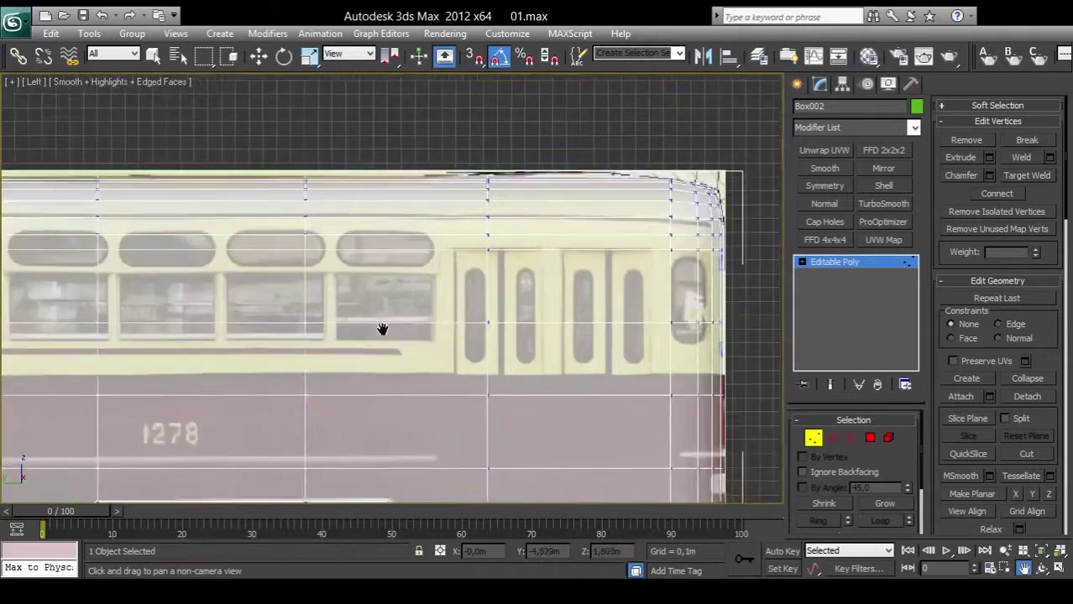
scroll(383, 330, down, 2)
scroll(500, 306, down, 2)
scroll(456, 351, up, 3)
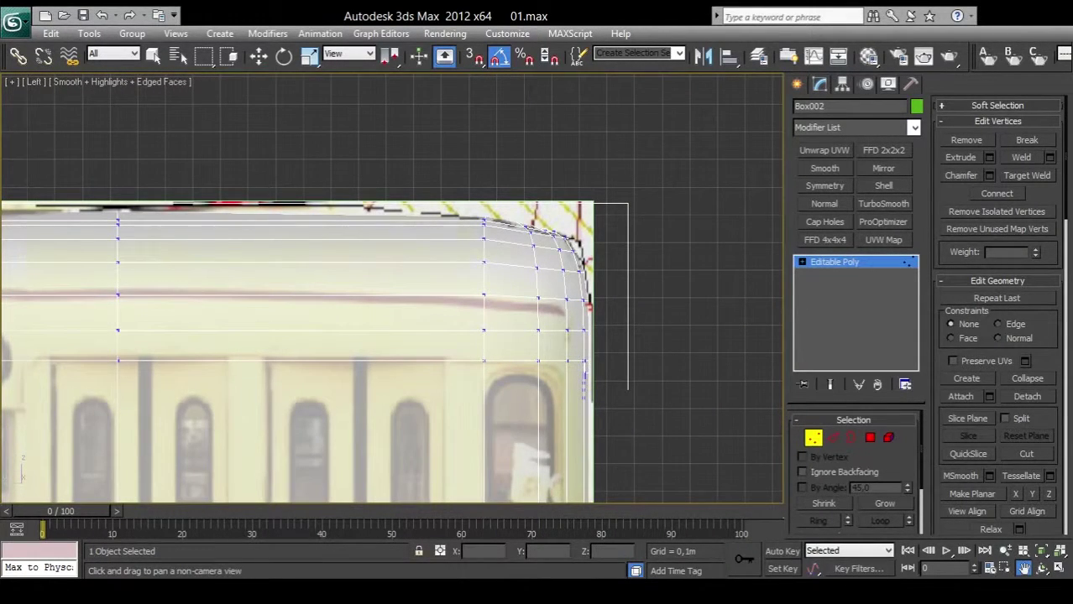
mouse_move(647, 439)
mouse_down()
mouse_move(588, 403)
mouse_move(600, 343)
mouse_up()
scroll(578, 394, down, 2)
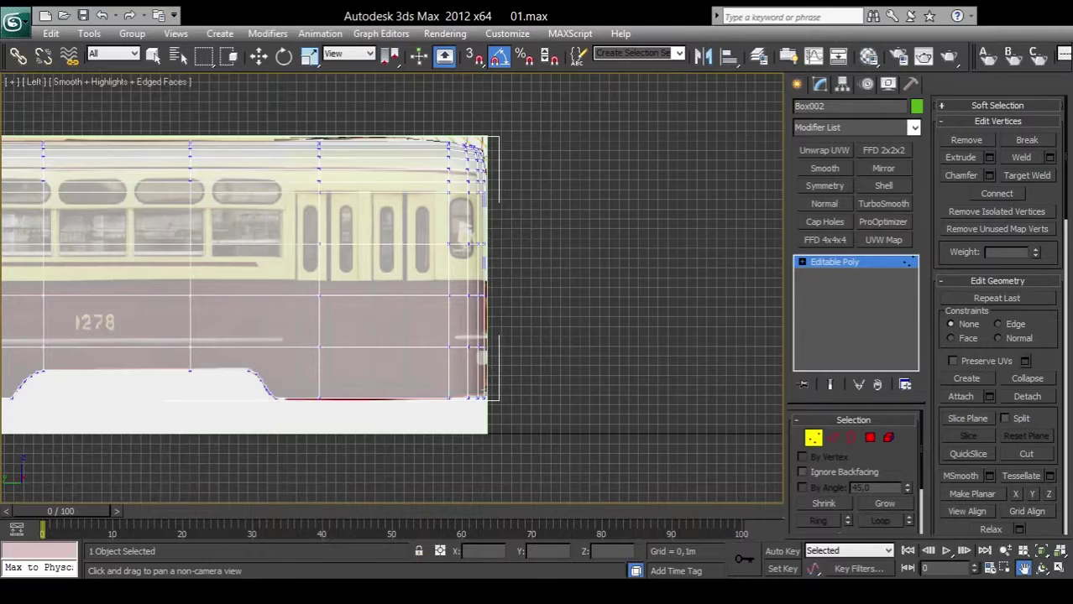
drag(503, 445, 664, 431)
scroll(475, 299, down, 5)
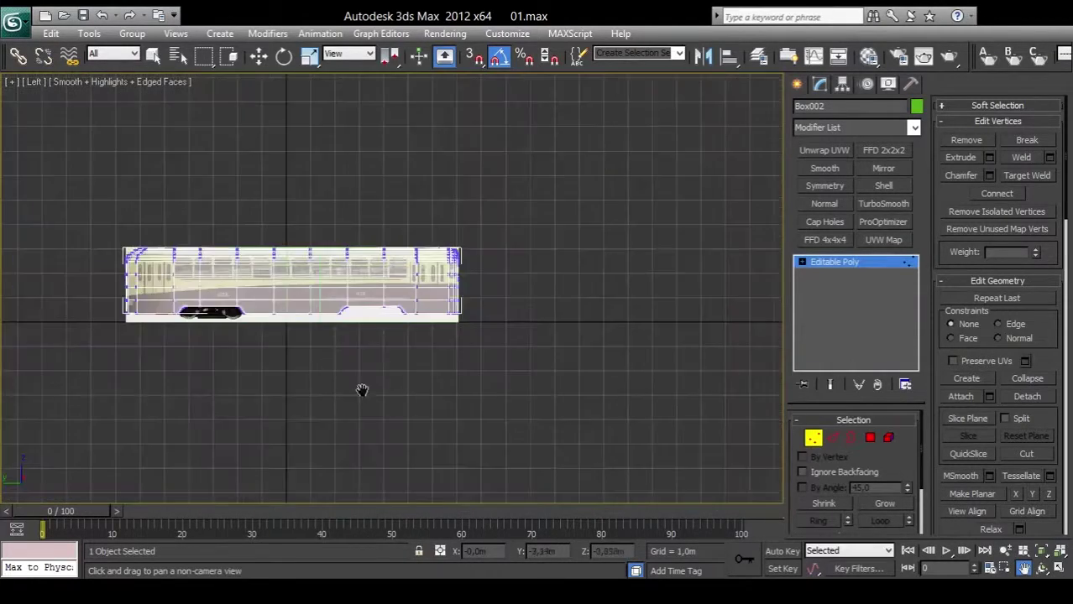
drag(360, 388, 478, 384)
scroll(479, 385, up, 4)
scroll(480, 384, up, 1)
scroll(479, 436, down, 1)
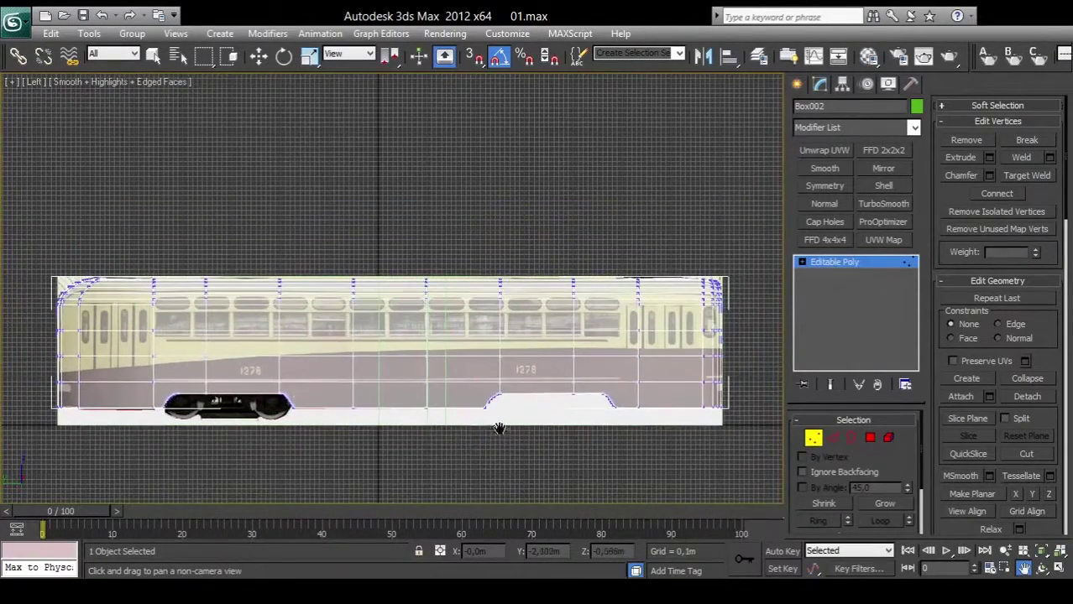
drag(618, 343, 419, 328)
drag(290, 354, 508, 343)
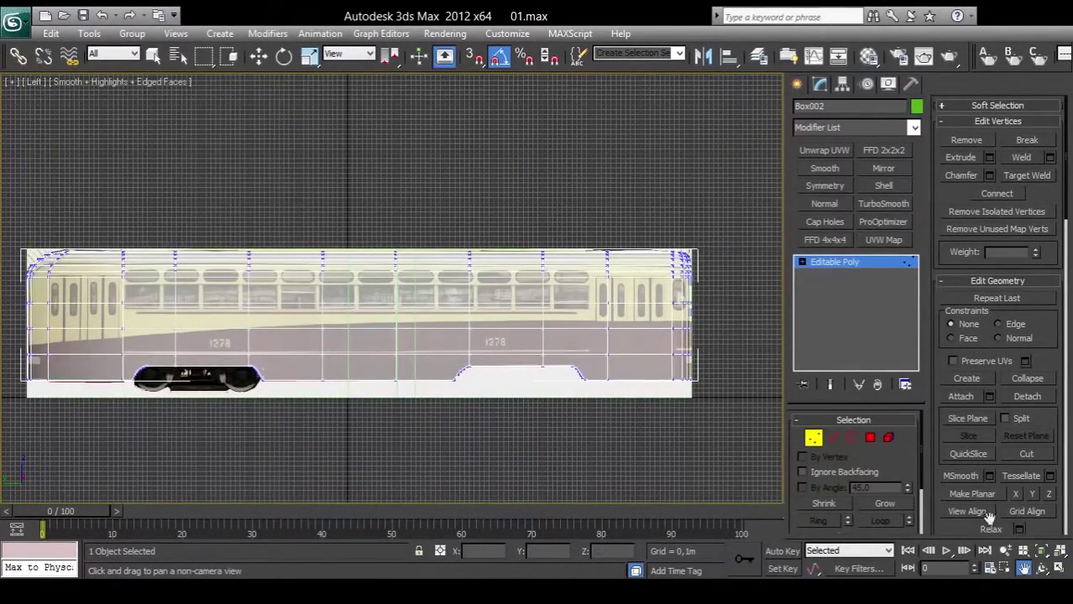
Step: Maximize the Perspective view and turn off See-Through (Alt+X) so the tram body shows solid green
click(1058, 569)
right_click(747, 430)
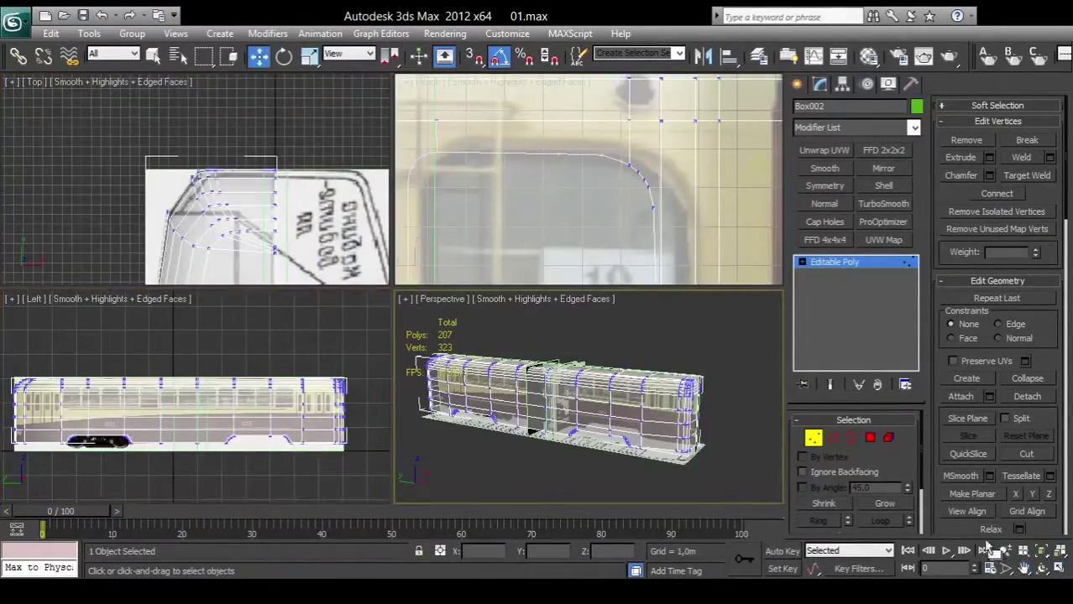
click(1058, 569)
click(1058, 569)
click(1058, 569)
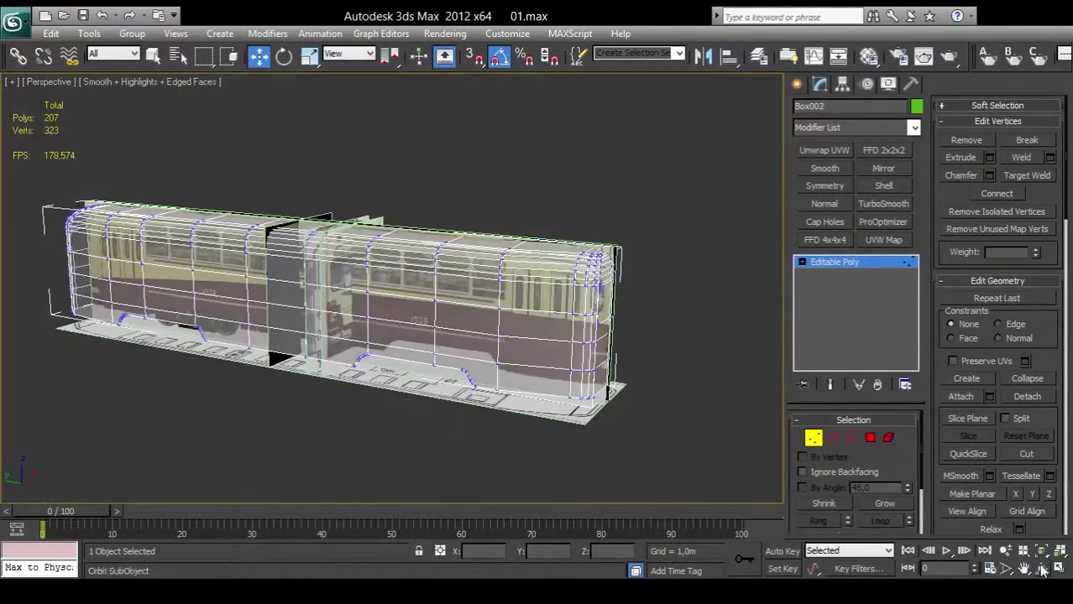
click(1040, 569)
mouse_move(411, 327)
mouse_down()
mouse_move(276, 306)
mouse_move(426, 319)
mouse_up()
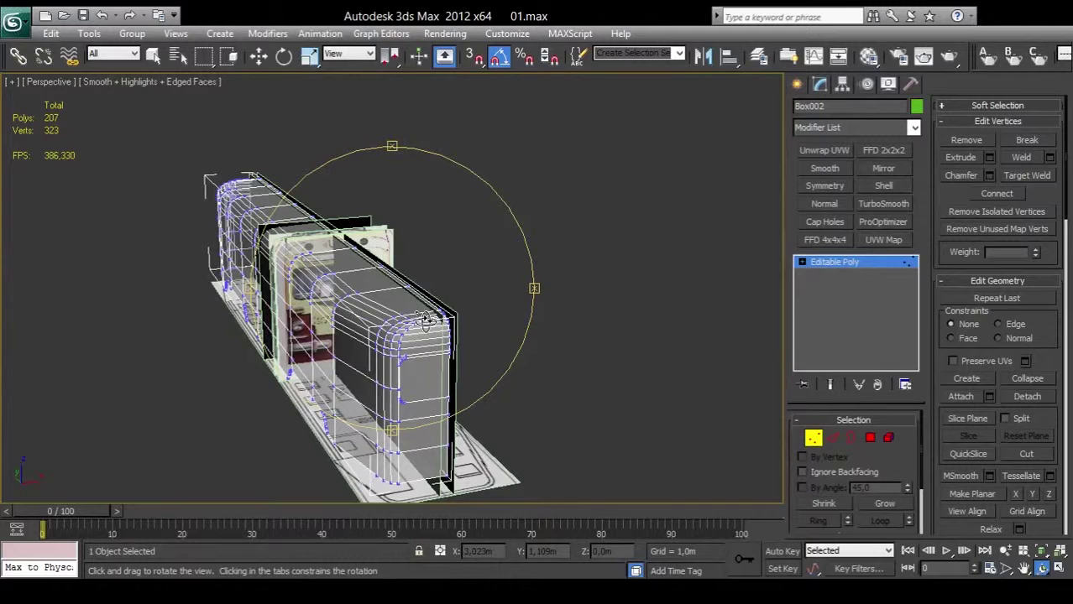
key(alt+x)
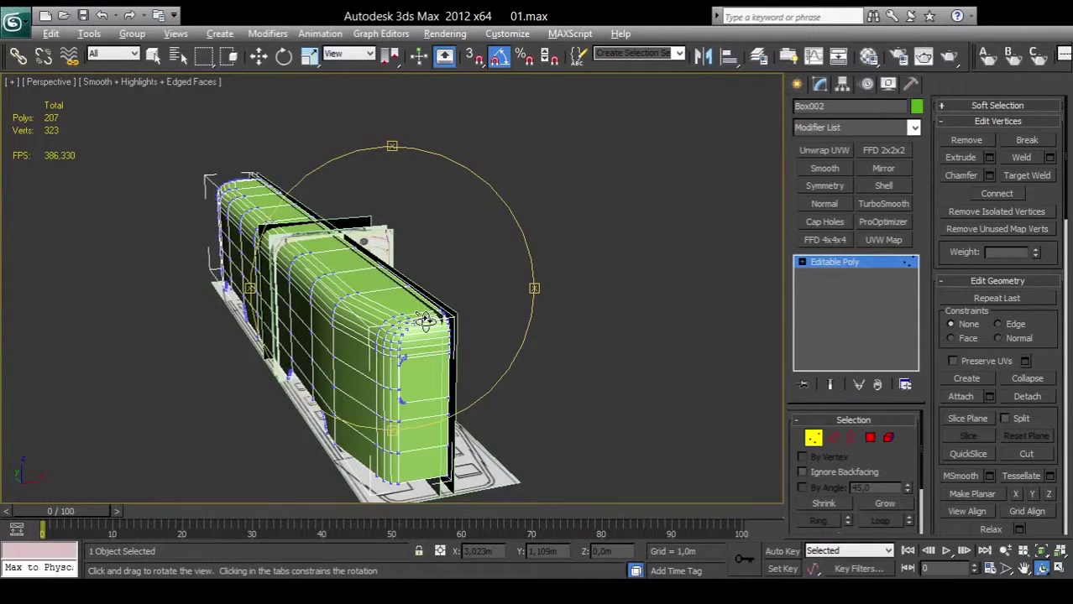
drag(424, 321, 493, 331)
right_click(492, 332)
key(w)
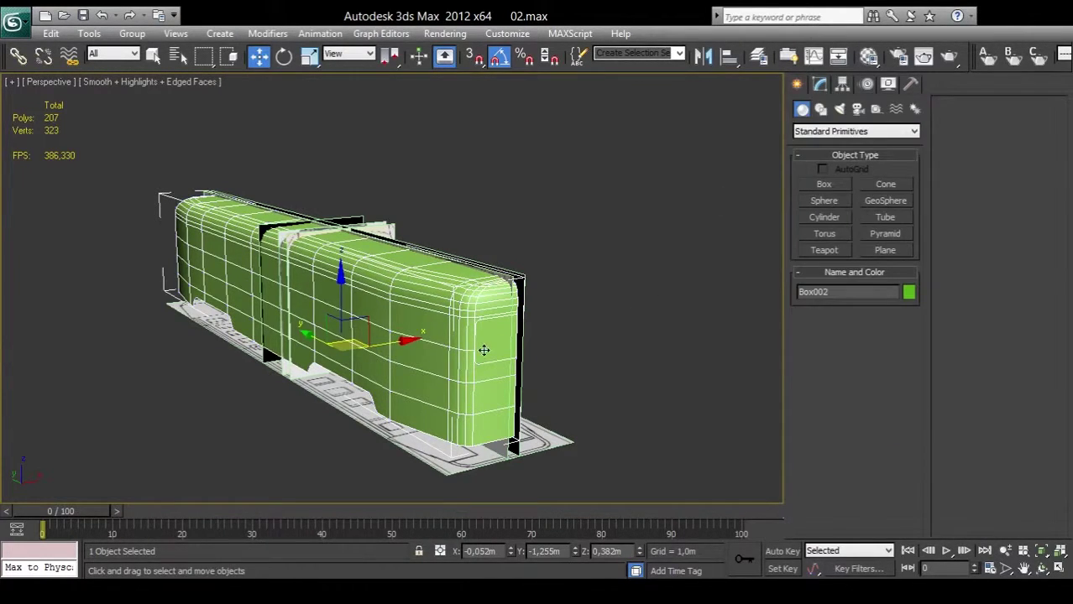
Step: Select the whole tram body element in Element mode and orbit to an end-on view
click(819, 84)
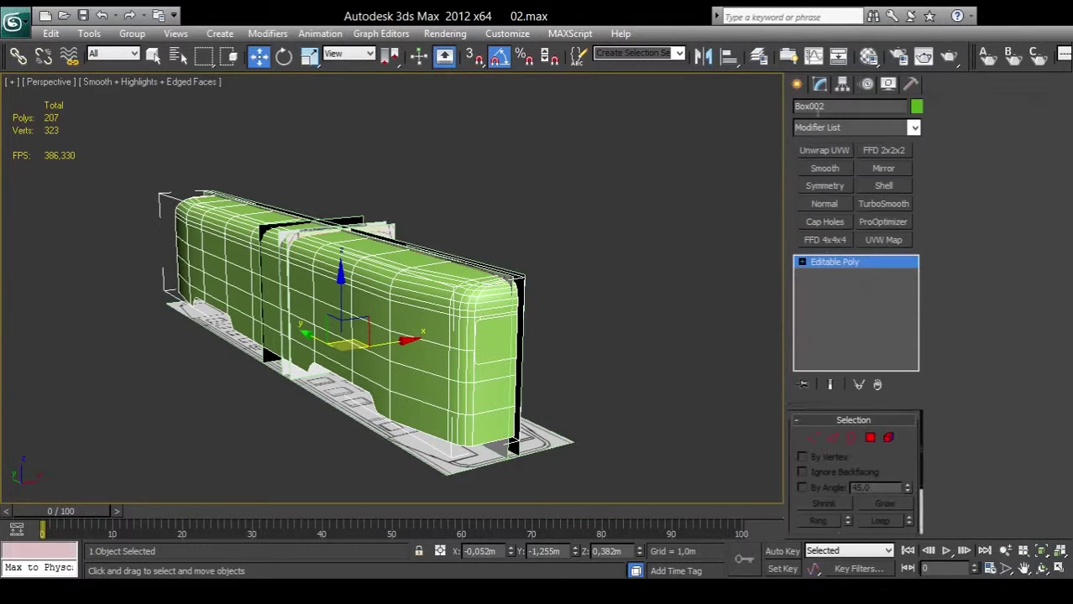
click(888, 438)
click(431, 369)
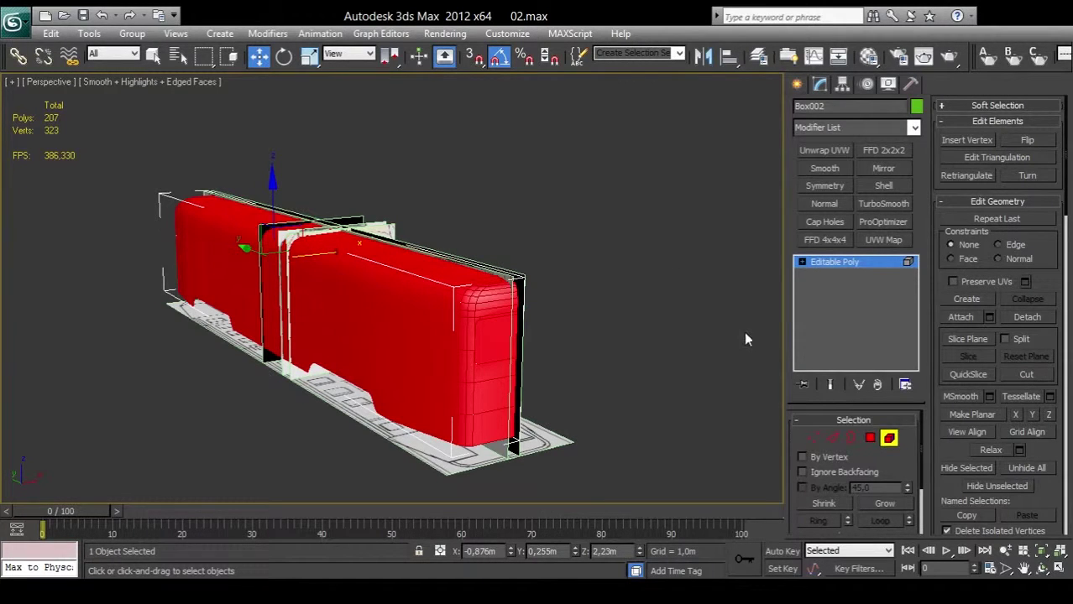
click(1041, 570)
mouse_move(370, 312)
mouse_down()
mouse_move(606, 293)
mouse_move(369, 307)
mouse_up()
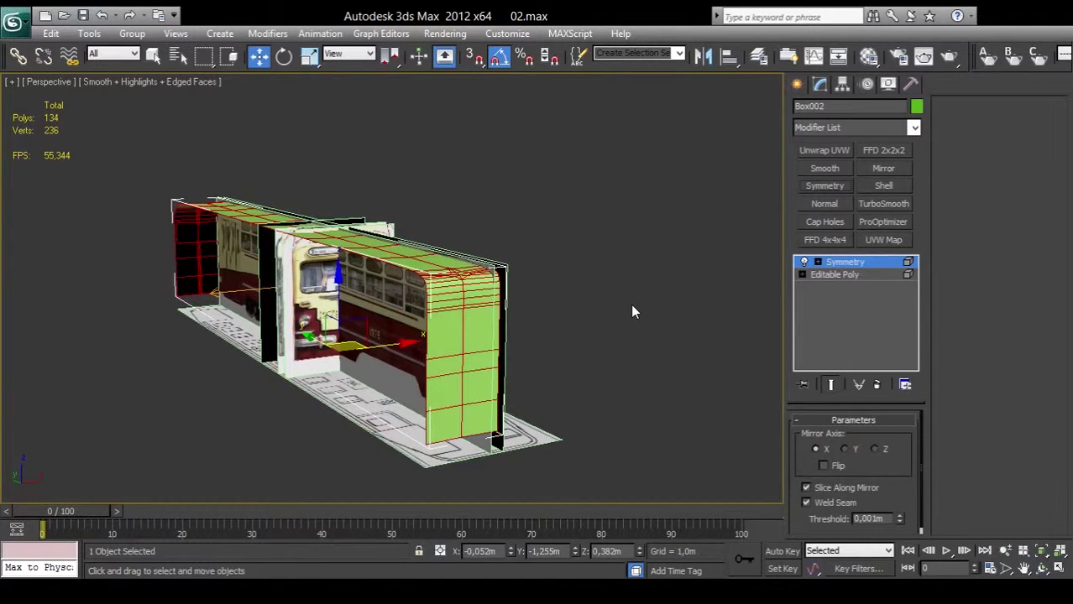
Step: Set the Symmetry mirror to the Z axis, toggle Flip, move the plane, and turn off Slice
click(818, 261)
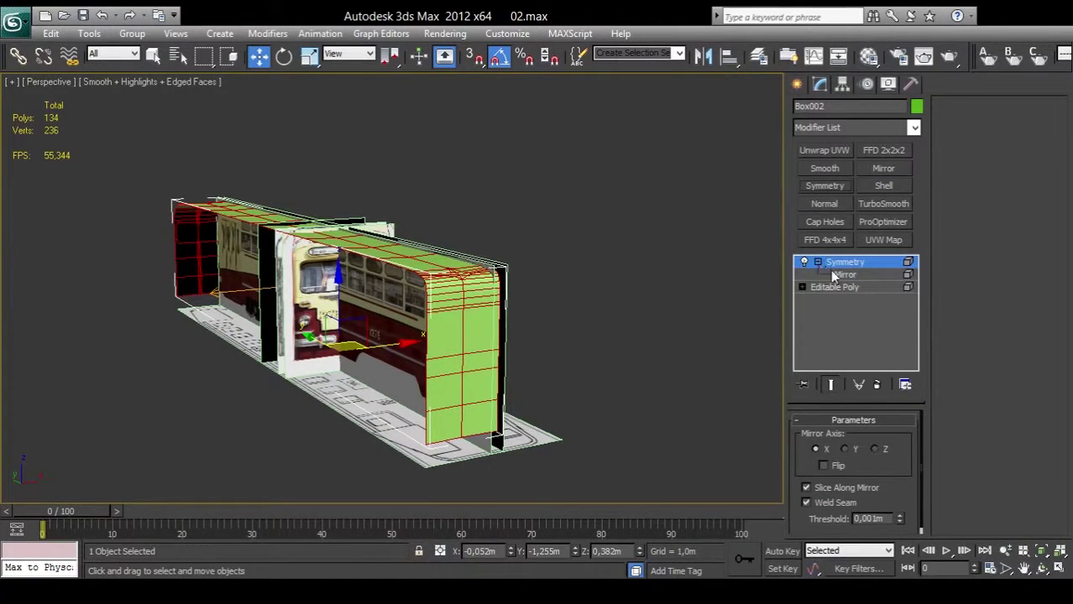
click(833, 276)
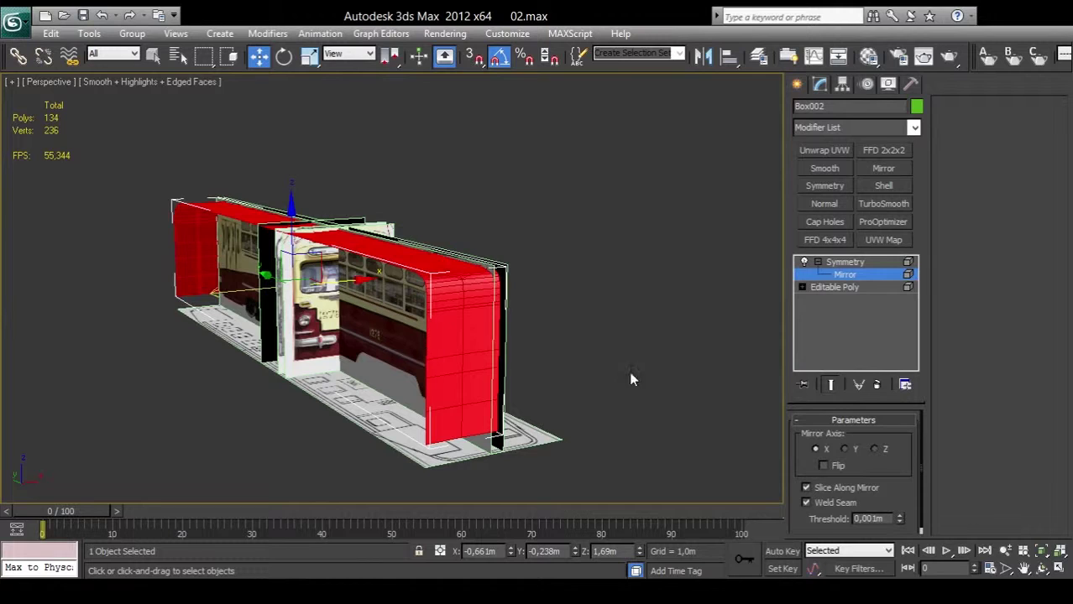
click(874, 450)
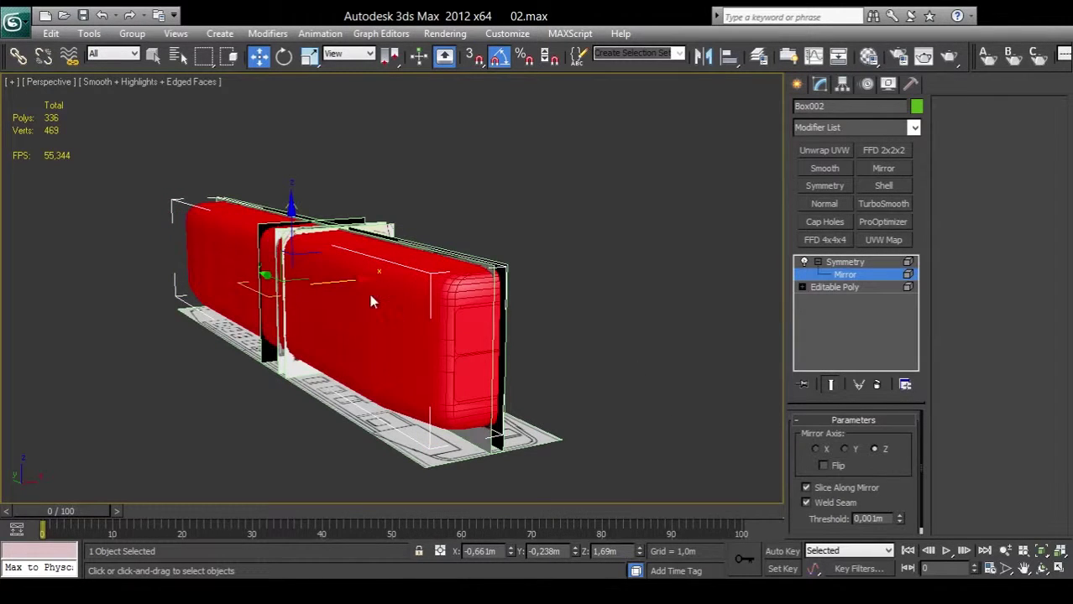
drag(348, 280, 364, 273)
click(823, 465)
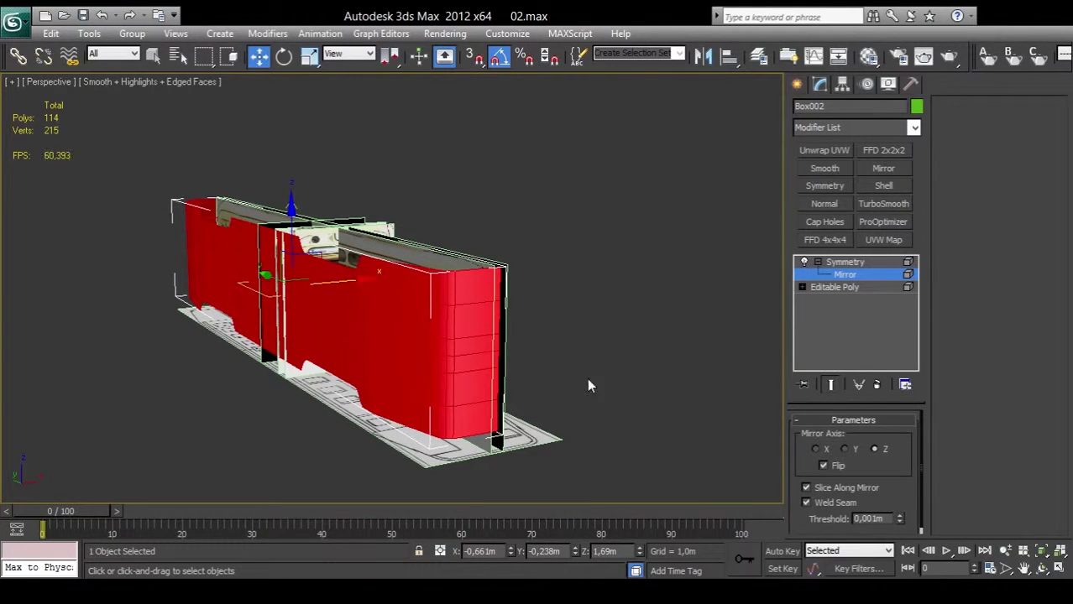
click(824, 465)
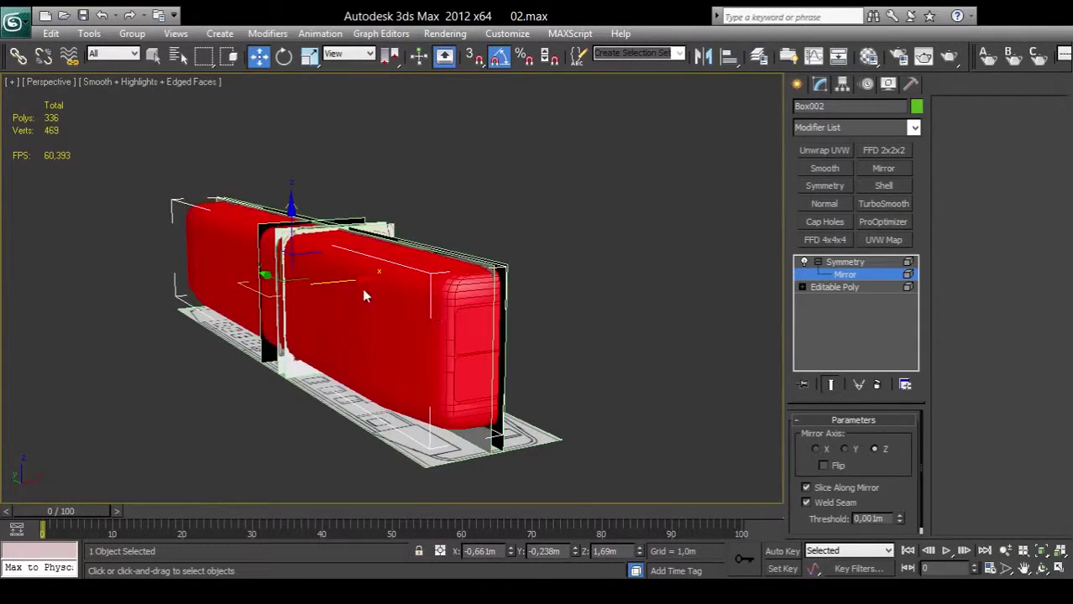
drag(362, 288, 597, 414)
click(824, 465)
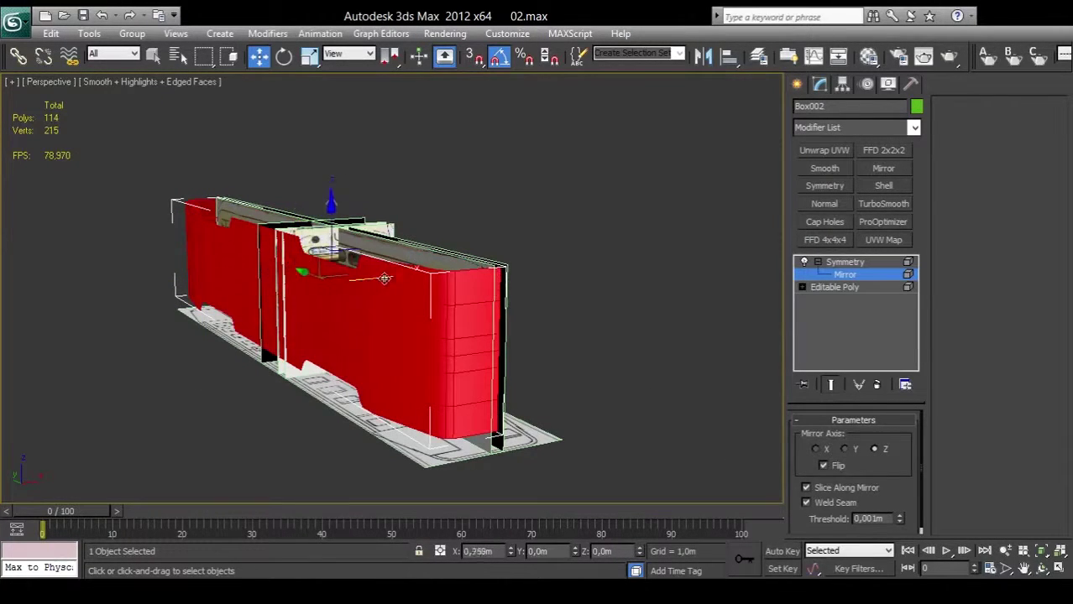
drag(385, 320, 332, 317)
click(806, 487)
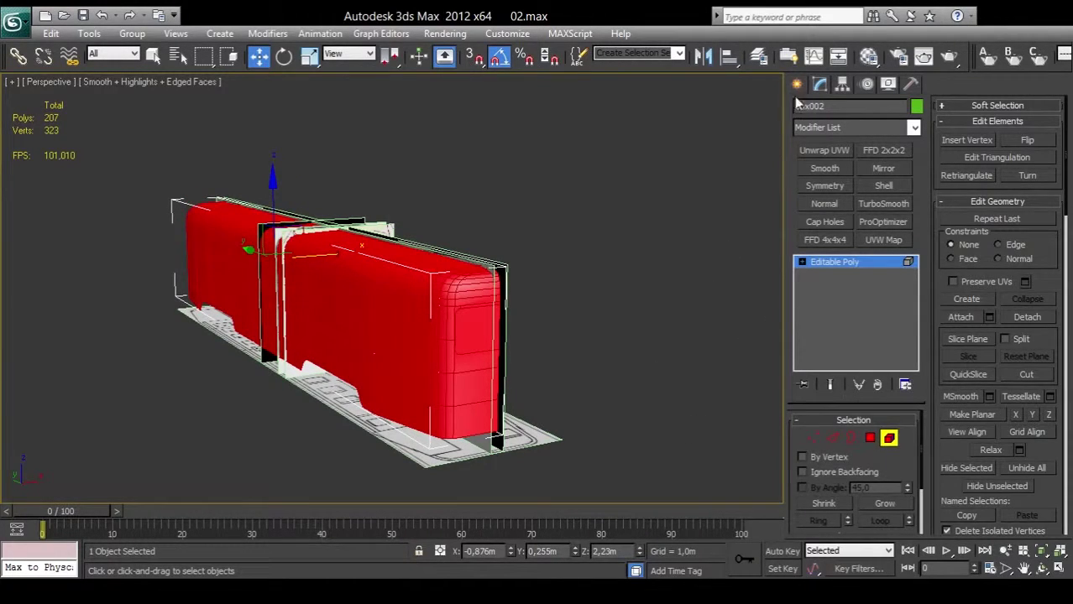
Step: Center the tram body's pivot on the object using Affect Pivot Only
click(842, 84)
click(840, 187)
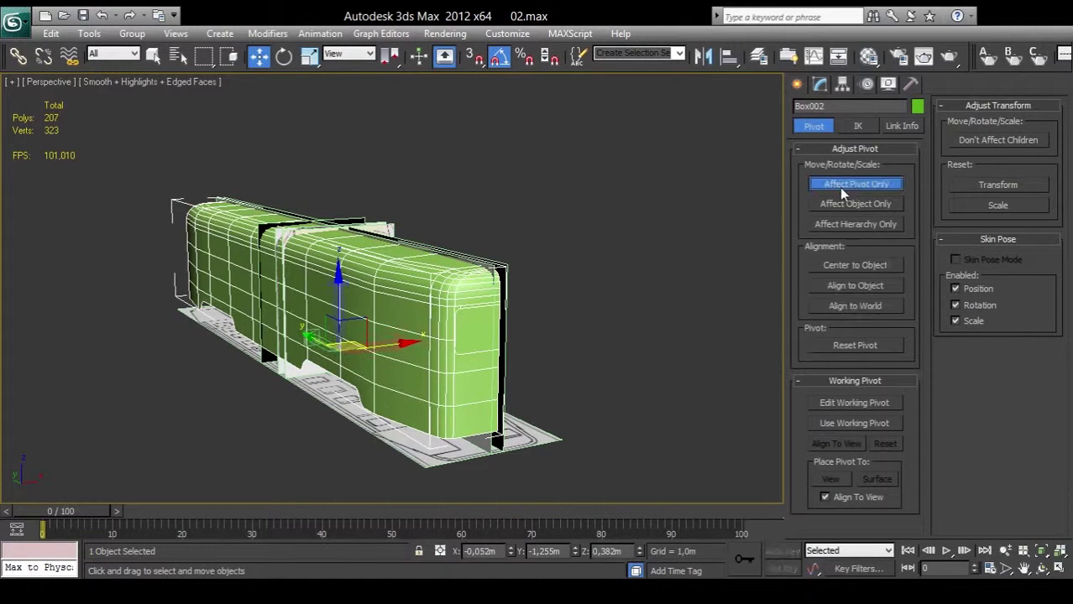
click(847, 265)
click(797, 85)
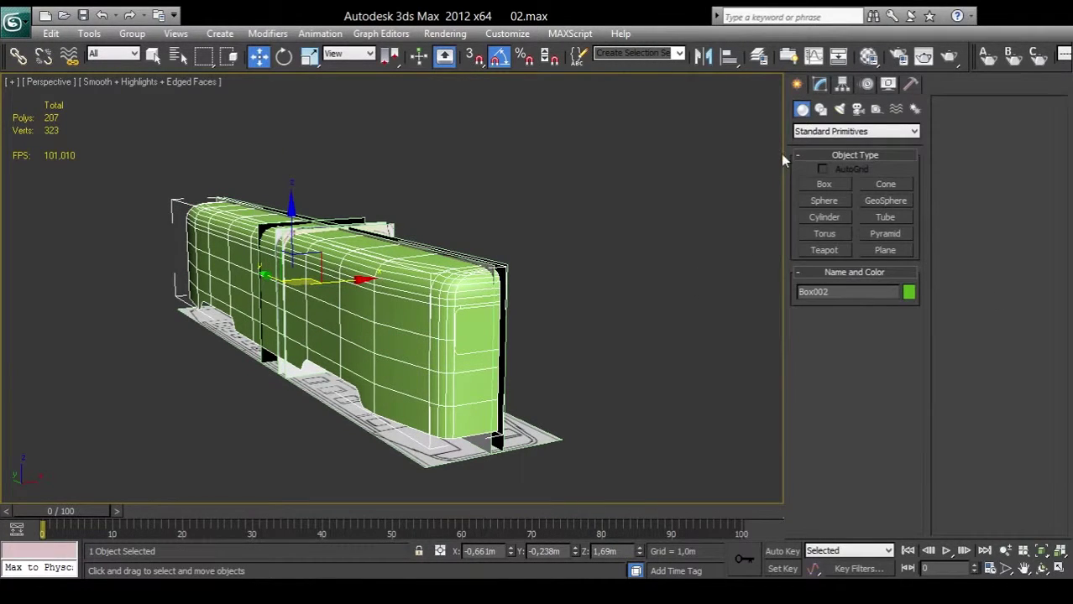
Step: Add a Symmetry modifier on top of the Editable Poly in Element mode
click(823, 87)
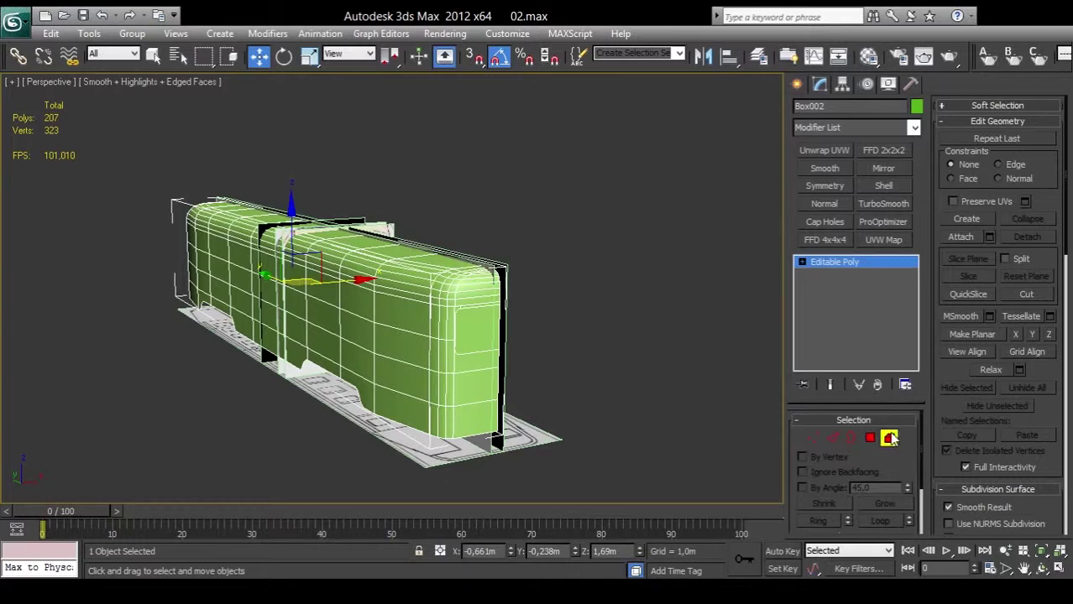
click(889, 437)
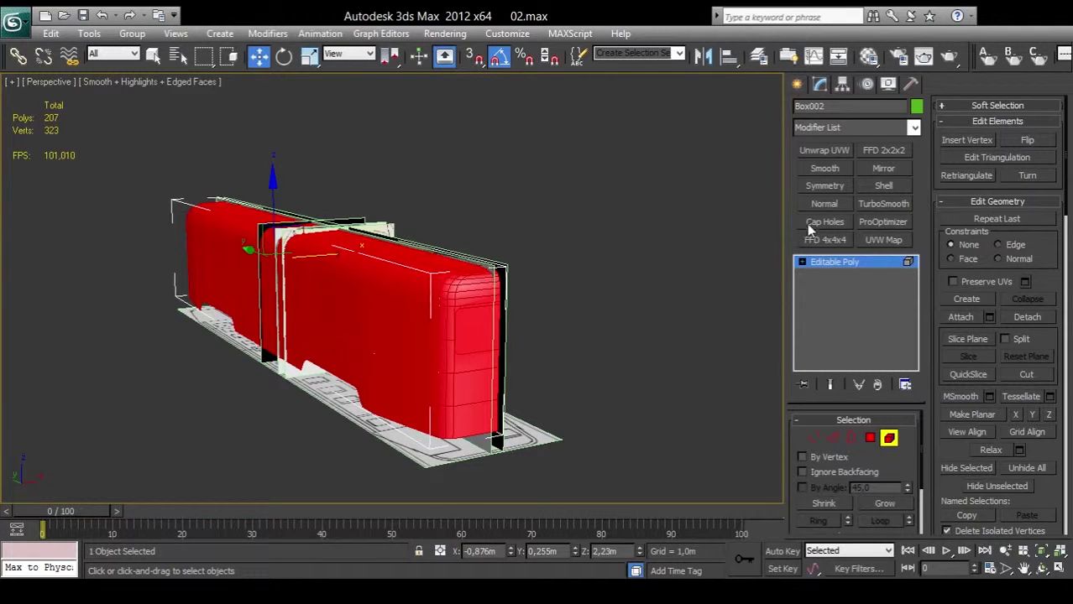
click(820, 186)
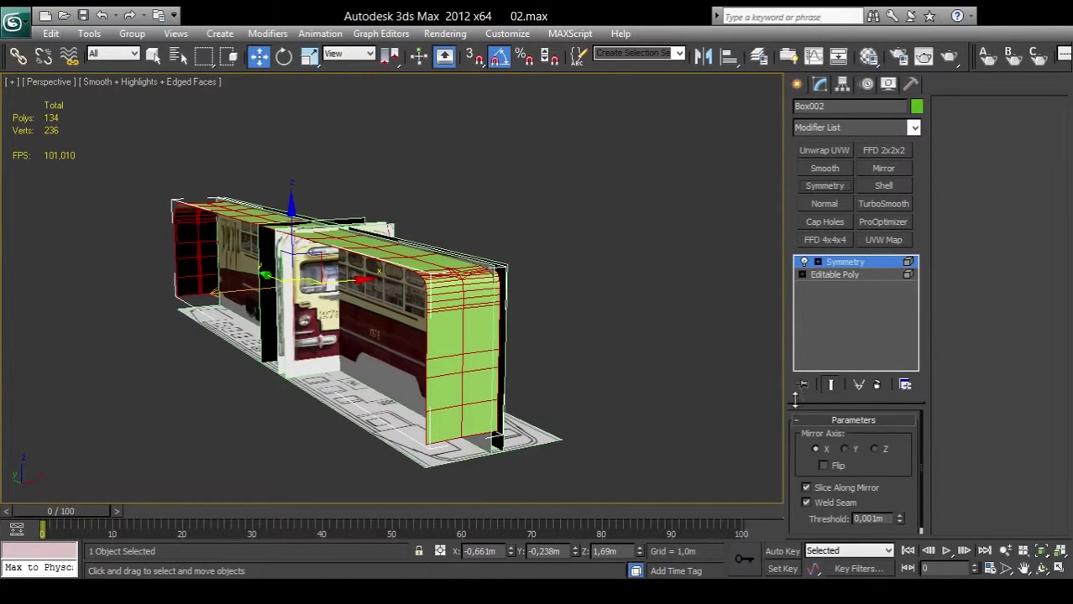
Step: Try the Symmetry mirror on Z, X and Y axes with Flip toggled and Slice off
click(818, 262)
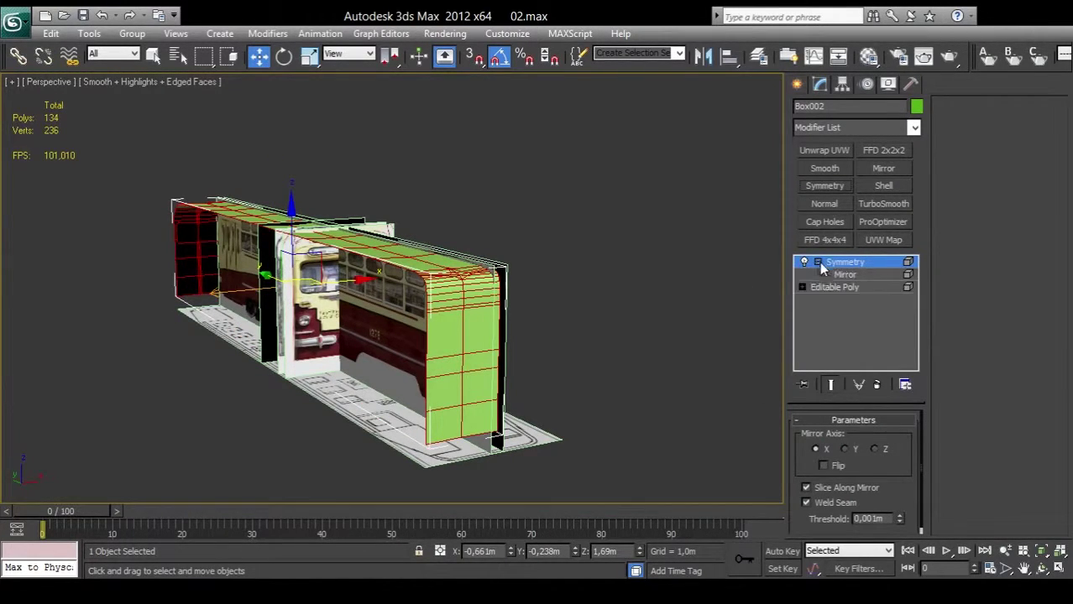
click(843, 276)
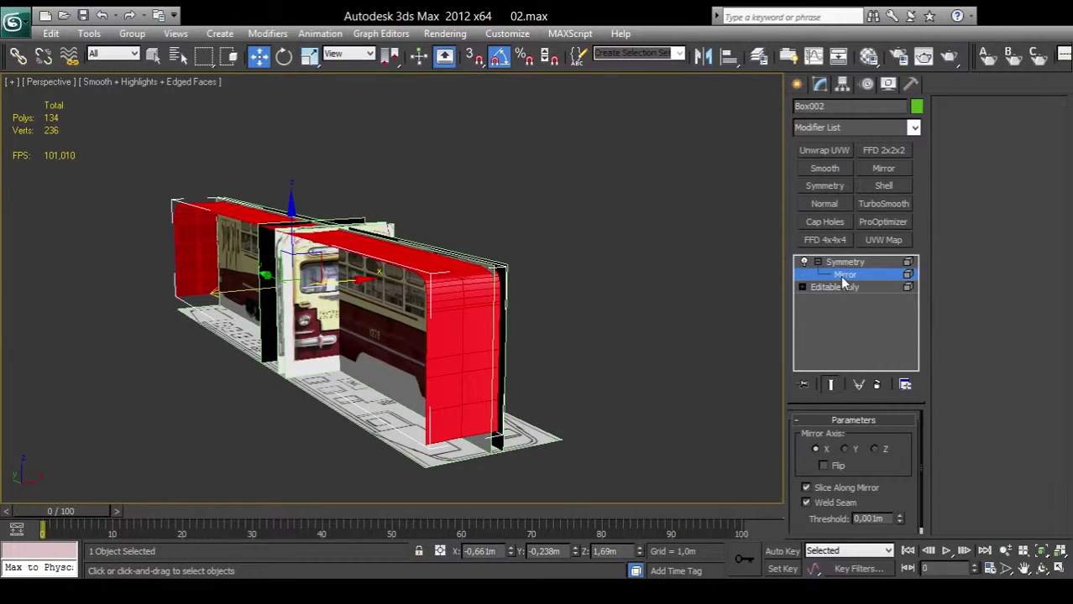
click(876, 450)
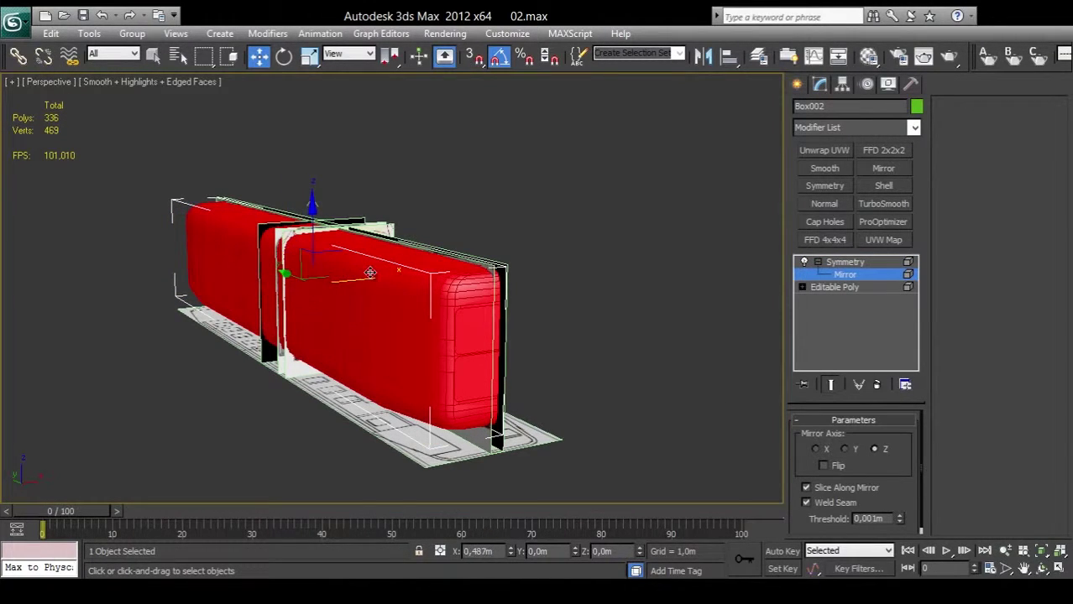
click(824, 466)
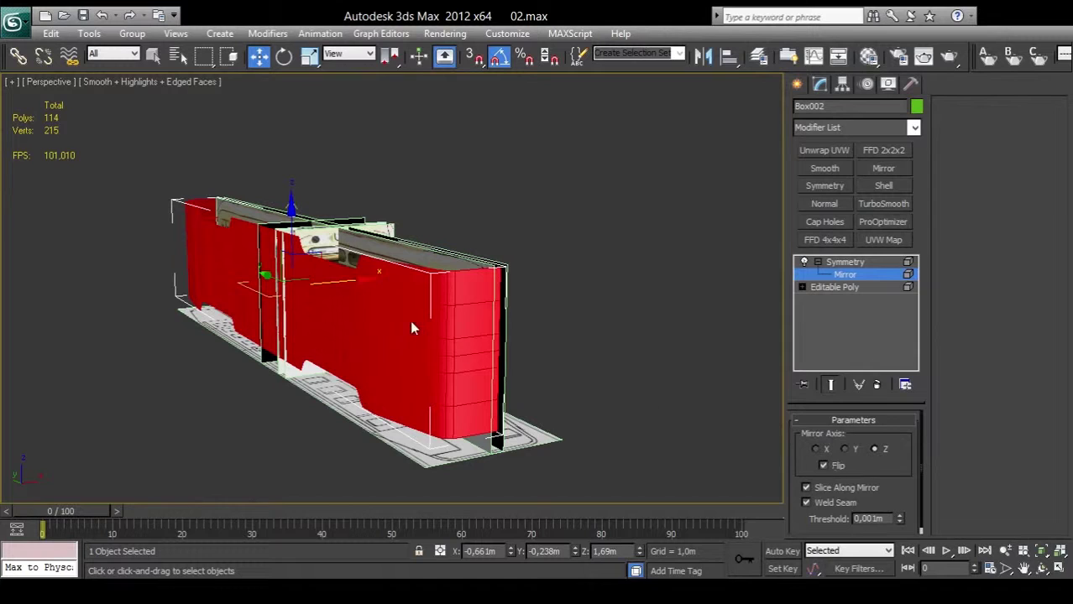
click(823, 466)
click(806, 488)
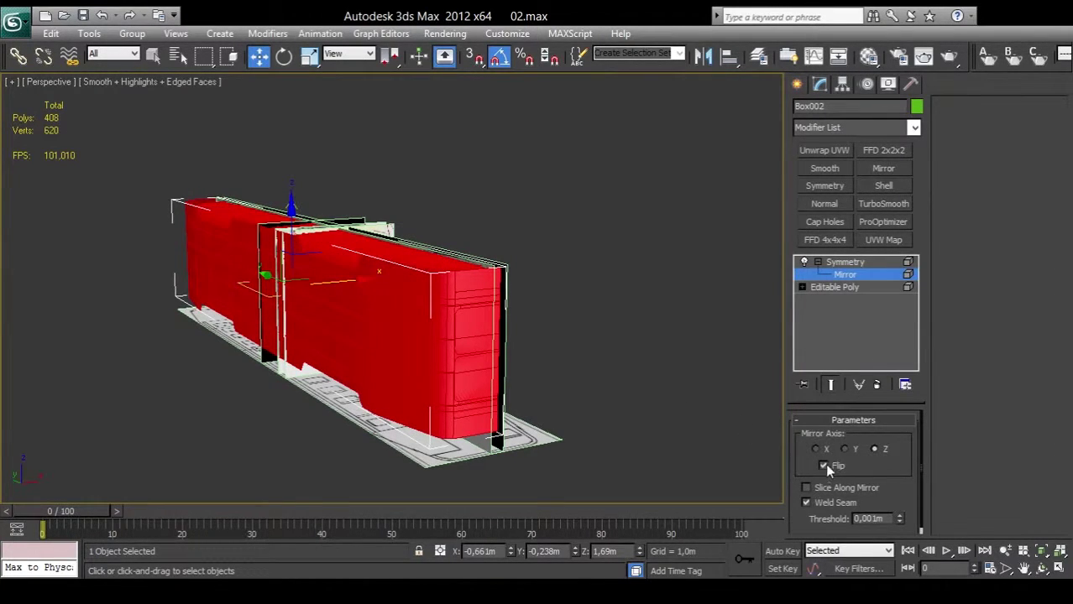
click(824, 465)
click(815, 451)
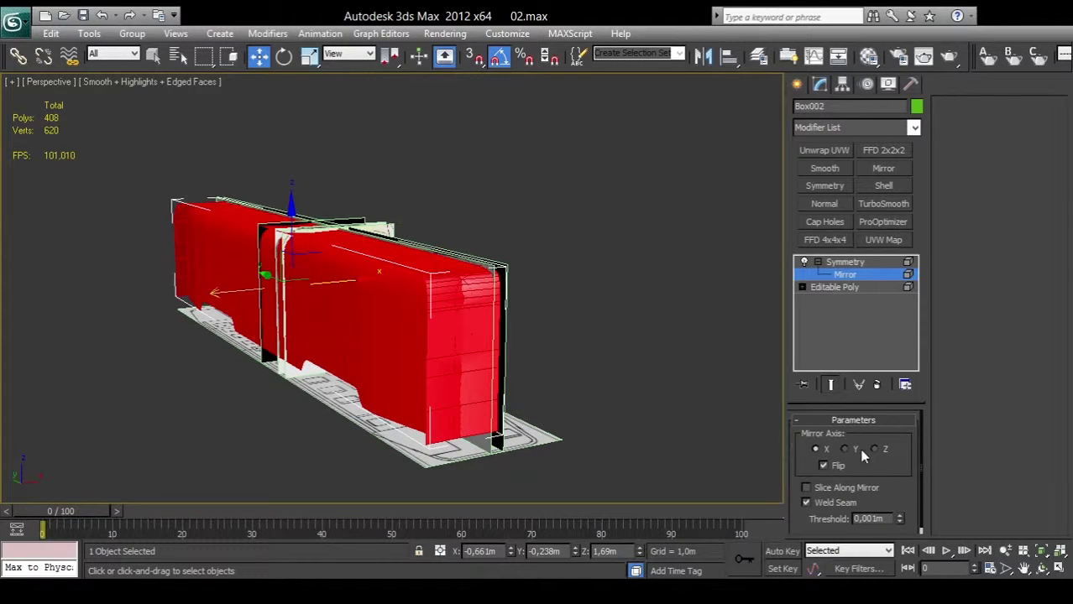
click(845, 450)
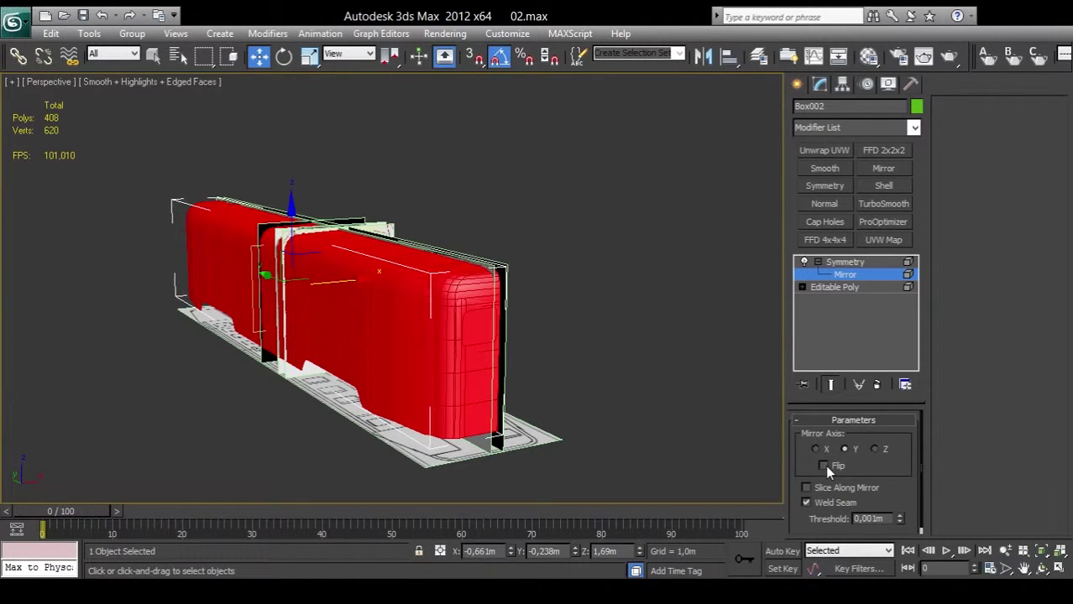
drag(332, 279, 256, 282)
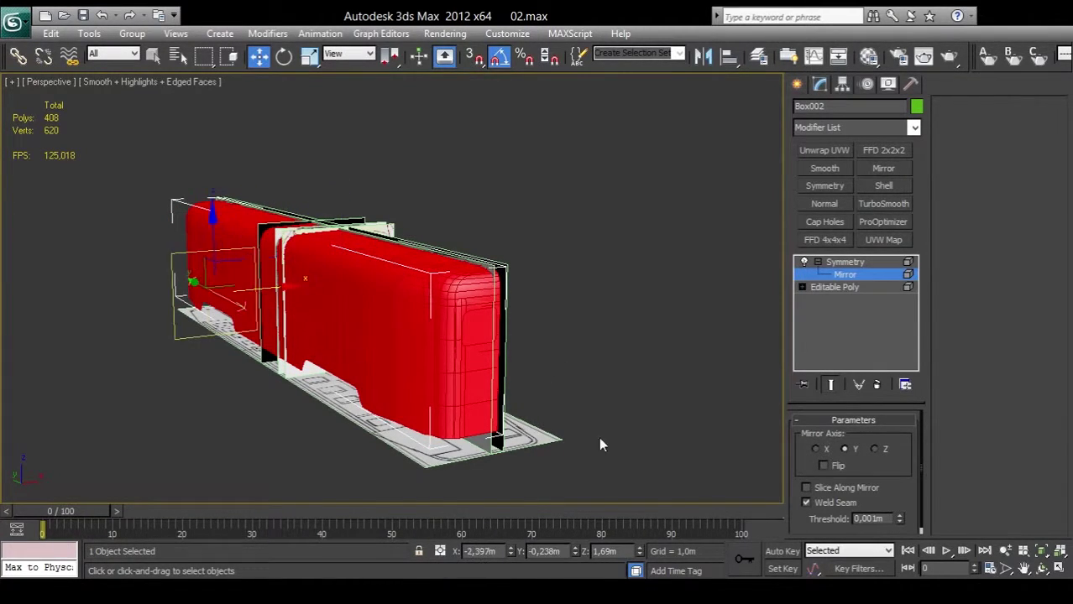
Step: Turn Slice Along Mirror back on with Flip, and move the mirror plane left along X
click(1042, 568)
mouse_move(453, 285)
mouse_down()
mouse_move(359, 291)
mouse_move(431, 300)
mouse_move(418, 318)
mouse_move(630, 343)
mouse_up()
right_click(517, 414)
mouse_move(517, 415)
alt+middle_down()
mouse_move(618, 328)
mouse_move(857, 488)
alt+middle_up()
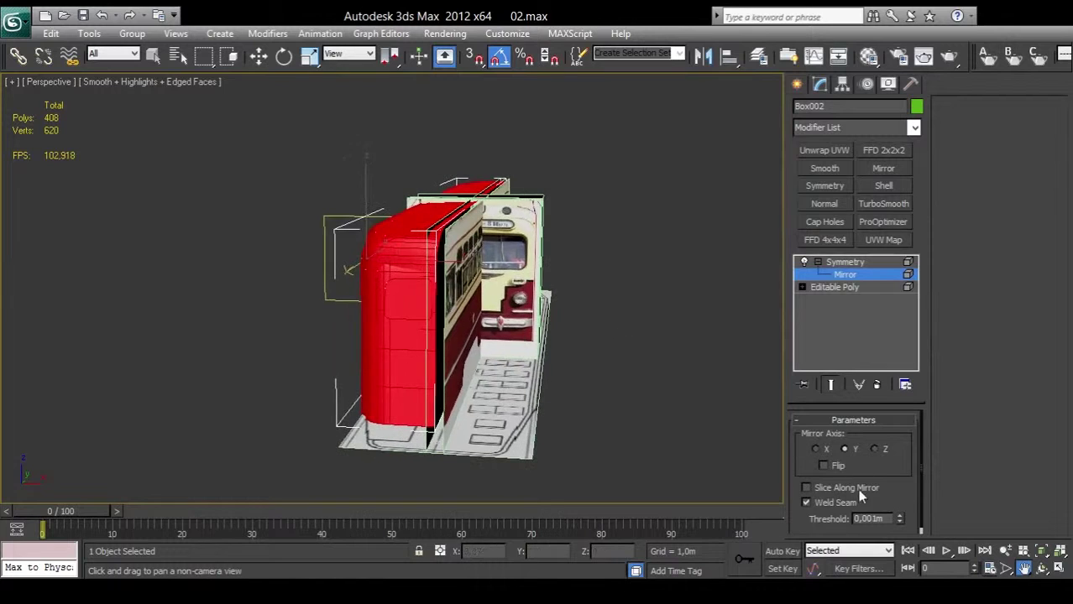
click(806, 502)
click(805, 502)
click(806, 487)
click(824, 465)
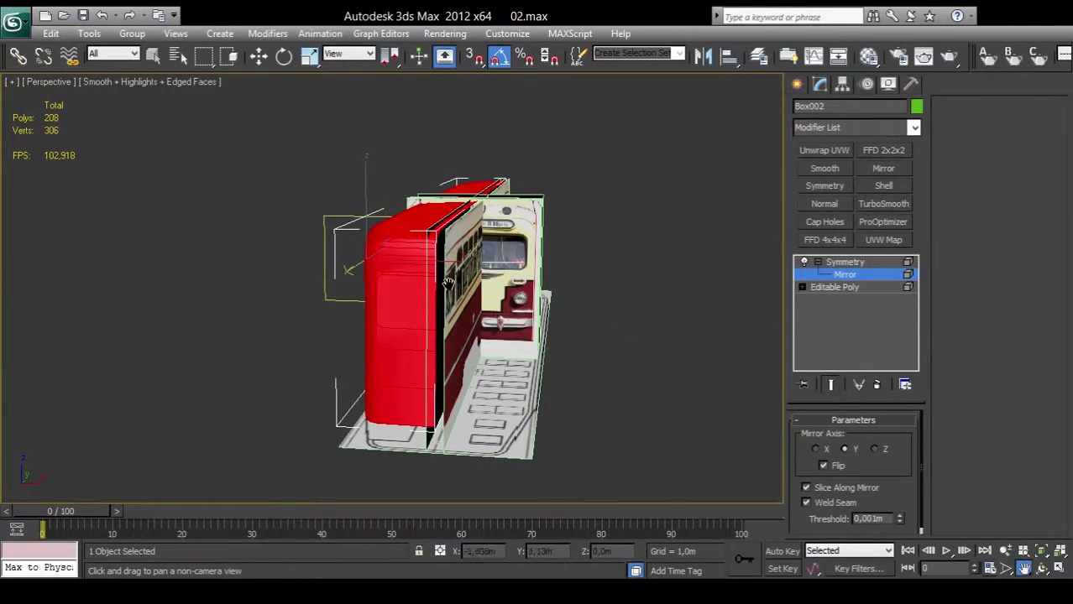
key(w)
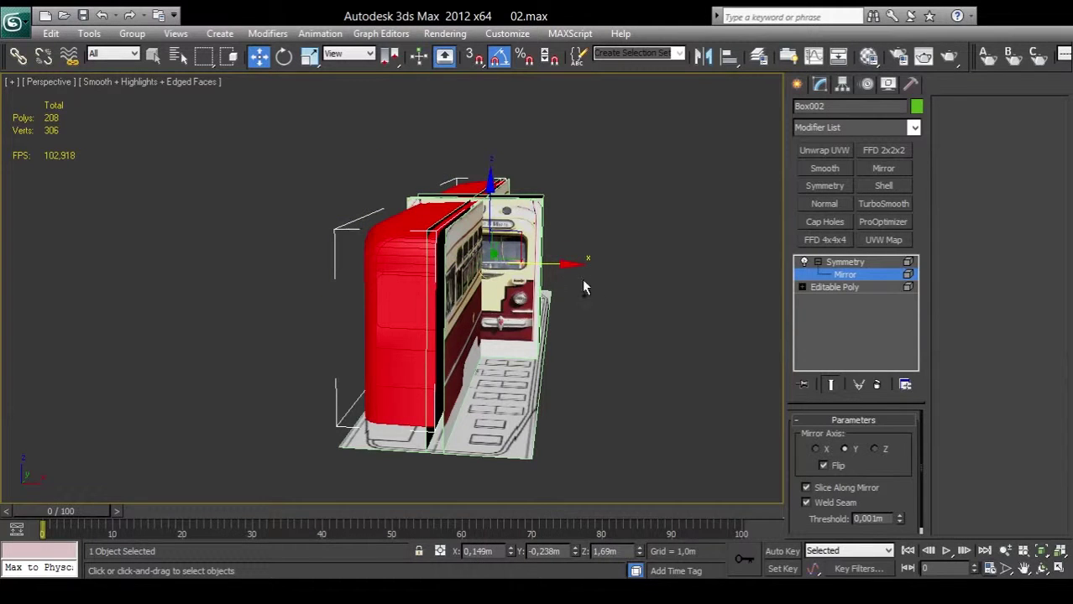
drag(584, 287, 457, 287)
Step: Set the Mirror Axis to X and reposition the mirror so the full body forms
click(818, 262)
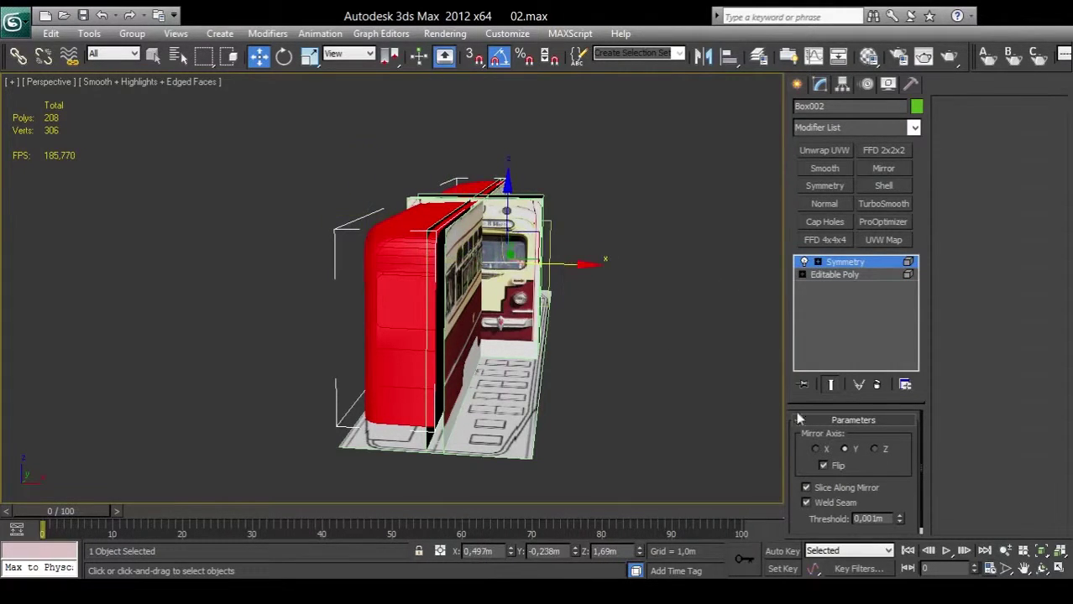
click(874, 451)
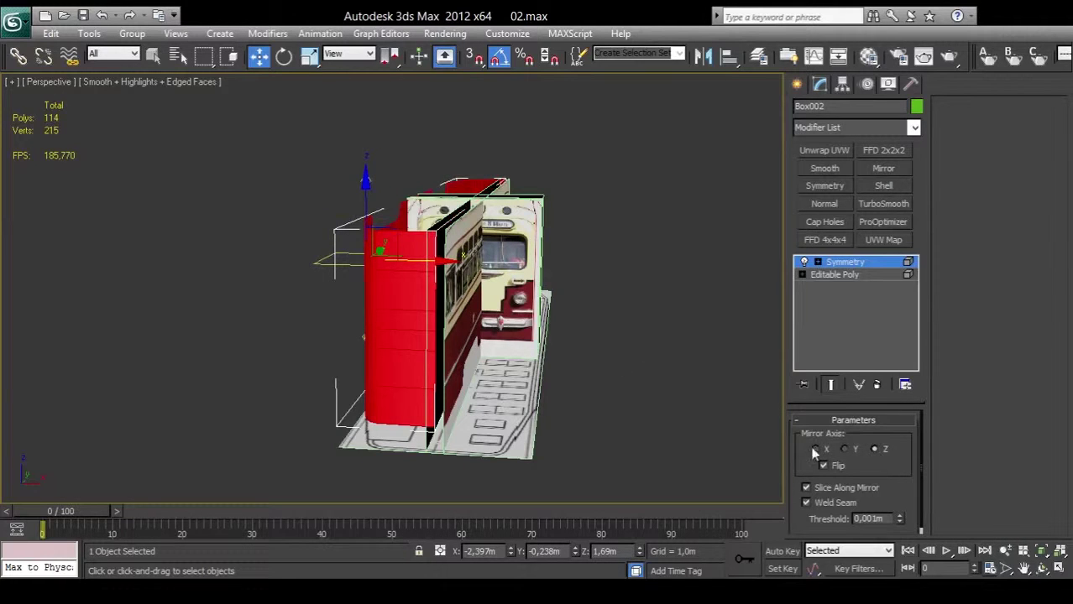
click(815, 449)
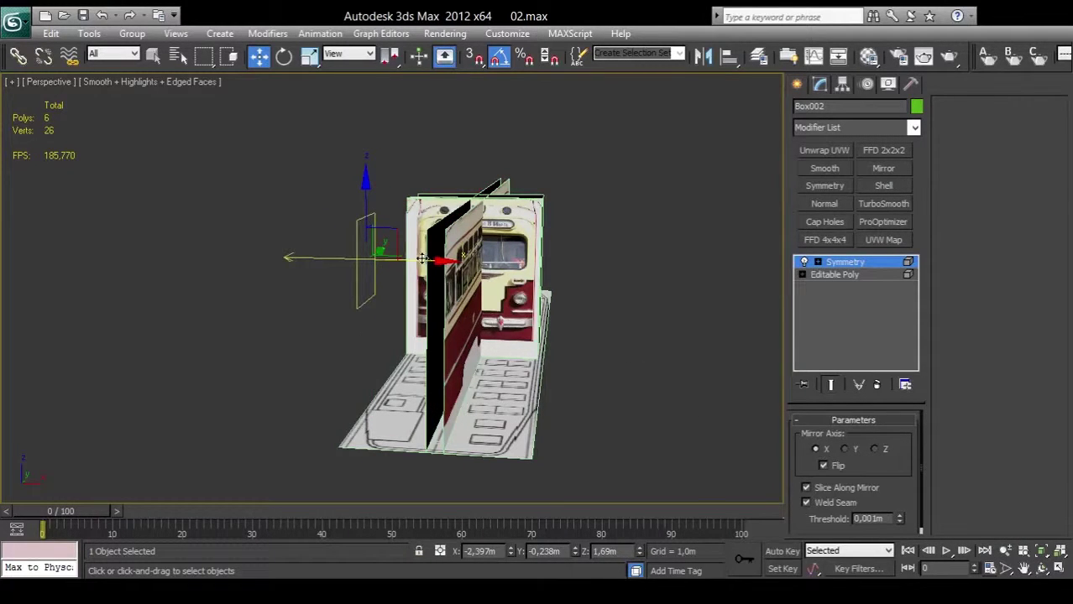
mouse_move(424, 260)
mouse_down()
mouse_move(593, 296)
mouse_move(534, 266)
mouse_up()
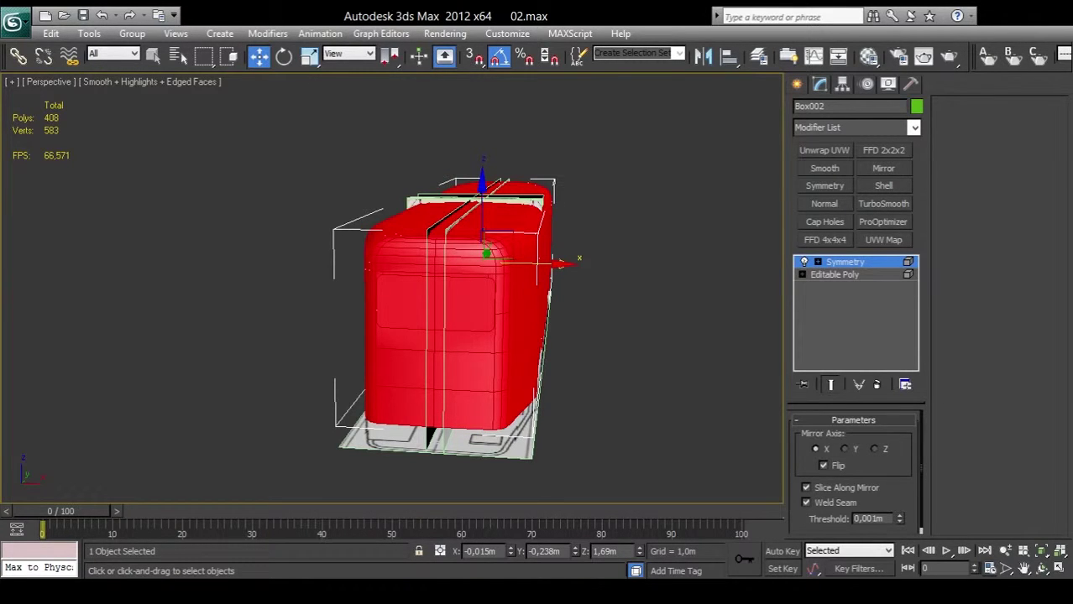
Step: Zero the mirror position, turn on Slice Along Mirror, and orbit to inspect the joined body
right_click(511, 552)
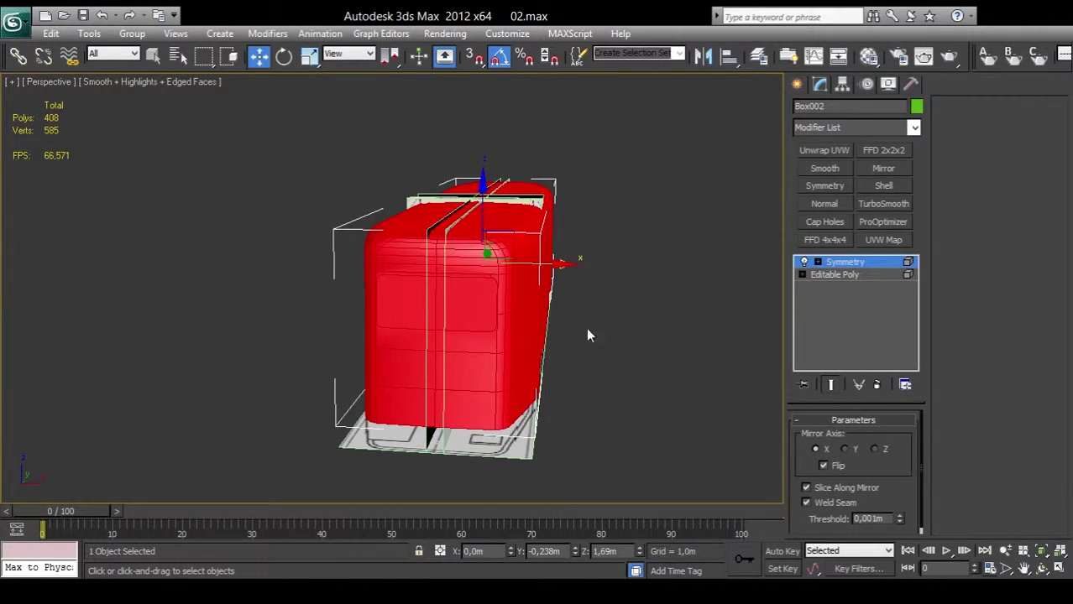
click(1040, 568)
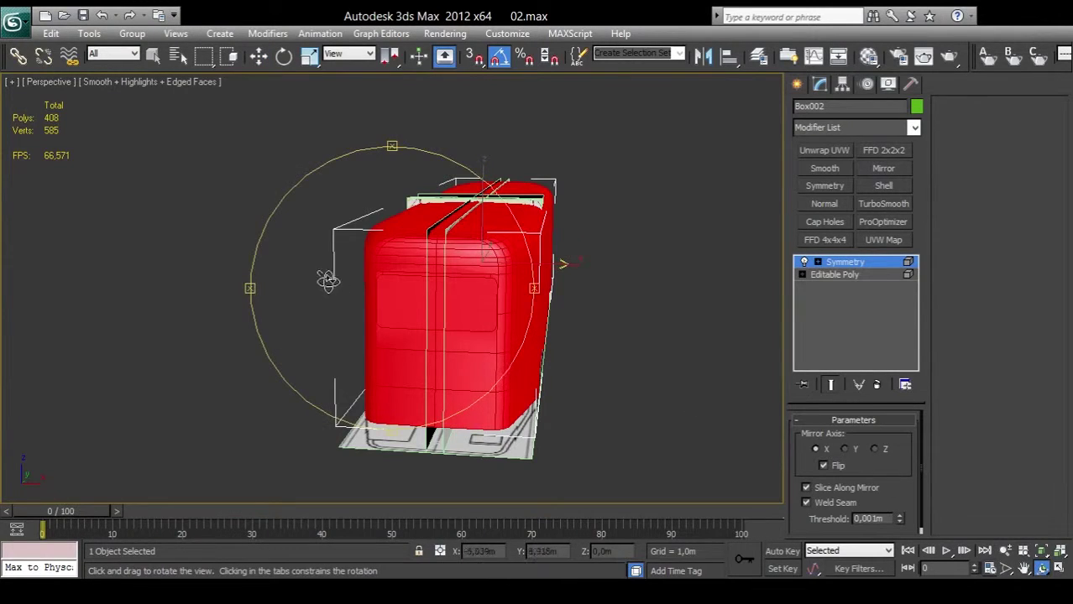
mouse_move(328, 283)
mouse_down()
mouse_move(552, 285)
mouse_move(620, 268)
mouse_move(424, 282)
mouse_move(370, 272)
mouse_move(383, 271)
mouse_up()
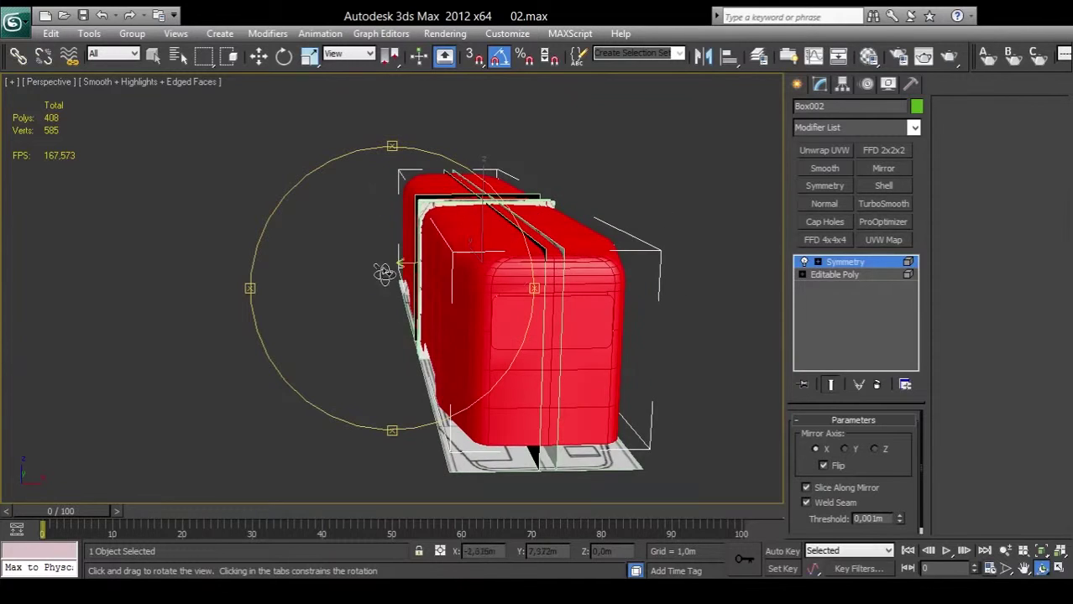
click(806, 488)
mouse_move(382, 321)
mouse_down()
mouse_move(376, 288)
mouse_move(627, 302)
mouse_up()
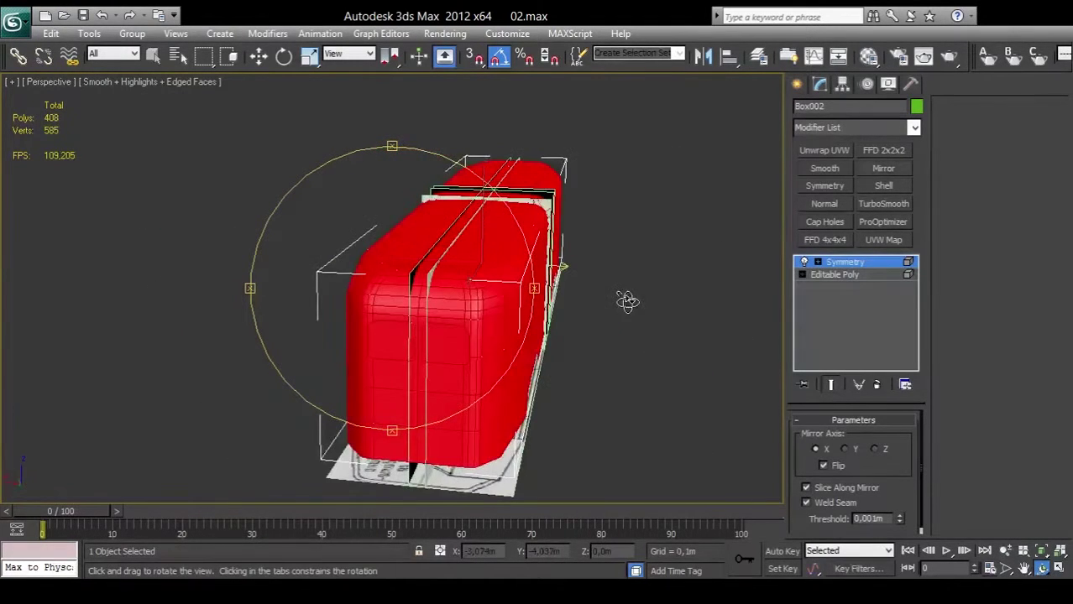
mouse_move(466, 313)
mouse_down()
mouse_move(439, 317)
mouse_move(464, 316)
mouse_move(452, 303)
mouse_move(307, 317)
mouse_move(451, 318)
mouse_up()
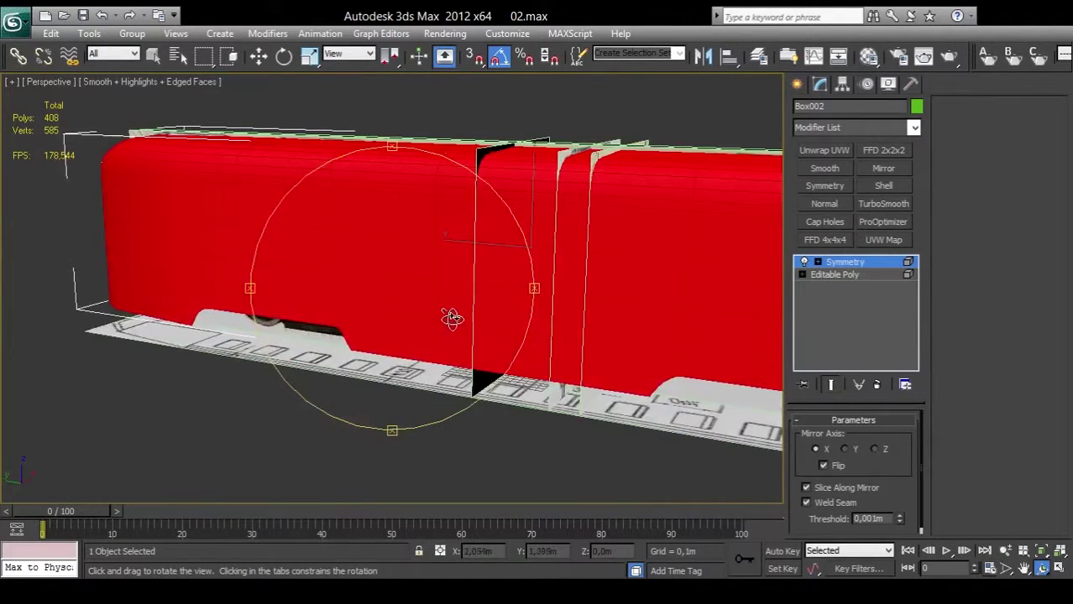
scroll(452, 319, up, 3)
mouse_move(448, 328)
alt+middle_down()
mouse_move(325, 311)
mouse_move(508, 336)
alt+middle_up()
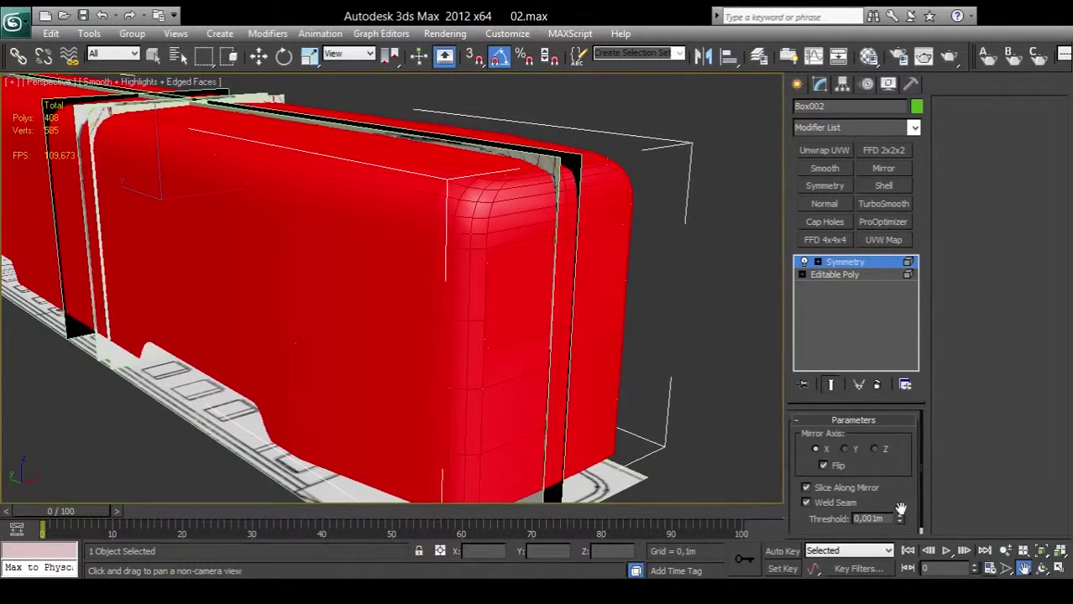
click(1041, 569)
drag(495, 300, 429, 288)
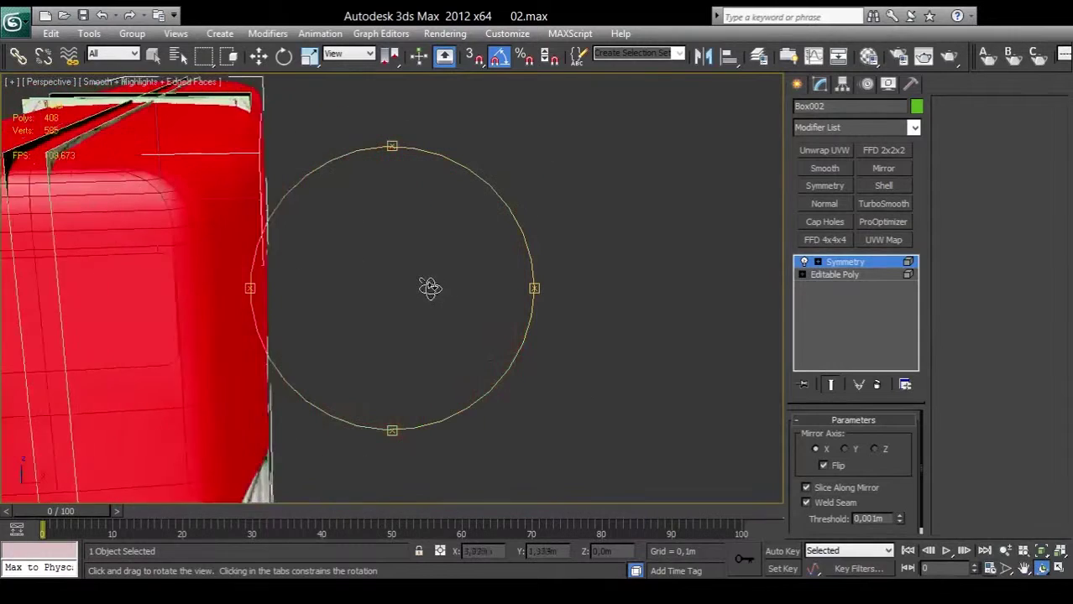
mouse_move(429, 288)
alt+middle_down()
mouse_move(307, 313)
mouse_move(471, 307)
alt+middle_up()
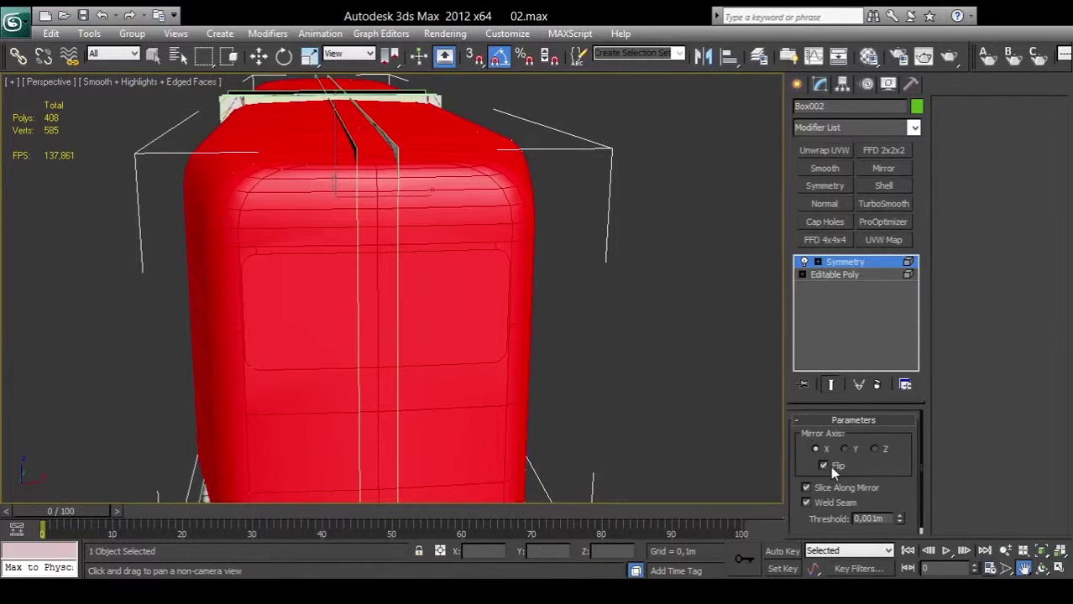
Step: Toggle Weld Seam off and back on, then collapse the Symmetry into the Editable Poly
click(805, 504)
click(804, 504)
click(805, 504)
click(805, 503)
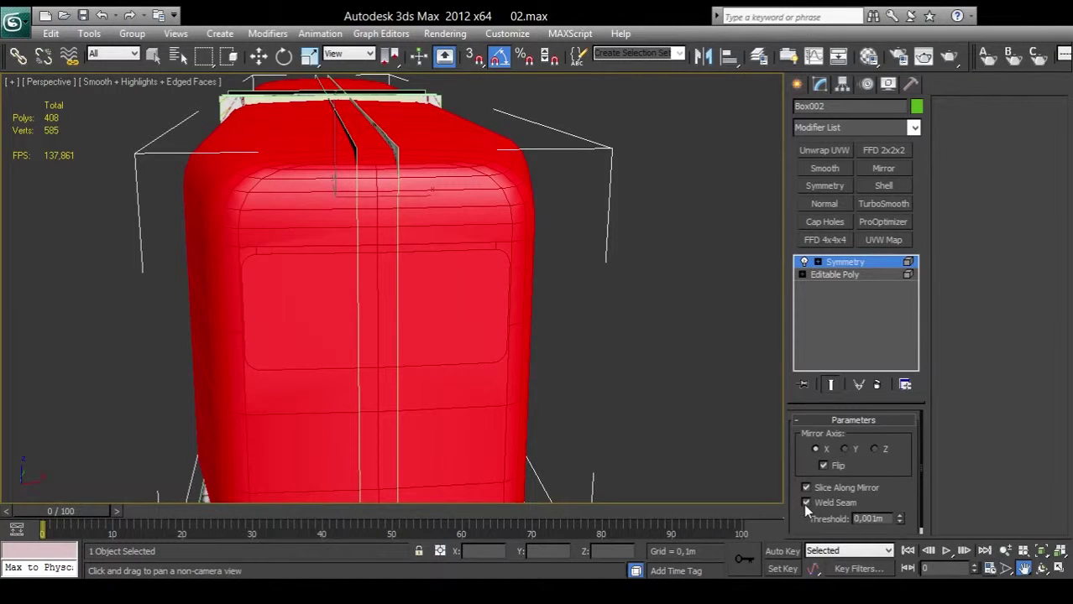
click(878, 384)
click(685, 361)
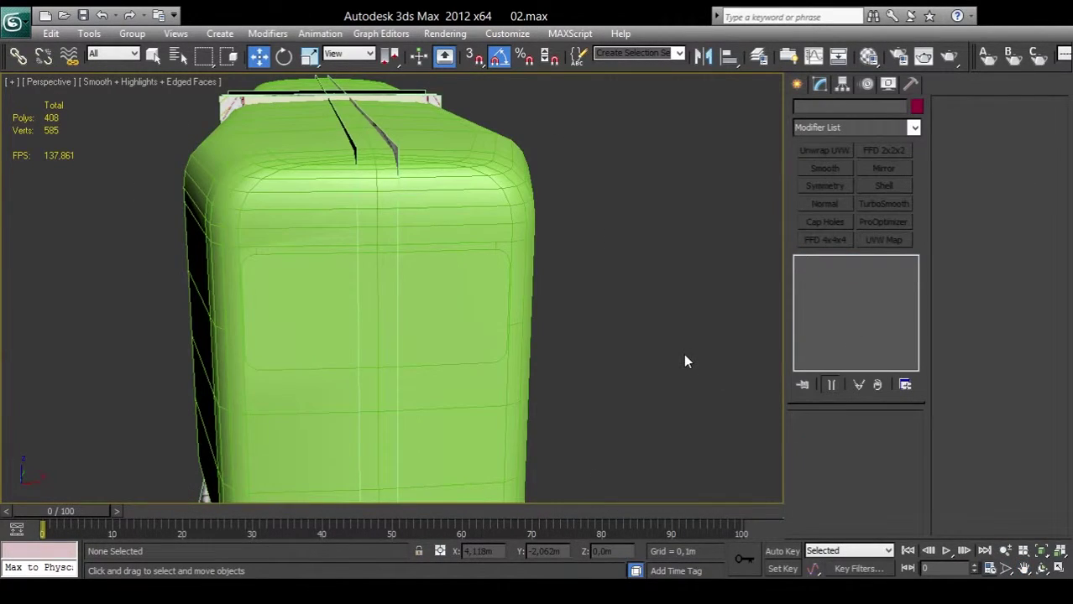
Step: Remove the vertical centre edge from Box002's front face in Edge mode, then orbit to the side
click(511, 338)
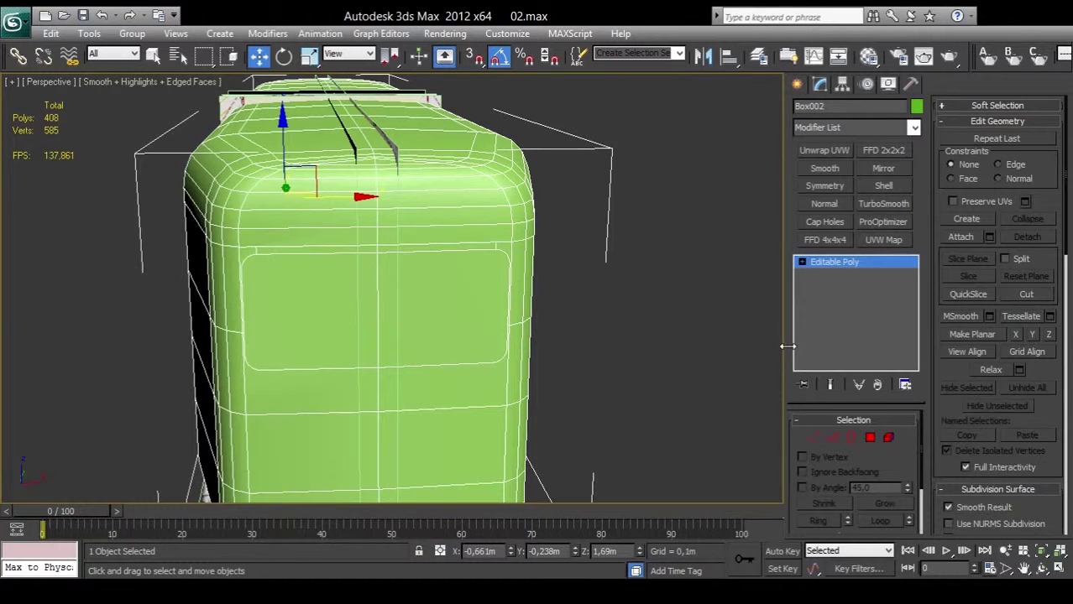
click(813, 438)
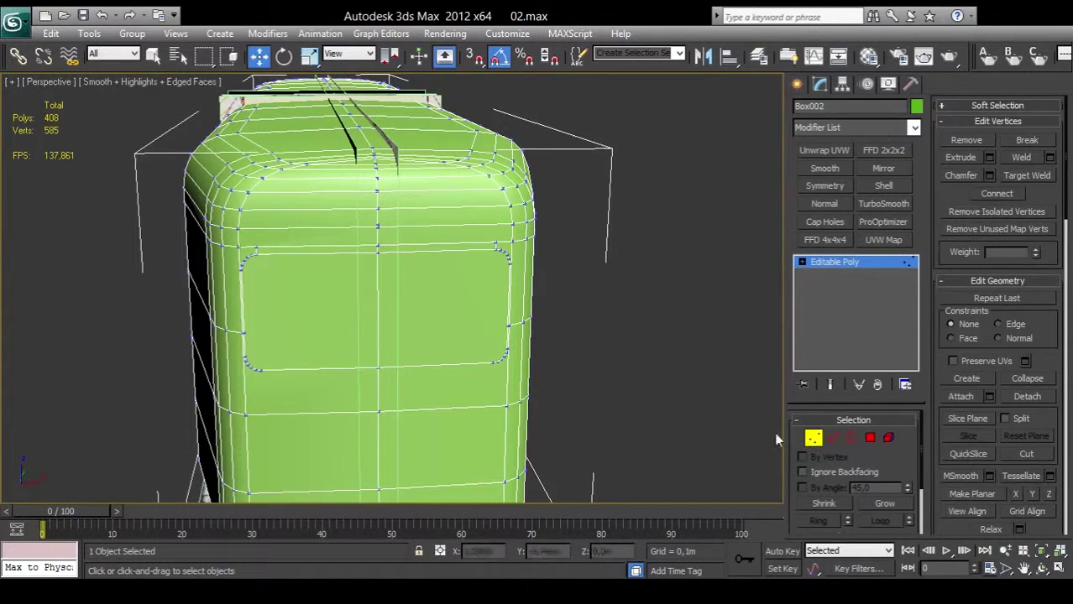
click(832, 437)
click(378, 332)
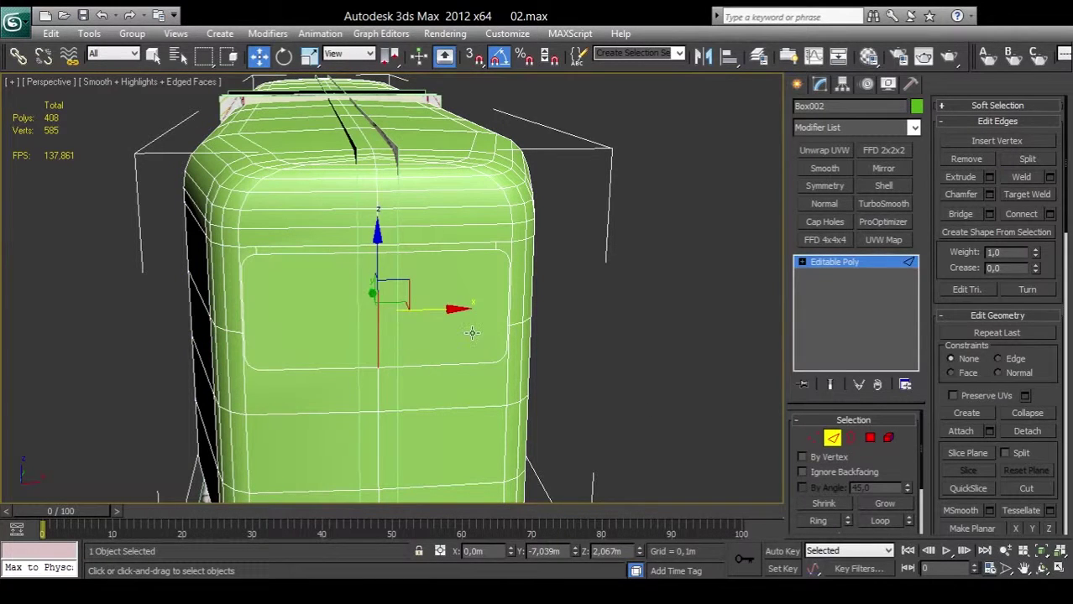
key(BackSpace)
key(z)
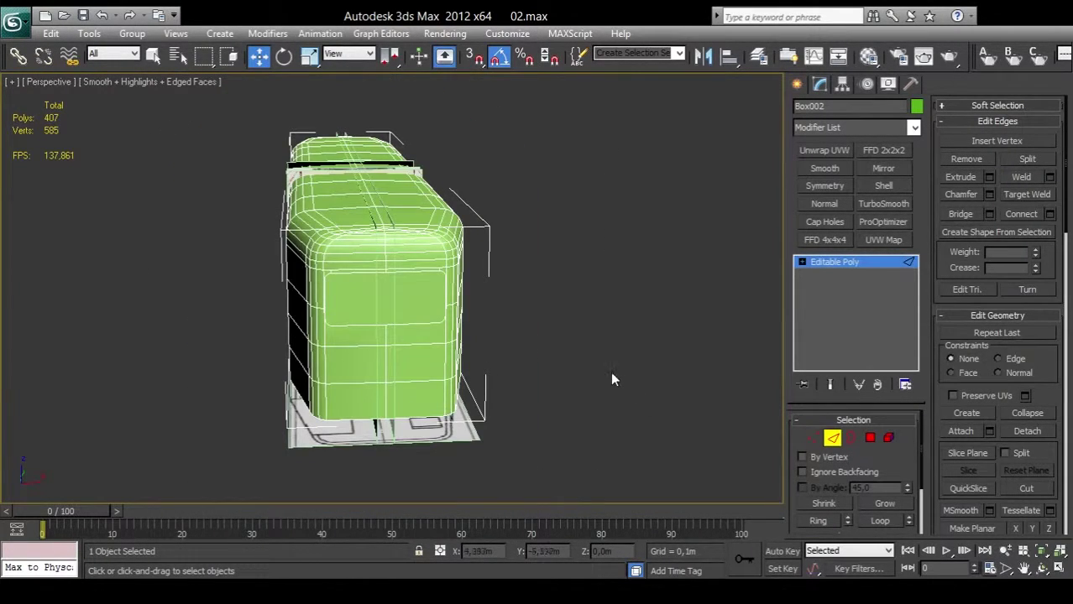
click(1041, 569)
mouse_move(386, 287)
mouse_down()
mouse_move(503, 300)
mouse_move(286, 307)
mouse_up()
mouse_move(286, 307)
middle_down()
mouse_move(476, 319)
mouse_move(466, 349)
middle_up()
scroll(466, 348, up, 5)
drag(515, 390, 300, 282)
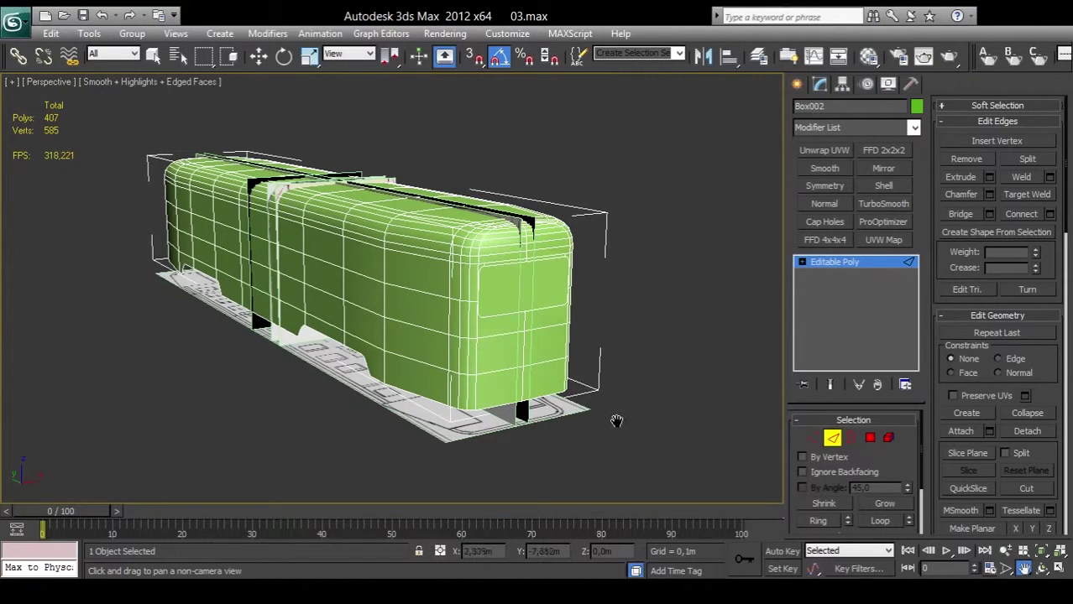
Step: Add a Shell modifier to the tram body with an Outer Amount of 0,04m
click(1041, 568)
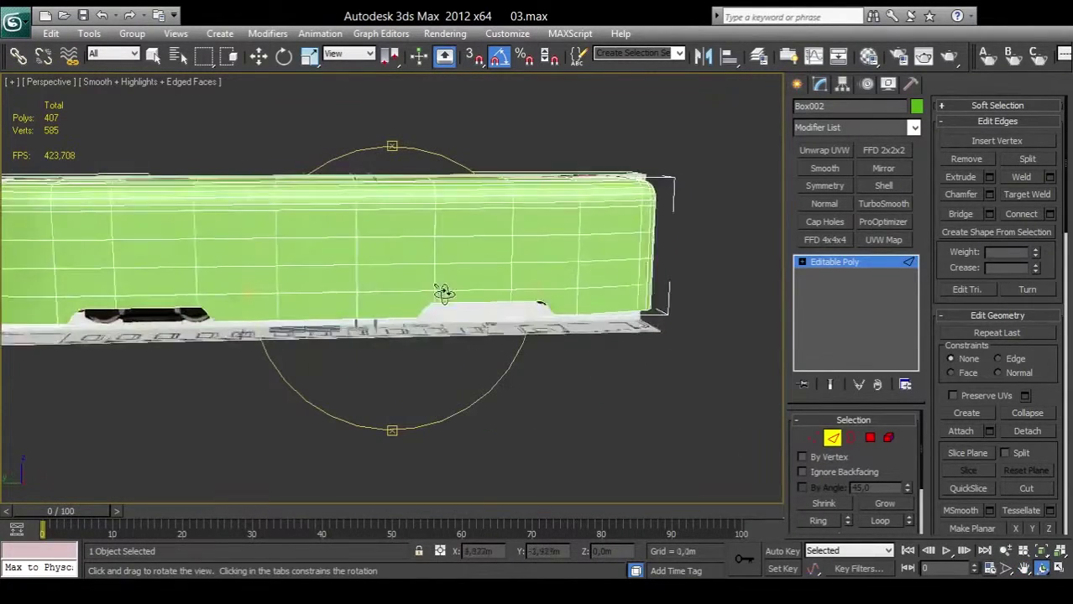
mouse_move(319, 294)
mouse_down()
mouse_move(353, 294)
mouse_move(362, 316)
mouse_move(411, 292)
mouse_up()
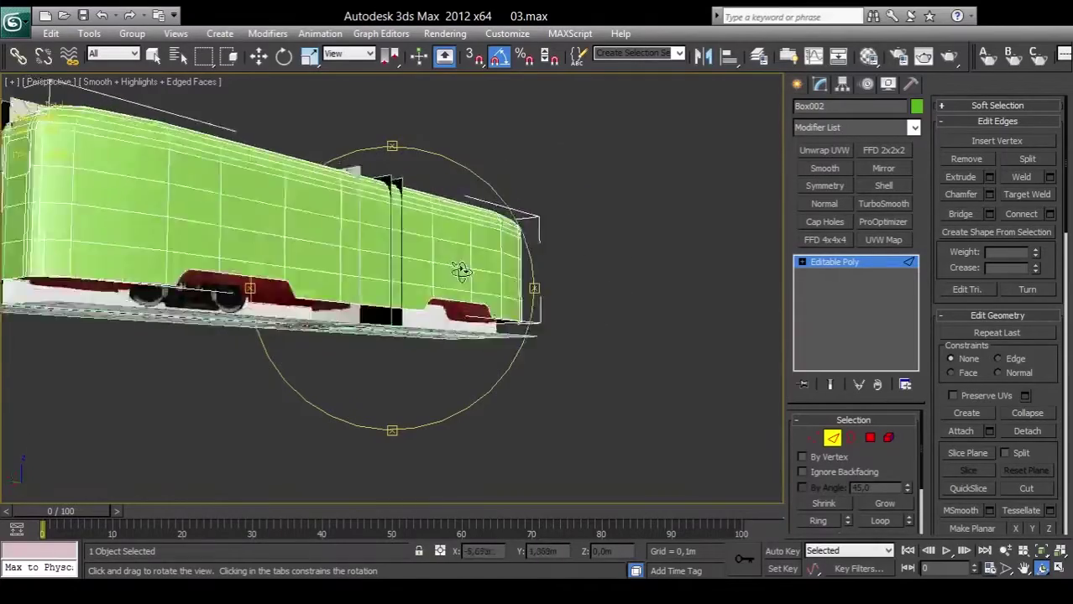
mouse_move(411, 291)
mouse_down()
mouse_move(545, 287)
mouse_move(335, 292)
mouse_move(426, 311)
mouse_move(365, 306)
mouse_move(375, 310)
mouse_move(567, 339)
mouse_up()
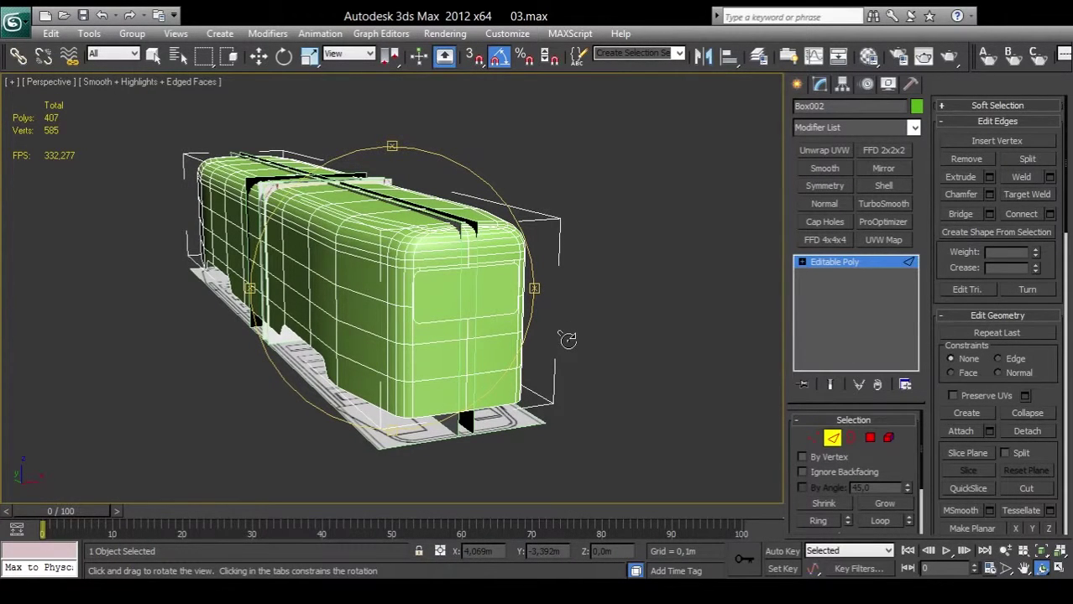
click(883, 185)
right_click(676, 336)
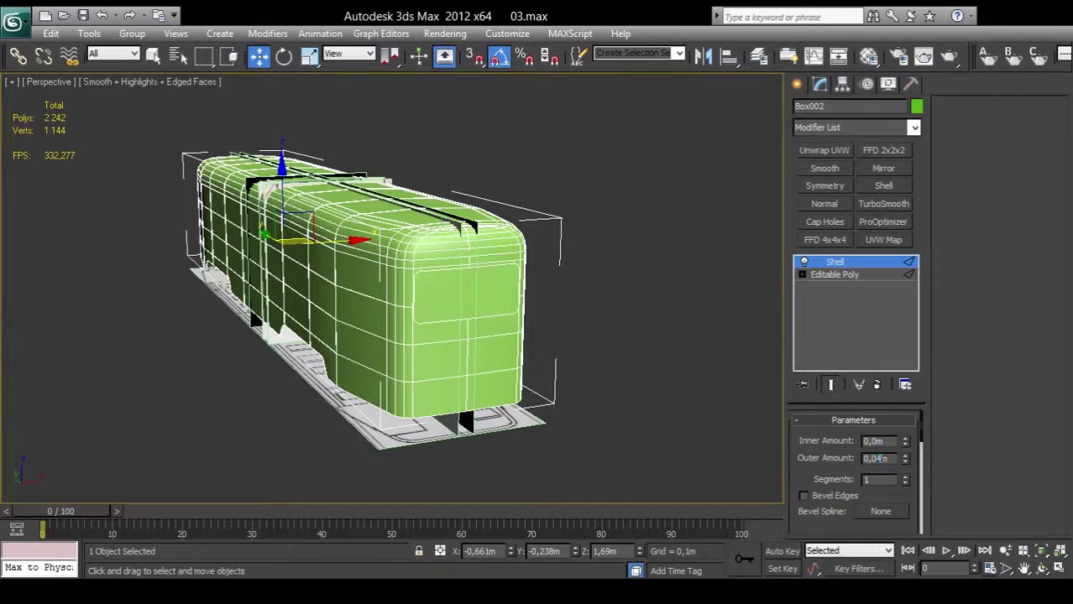
key(Return)
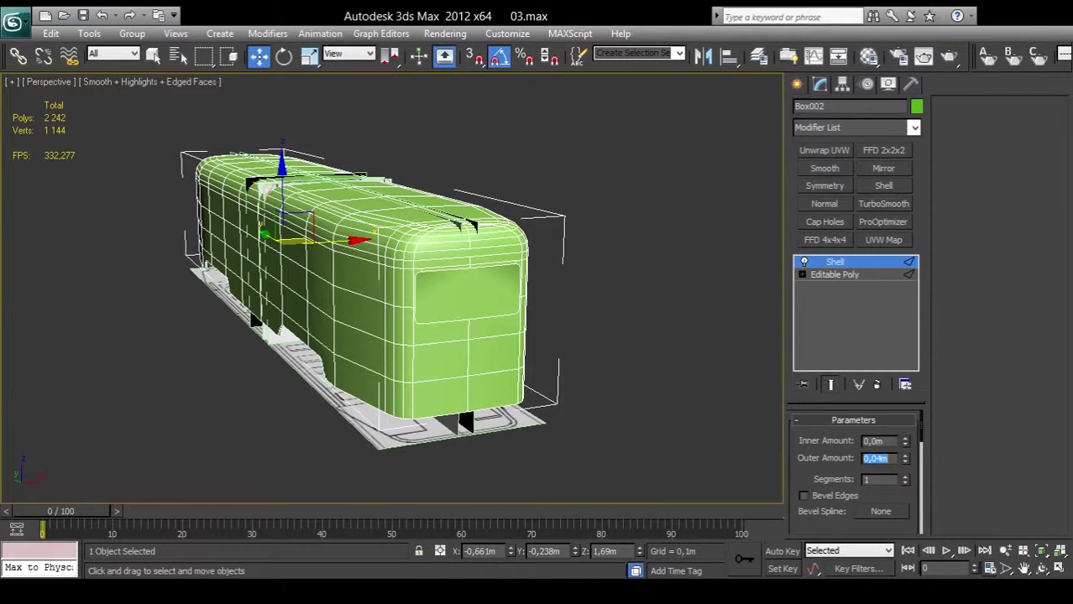
Step: Orbit and zoom around the shelled tram to inspect its side, underside and front end
click(1041, 569)
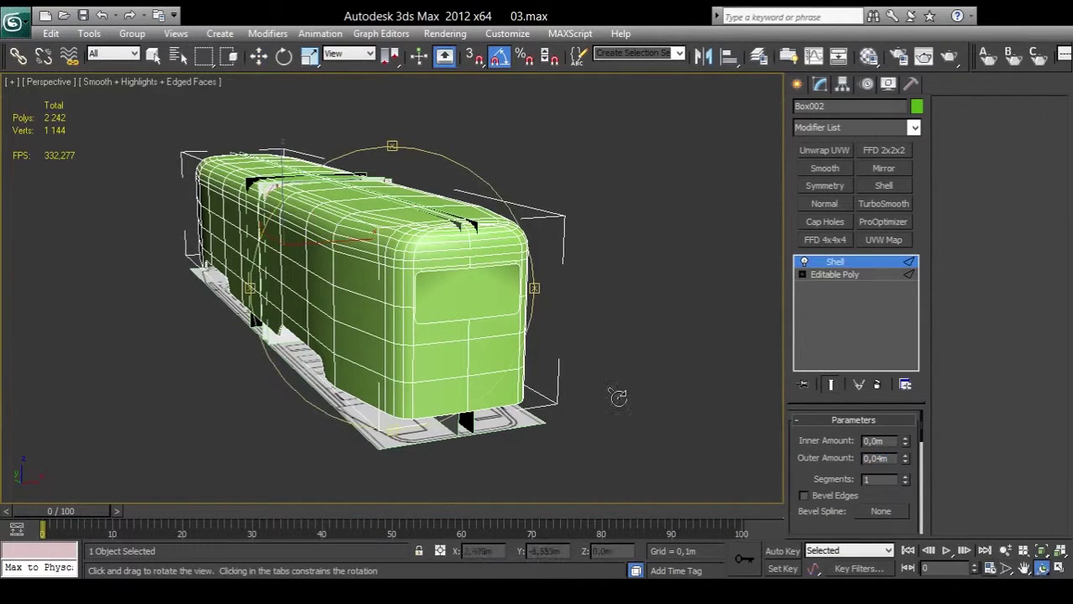
mouse_move(386, 321)
mouse_down()
mouse_move(332, 304)
mouse_move(632, 304)
mouse_move(465, 304)
mouse_move(376, 281)
mouse_move(376, 250)
mouse_up()
scroll(377, 280, up, 5)
scroll(376, 281, down, 2)
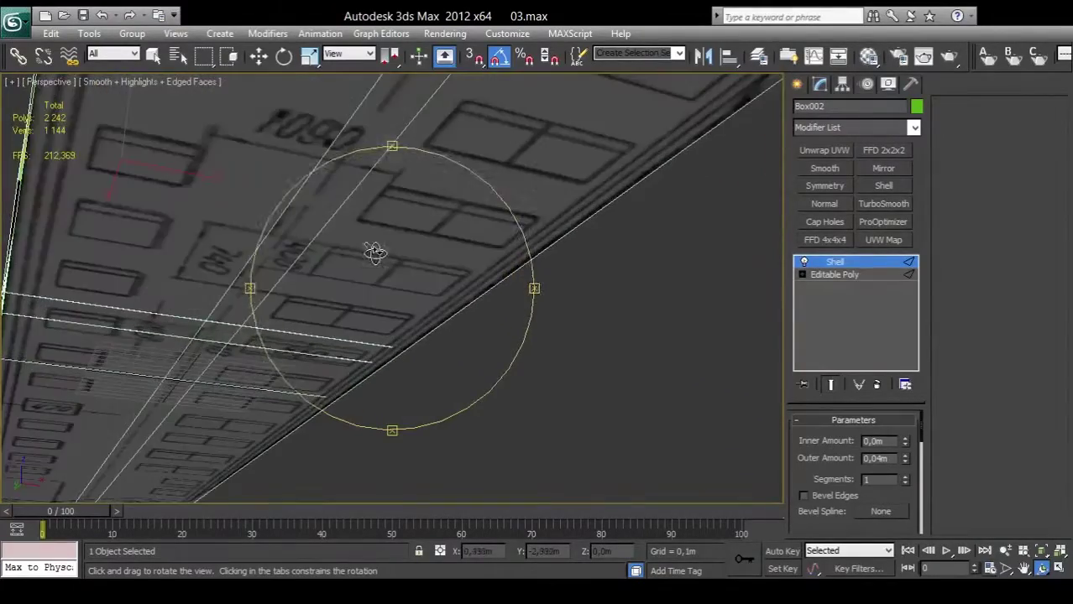
mouse_move(376, 249)
middle_down()
mouse_move(204, 259)
mouse_move(413, 326)
mouse_move(358, 357)
middle_up()
scroll(413, 326, up, 5)
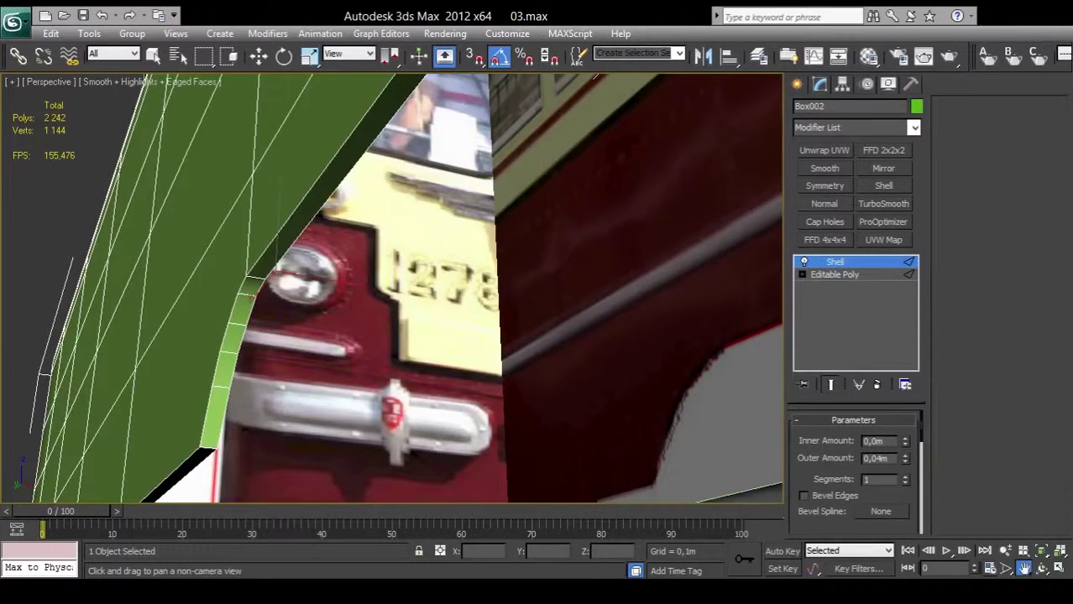
alt+middle_drag(395, 275, 388, 322)
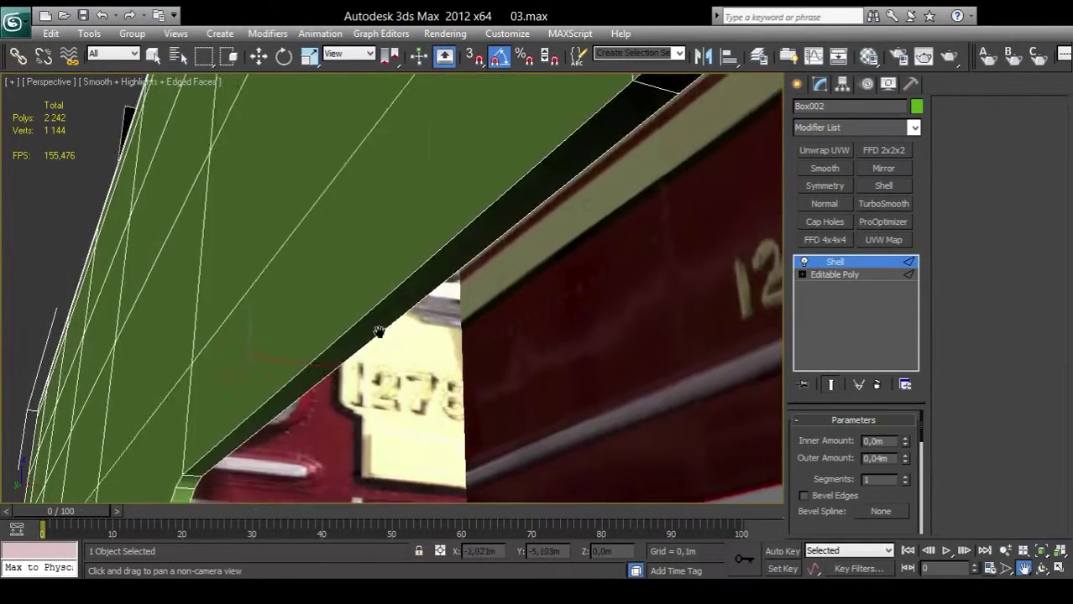
scroll(395, 354, up, 2)
scroll(419, 371, up, 3)
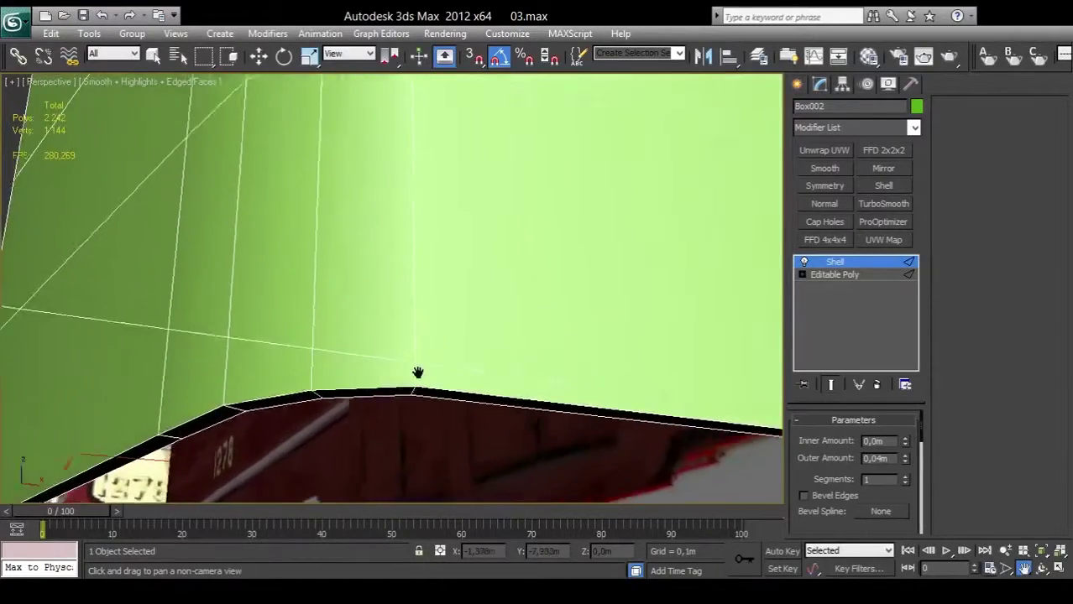
alt+middle_drag(448, 376, 443, 348)
scroll(443, 344, down, 3)
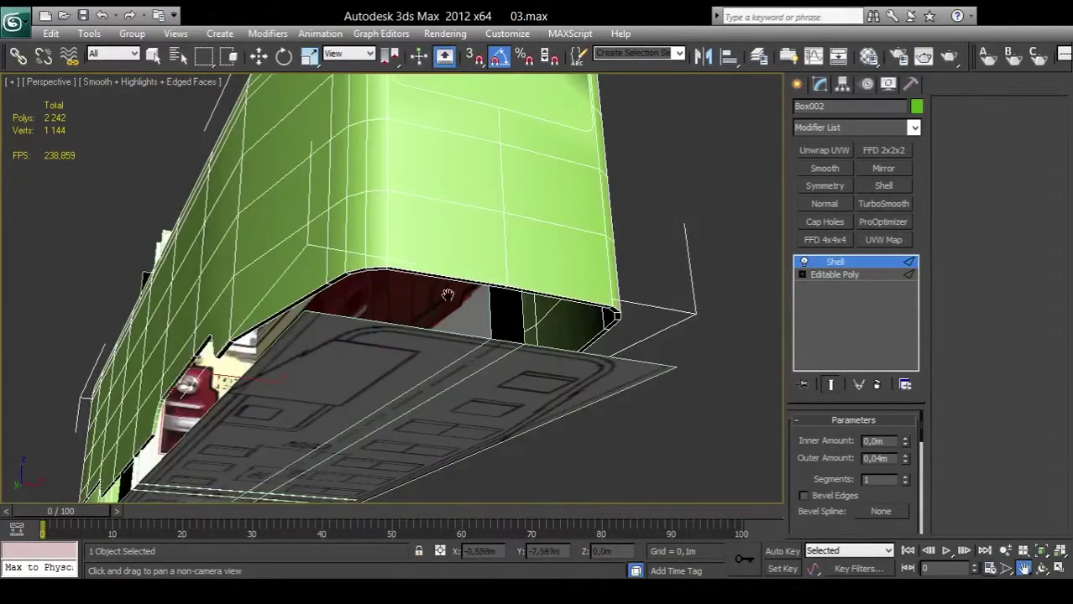
click(1041, 569)
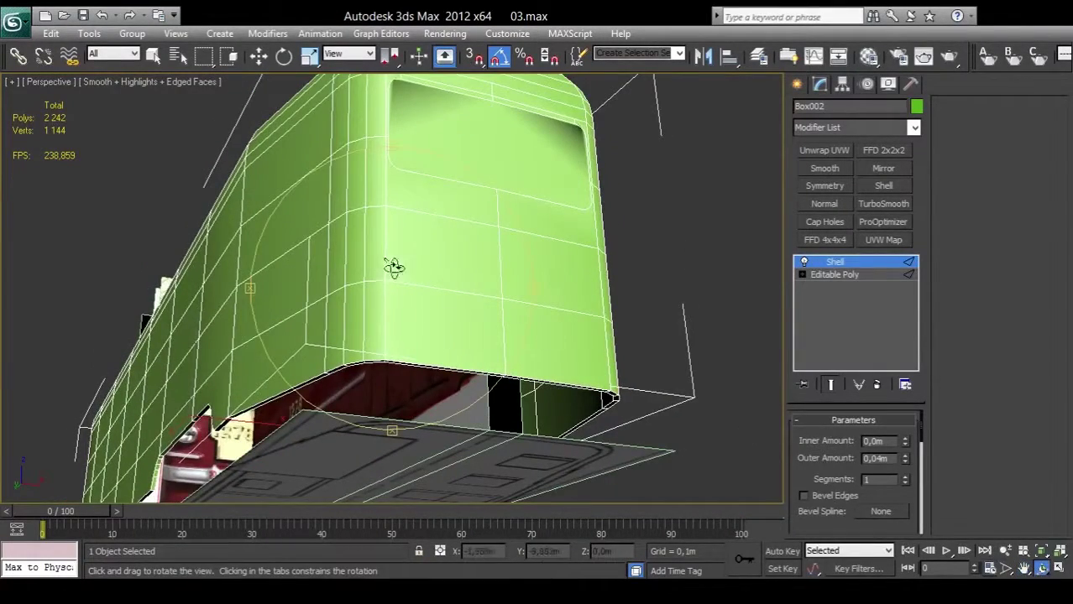
mouse_move(390, 270)
mouse_down()
mouse_move(384, 297)
mouse_move(515, 300)
mouse_up()
middle_drag(515, 300, 512, 295)
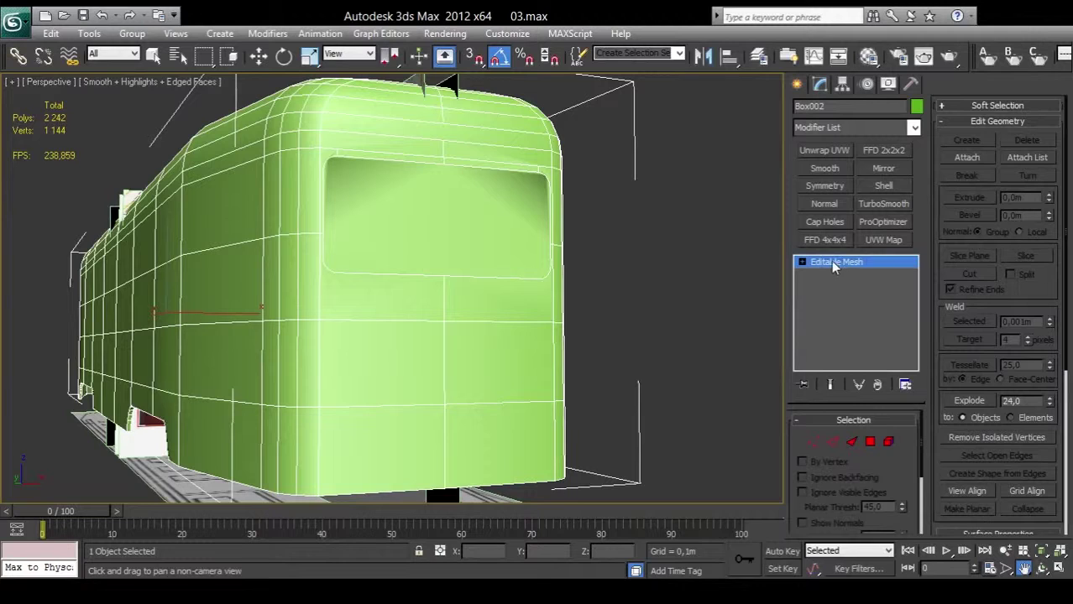
Step: Convert the body back to Editable Poly and zoom in over the tram's front window
right_click(861, 371)
click(703, 335)
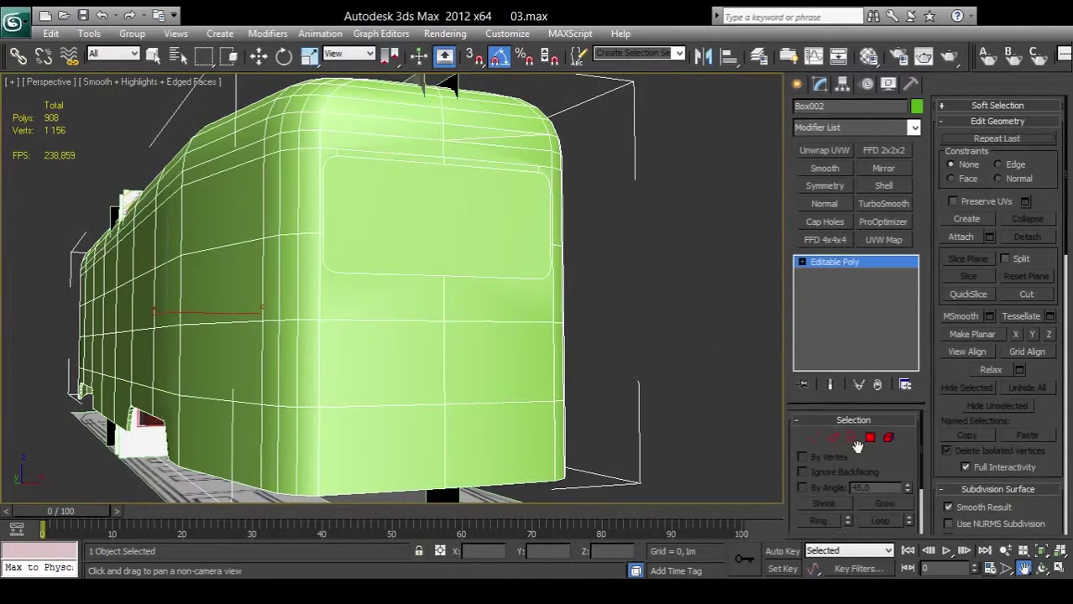
click(870, 437)
key(w)
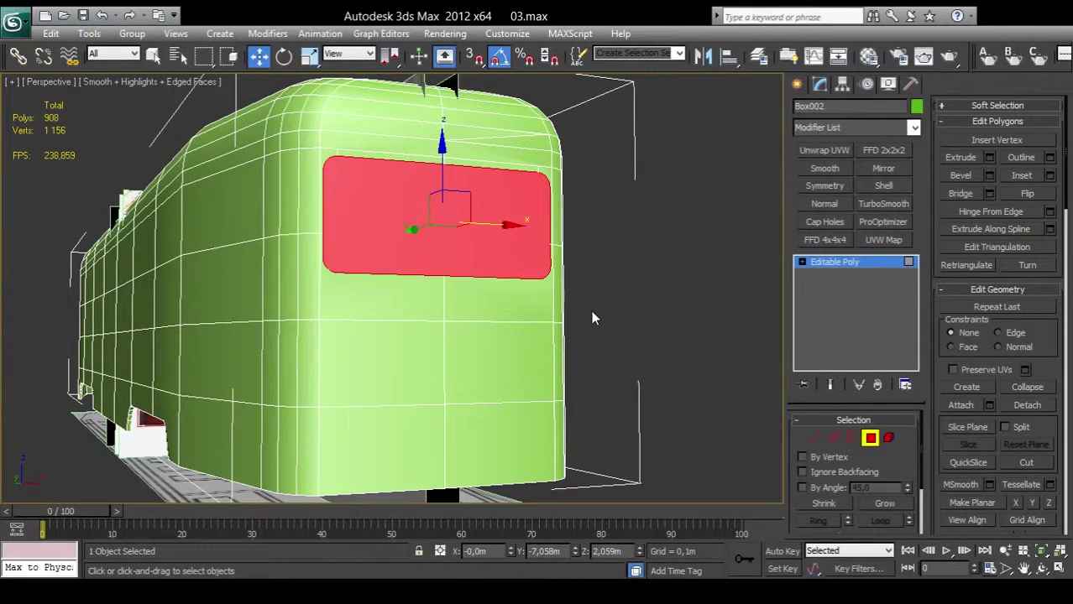
click(1041, 569)
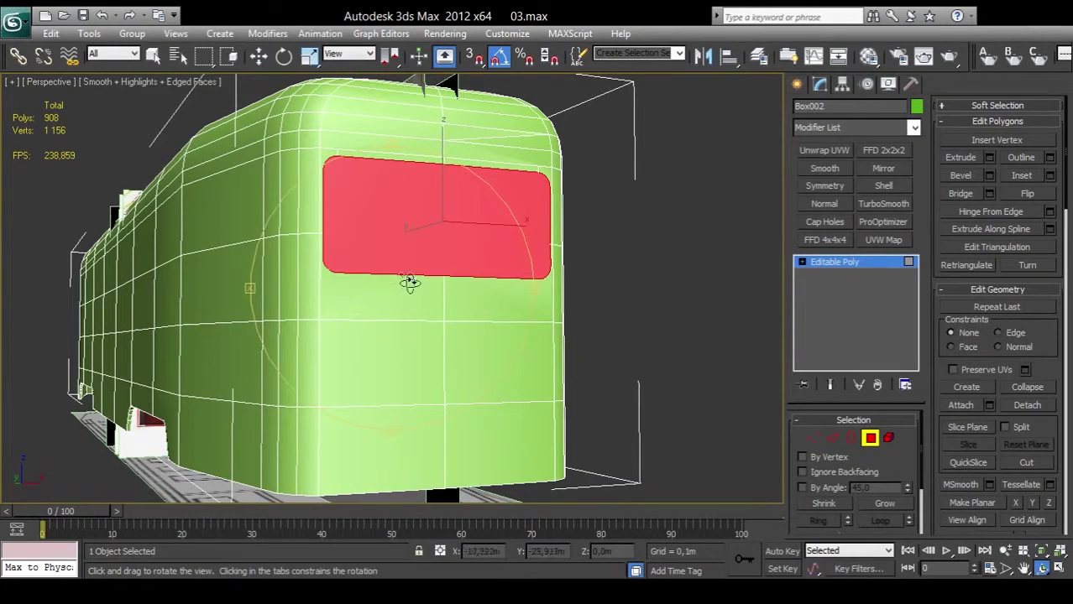
mouse_move(409, 283)
mouse_down()
mouse_move(371, 267)
mouse_move(354, 292)
mouse_up()
middle_drag(509, 271, 491, 278)
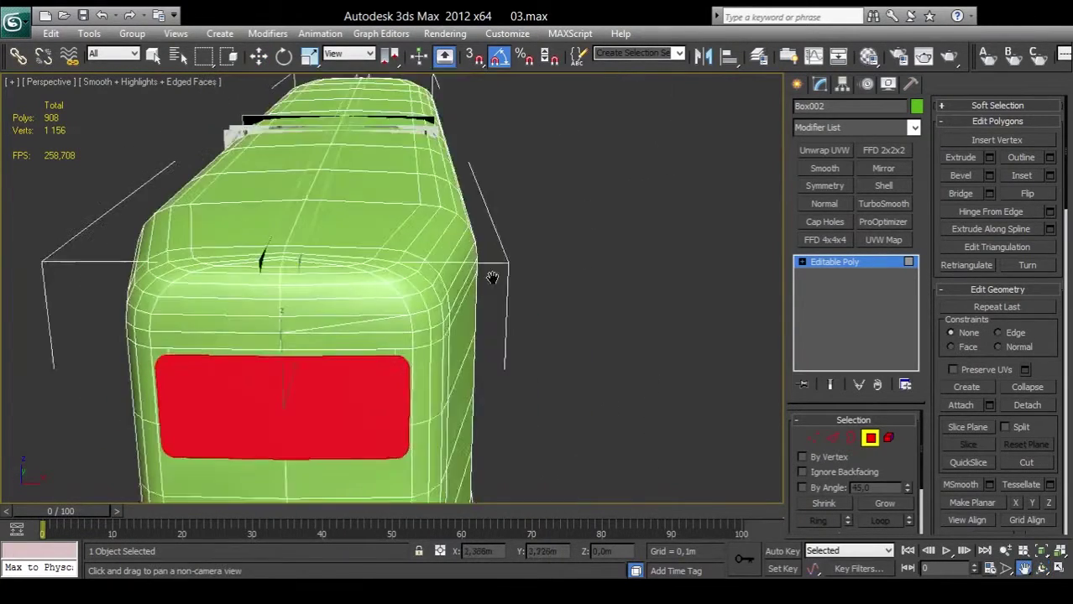
scroll(470, 294, up, 2)
scroll(441, 344, up, 3)
scroll(470, 353, up, 2)
scroll(500, 335, up, 2)
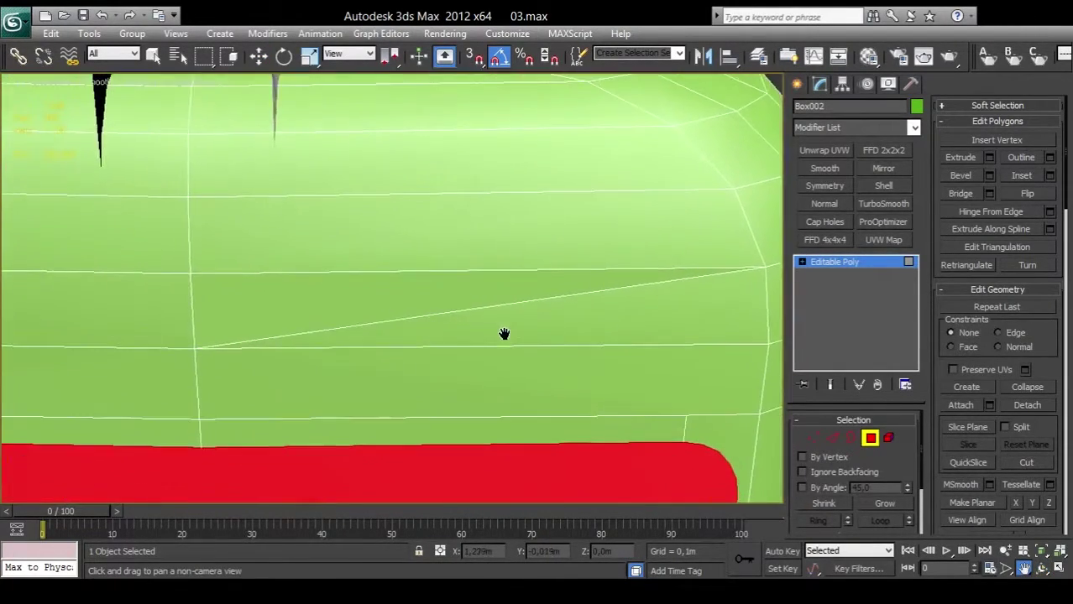
right_click(475, 320)
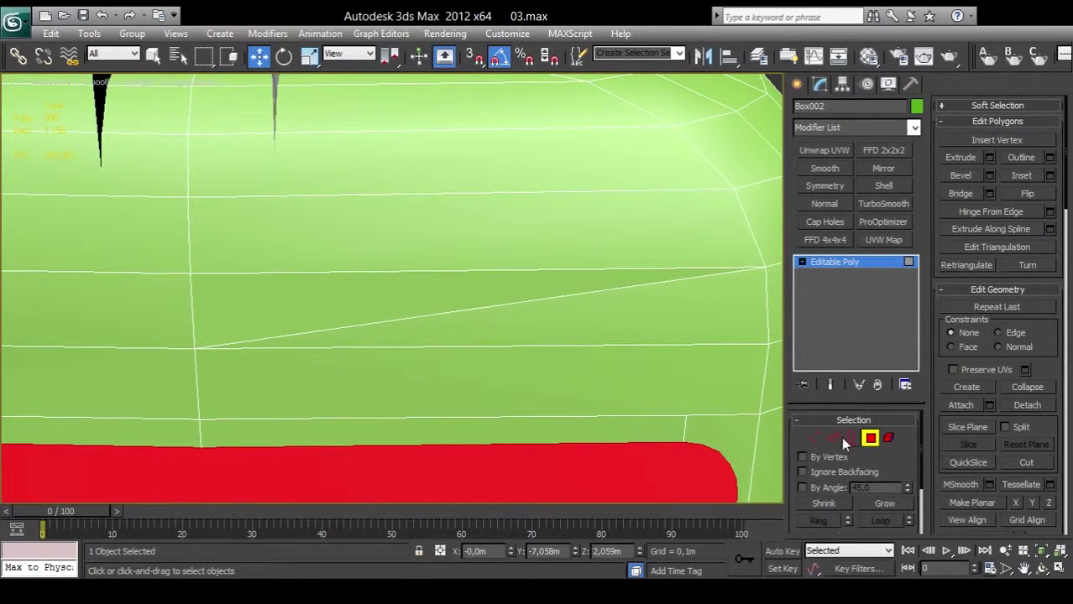
Step: Remove the stray diagonal edge in the slot above the front window
click(844, 439)
click(491, 304)
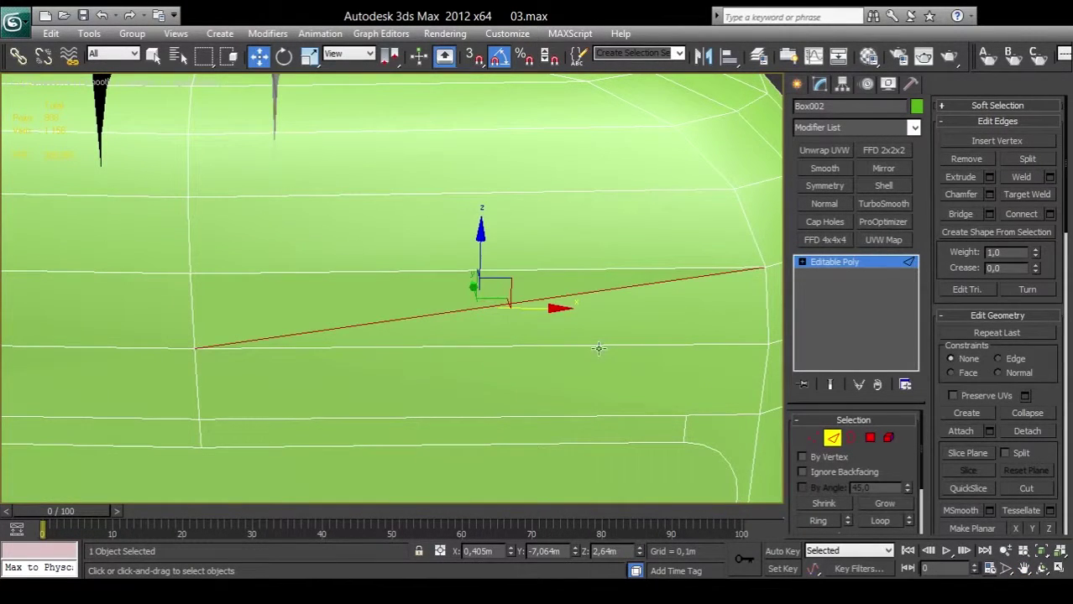
key(z)
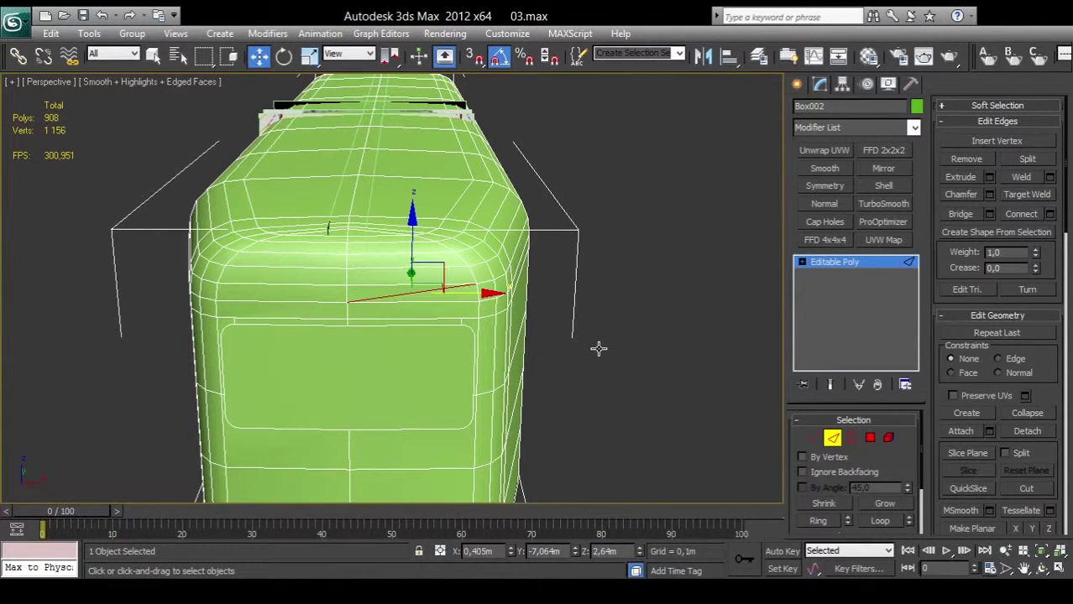
key(BackSpace)
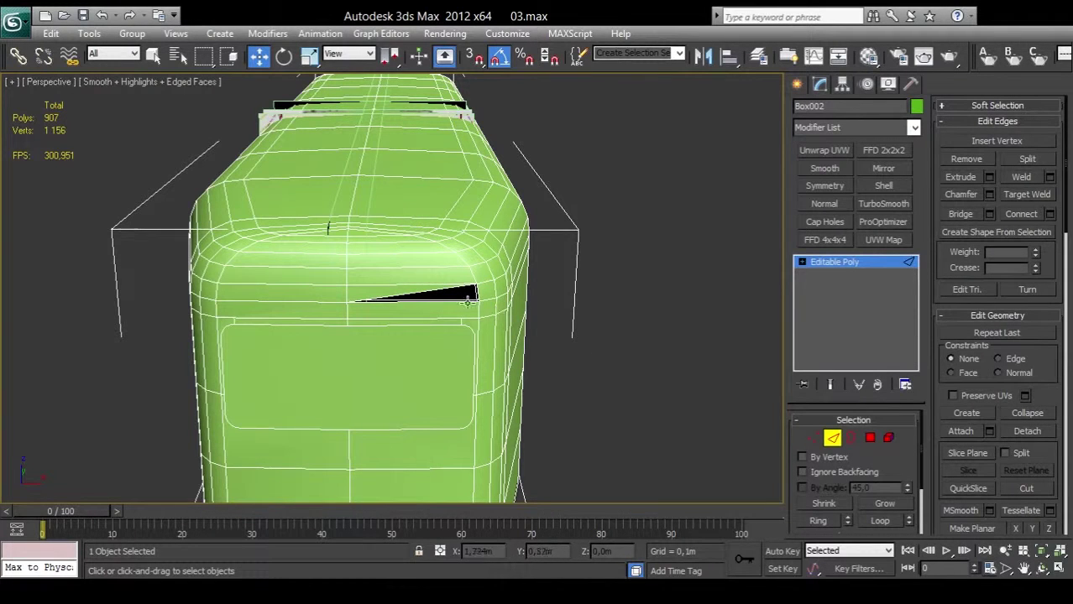
Step: Delete the three broken slot polygons above the window
key(4)
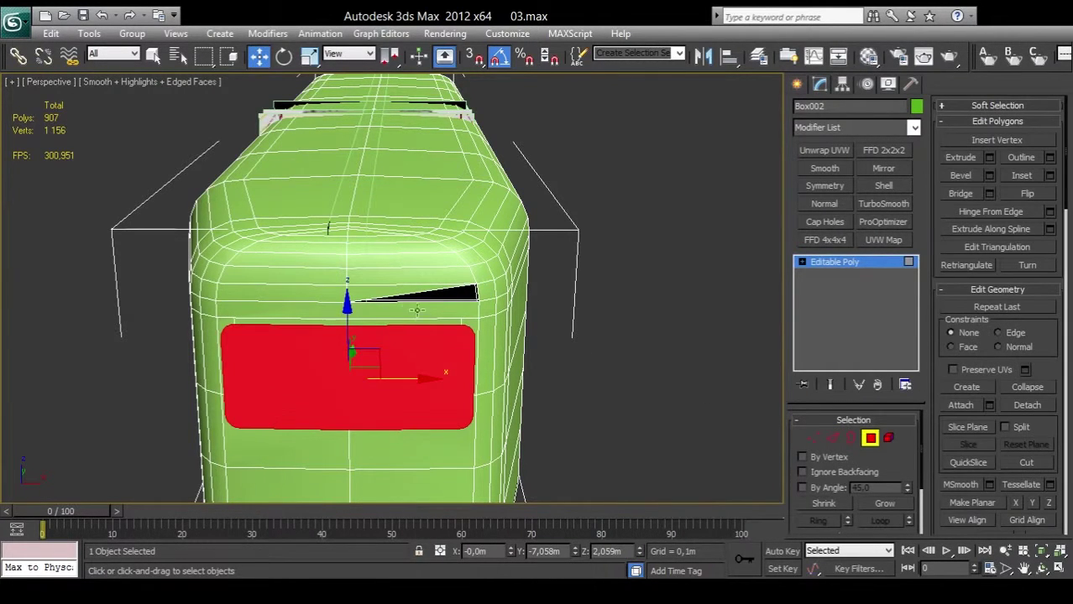
click(373, 294)
key(Delete)
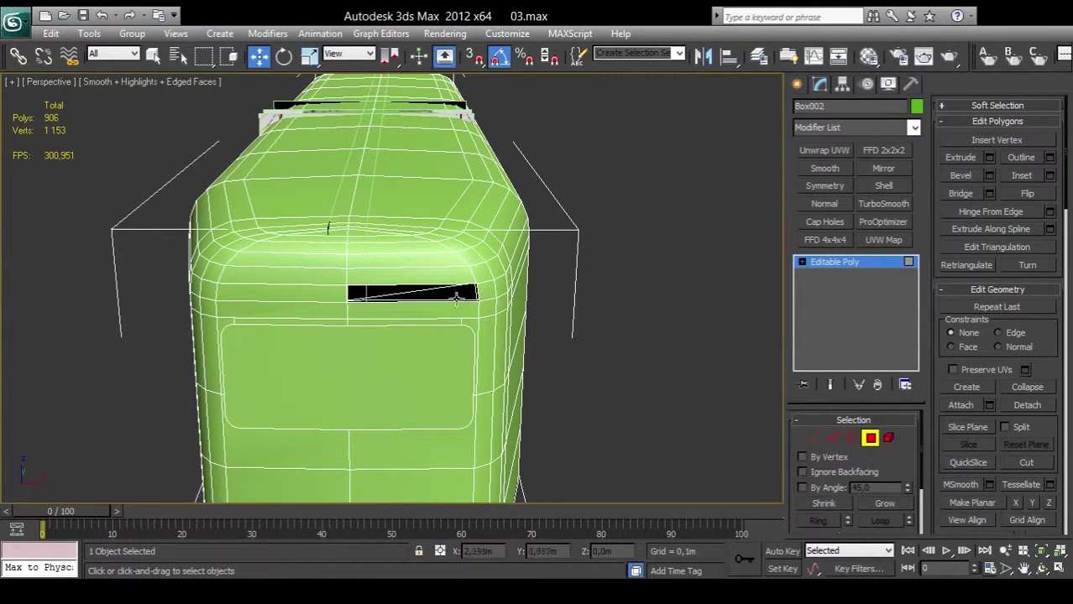
click(416, 291)
key(Delete)
click(426, 291)
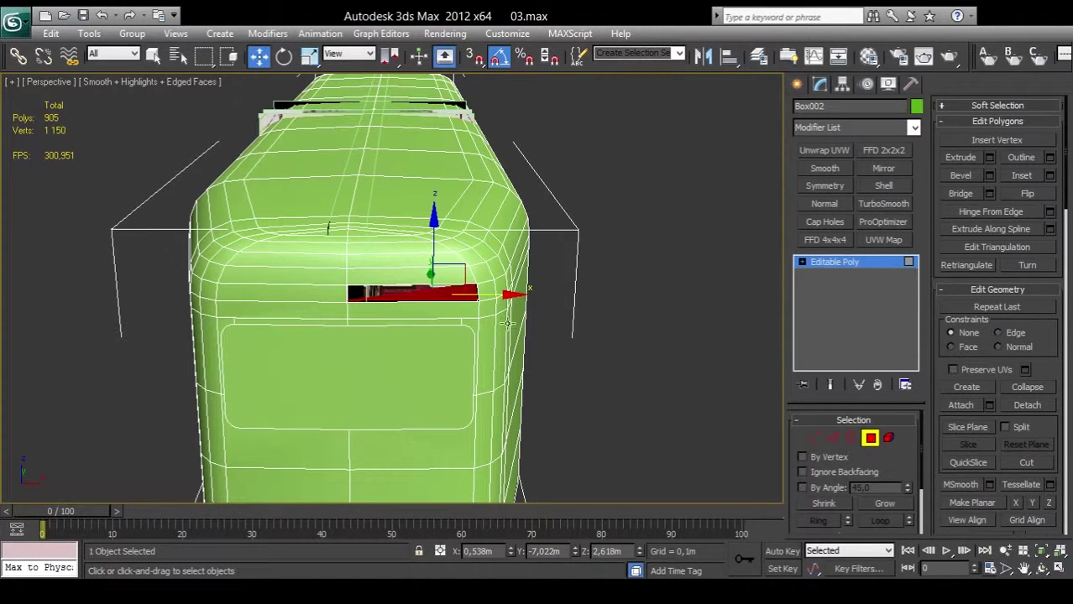
key(Delete)
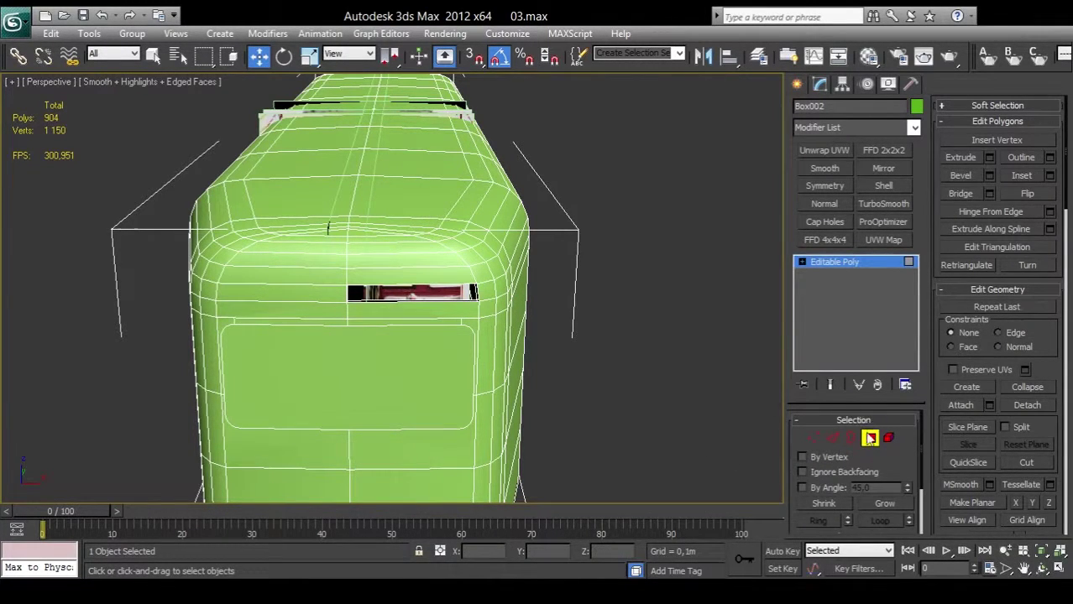
Step: Bridge the slot's top and bottom edges to fill it with a single face
click(834, 439)
click(421, 296)
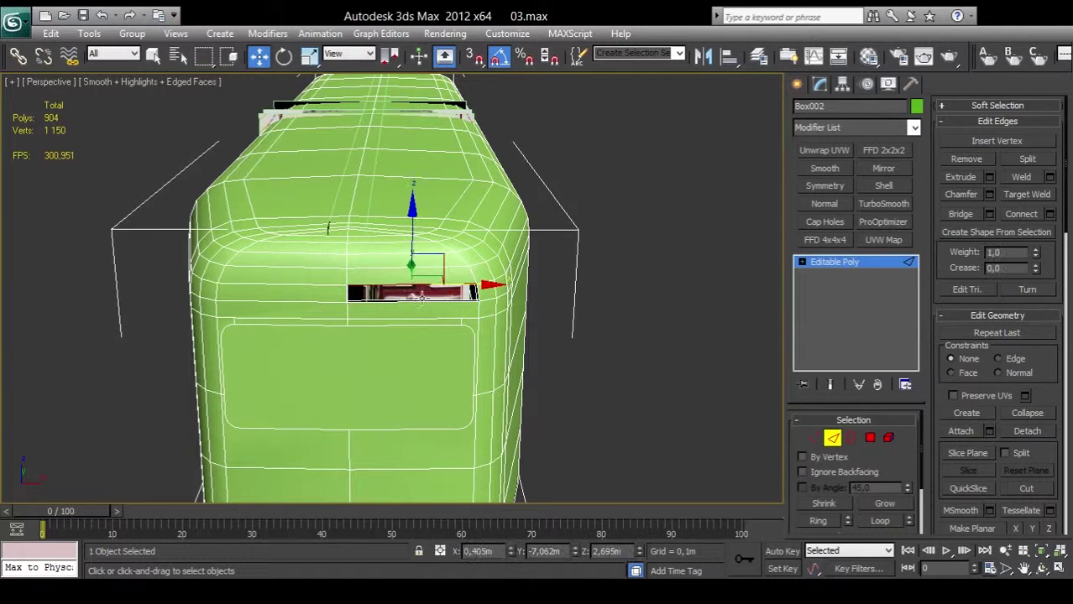
ctrl+click(408, 302)
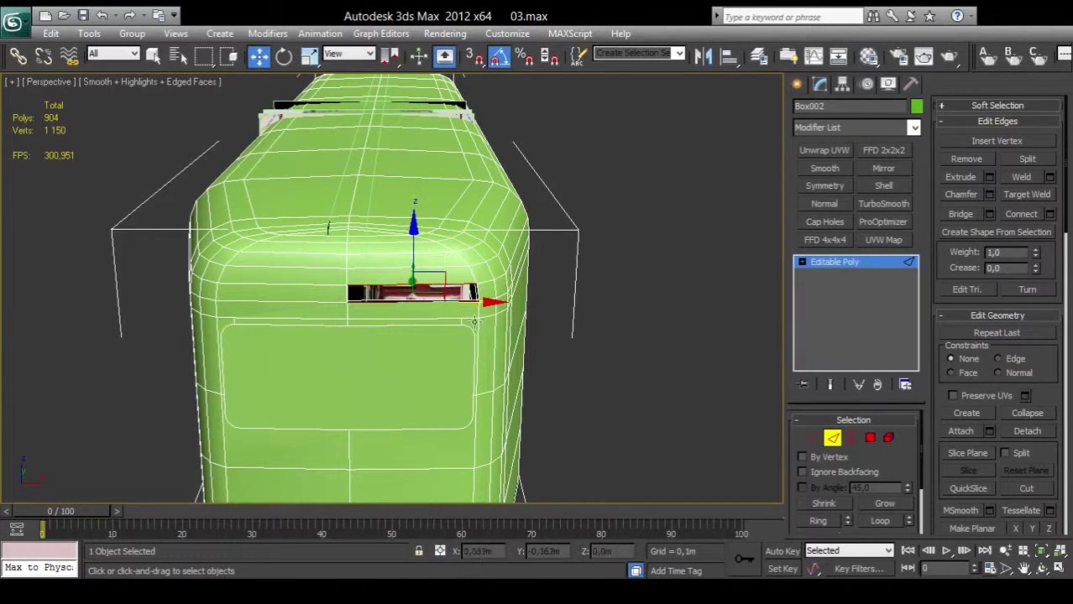
click(962, 214)
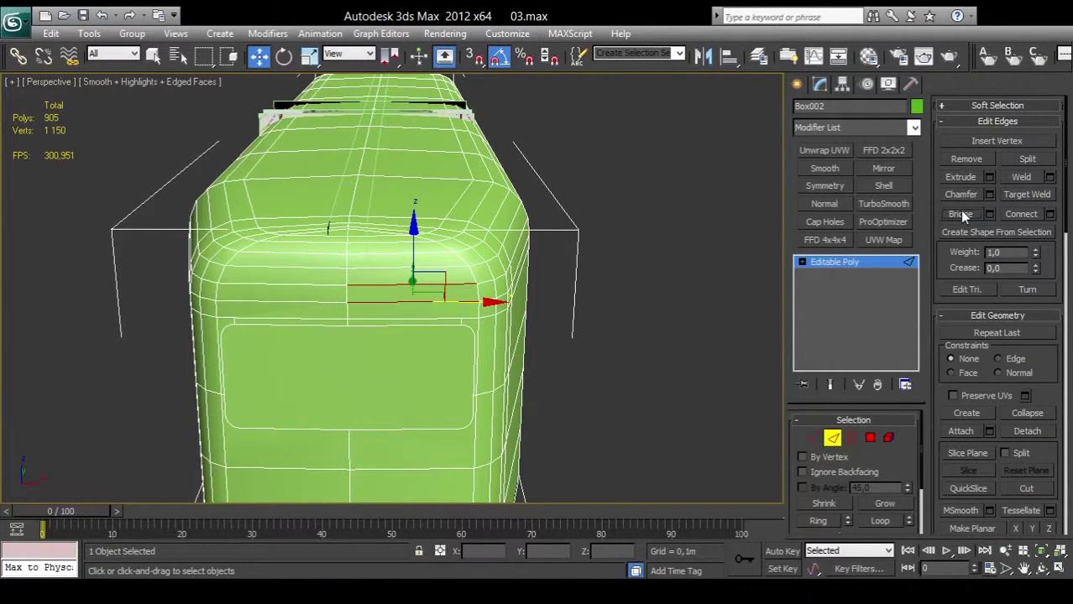
click(1041, 550)
Step: Bridge the top and bottom edges of the remaining slot gap with a new face
click(1041, 569)
mouse_move(415, 352)
mouse_down()
mouse_move(509, 309)
mouse_move(606, 300)
mouse_move(448, 283)
mouse_up()
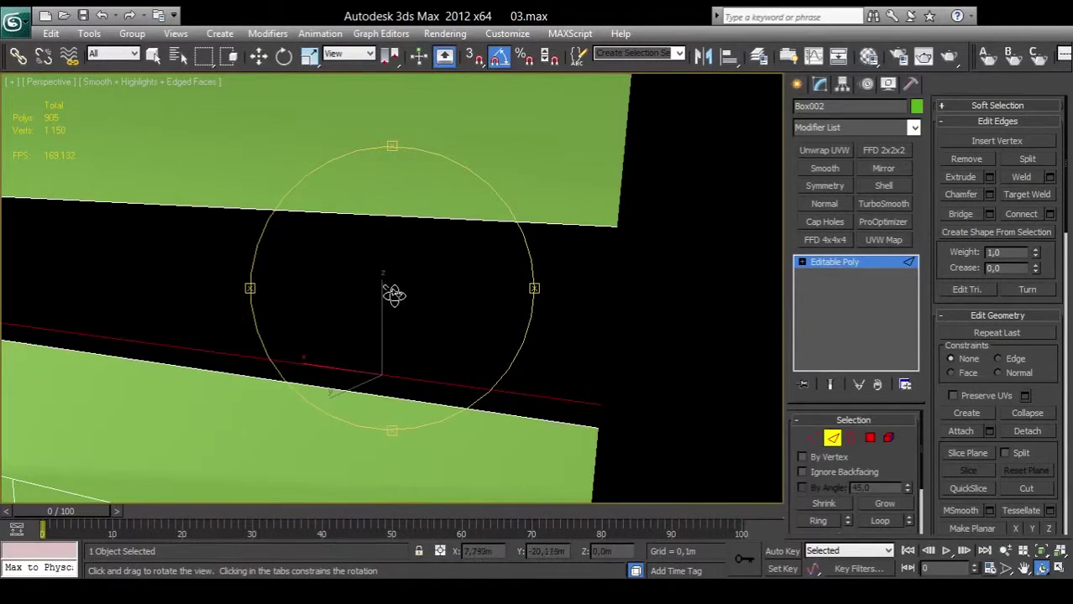
right_click(394, 264)
click(383, 215)
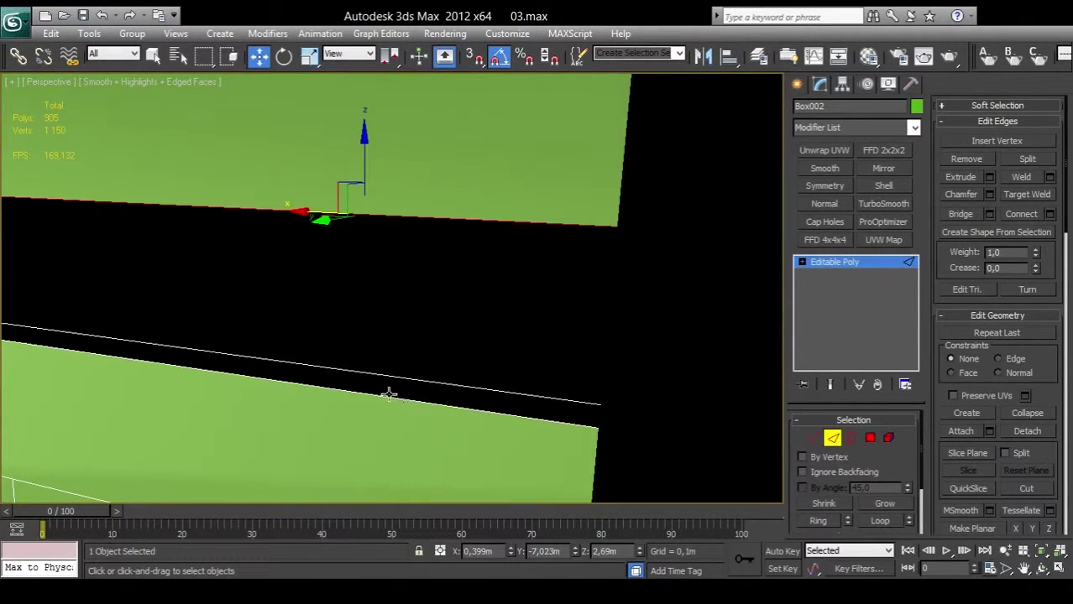
ctrl+click(390, 395)
click(955, 216)
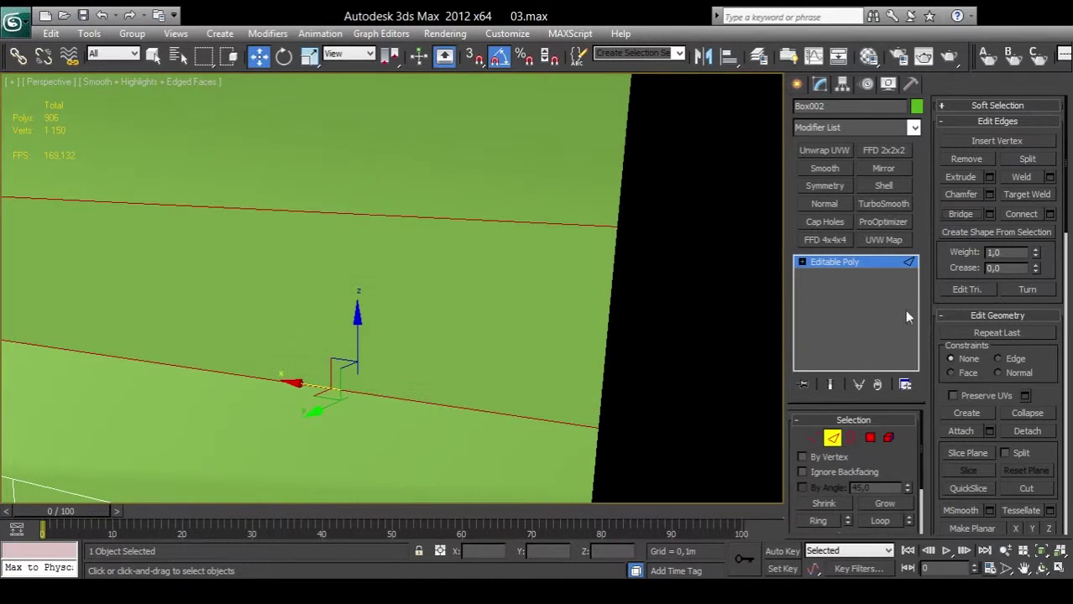
Step: Bring the whole tram front back into view and reselect Box002
click(1041, 569)
mouse_move(419, 304)
mouse_down()
mouse_move(471, 315)
mouse_move(371, 307)
mouse_move(395, 306)
mouse_move(408, 325)
mouse_up()
mouse_move(408, 325)
middle_down()
mouse_move(357, 388)
mouse_move(498, 286)
middle_up()
scroll(483, 315, down, 3)
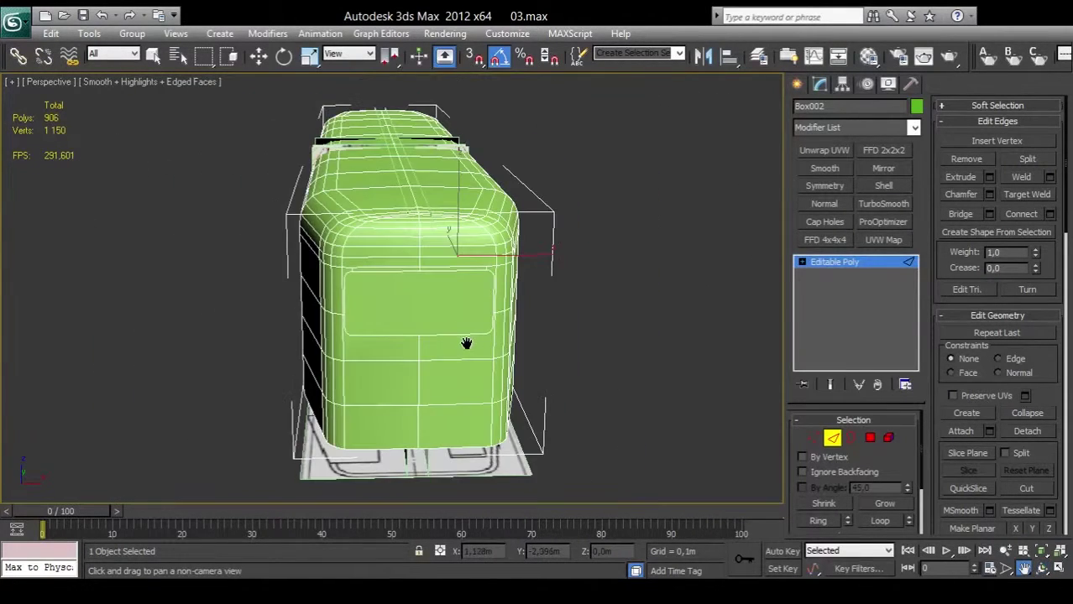
right_click(627, 281)
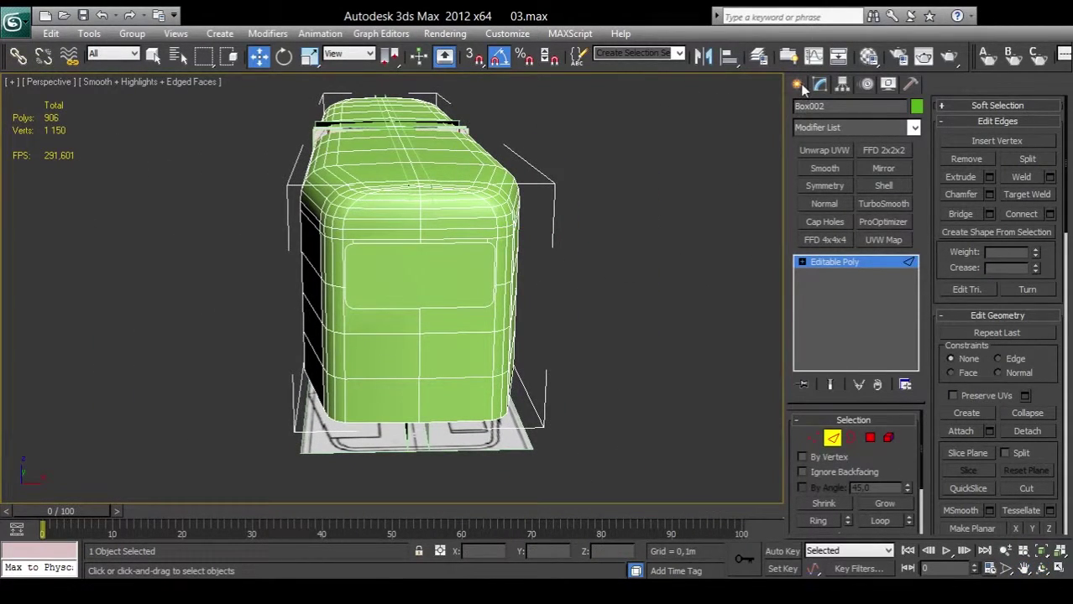
click(797, 84)
click(642, 320)
scroll(643, 320, up, 3)
middle_click(642, 320)
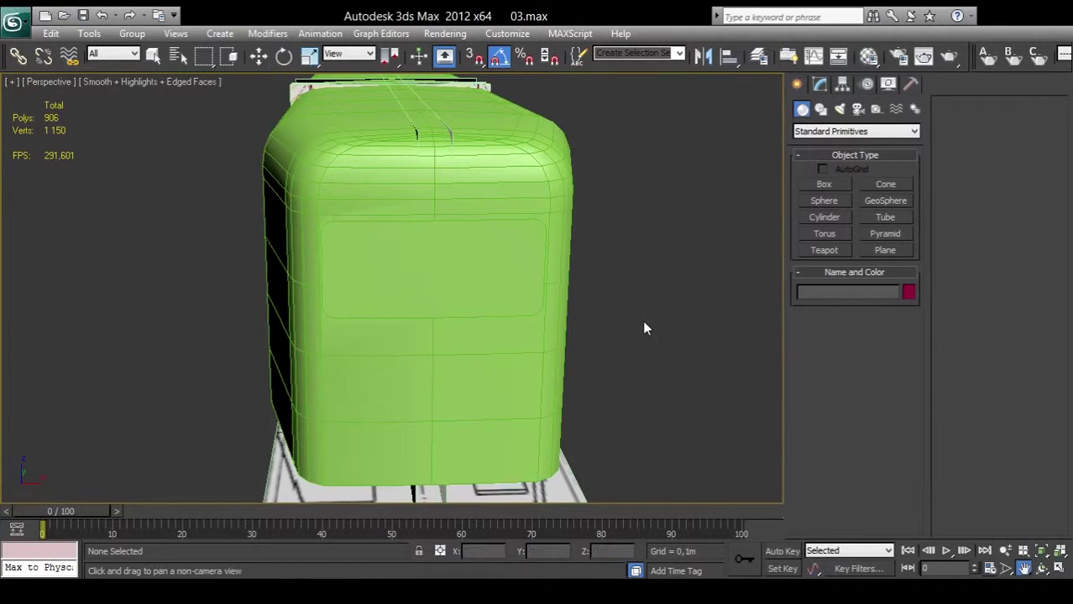
drag(644, 329, 626, 309)
right_click(578, 321)
click(440, 301)
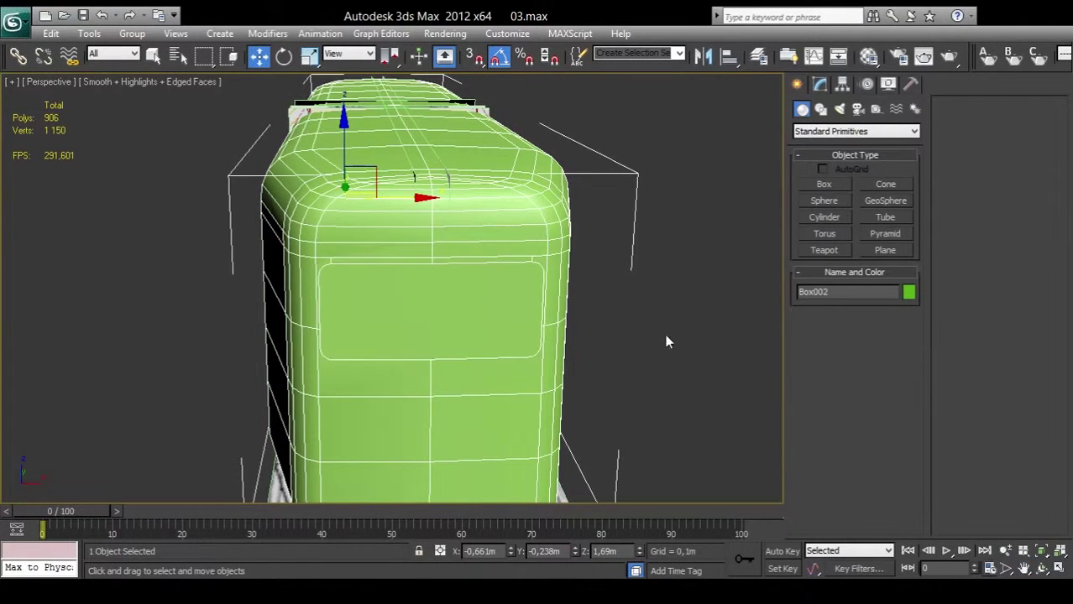
Step: In Polygon mode, delete the stray polygon on the tram front
click(820, 84)
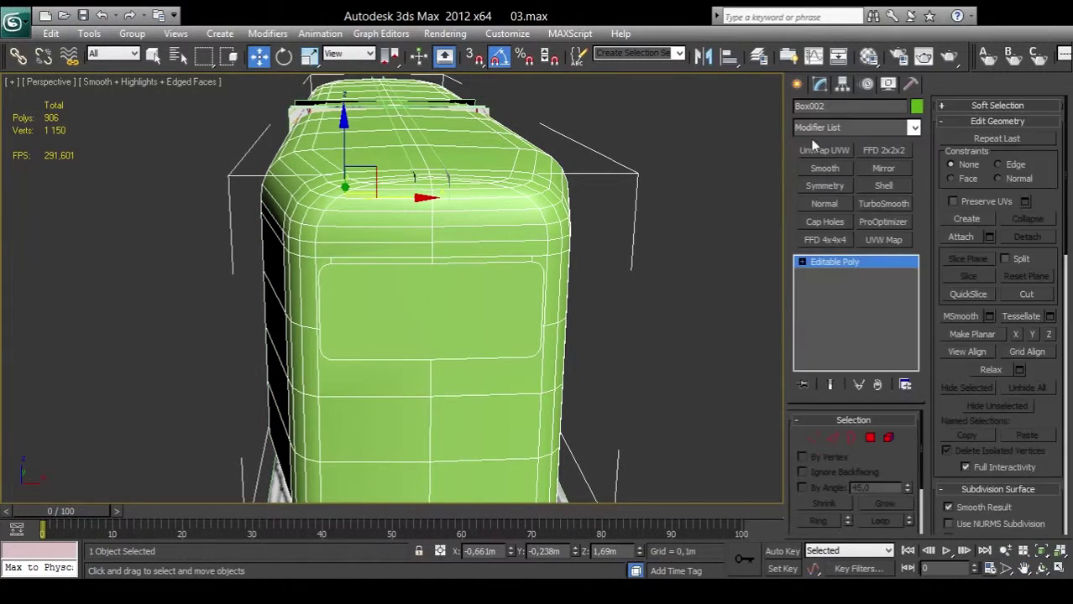
click(871, 435)
click(402, 318)
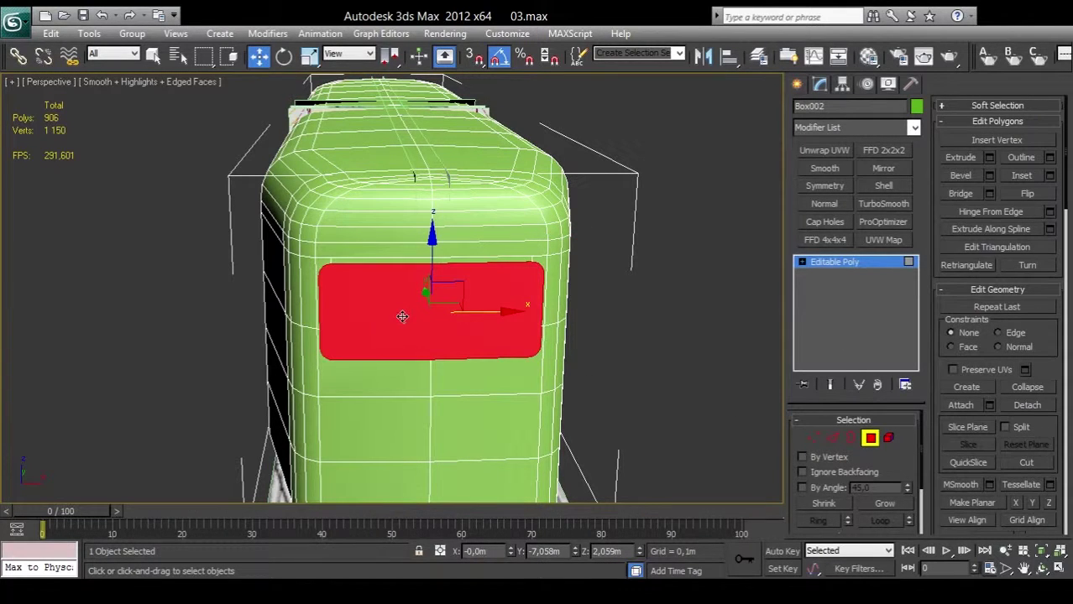
key(F2)
key(Delete)
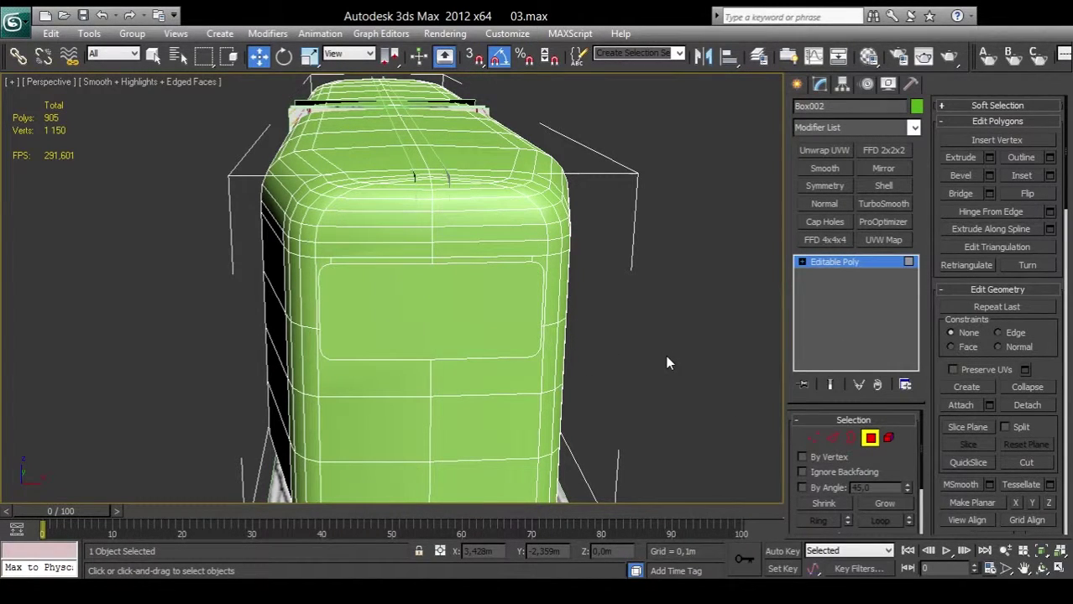
Step: Extrude the rounded front window polygon with negative height to recess it, then inspect the result
click(480, 315)
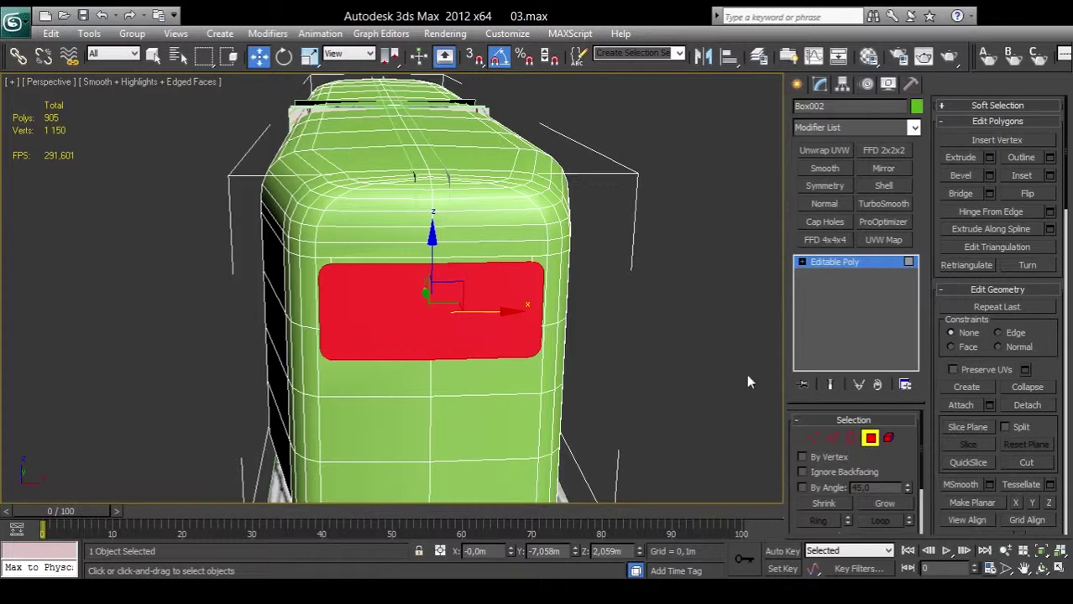
click(990, 157)
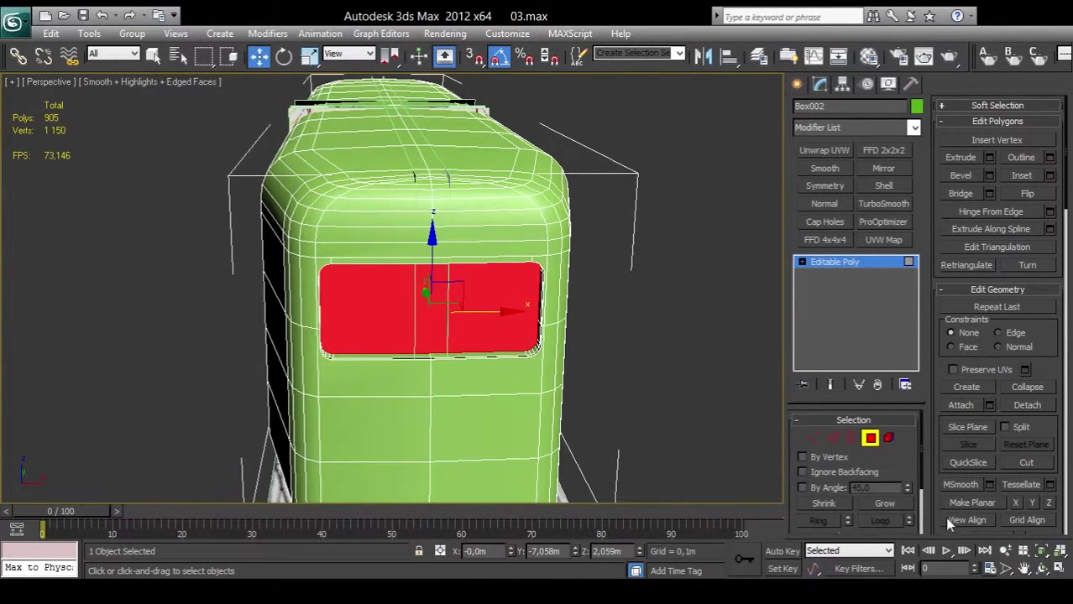
click(1041, 550)
click(1040, 568)
mouse_move(376, 332)
mouse_down()
mouse_move(311, 267)
mouse_move(241, 285)
mouse_move(366, 304)
mouse_up()
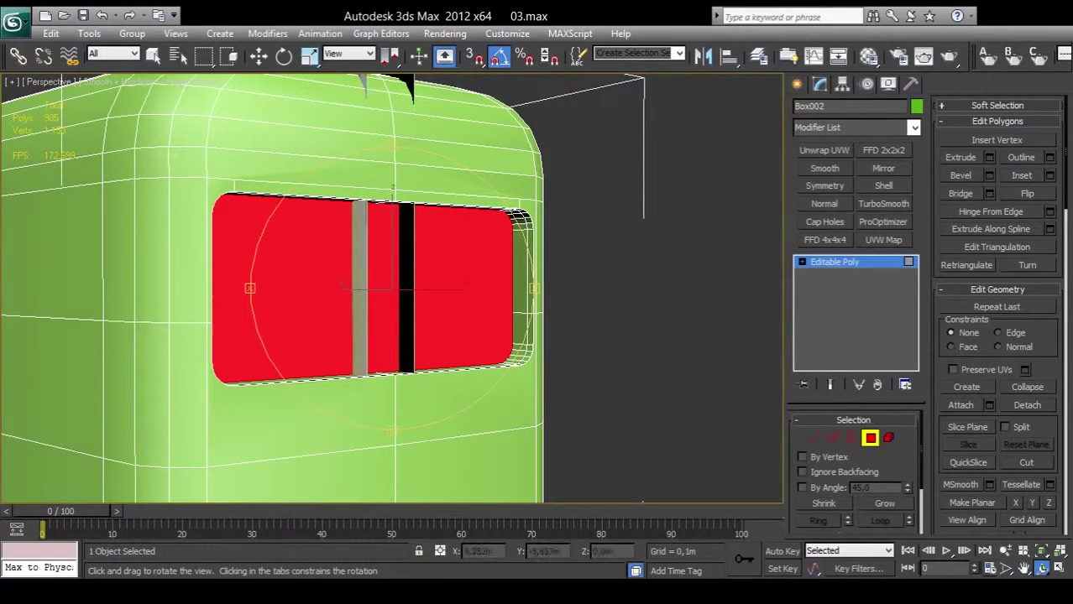
drag(384, 268, 375, 325)
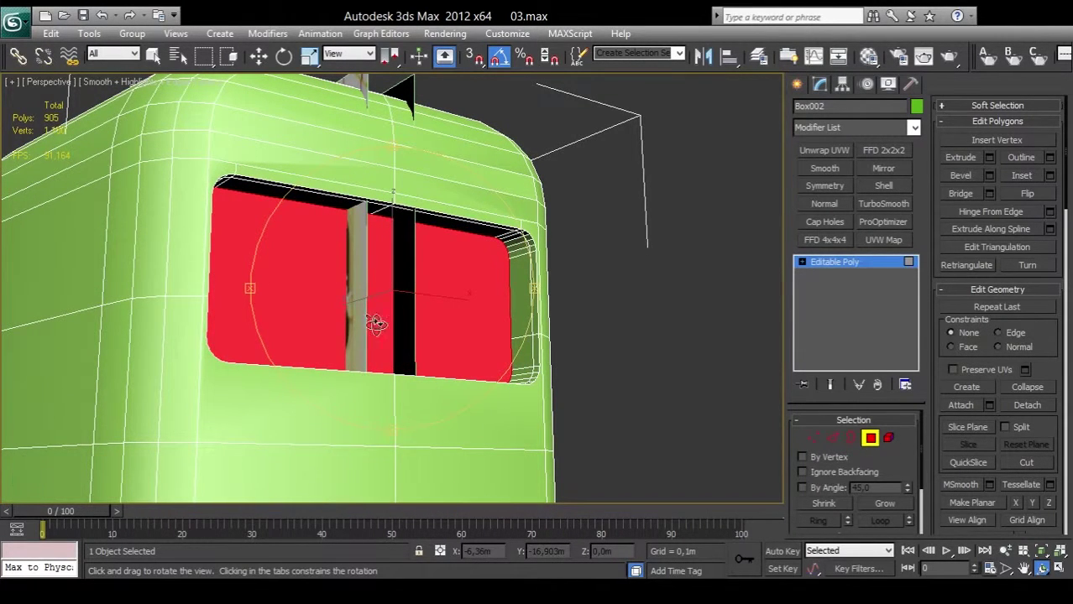
drag(327, 279, 335, 306)
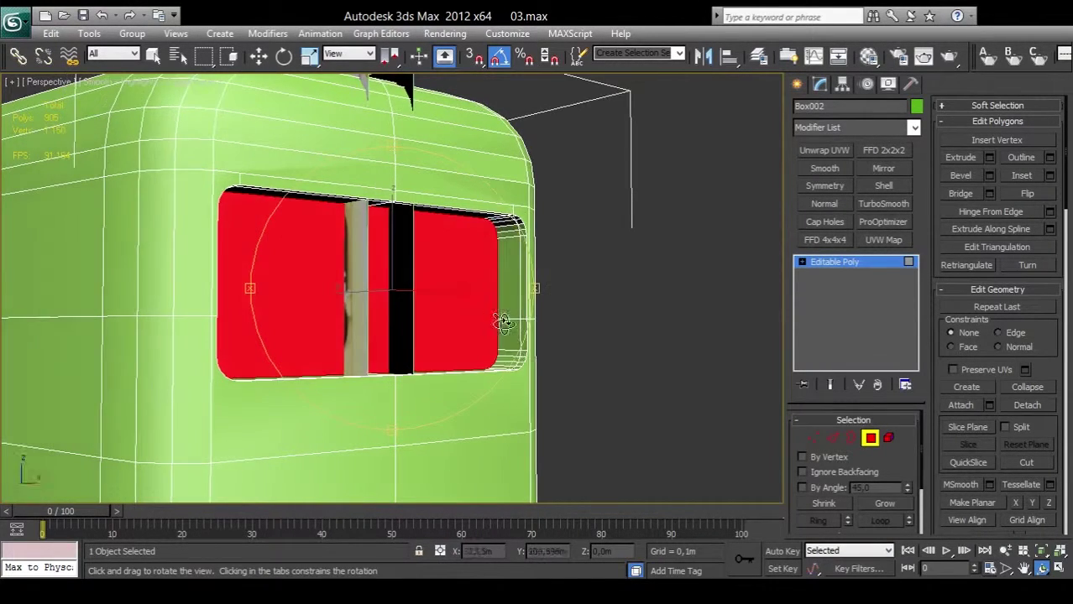
scroll(504, 319, down, 3)
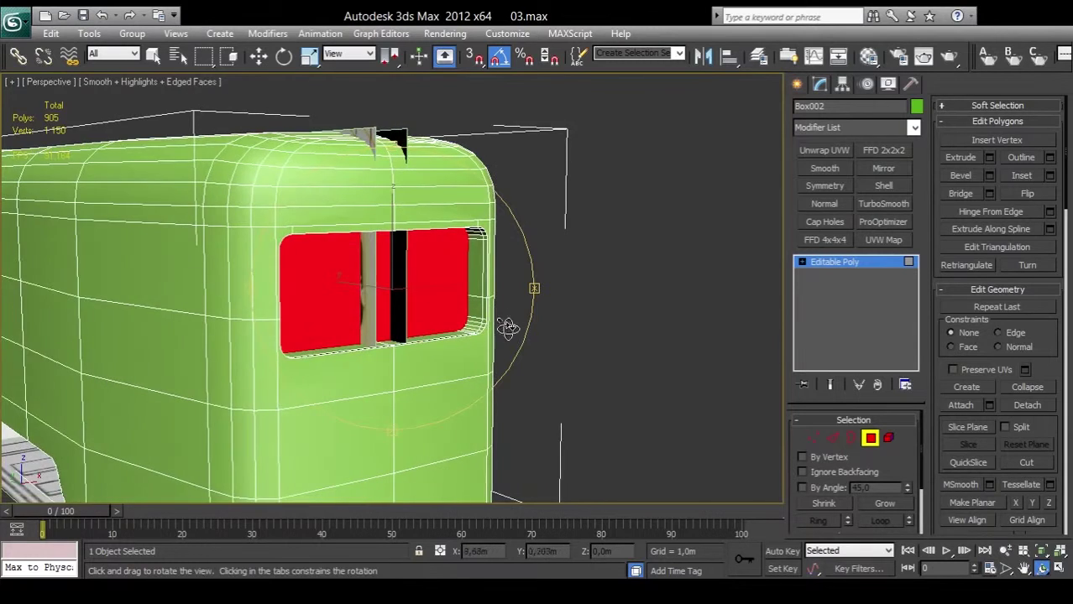
alt+middle_drag(535, 398, 573, 345)
drag(572, 345, 617, 392)
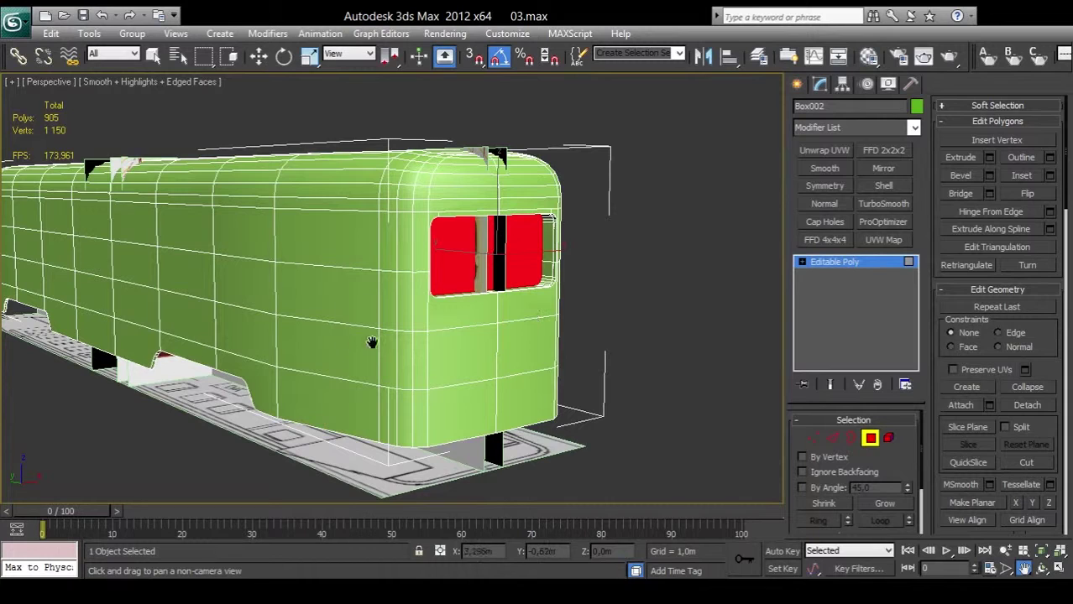
Step: Add an edge loop to the tram body and apply an FFD 2x2x2 at Control Points level
key(ctrl+z)
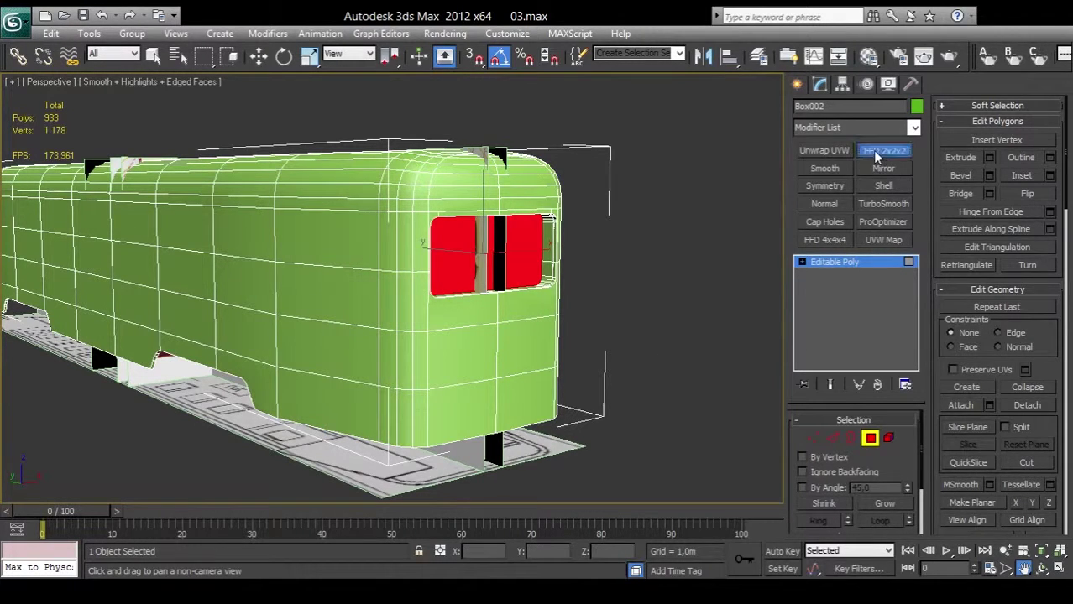
click(877, 153)
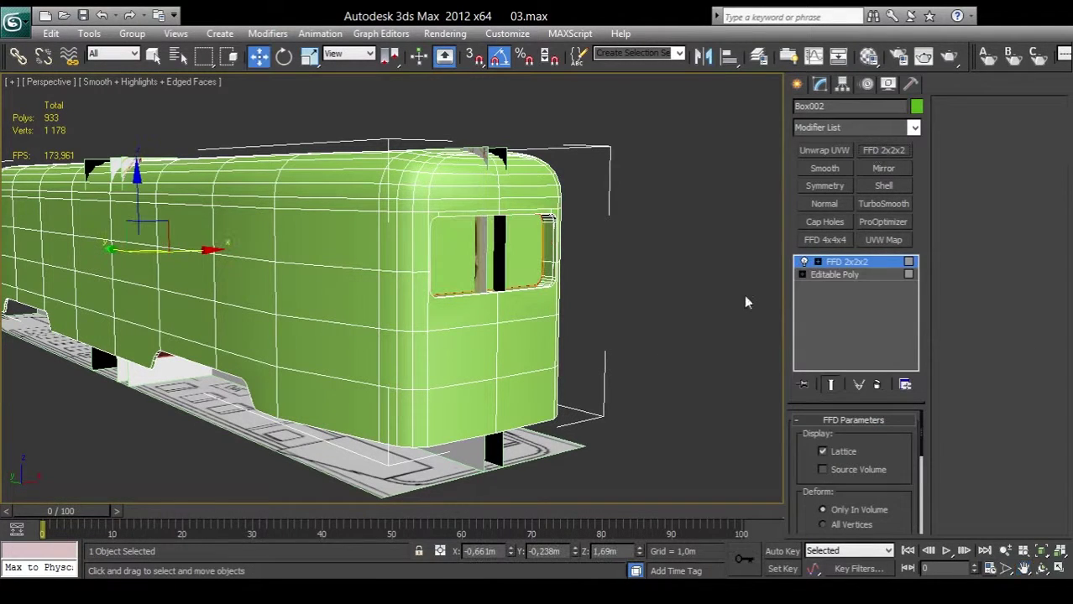
click(817, 263)
click(859, 276)
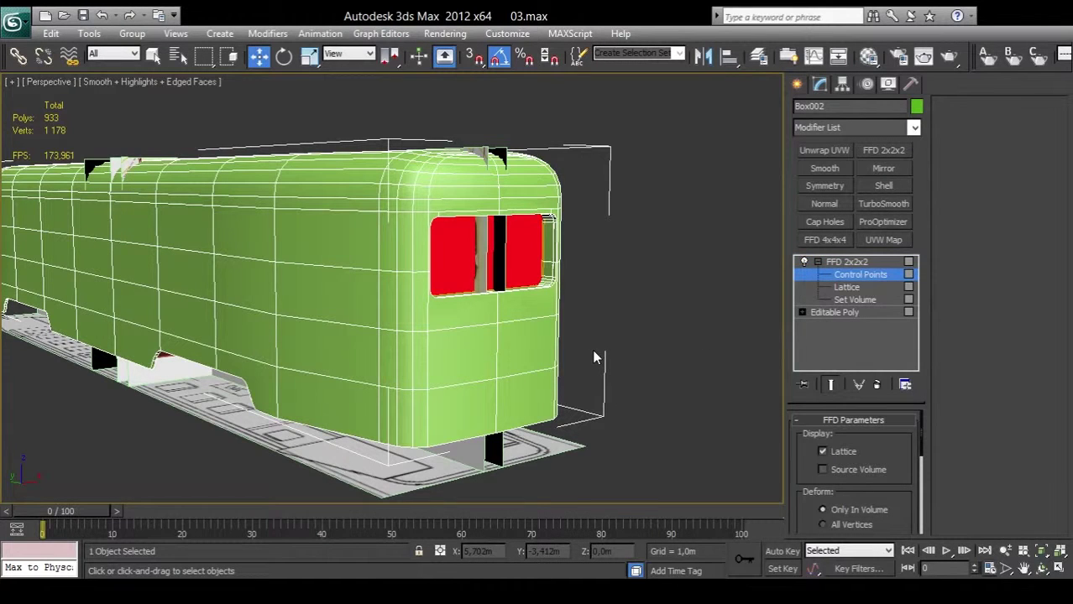
Step: Move the FFD corner points to reshape the front window outline's corners and lower edge
drag(569, 307, 515, 269)
click(436, 283)
drag(448, 284, 462, 285)
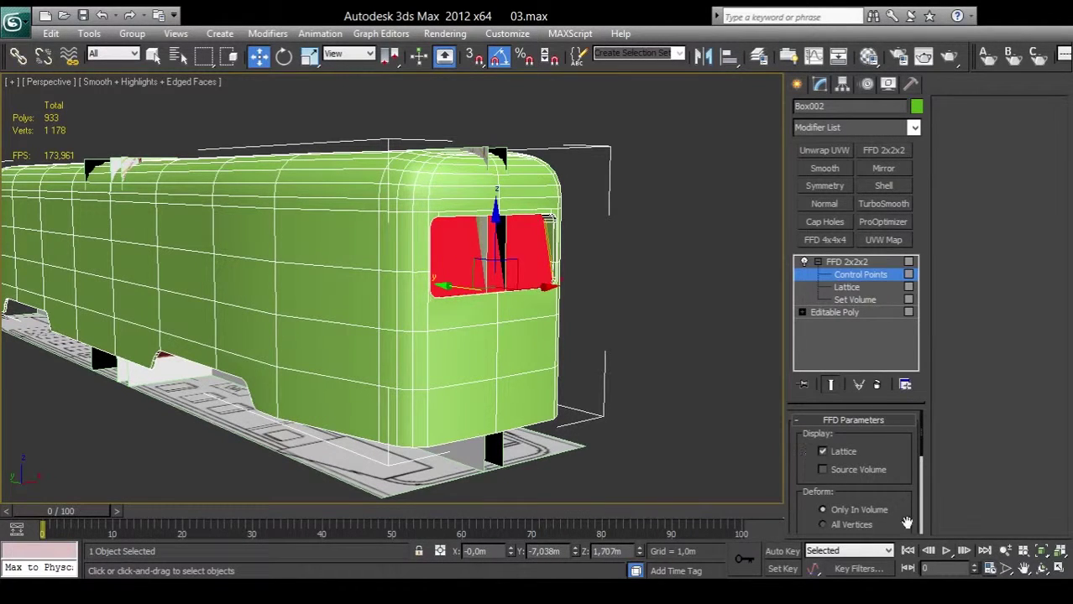
click(1032, 550)
click(1041, 568)
mouse_move(420, 336)
mouse_down()
mouse_move(439, 340)
mouse_move(426, 384)
mouse_up()
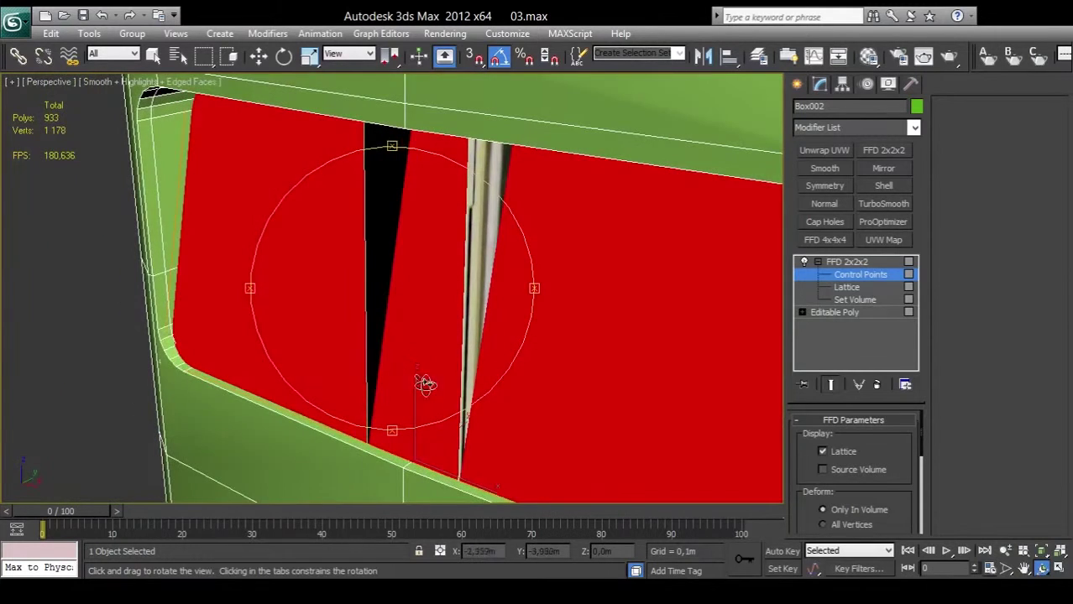
right_click(425, 385)
drag(451, 429, 445, 435)
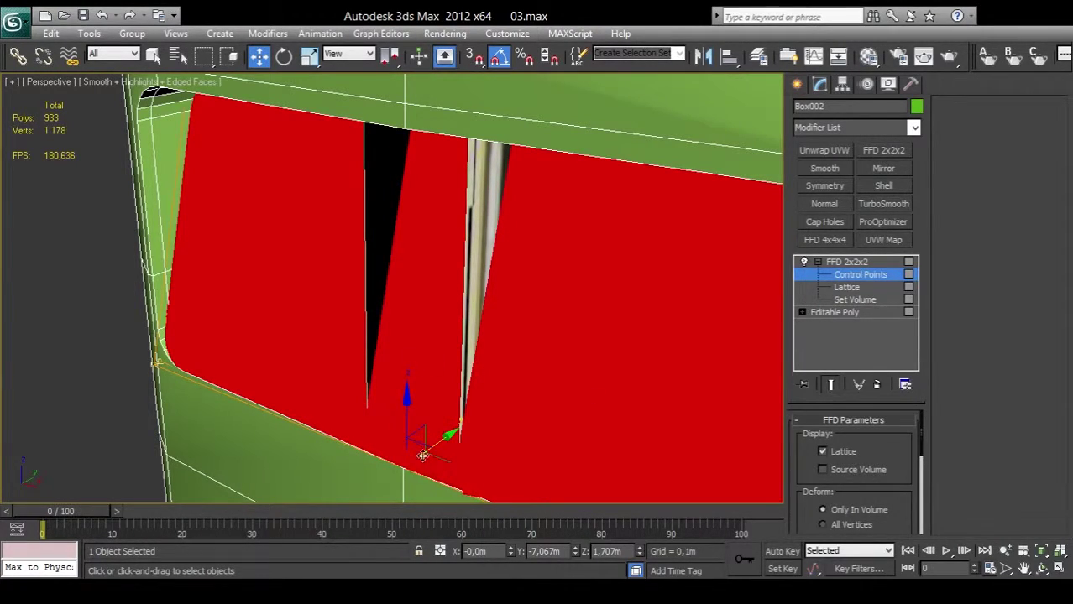
drag(442, 440, 684, 496)
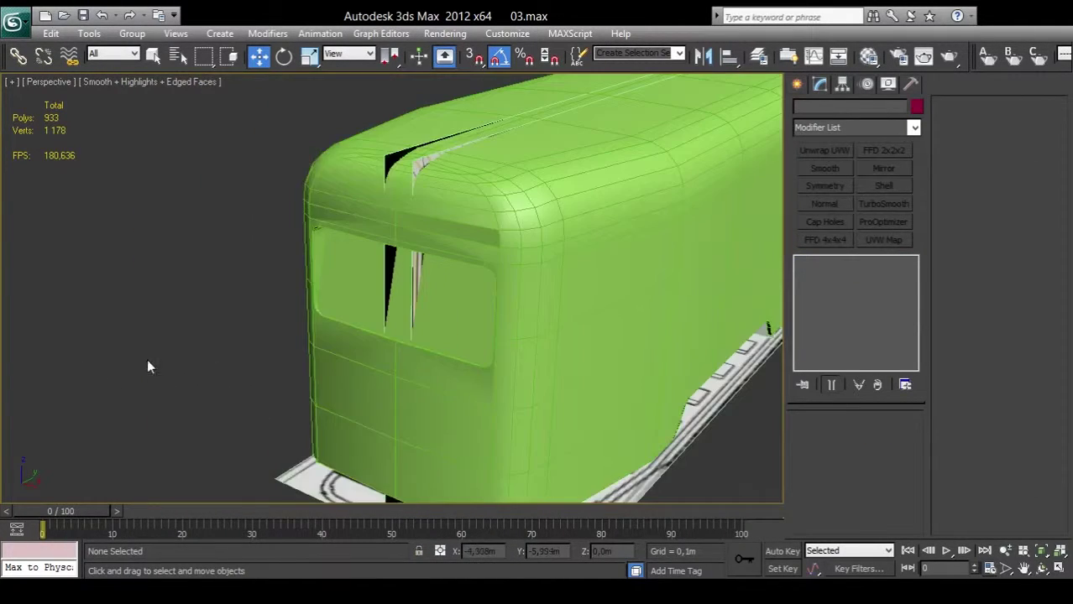
click(1039, 571)
mouse_move(382, 319)
mouse_down()
mouse_move(449, 287)
mouse_move(367, 275)
mouse_move(463, 292)
mouse_move(448, 256)
mouse_move(408, 283)
mouse_move(539, 314)
mouse_move(642, 306)
mouse_move(447, 277)
mouse_move(402, 290)
mouse_move(467, 294)
mouse_move(289, 290)
mouse_move(303, 276)
mouse_move(270, 277)
mouse_up()
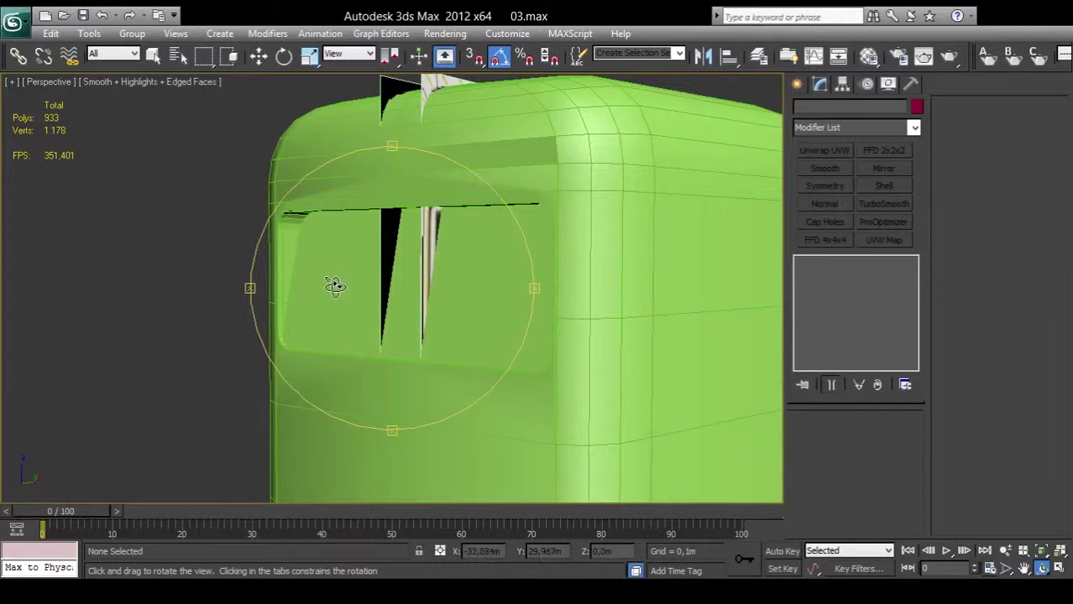
mouse_move(335, 283)
mouse_down()
mouse_move(412, 287)
mouse_move(306, 307)
mouse_move(331, 300)
mouse_up()
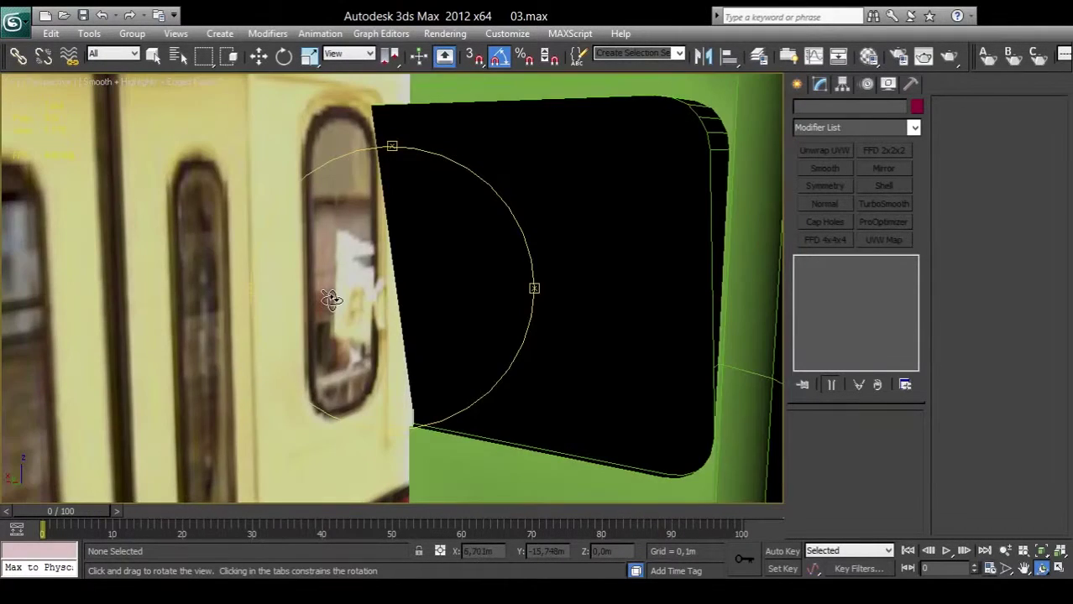
mouse_move(412, 307)
mouse_down()
mouse_move(256, 311)
mouse_move(451, 302)
mouse_move(359, 252)
mouse_move(472, 302)
mouse_move(359, 309)
mouse_move(399, 303)
mouse_up()
key(ctrl+p)
drag(450, 377, 560, 417)
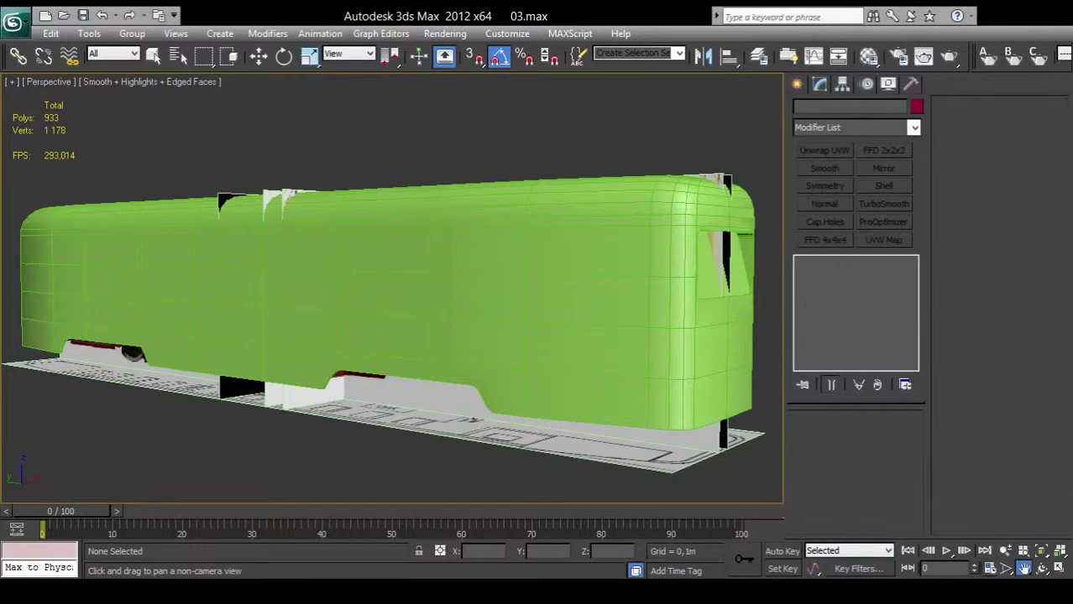
scroll(545, 319, up, 2)
scroll(563, 297, up, 2)
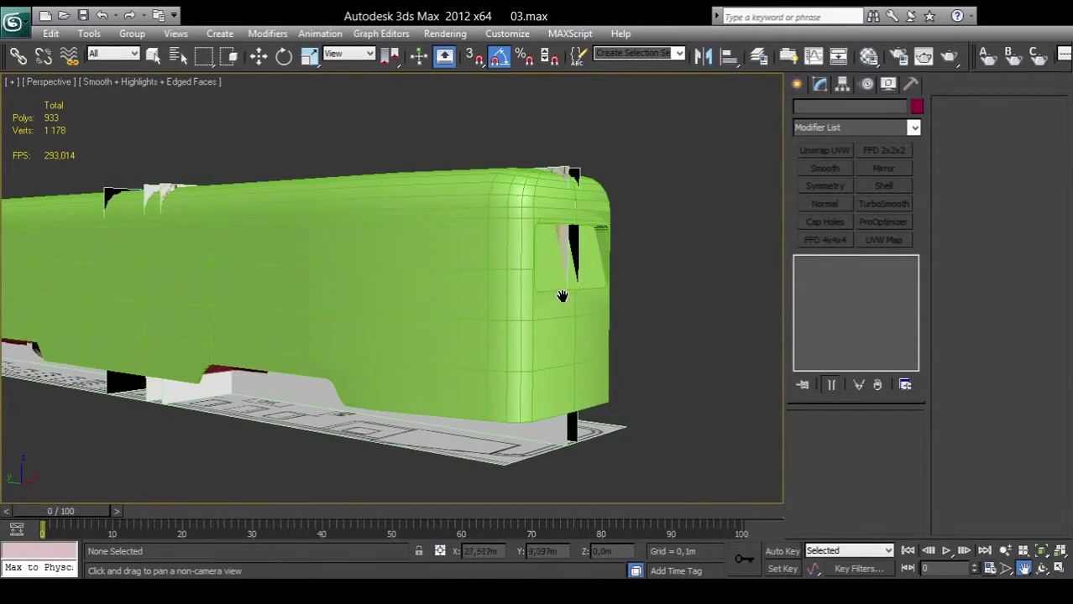
scroll(568, 290, up, 2)
scroll(546, 320, up, 2)
scroll(547, 320, up, 2)
scroll(570, 343, up, 2)
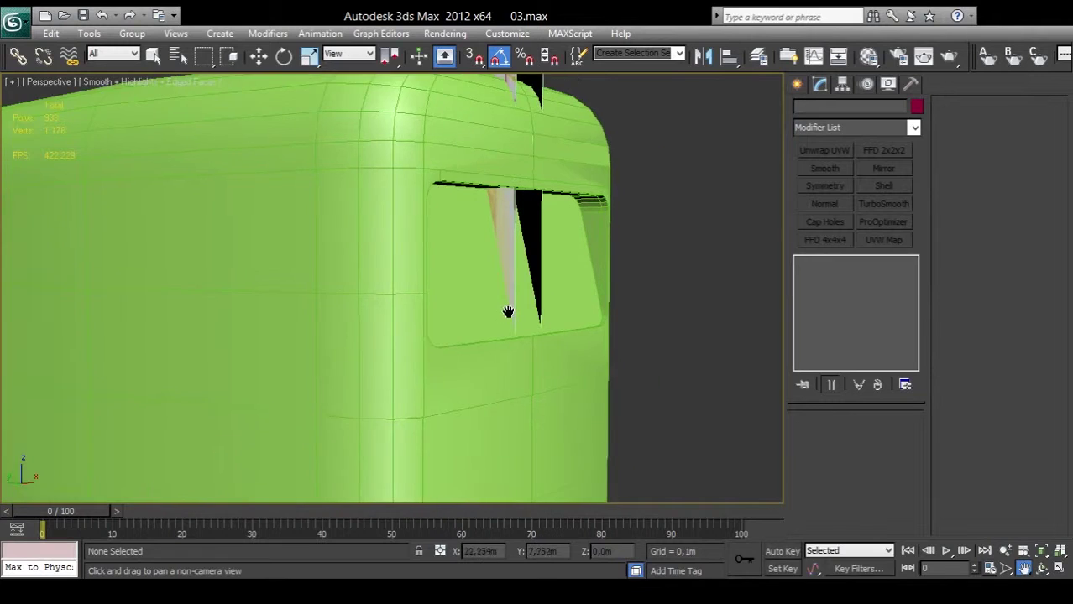
scroll(508, 309, up, 2)
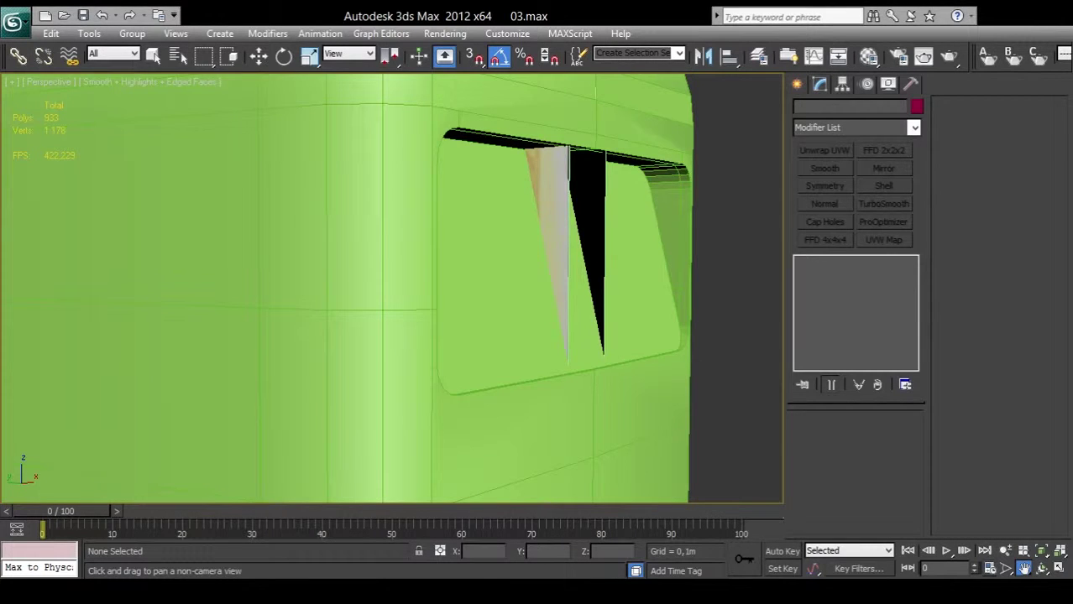
Step: Select Box002's window polygon and apply an FFD 2x2x2 at Control Points level
key(w)
click(639, 281)
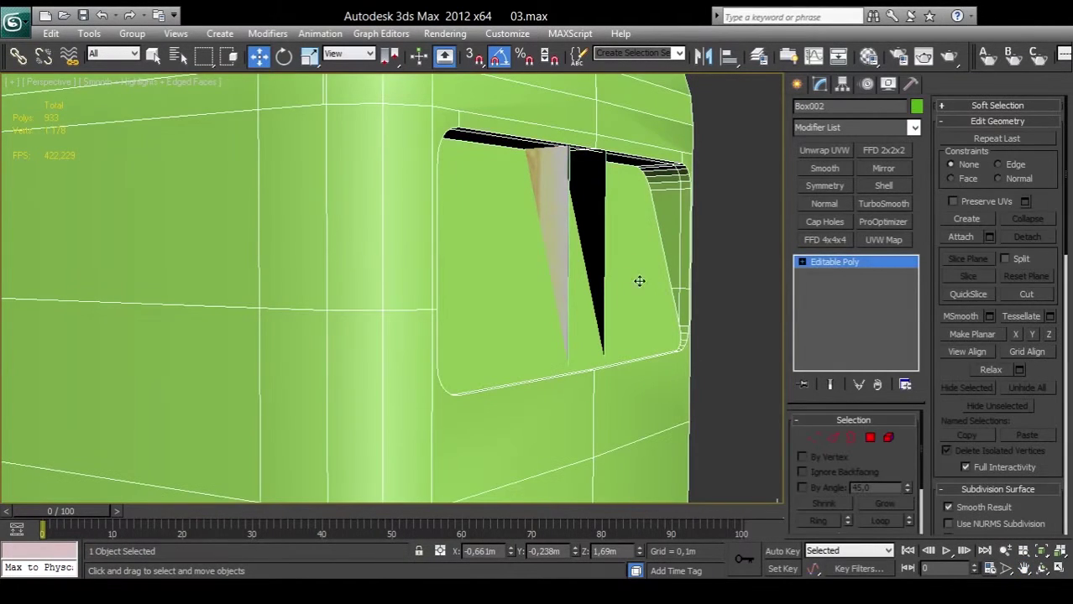
click(830, 437)
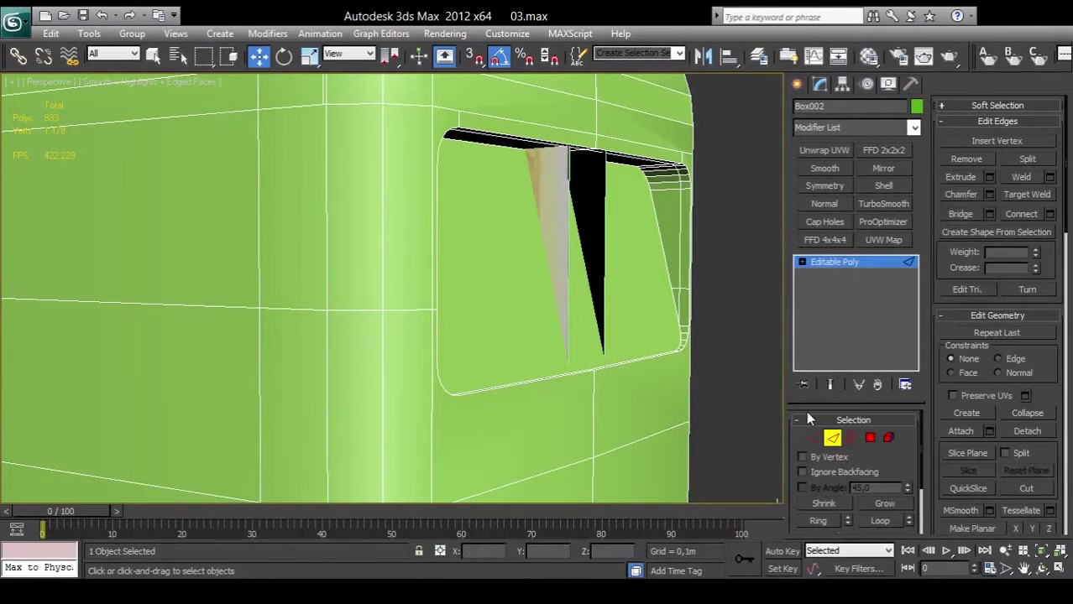
click(870, 437)
click(515, 283)
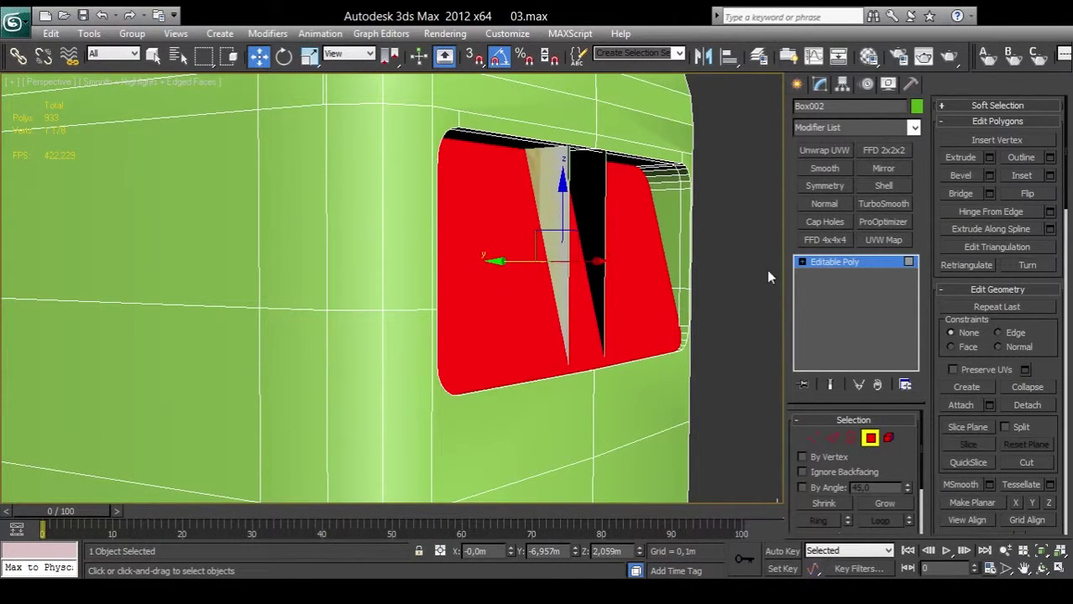
click(878, 152)
click(816, 262)
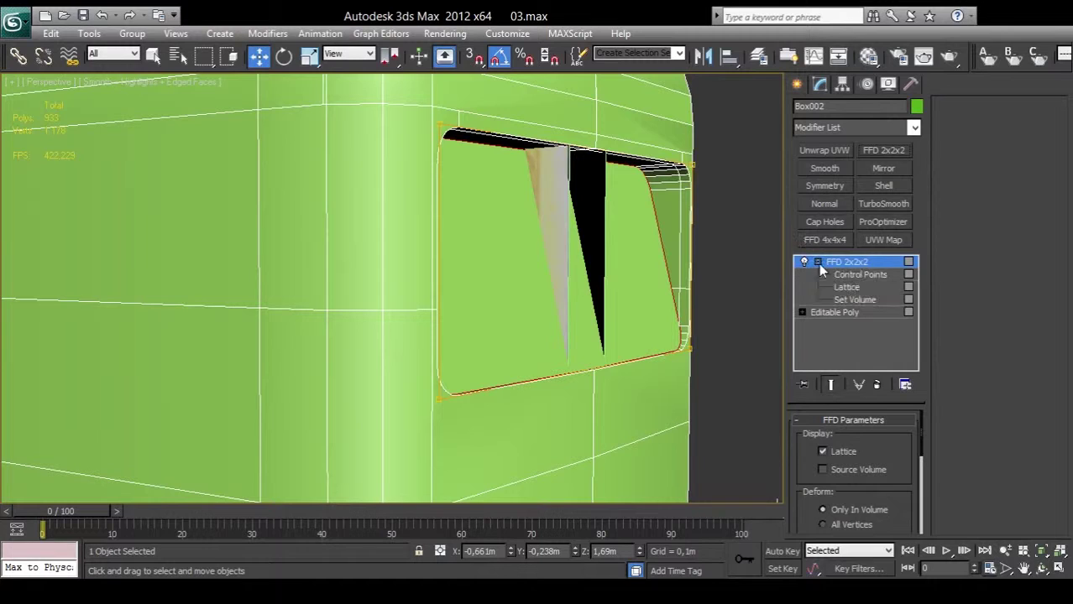
click(858, 274)
Step: Shift the top lattice points slightly right, then collapse the FFD into the window mesh
drag(743, 168, 350, 90)
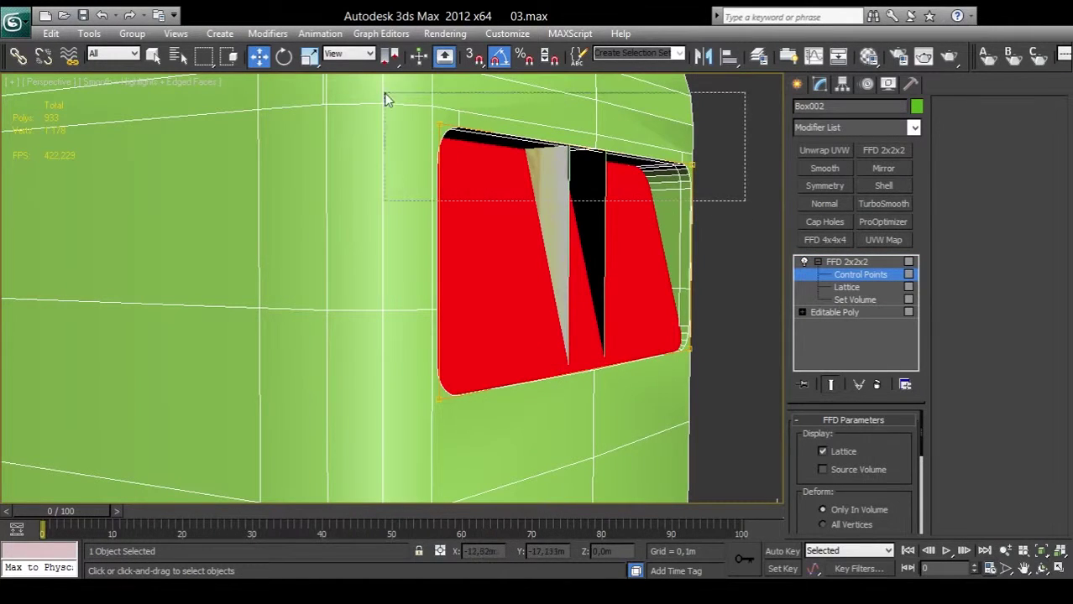
drag(504, 156, 506, 152)
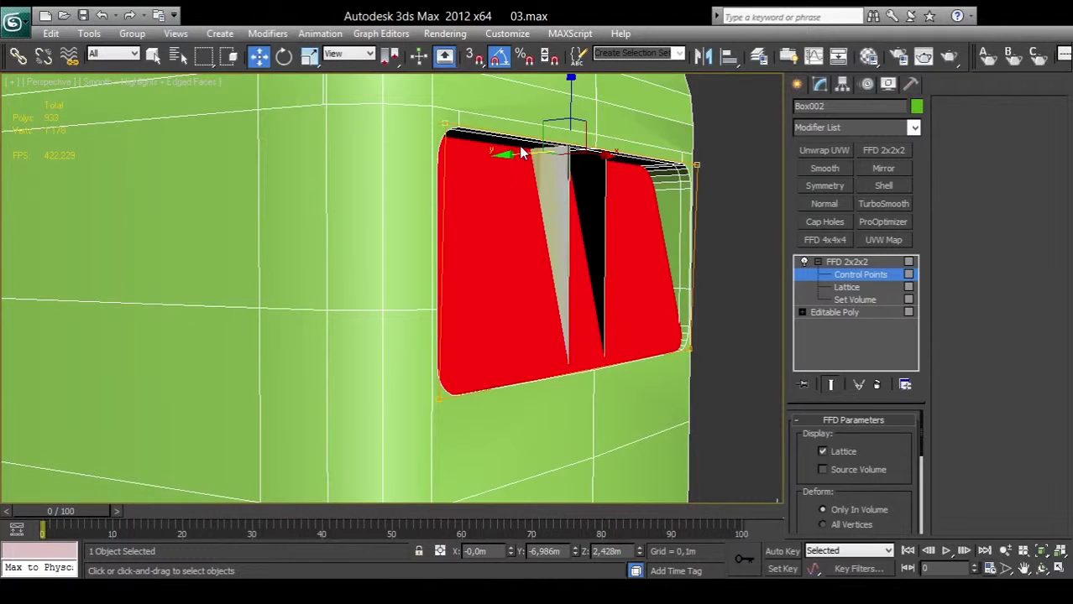
drag(514, 152, 529, 152)
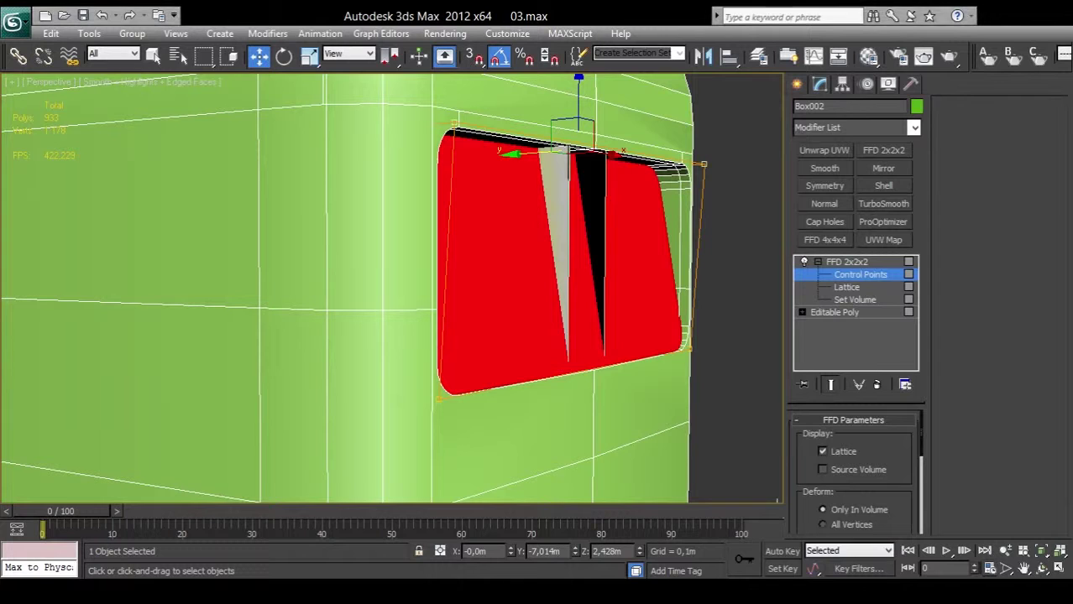
click(1040, 568)
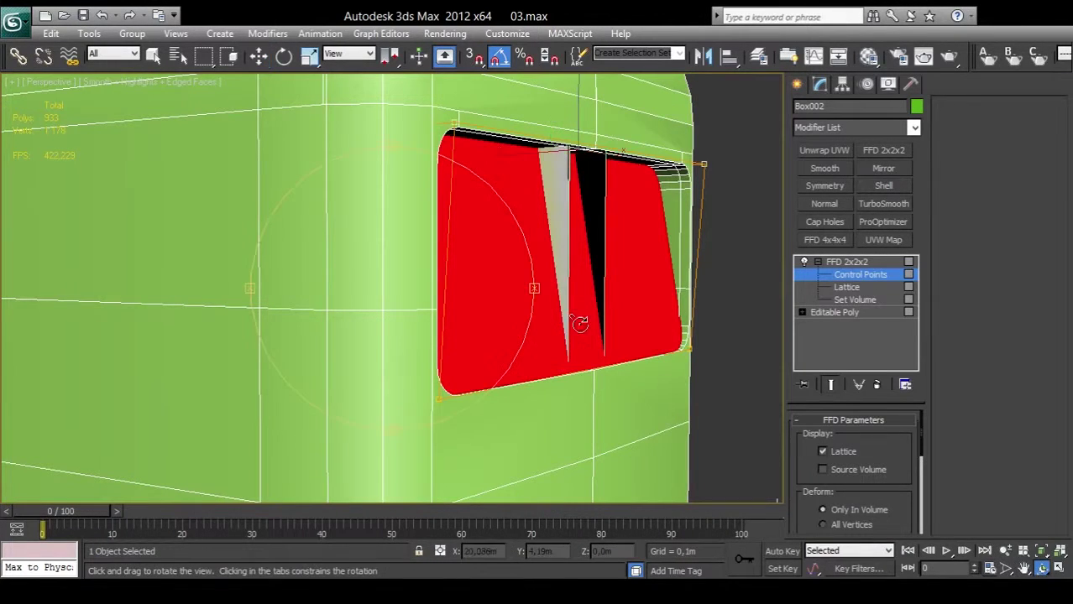
mouse_move(464, 272)
mouse_down()
mouse_move(349, 243)
mouse_move(280, 249)
mouse_move(269, 263)
mouse_move(364, 268)
mouse_move(317, 217)
mouse_move(287, 220)
mouse_move(446, 239)
mouse_move(455, 250)
mouse_move(433, 269)
mouse_up()
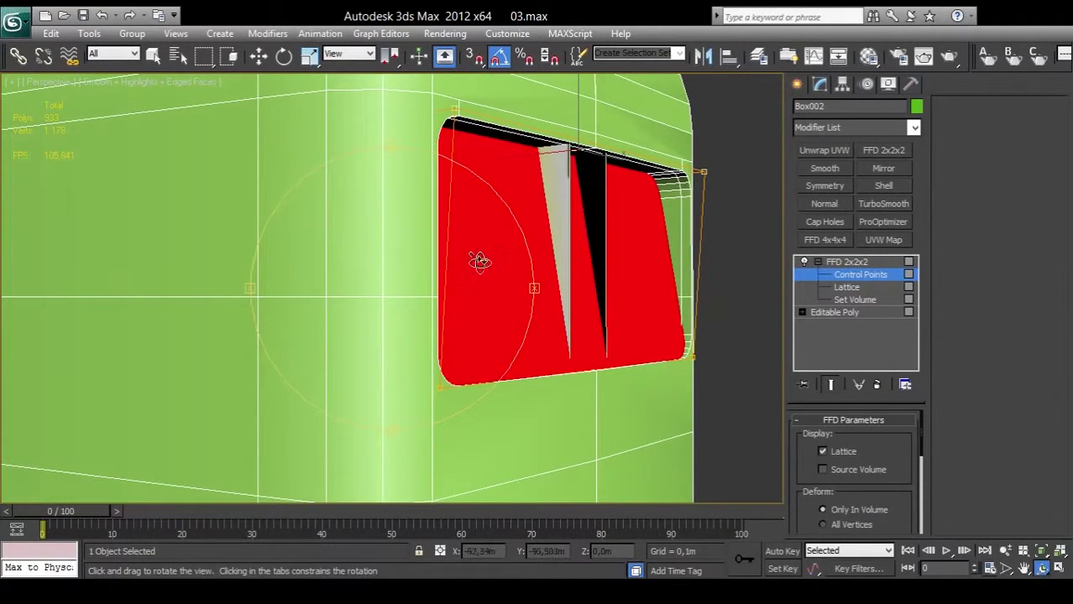
key(w)
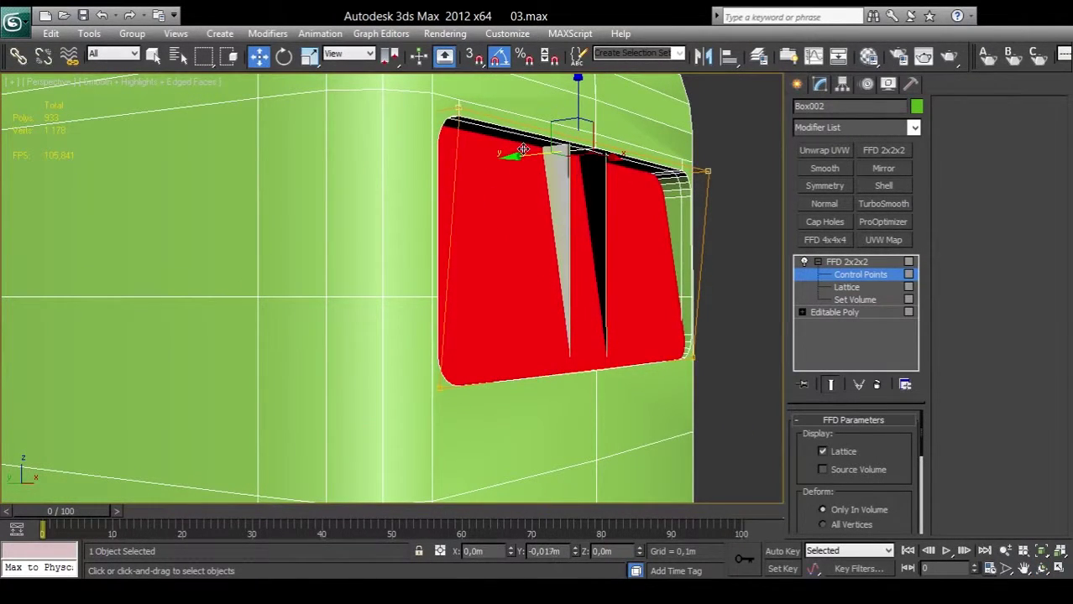
drag(517, 153, 523, 150)
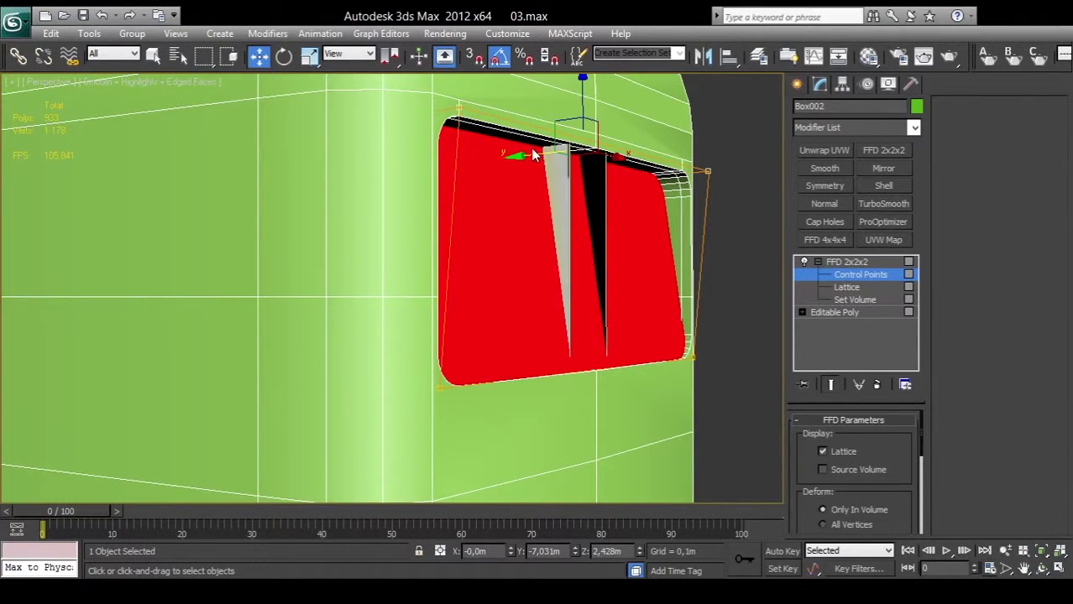
drag(532, 157, 534, 156)
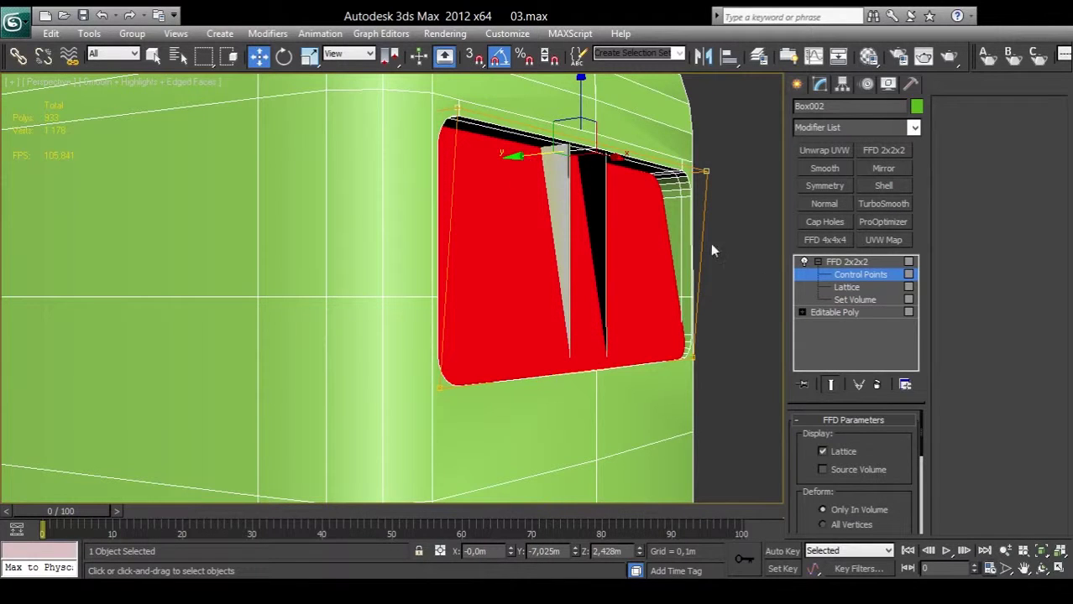
click(876, 385)
scroll(723, 372, down, 3)
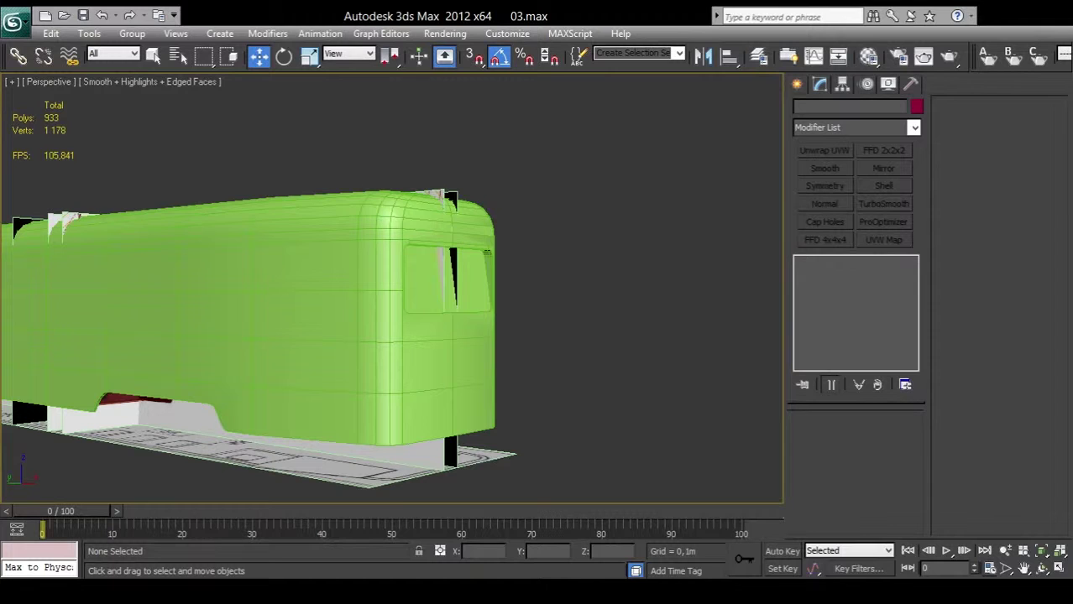
Step: Pan and orbit to a front-quarter view of the tram, then open the Create panel
key(ctrl+p)
drag(472, 336, 577, 324)
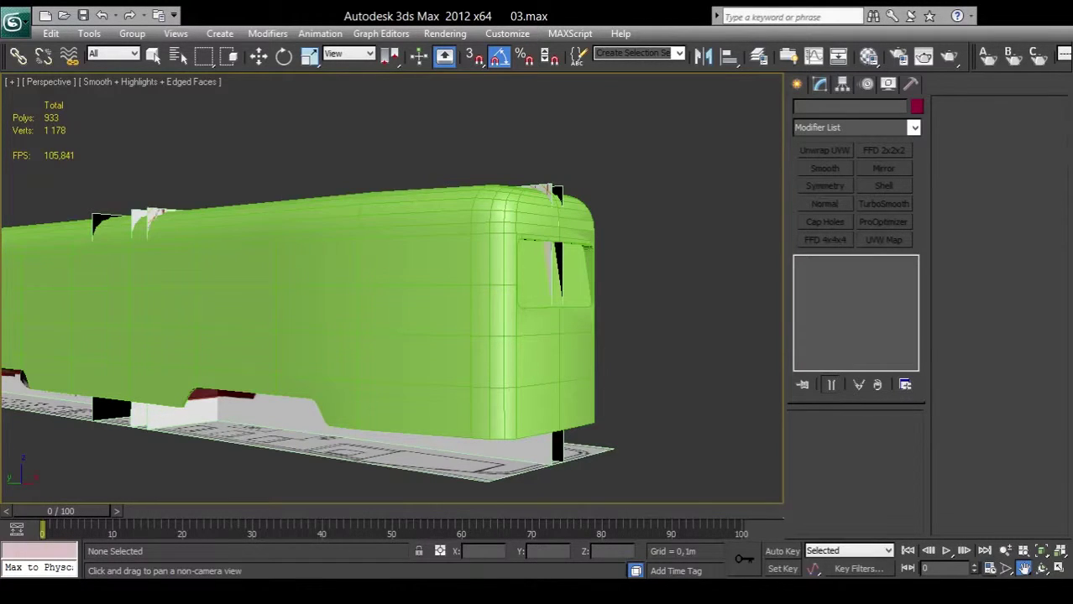
drag(517, 311, 542, 318)
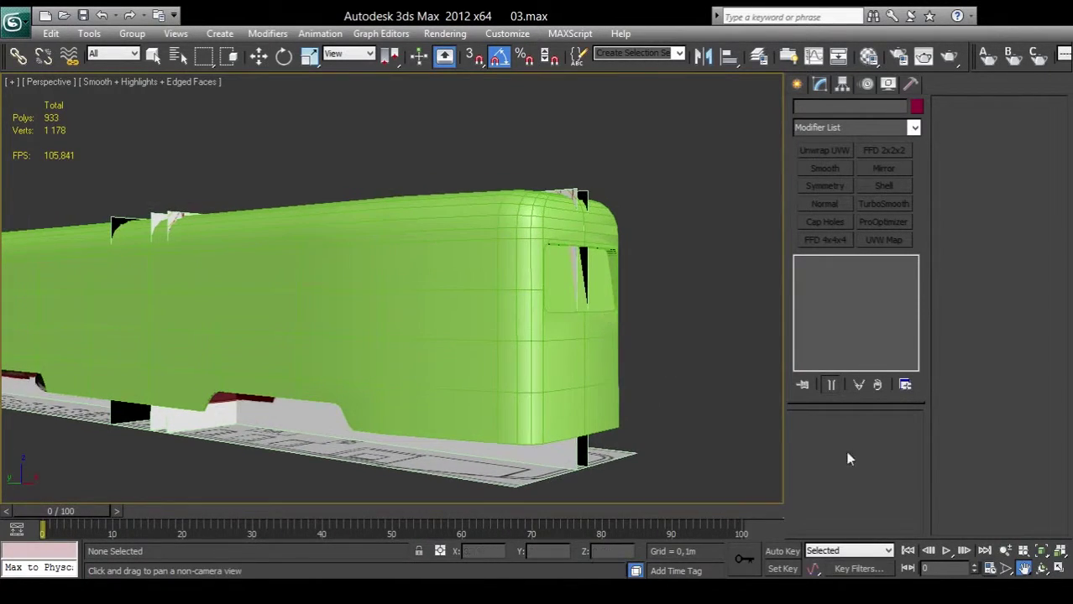
click(1040, 569)
mouse_move(638, 386)
mouse_down()
mouse_move(371, 300)
mouse_move(349, 327)
mouse_move(290, 299)
mouse_move(371, 307)
mouse_up()
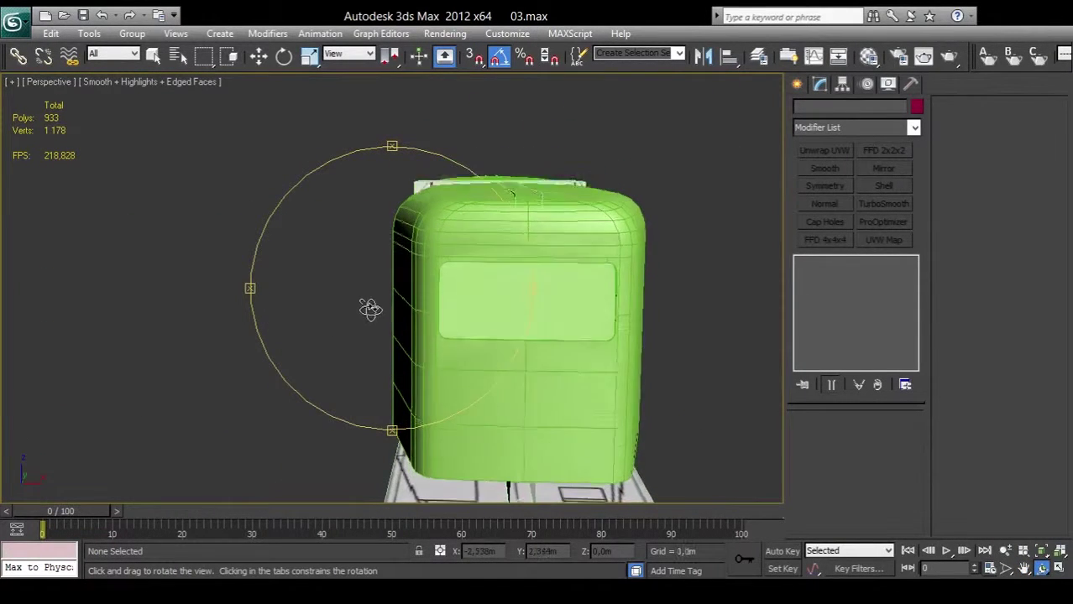
click(796, 84)
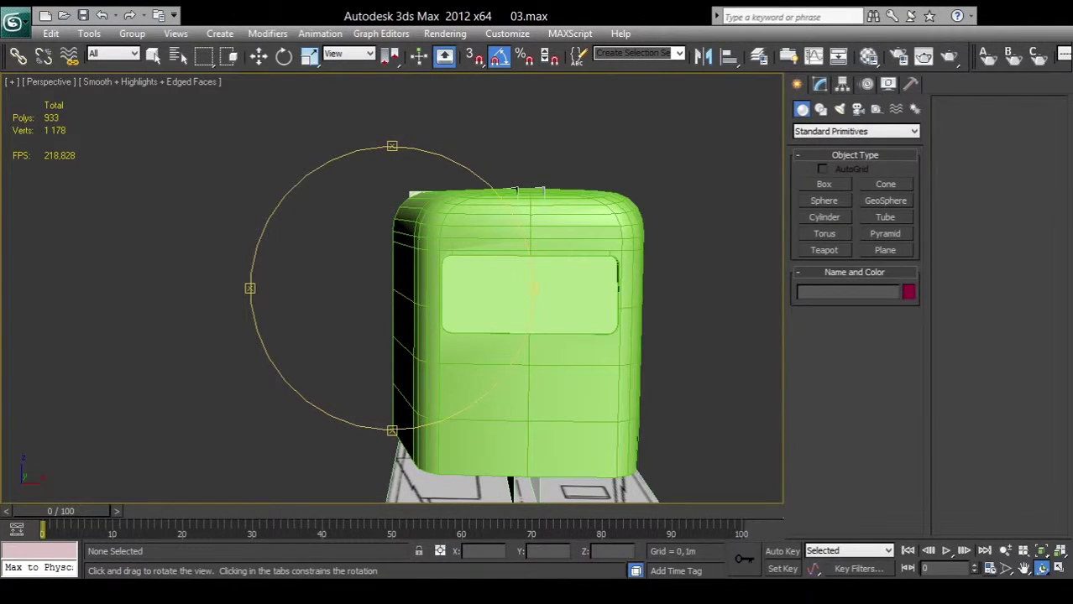
Step: Draw a small rectangle spline beside the tram and rotate it 90° to stand upright
click(821, 110)
click(886, 197)
mouse_move(264, 372)
mouse_down()
mouse_move(242, 392)
mouse_move(277, 409)
mouse_up()
key(w)
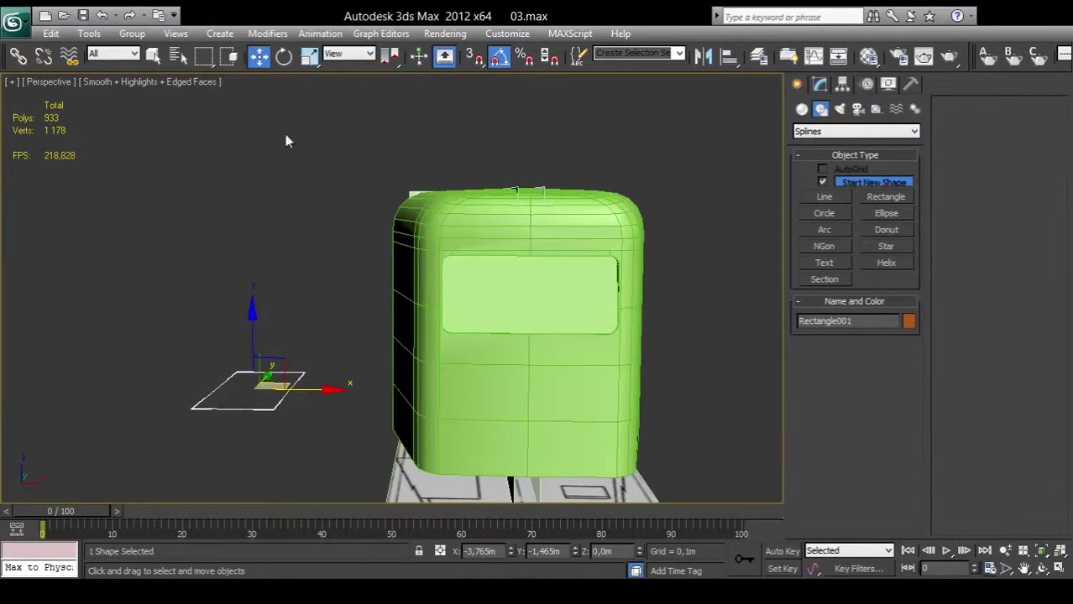
click(284, 57)
mouse_move(248, 327)
mouse_down()
mouse_move(229, 405)
mouse_move(221, 401)
mouse_up()
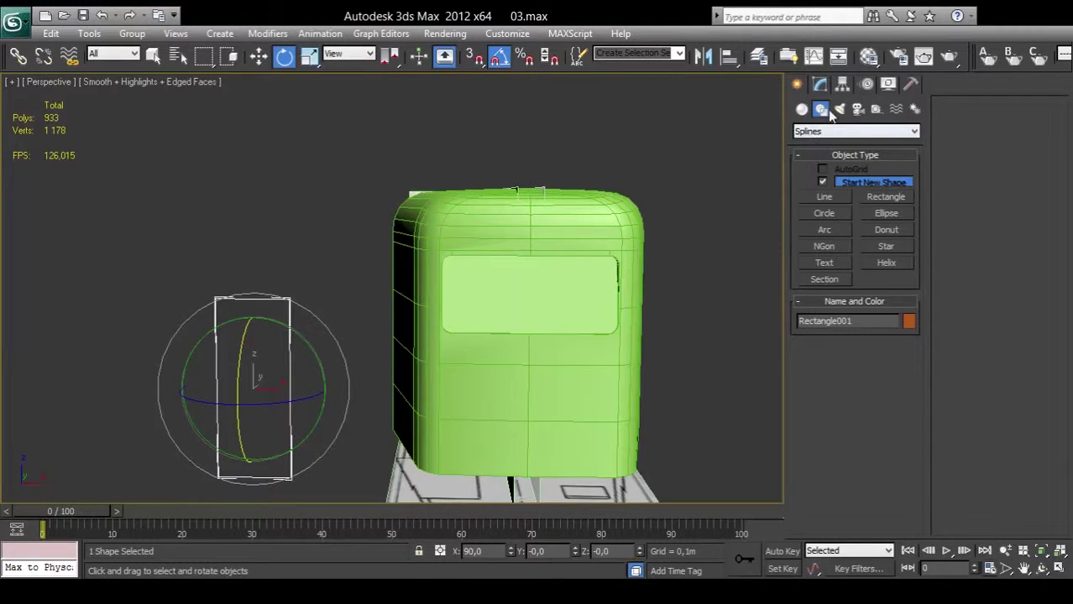
Step: Align the rectangle to the tram body, Box002
click(728, 55)
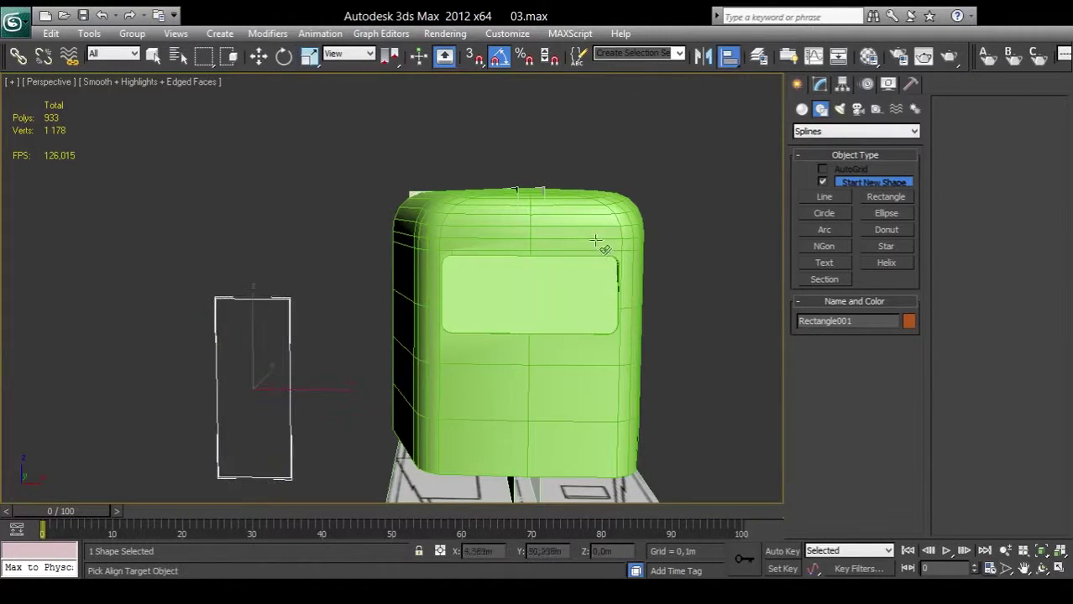
click(519, 307)
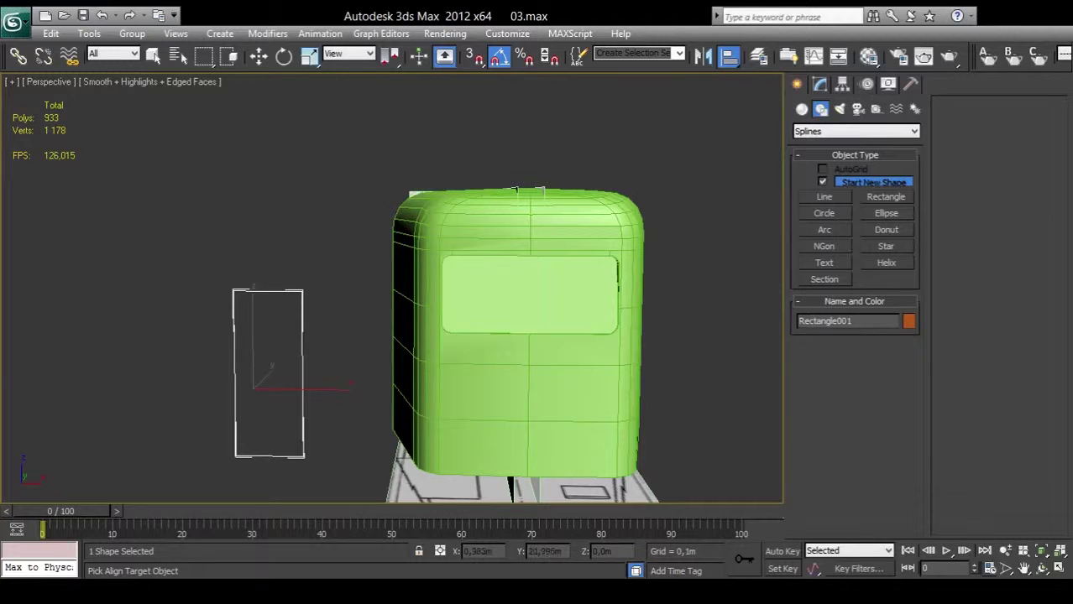
click(515, 191)
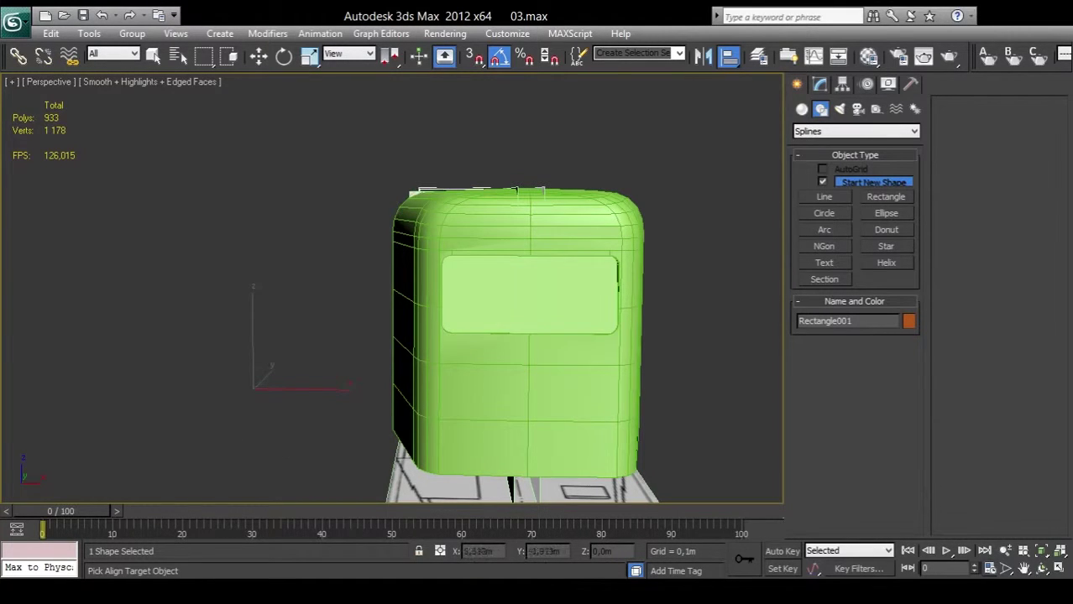
click(258, 56)
Step: Move the rectangle to the tram's front end and switch to the four-viewport layout
click(1041, 569)
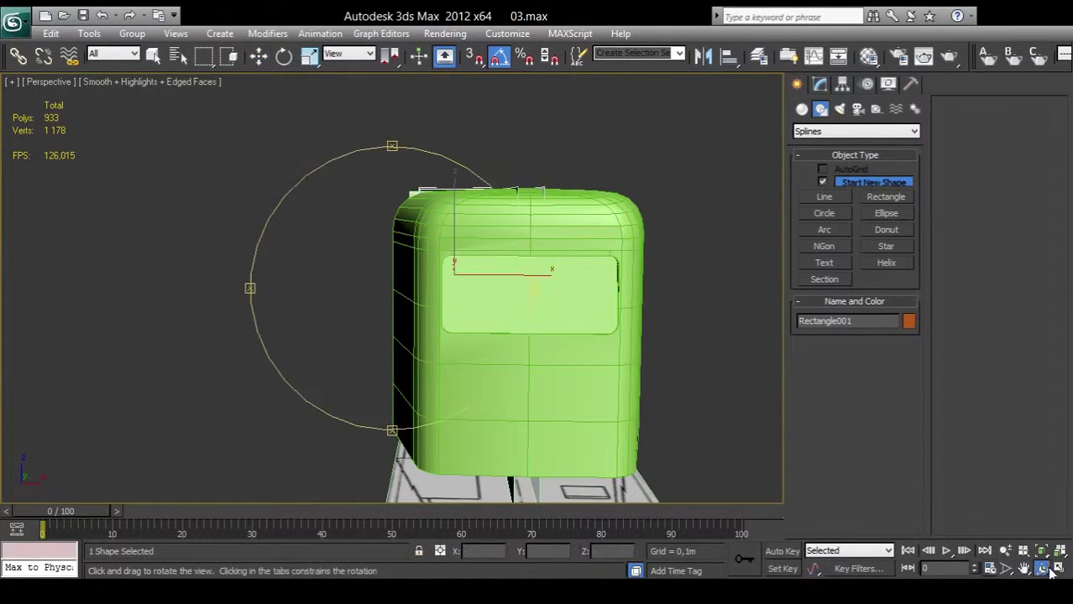
drag(467, 308, 558, 314)
right_click(518, 304)
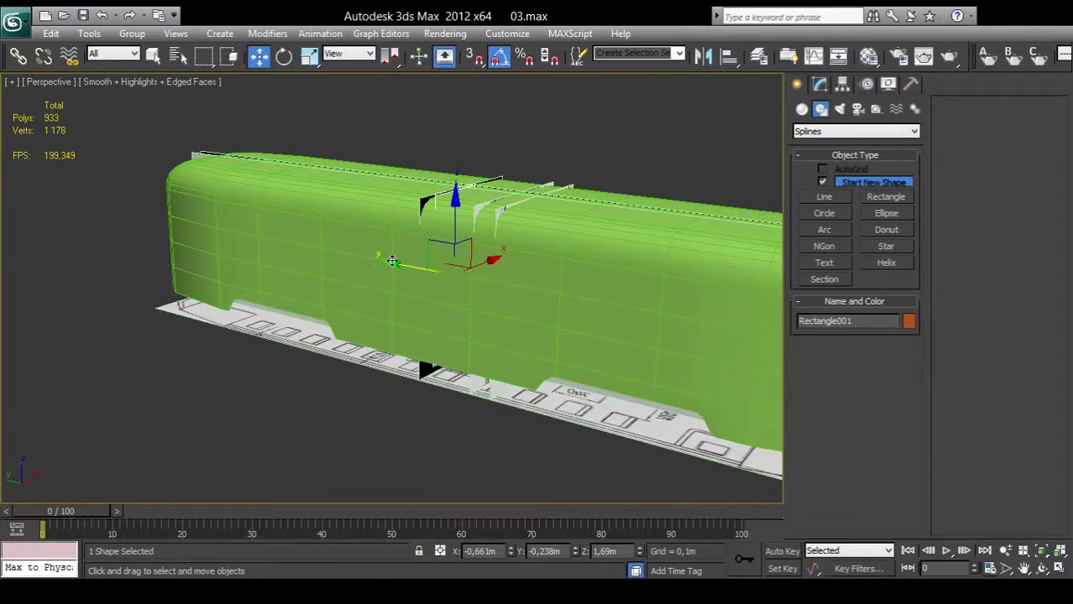
alt+middle_drag(518, 336, 518, 338)
click(518, 337)
key(ctrl+p)
drag(673, 397, 382, 336)
right_click(385, 323)
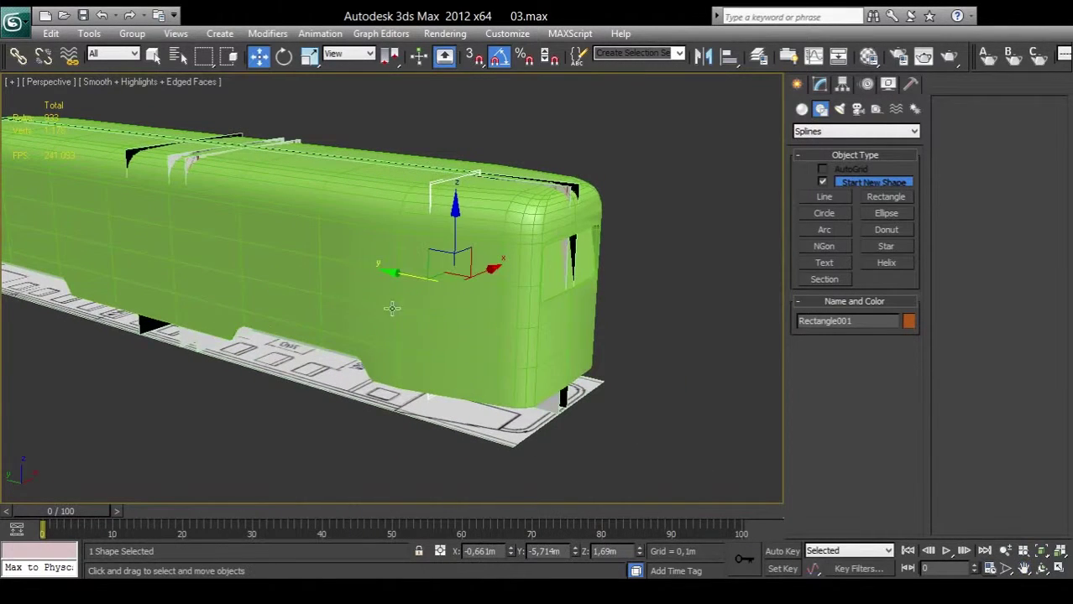
drag(459, 288, 527, 295)
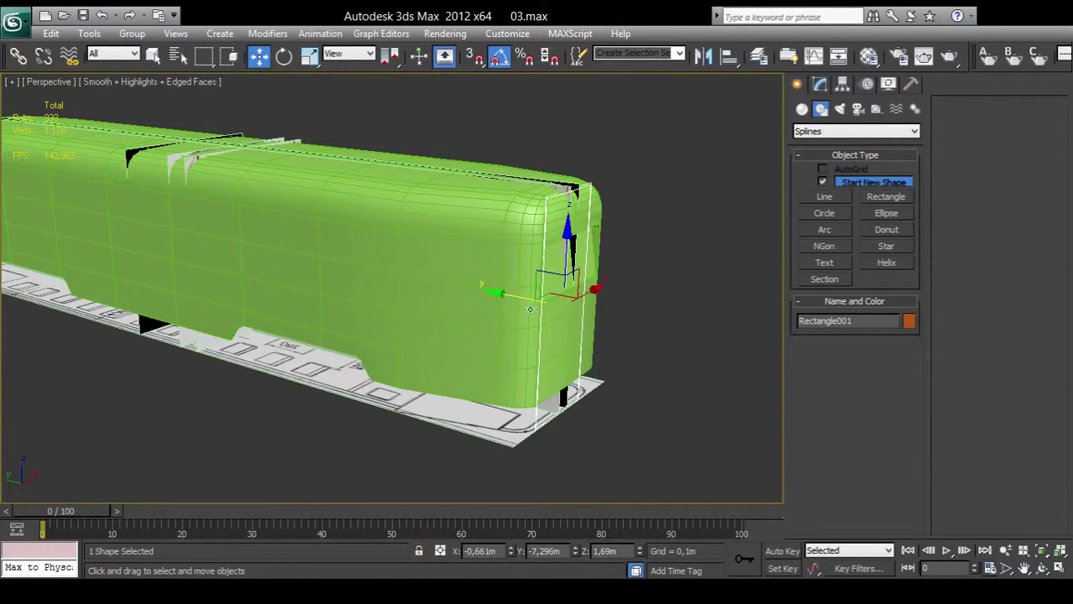
click(1060, 571)
right_click(641, 190)
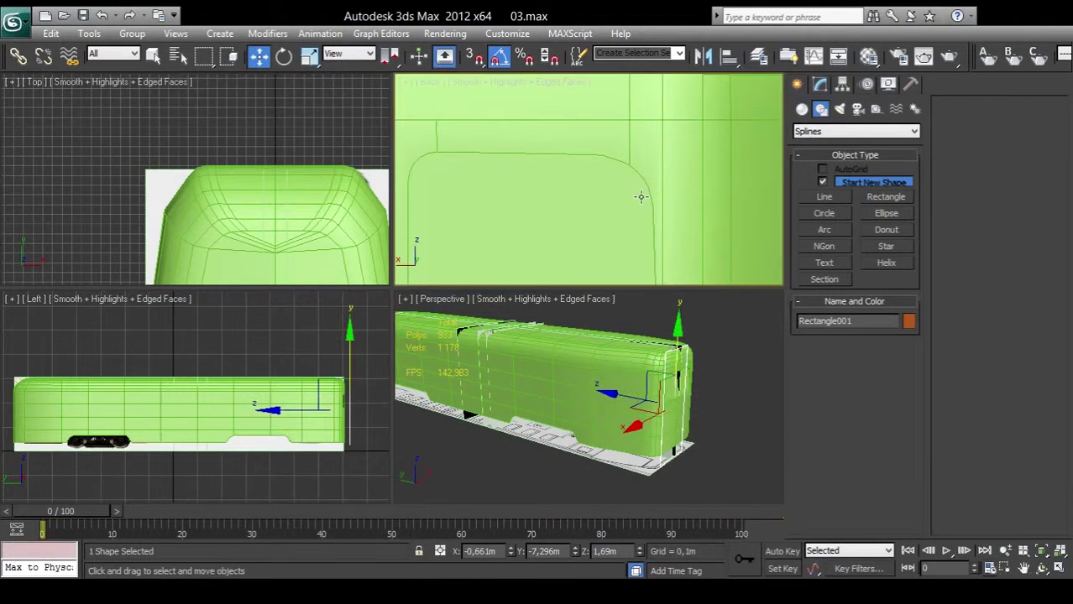
scroll(641, 189, down, 3)
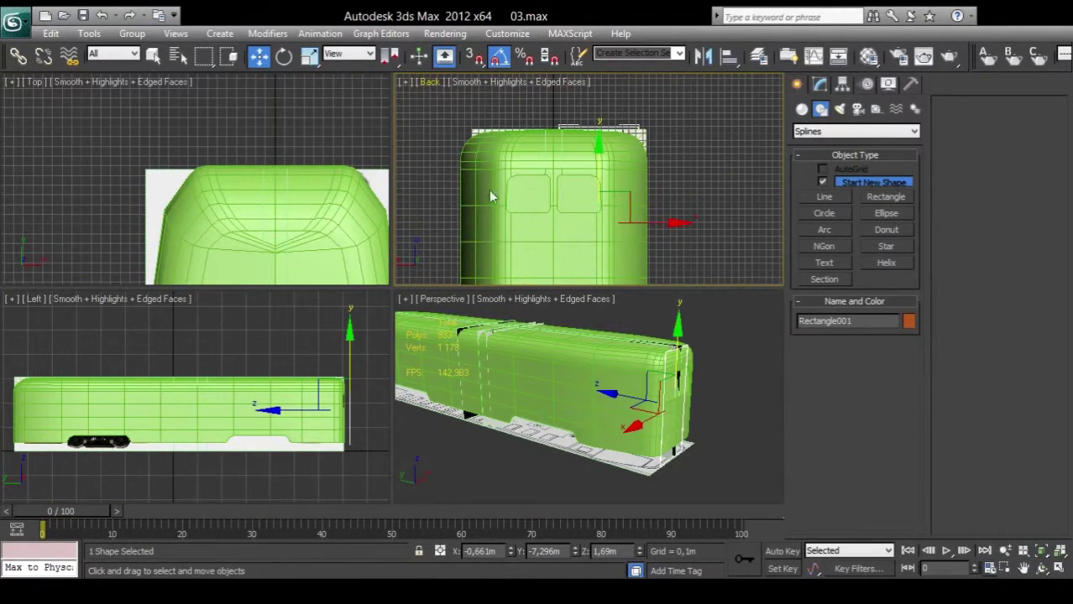
Step: Maximize the Front view and centre the tram in it
key(f)
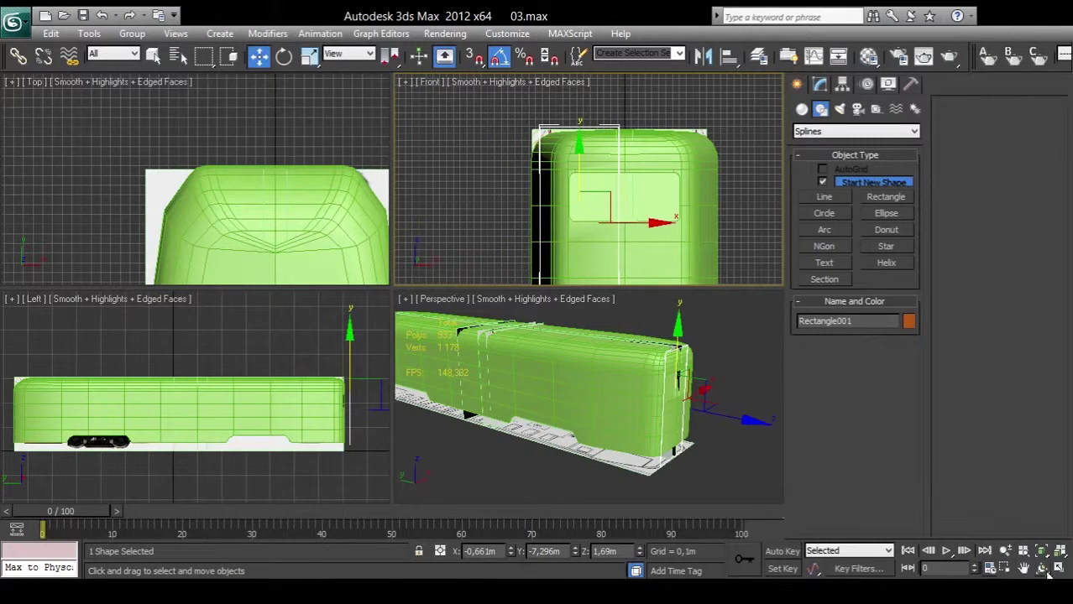
click(1059, 569)
middle_drag(612, 439, 563, 413)
scroll(495, 308, down, 2)
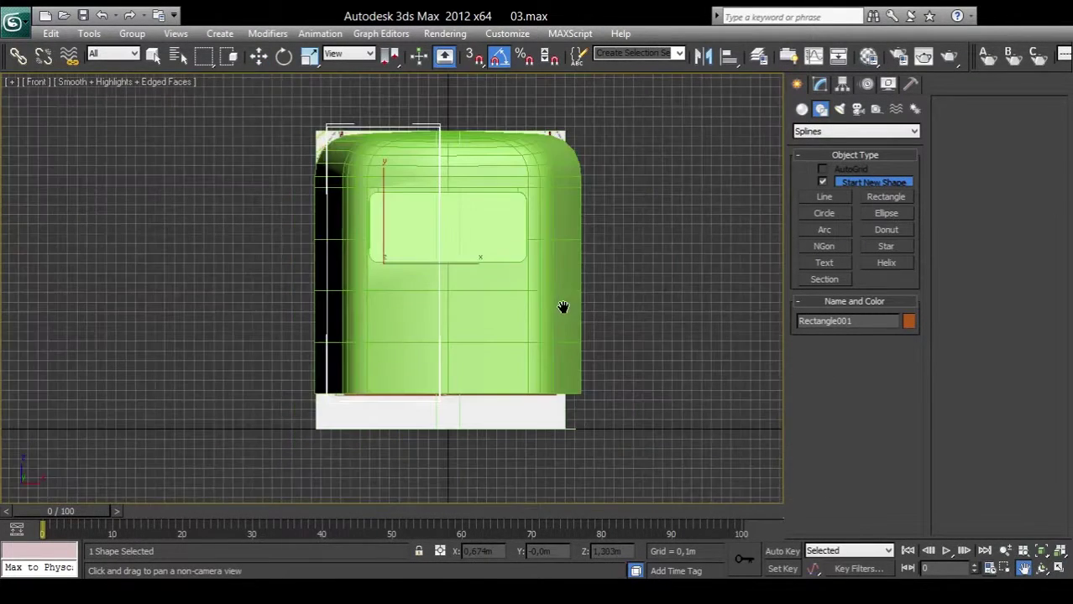
middle_drag(567, 307, 571, 294)
Step: Set Length to 1.123 m and Corner Radius to 0.109 m, then move the rectangle over the front window
click(819, 84)
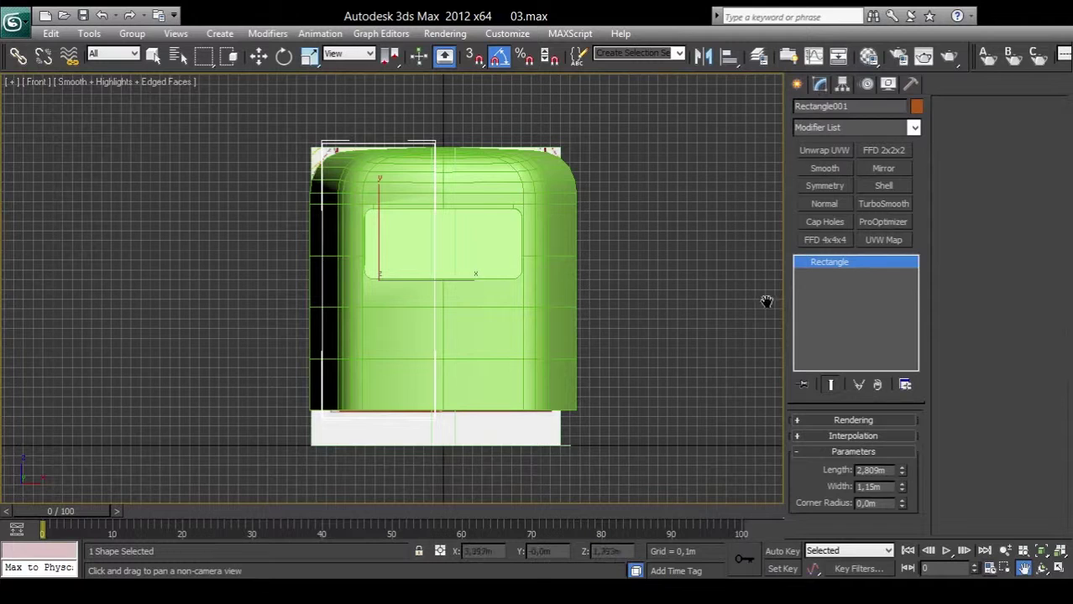
drag(902, 470, 889, 508)
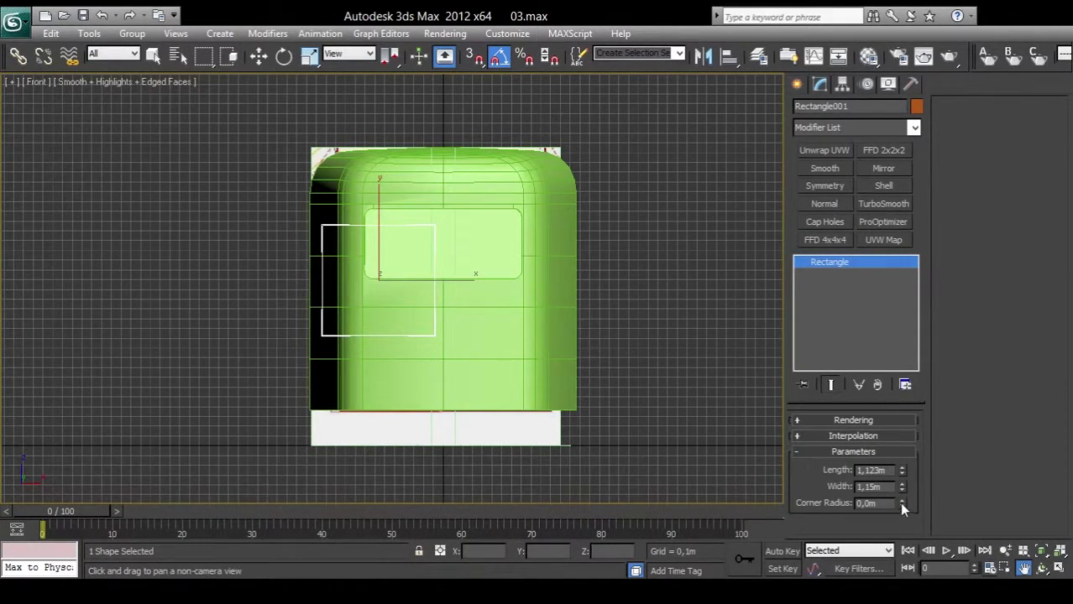
drag(900, 500, 892, 216)
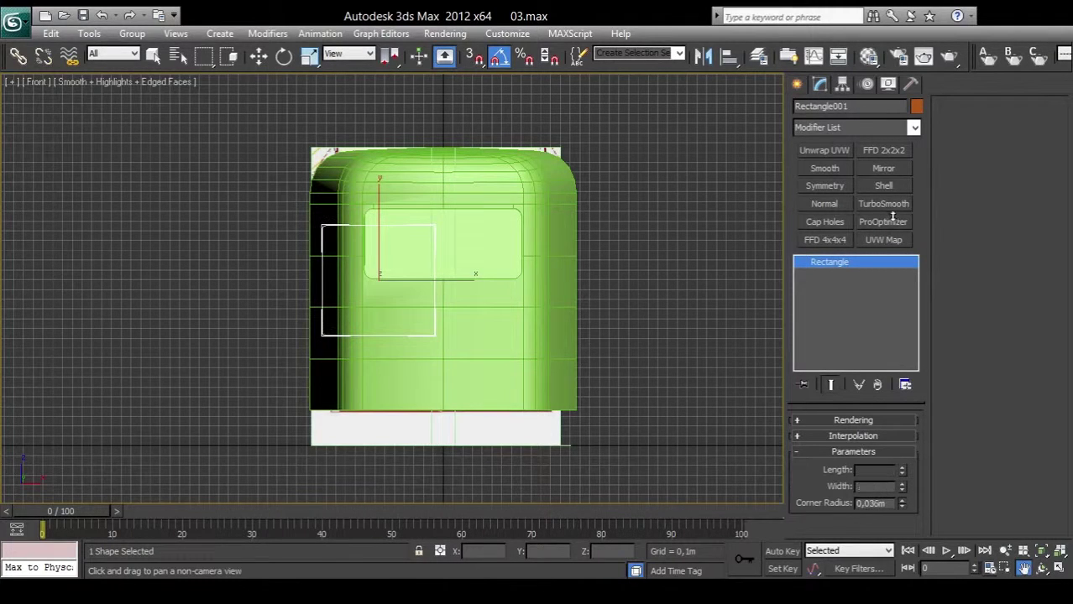
mouse_move(892, 216)
mouse_down()
mouse_move(890, 422)
mouse_move(913, 234)
mouse_up()
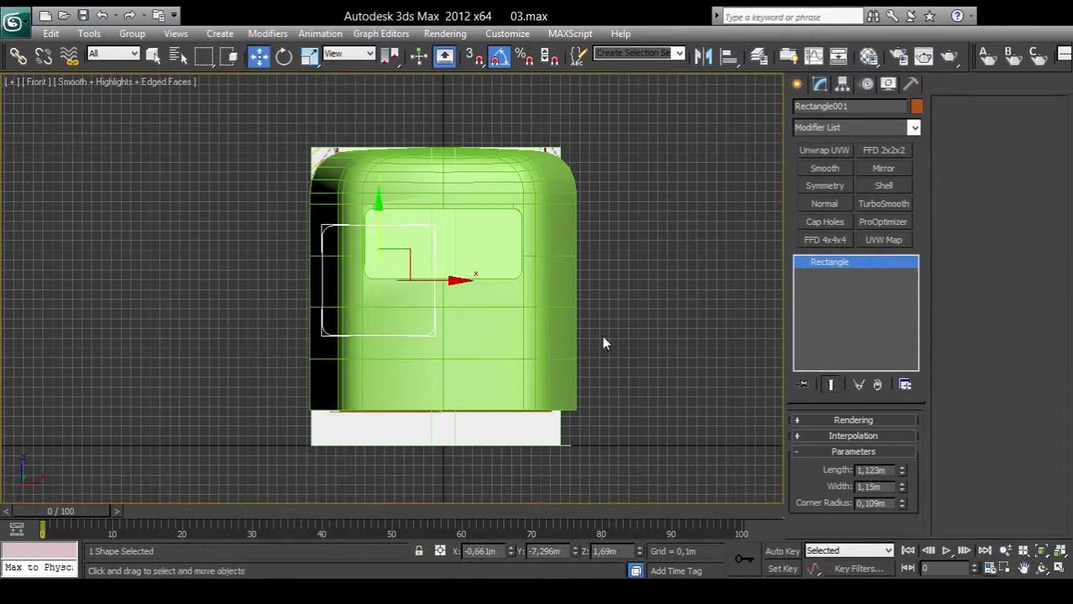
key(w)
drag(398, 254, 470, 235)
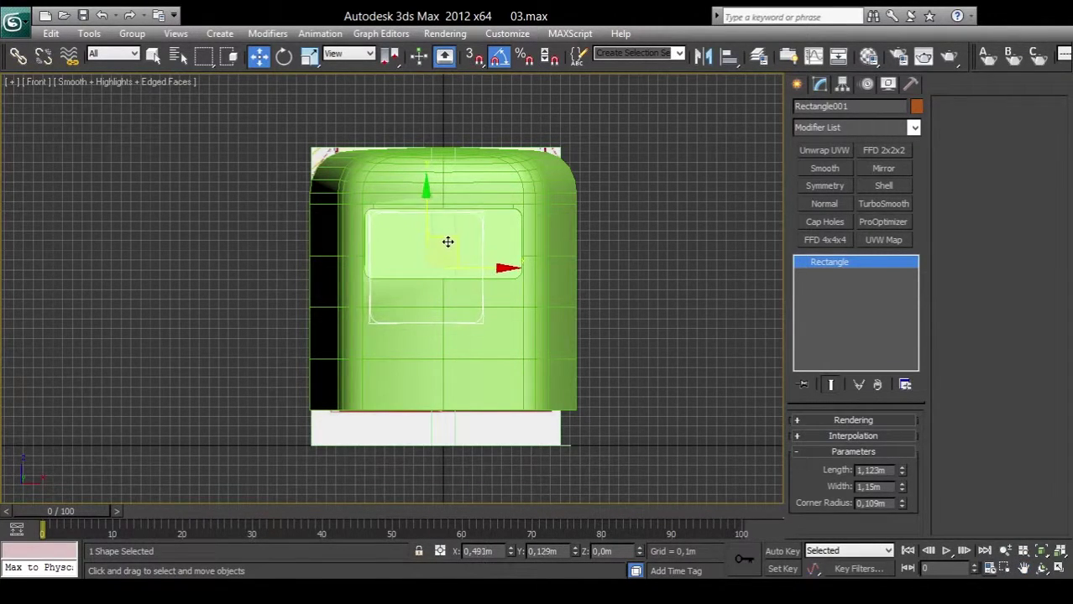
Step: Make the tram body see-through and nudge the rounded rectangle slightly left over the window
click(521, 190)
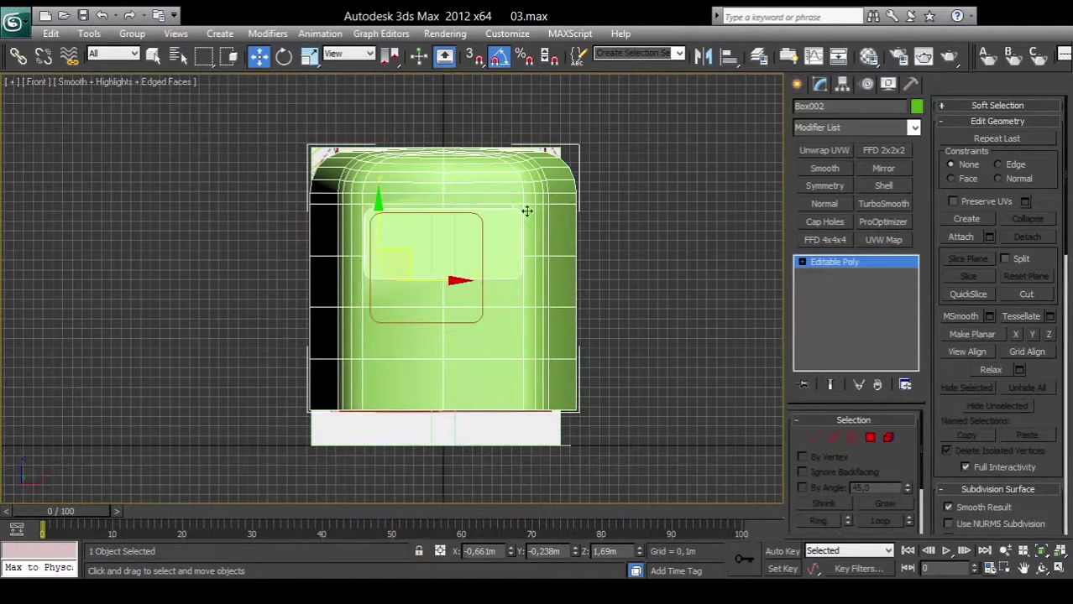
key(alt+x)
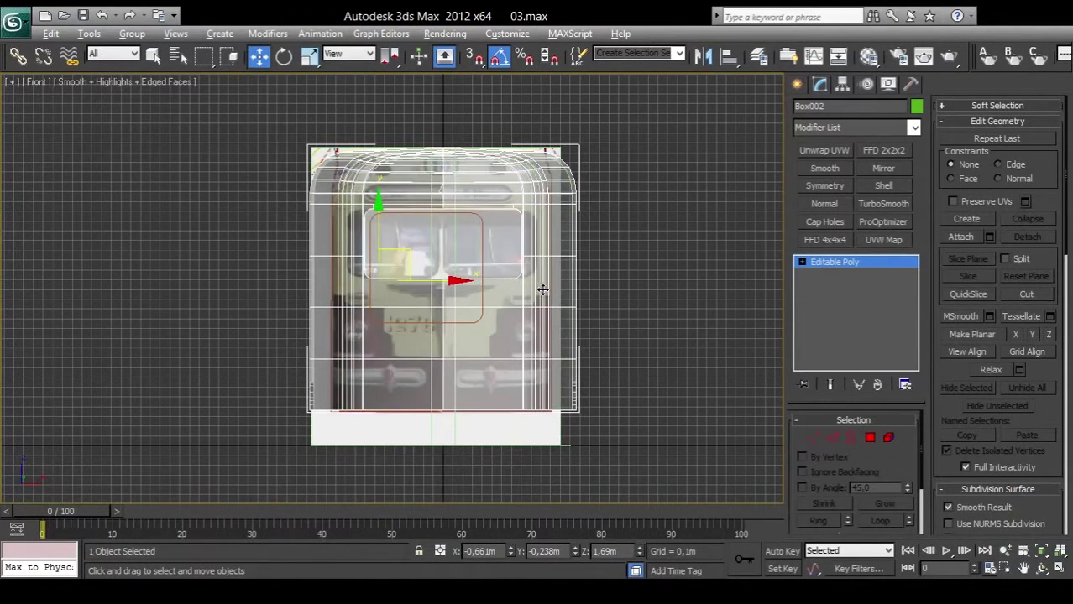
click(634, 342)
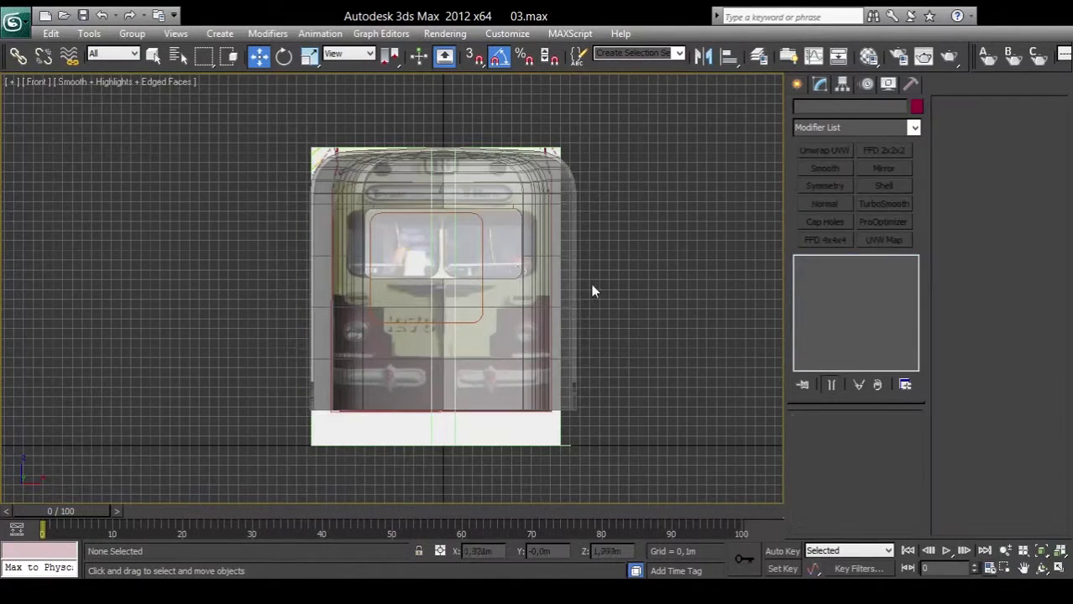
click(391, 214)
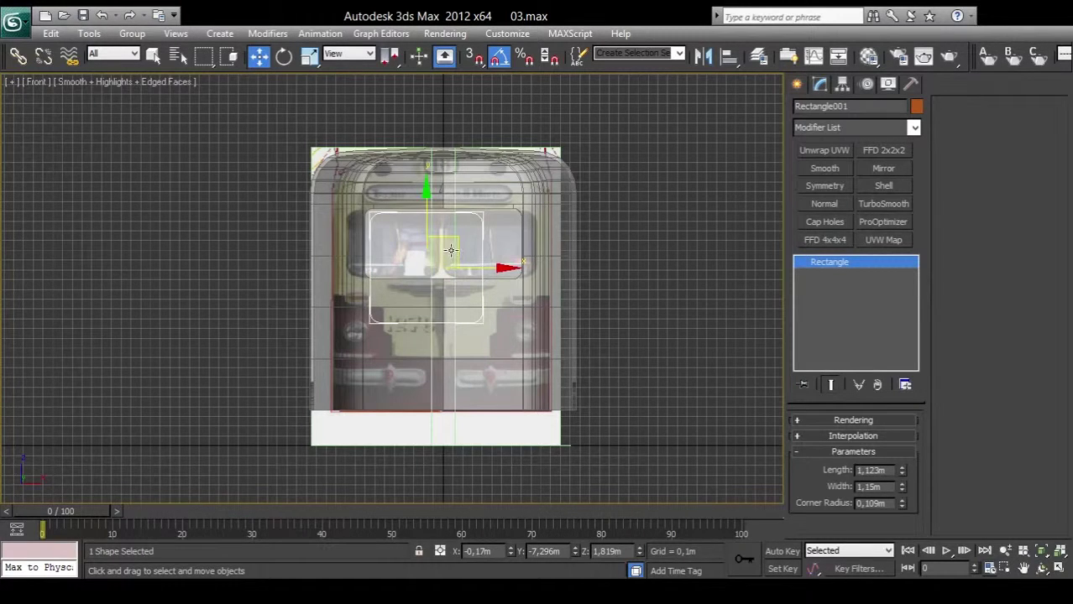
drag(453, 248, 430, 247)
scroll(405, 286, up, 5)
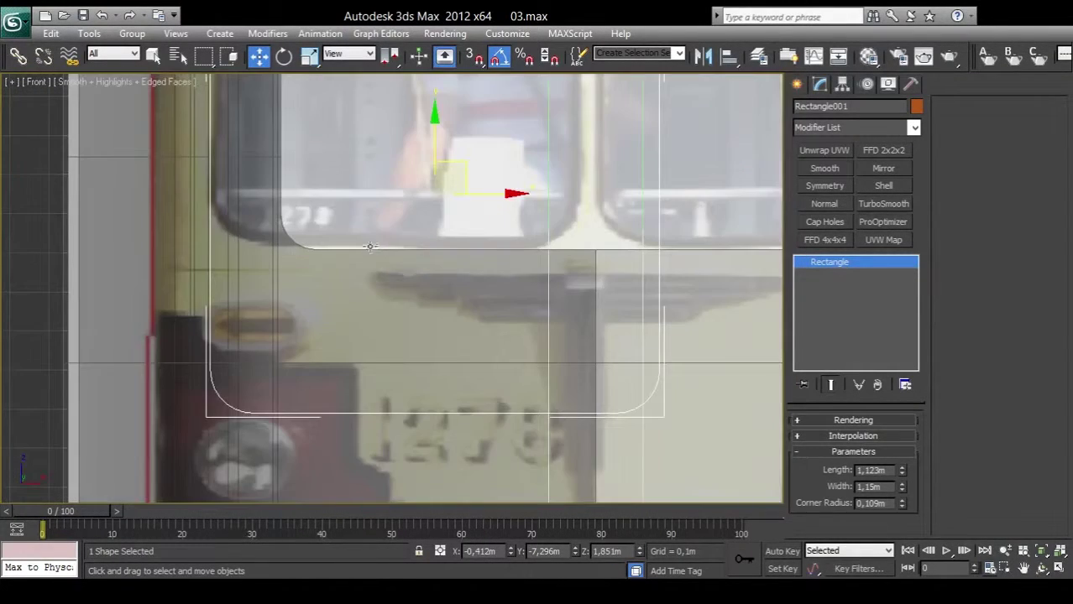
drag(406, 286, 368, 354)
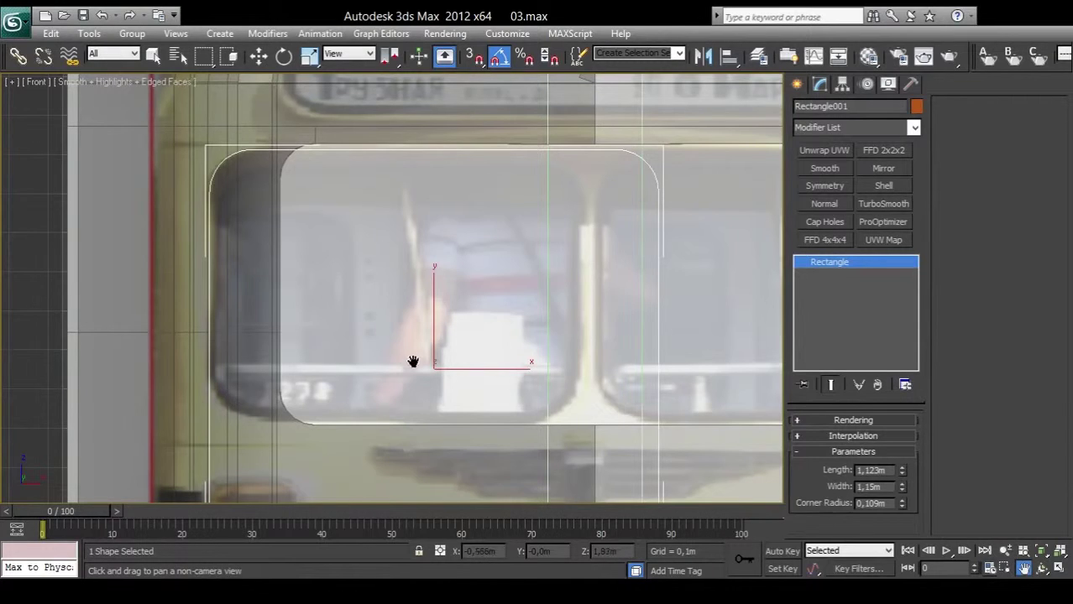
mouse_move(420, 388)
mouse_down()
mouse_move(399, 324)
mouse_move(371, 388)
mouse_up()
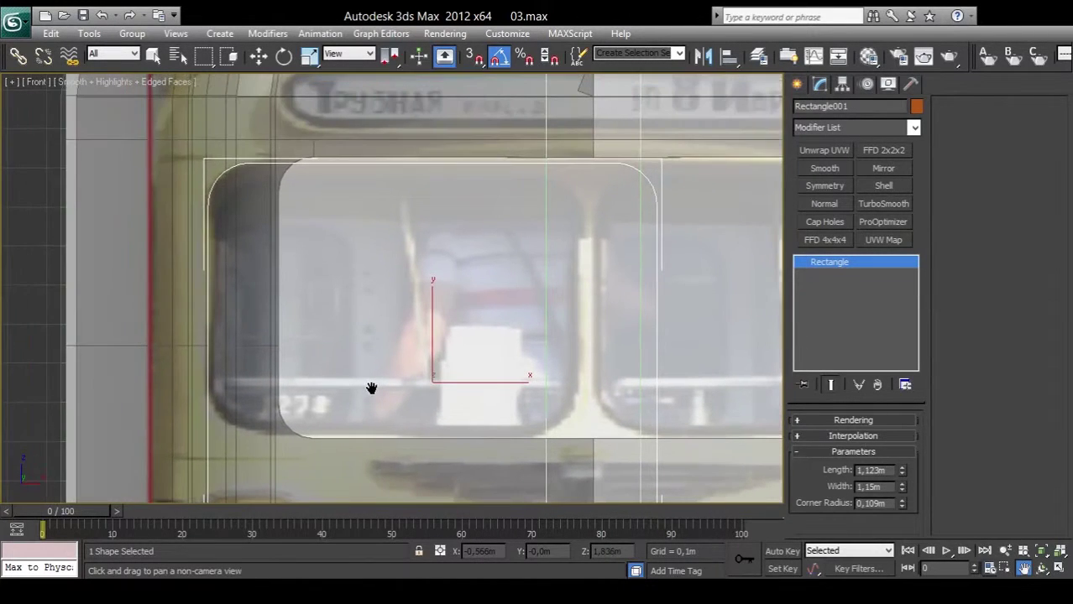
scroll(374, 331, down, 3)
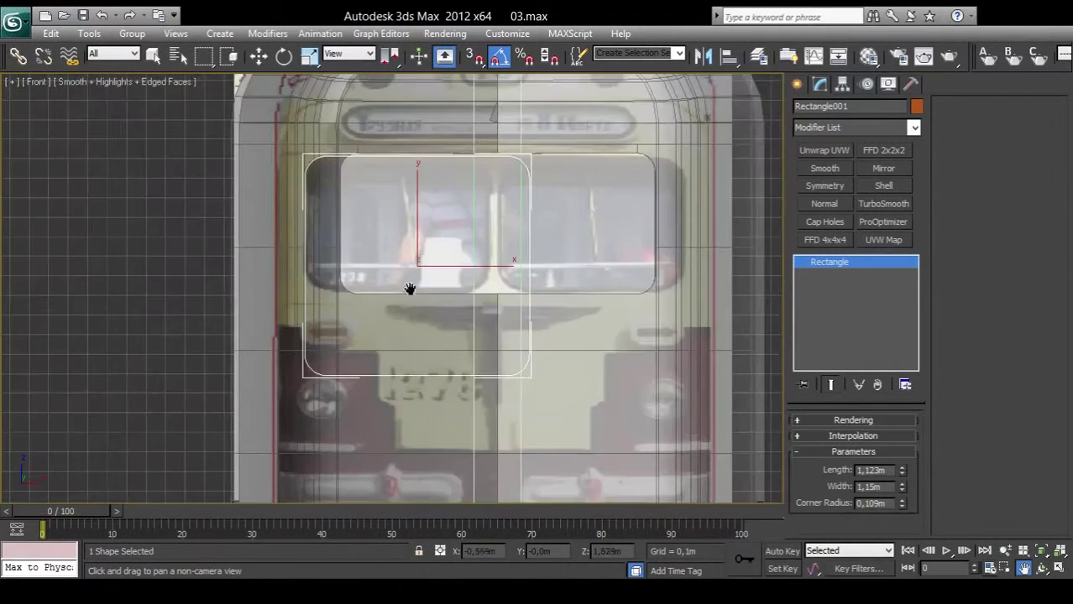
Step: Change the rectangle's Corner Radius to 0,11m
drag(875, 503, 881, 502)
click(879, 503)
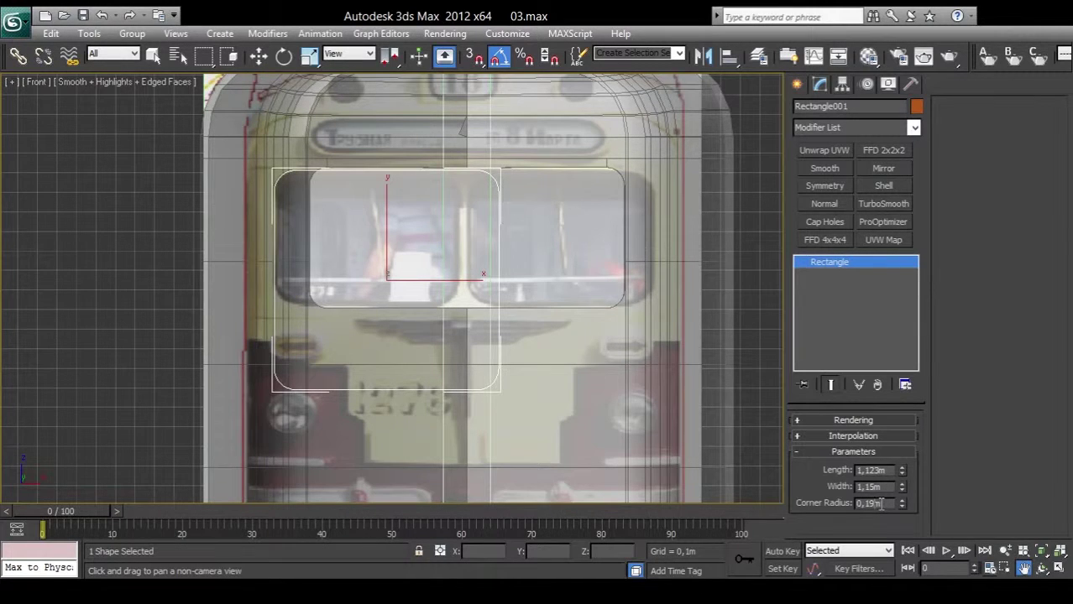
text(11)
key(Return)
Step: Convert the rectangle to an editable spline and enter Vertex sub-object mode
right_click(878, 367)
click(587, 392)
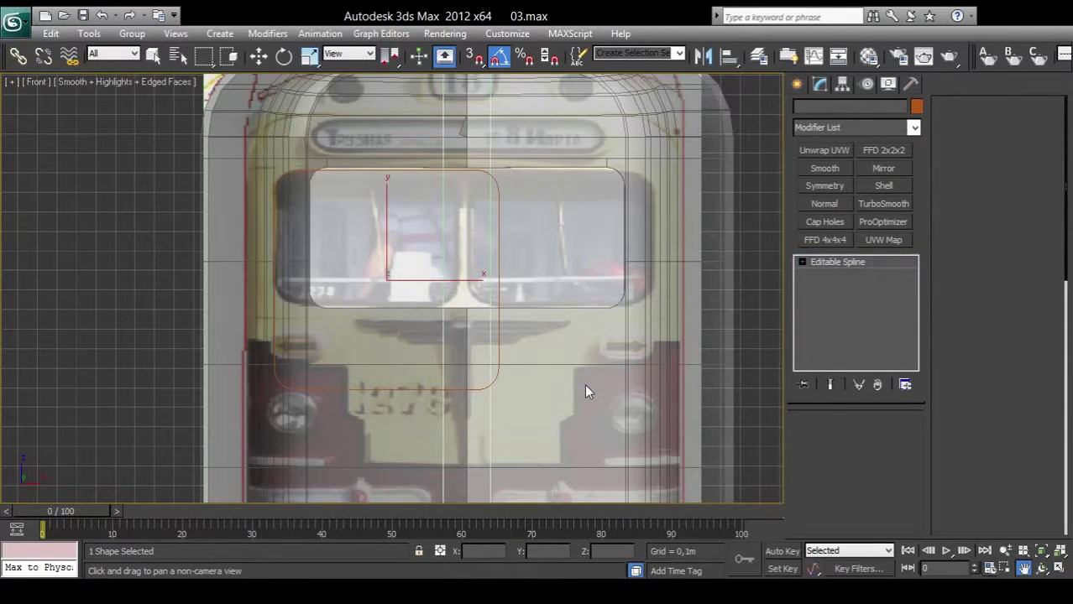
click(979, 127)
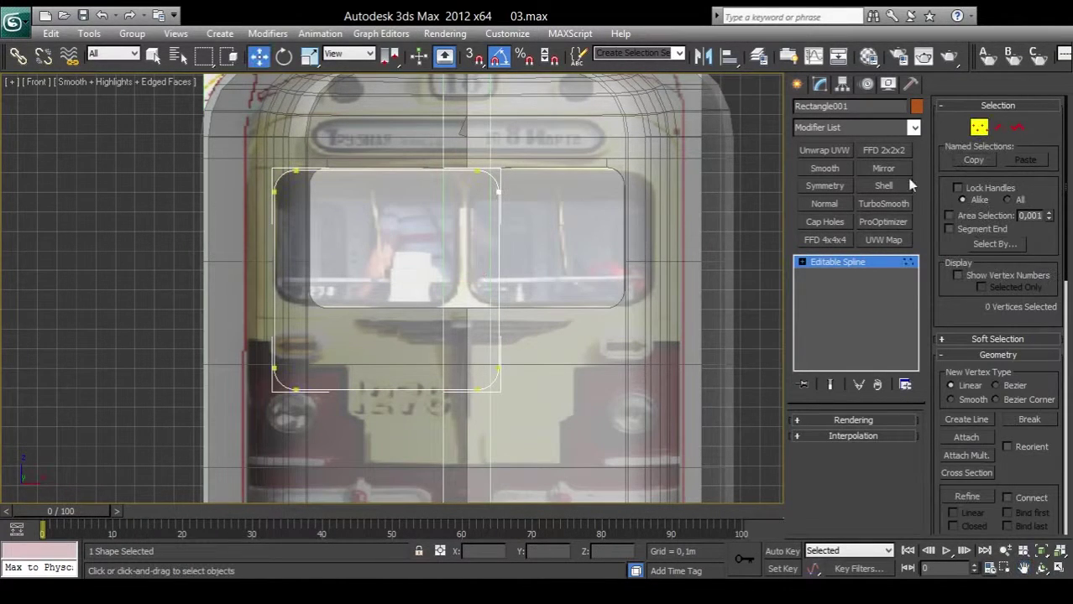
key(w)
Step: Raise the four bottom vertices and pull the right side in to trace the left front window
mouse_move(595, 431)
mouse_down()
mouse_move(285, 311)
mouse_move(295, 232)
mouse_up()
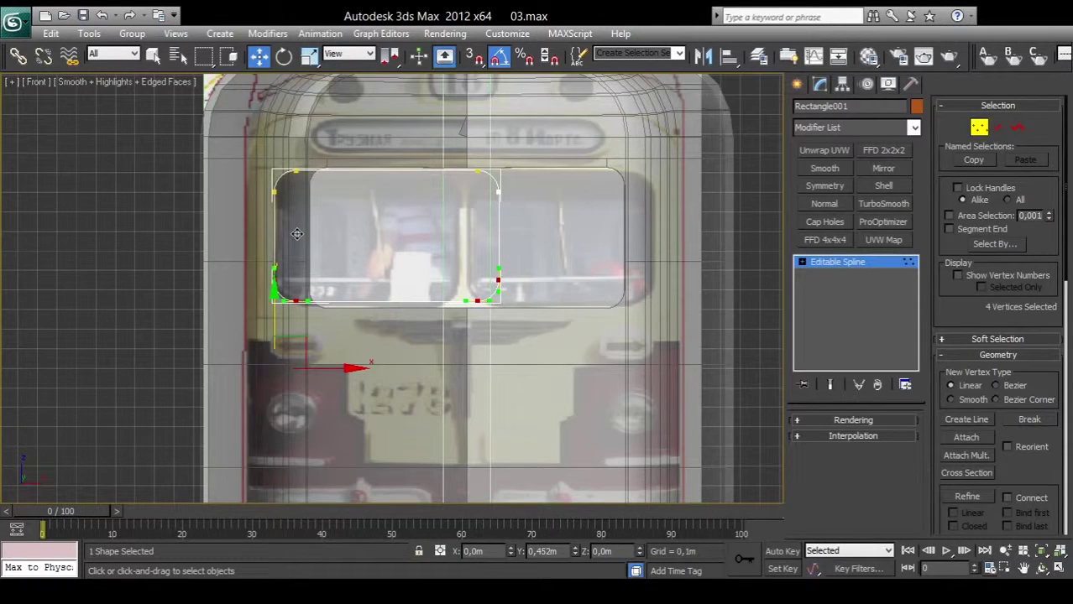
drag(514, 343, 453, 147)
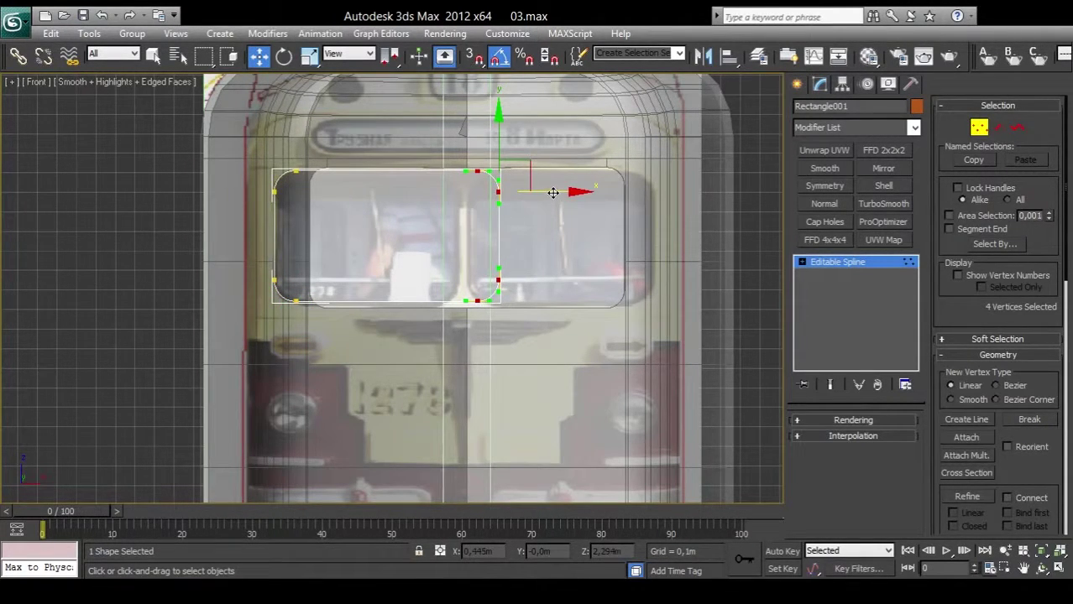
mouse_move(561, 192)
mouse_down()
mouse_move(443, 191)
mouse_move(454, 192)
mouse_up()
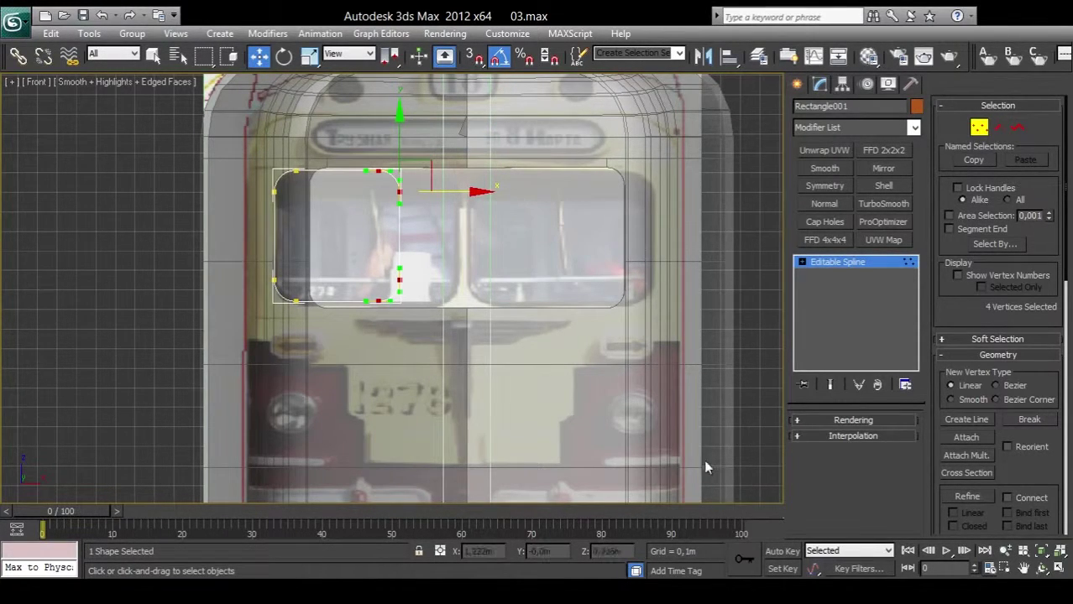
click(706, 259)
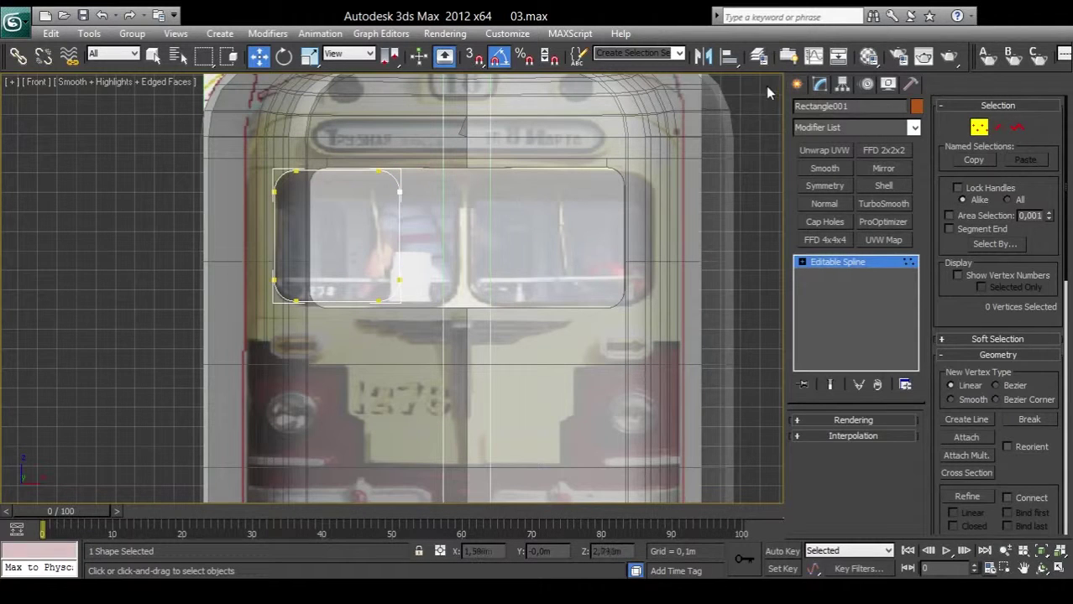
click(796, 84)
click(713, 301)
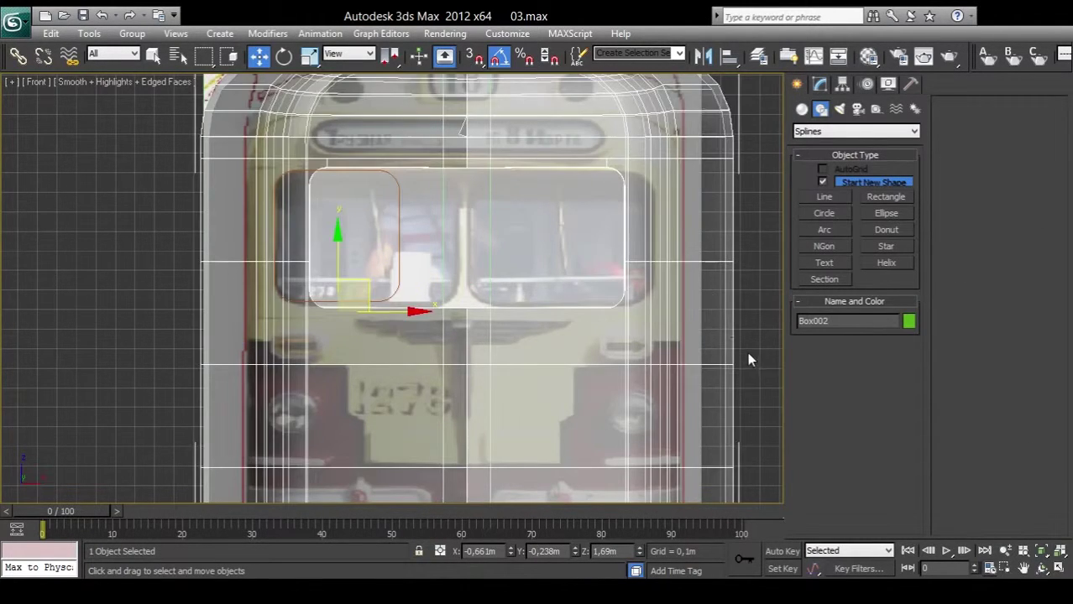
Step: Draw a thin flat Box003 spanning the tram's front width just below the body
scroll(749, 360, down, 3)
scroll(613, 373, up, 2)
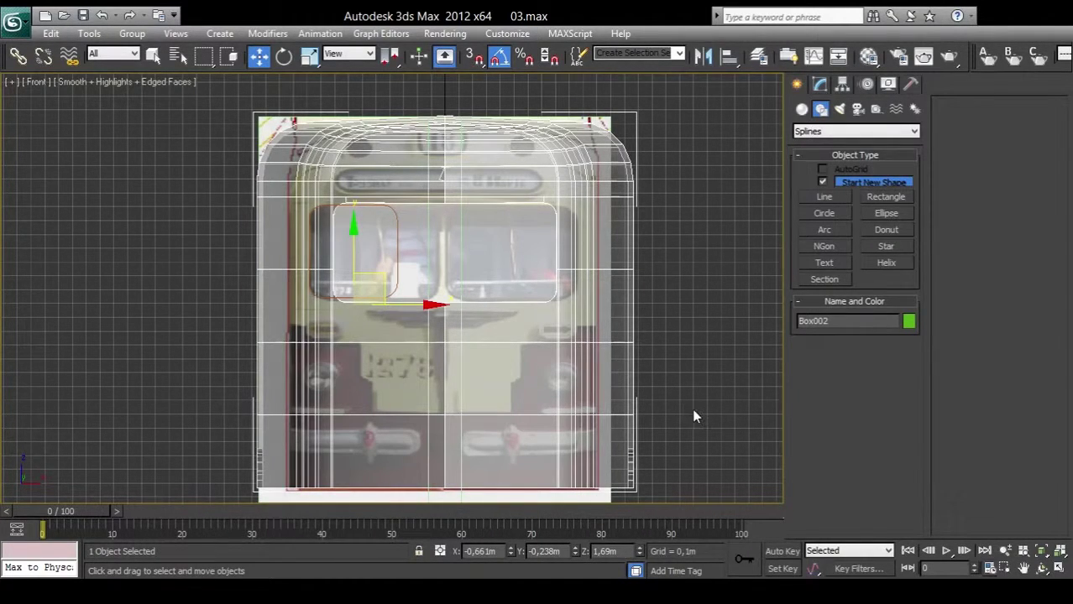
click(801, 110)
click(825, 184)
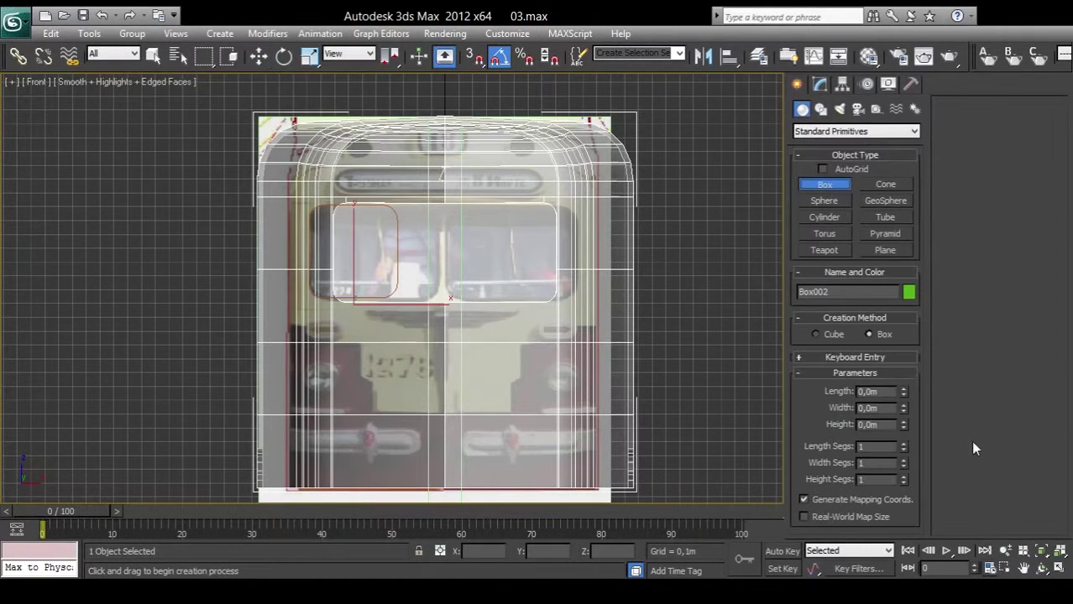
middle_drag(663, 401, 665, 250)
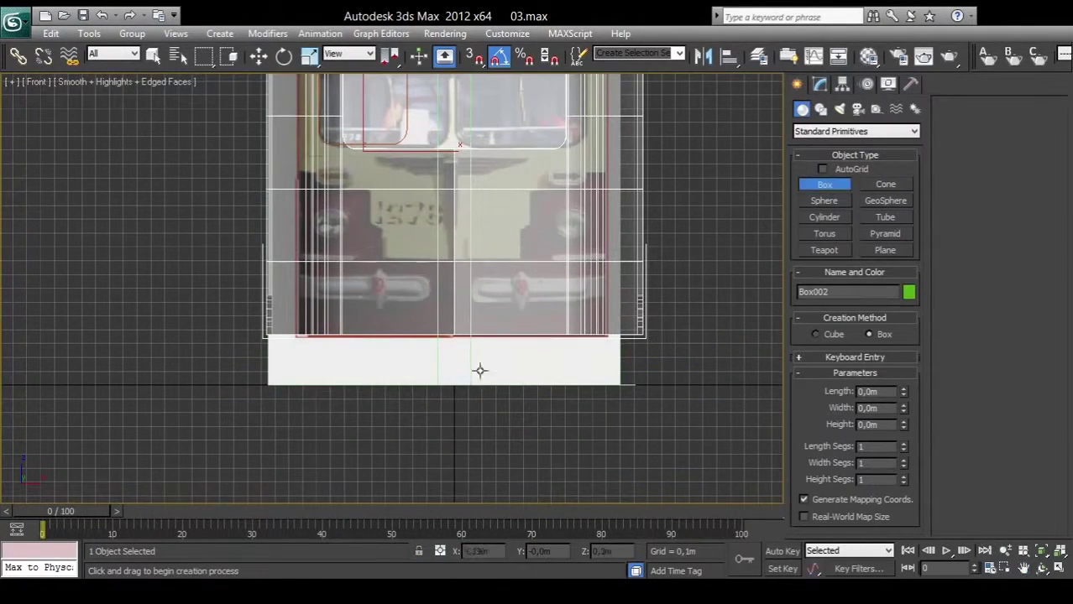
drag(268, 404, 638, 413)
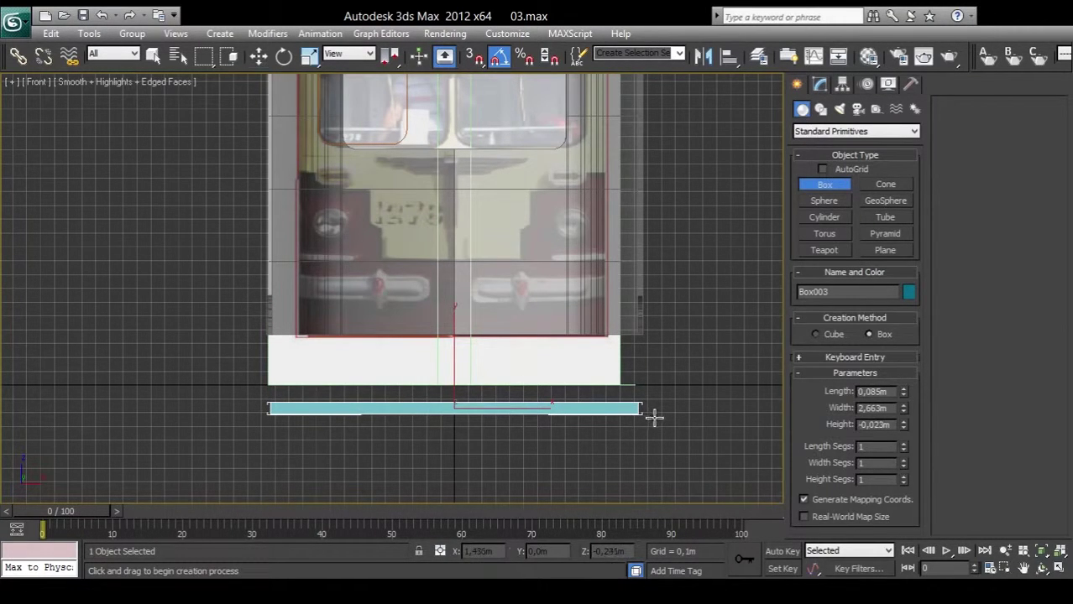
key(w)
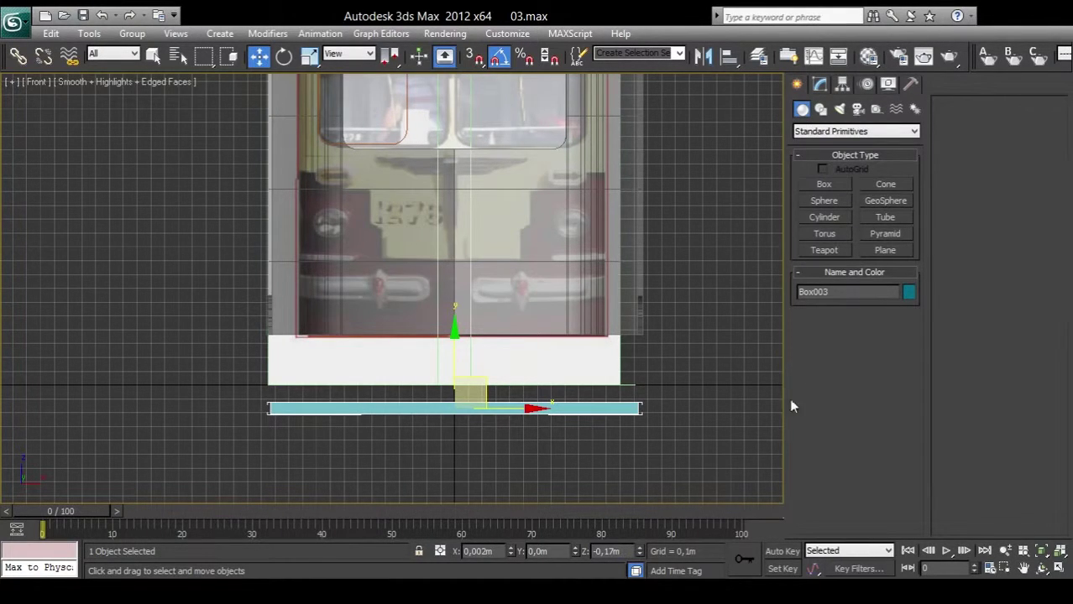
Step: Set Box003's width to 2,55m and raise it to the tram's bottom edge
click(822, 85)
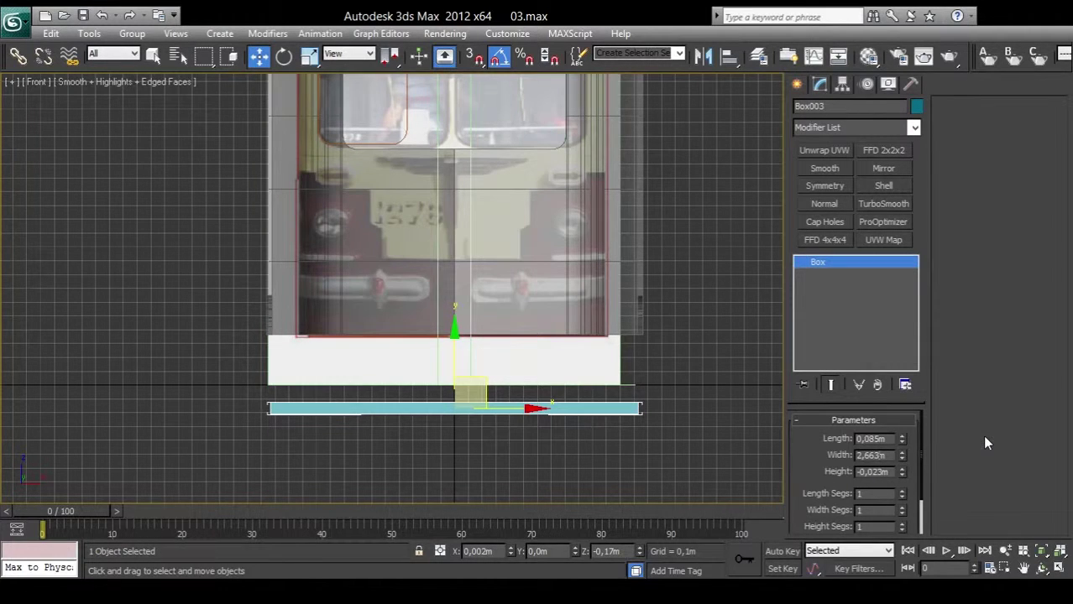
key(BackSpace)
key(BackSpace)
key(BackSpace)
text(5)
text(5)
key(Return)
drag(453, 357, 454, 300)
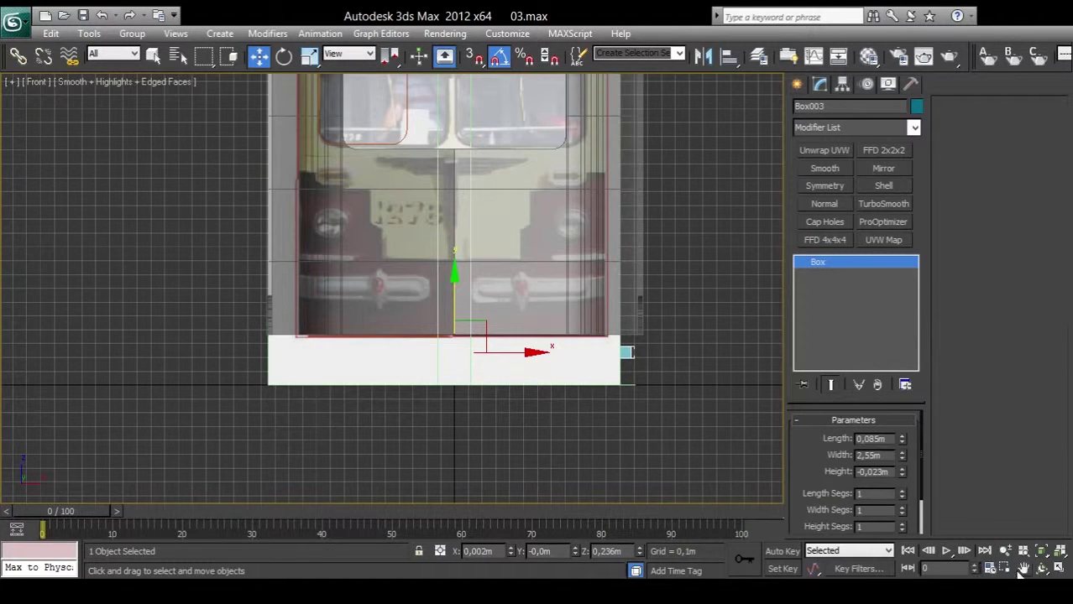
Step: Slide the thin box to the tram's end in the side view and set its X position to 0
click(1058, 568)
right_click(314, 480)
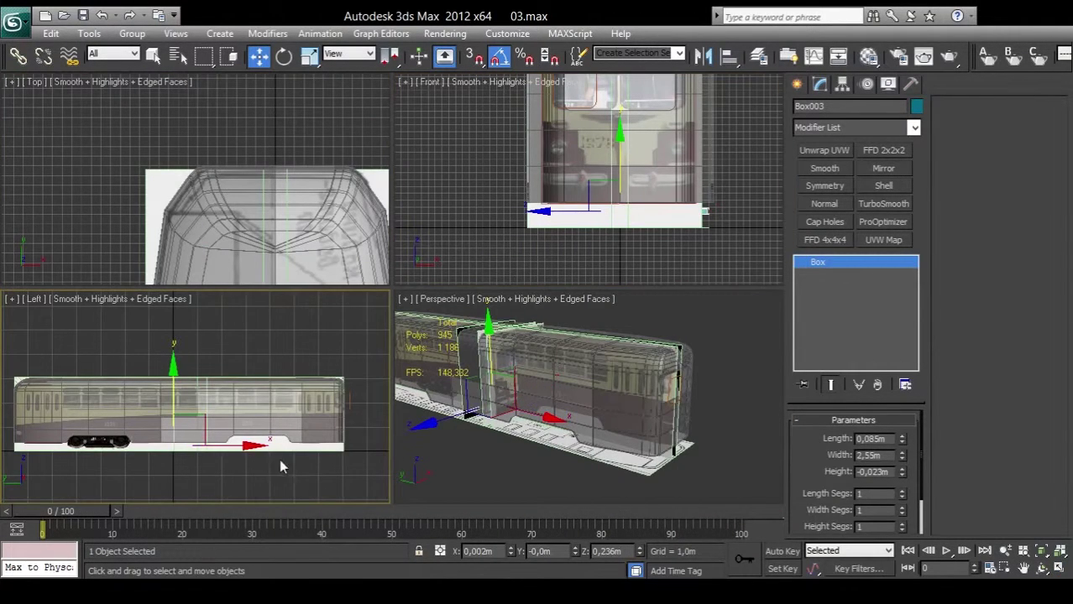
drag(235, 445, 419, 446)
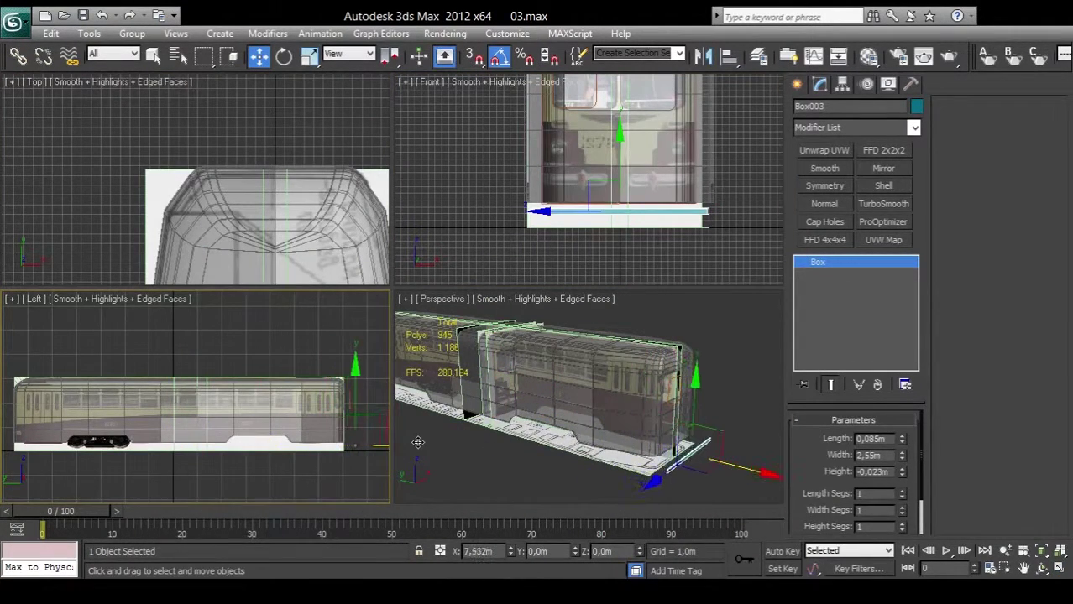
right_click(748, 245)
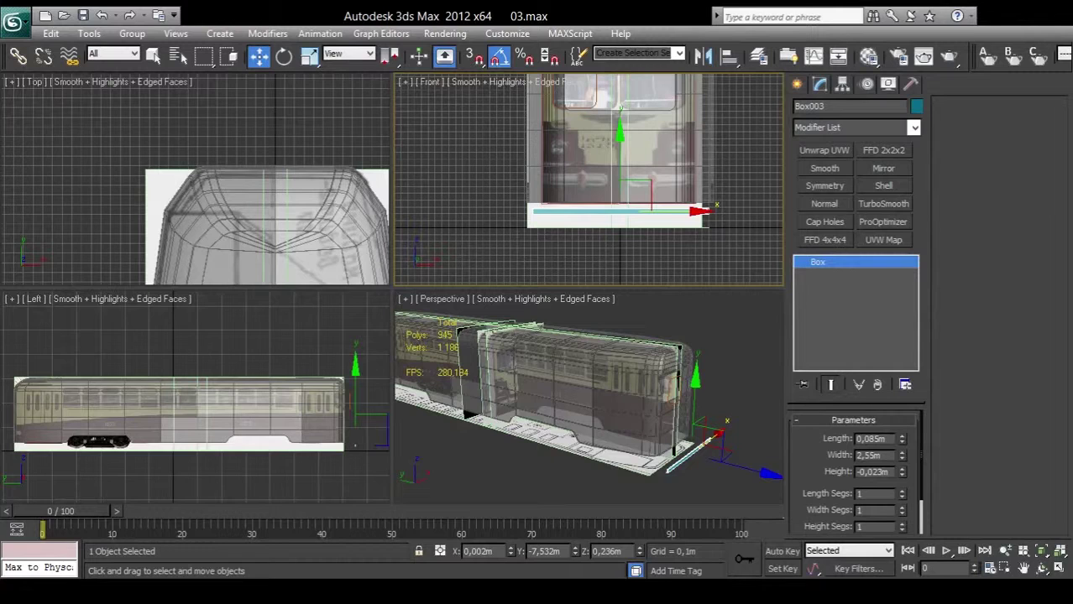
text(0)
key(Return)
click(764, 221)
Step: In the maximized front view, scale the tram body horizontally, settling at 95
click(621, 151)
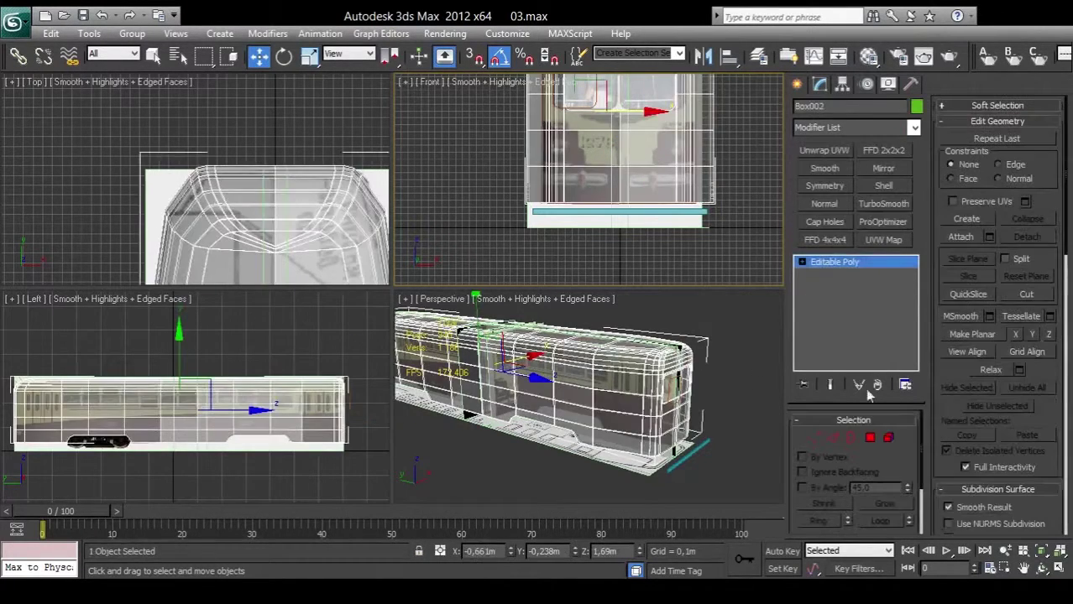
click(1059, 569)
click(1024, 568)
scroll(722, 411, down, 2)
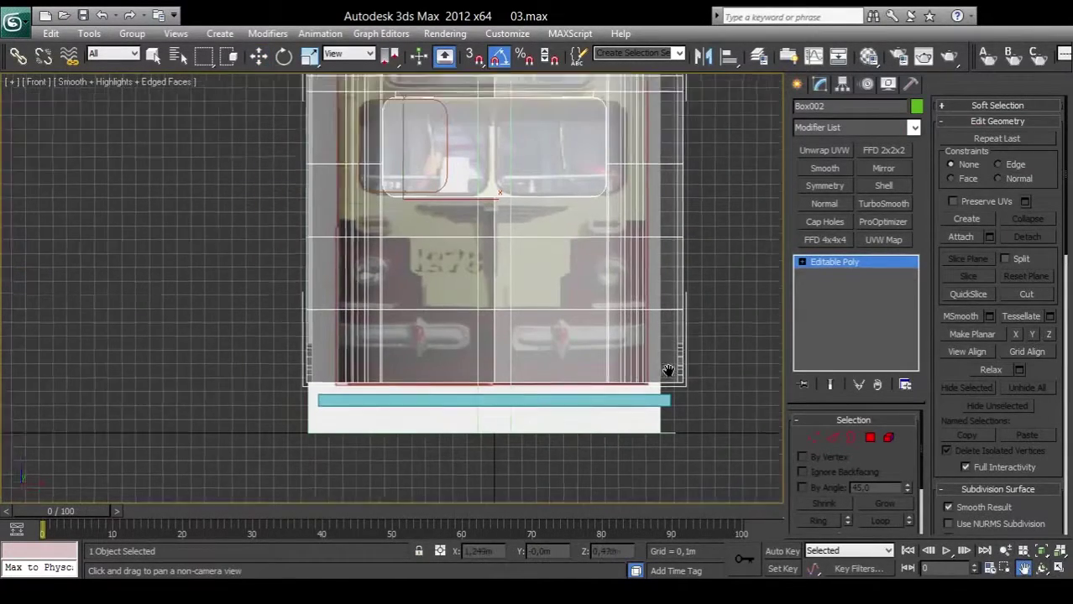
scroll(675, 387, down, 2)
drag(672, 325, 673, 359)
scroll(670, 361, up, 2)
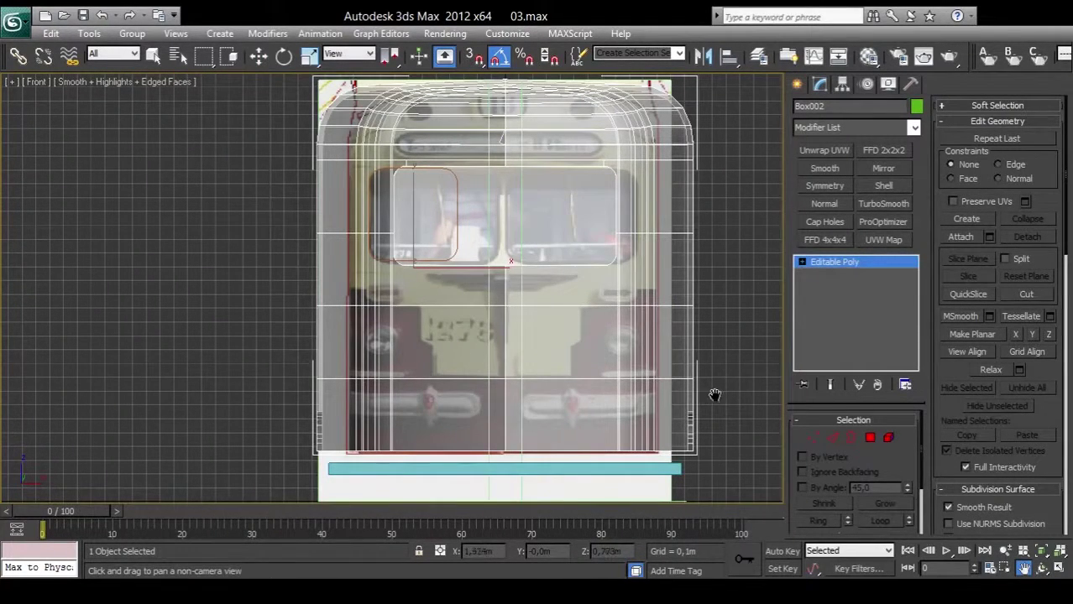
click(310, 56)
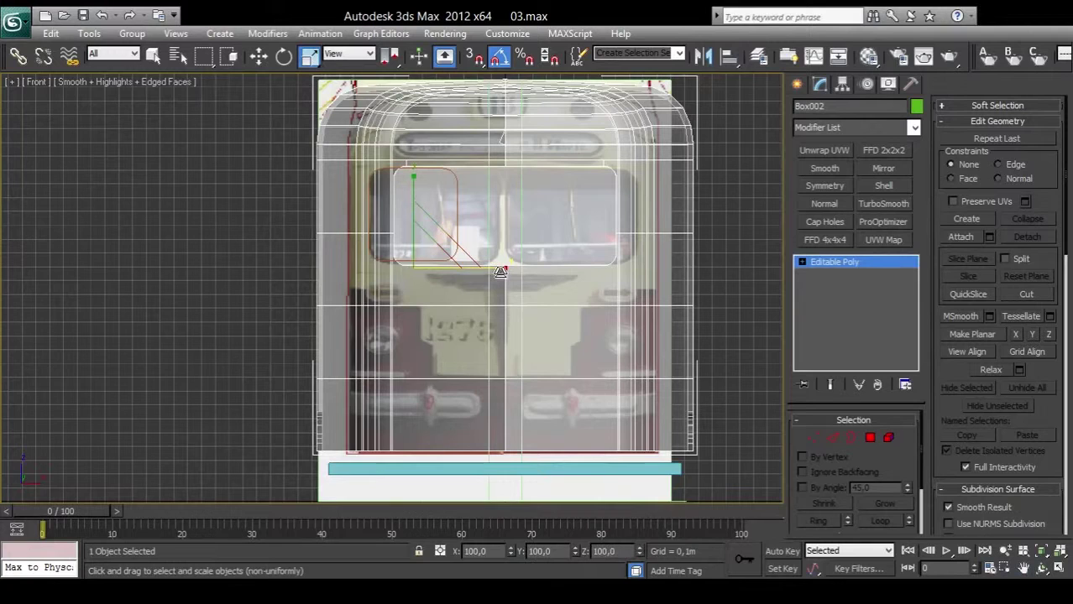
drag(499, 271, 495, 270)
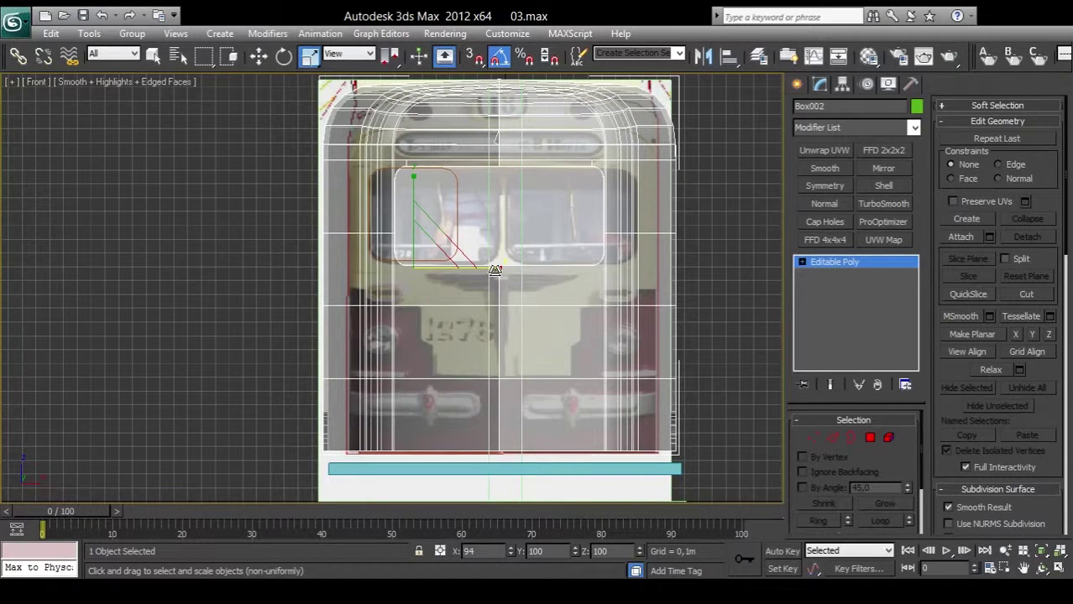
drag(495, 271, 497, 269)
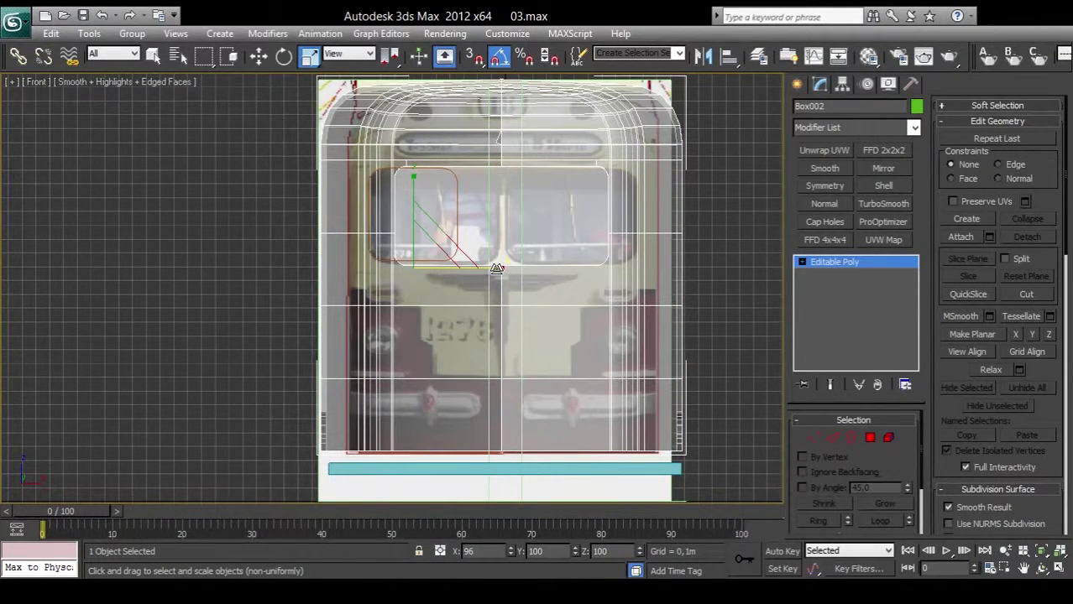
drag(497, 269, 496, 269)
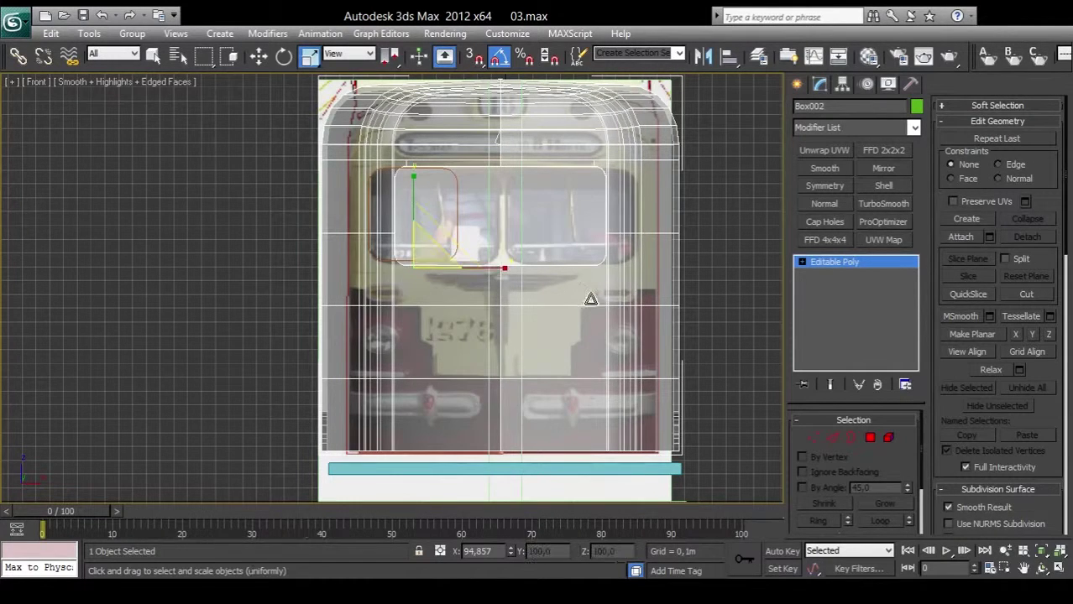
click(742, 402)
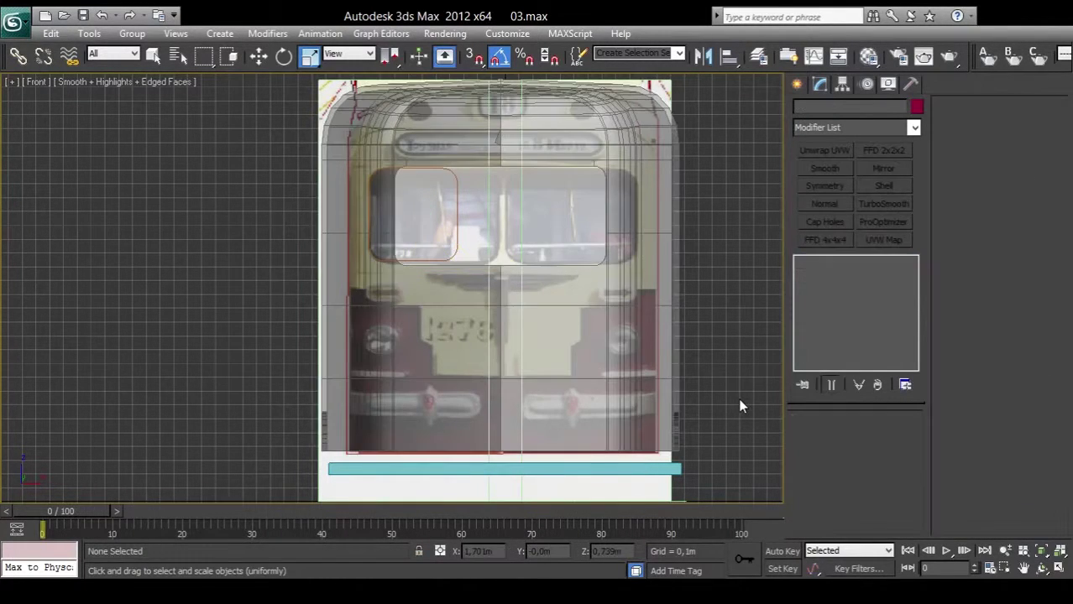
Step: With Affect Pivot Only, centre Box002's pivot and set its X position to 0
click(585, 388)
click(843, 85)
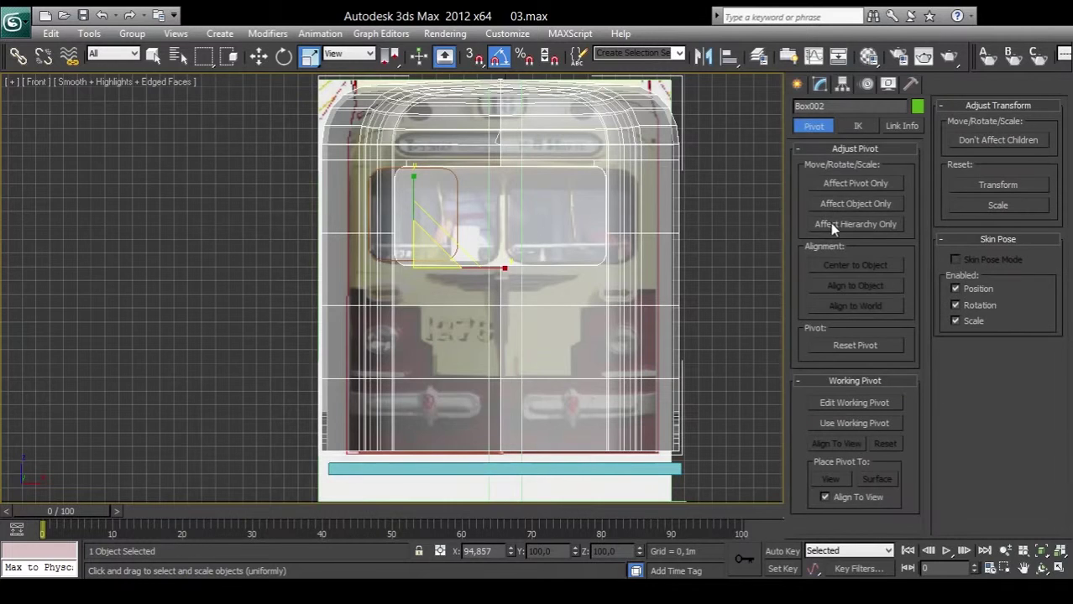
click(848, 185)
click(845, 266)
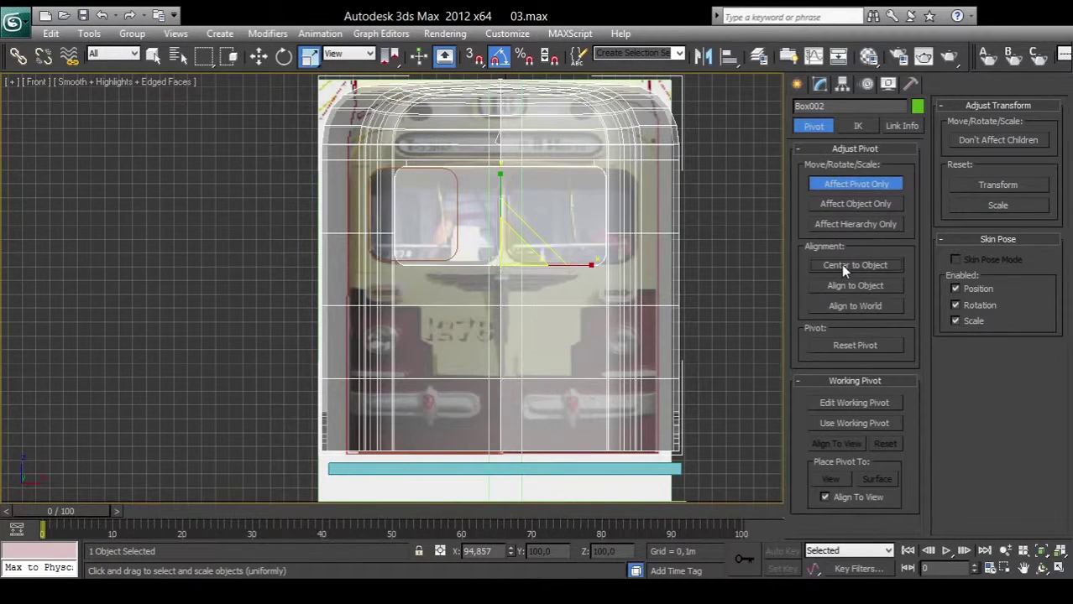
click(259, 56)
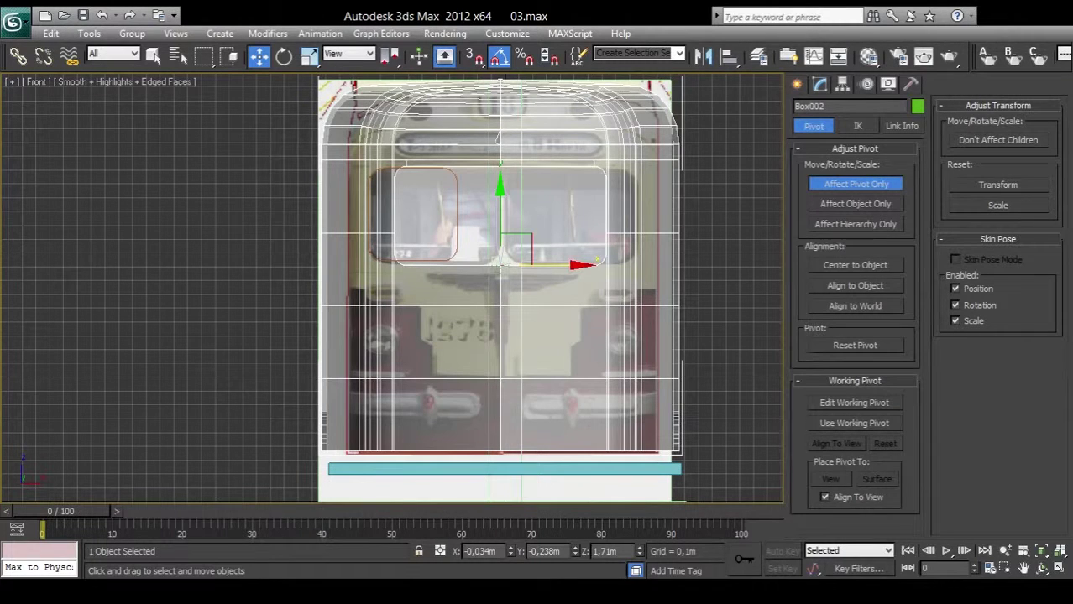
text(0)
key(Return)
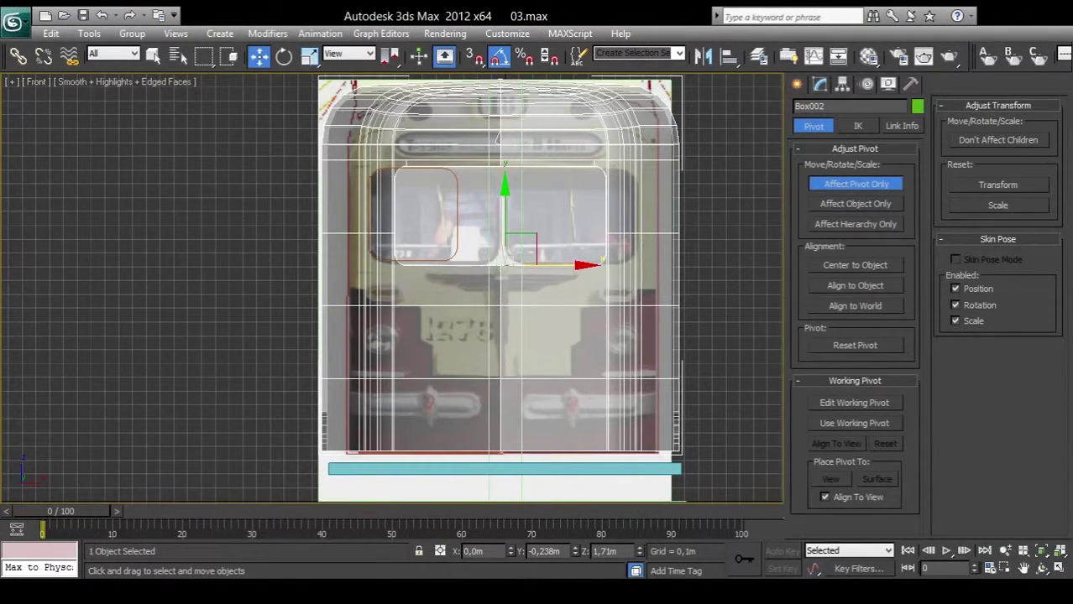
click(843, 264)
Step: Move the tram body to X 0 and turn off its see-through display
click(796, 84)
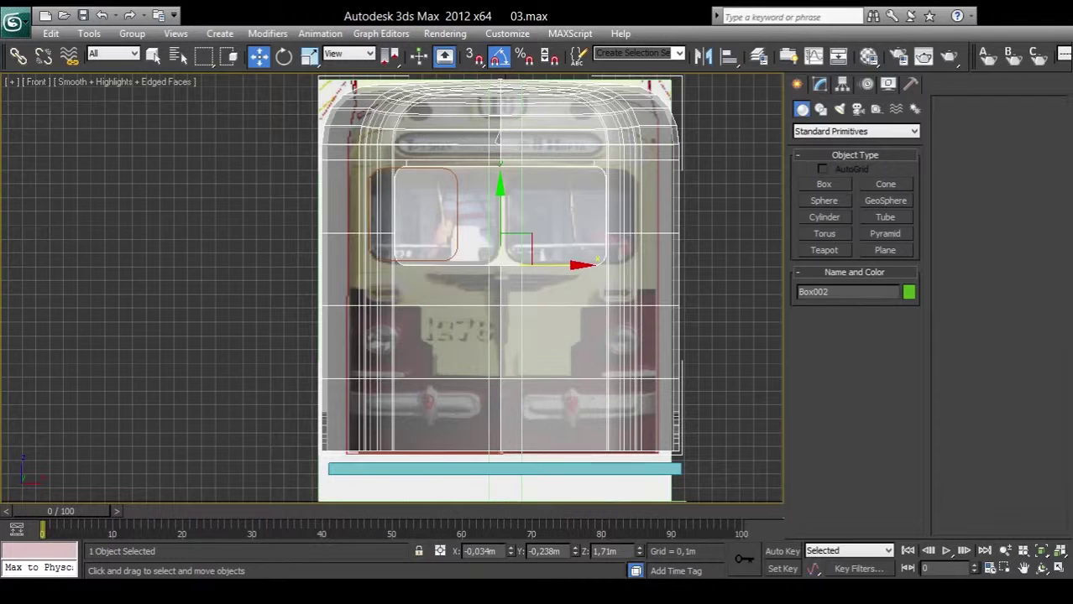
right_click(511, 552)
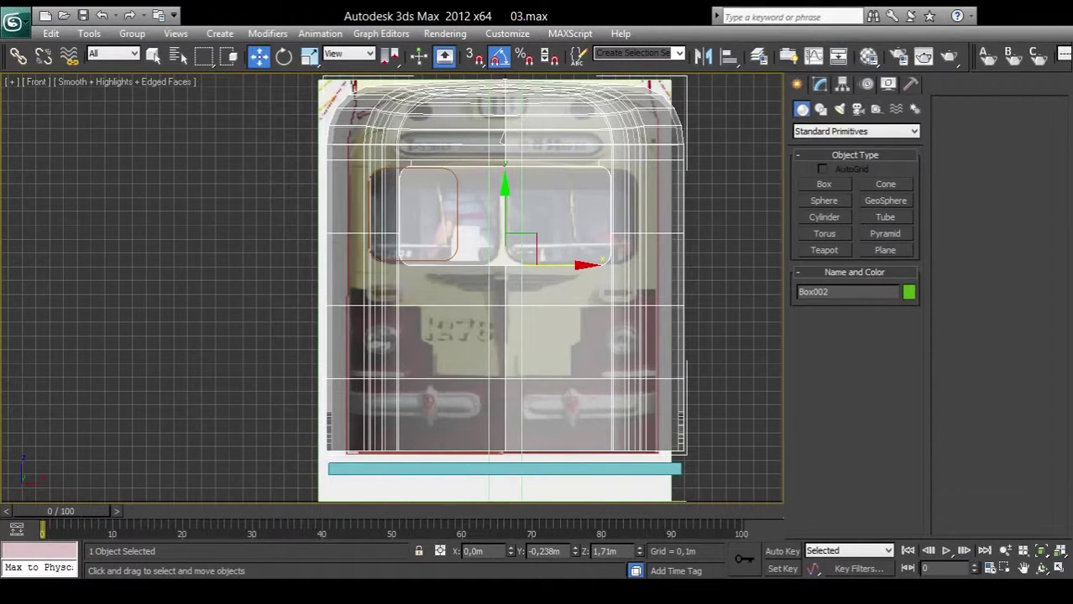
click(744, 361)
click(616, 318)
key(alt+x)
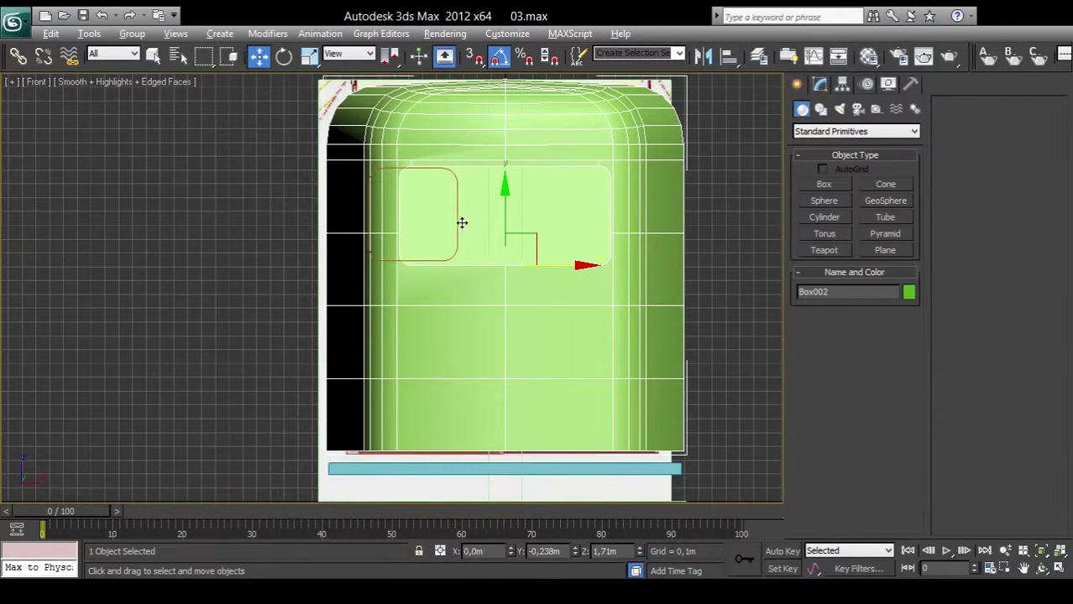
Step: Slide the left window rectangle, Rectangle001, right along X over the window opening
click(456, 220)
drag(492, 244, 531, 250)
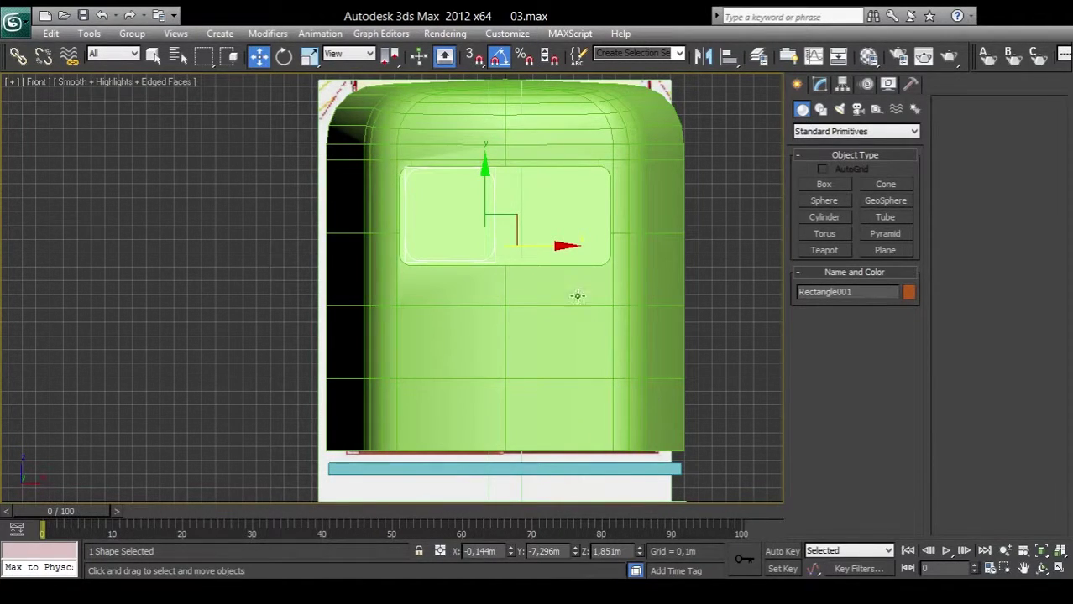
mouse_move(519, 292)
middle_down()
mouse_move(478, 402)
mouse_move(478, 246)
middle_up()
scroll(503, 386, up, 4)
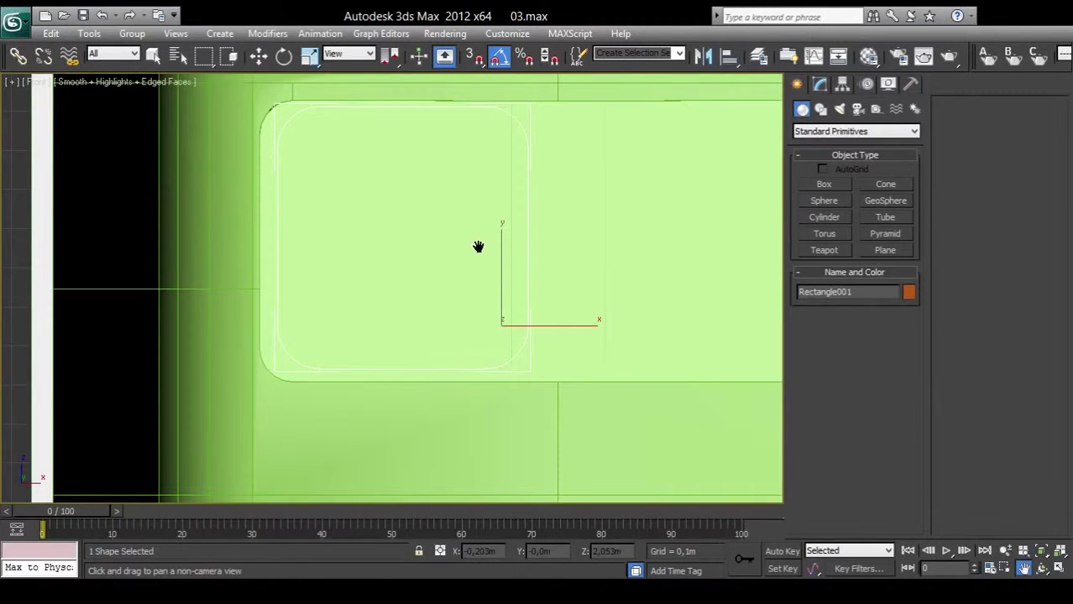
scroll(531, 304, down, 2)
mouse_move(532, 304)
middle_down()
mouse_move(527, 402)
mouse_move(517, 257)
middle_up()
scroll(530, 388, down, 1)
scroll(527, 371, up, 1)
scroll(531, 376, up, 1)
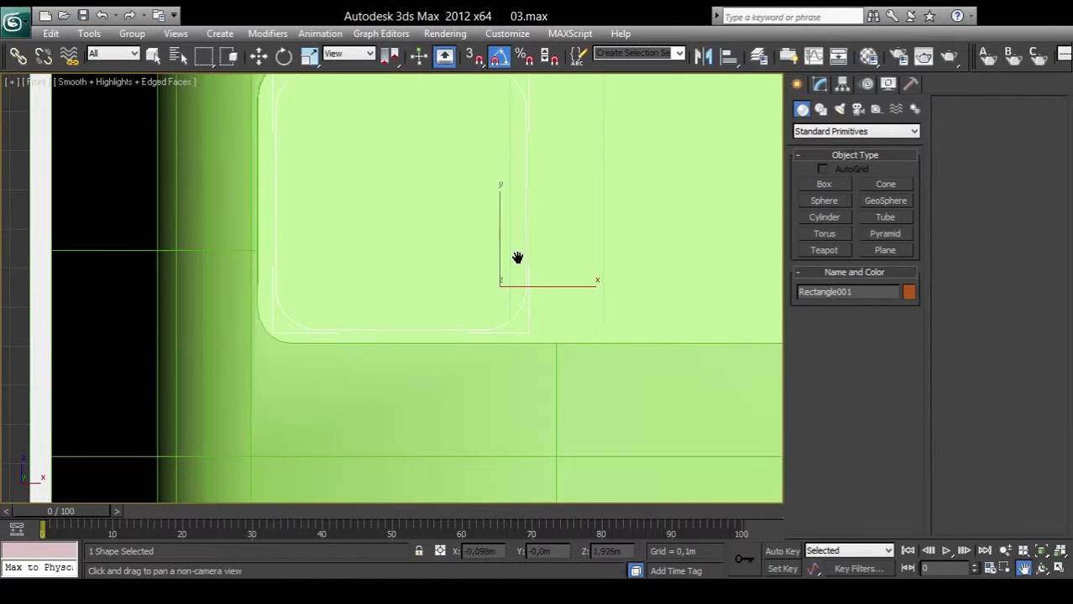
scroll(517, 258, down, 4)
Step: Zoom in on the rectangle, reselect it and bring up its editable spline settings
click(510, 370)
click(664, 417)
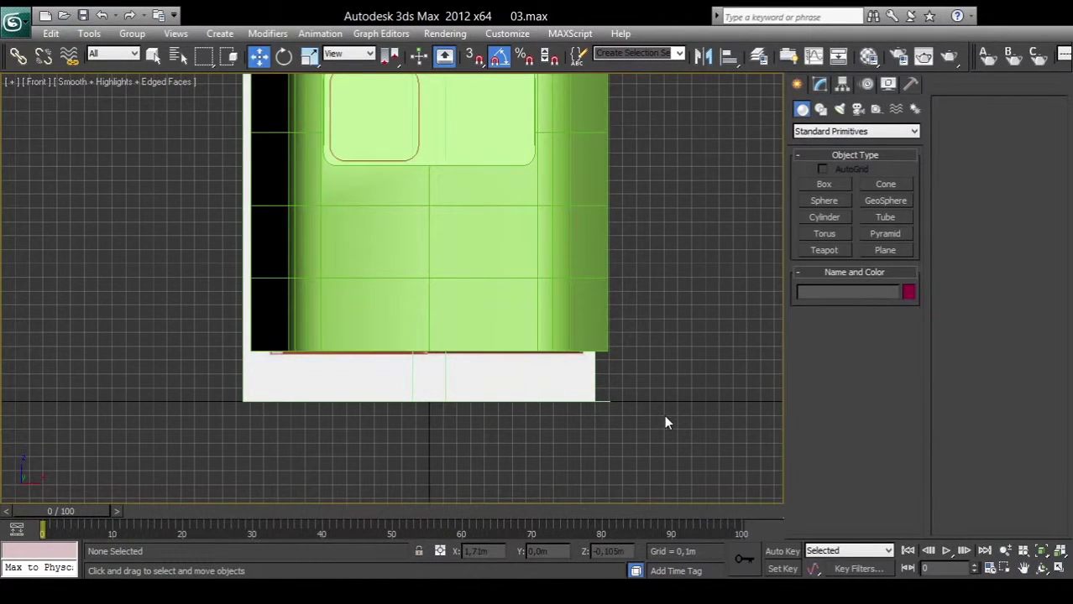
scroll(546, 361, up, 5)
middle_drag(546, 361, 546, 370)
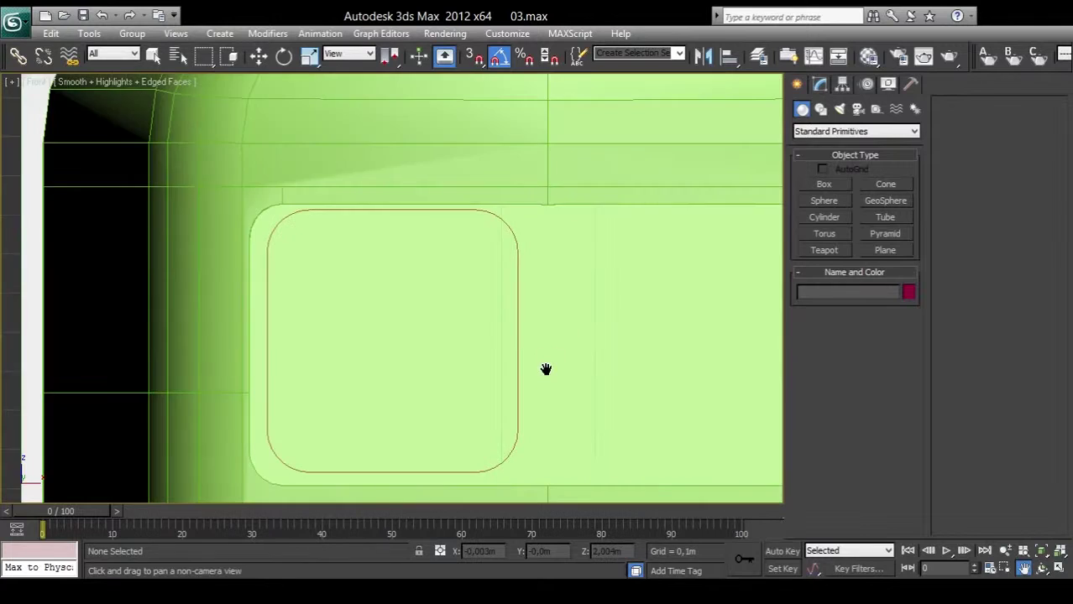
drag(546, 369, 512, 314)
key(w)
click(486, 237)
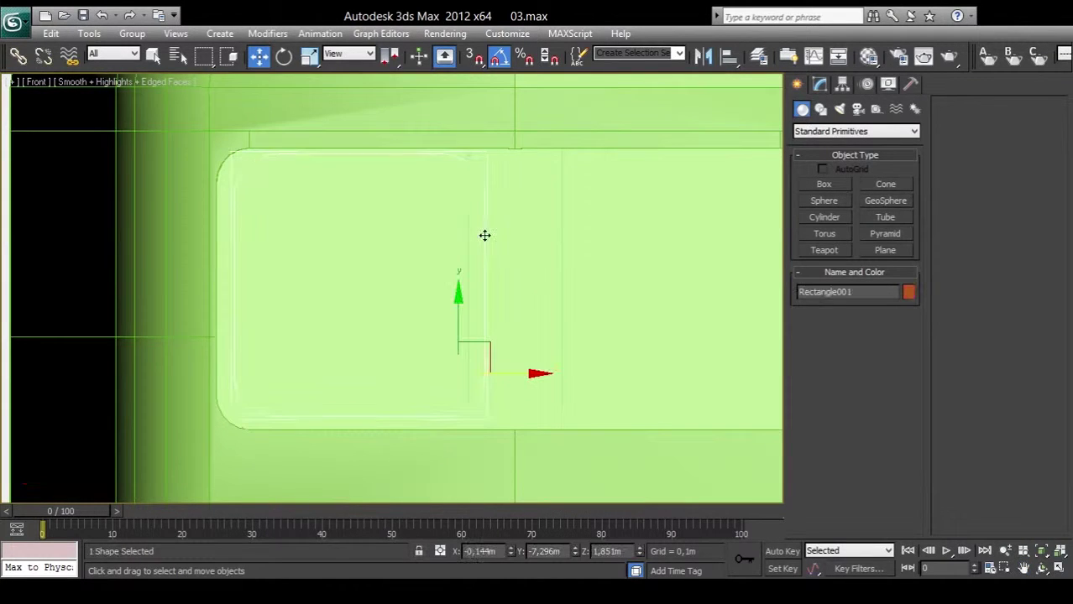
click(819, 84)
Step: In Vertex mode, shift the rectangle's right-side vertices right and its left-side vertices slightly left
click(977, 128)
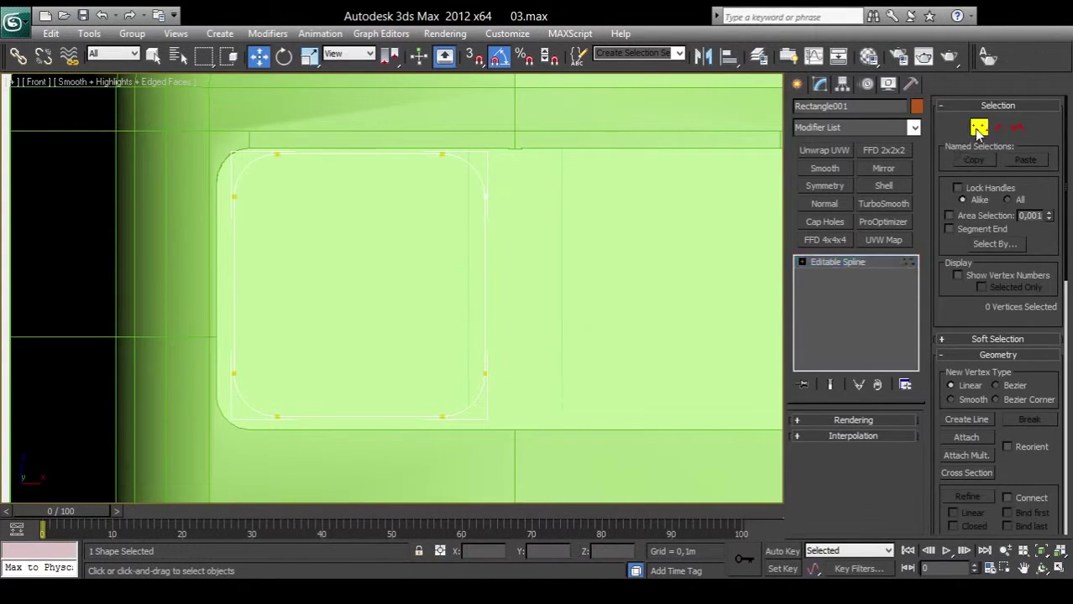
drag(538, 453, 398, 148)
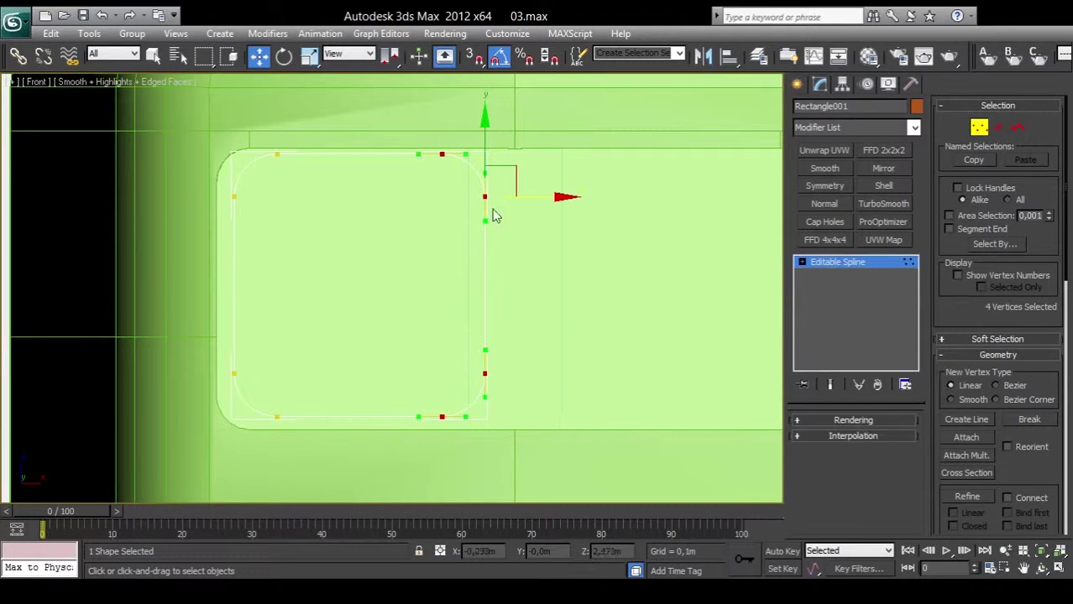
drag(531, 209, 550, 205)
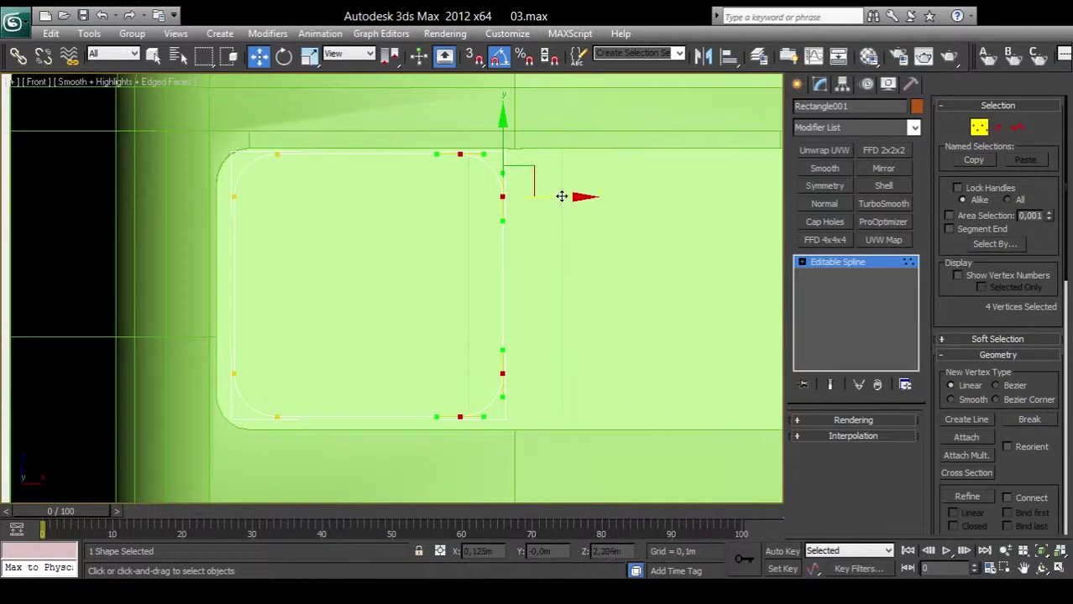
drag(562, 196, 565, 195)
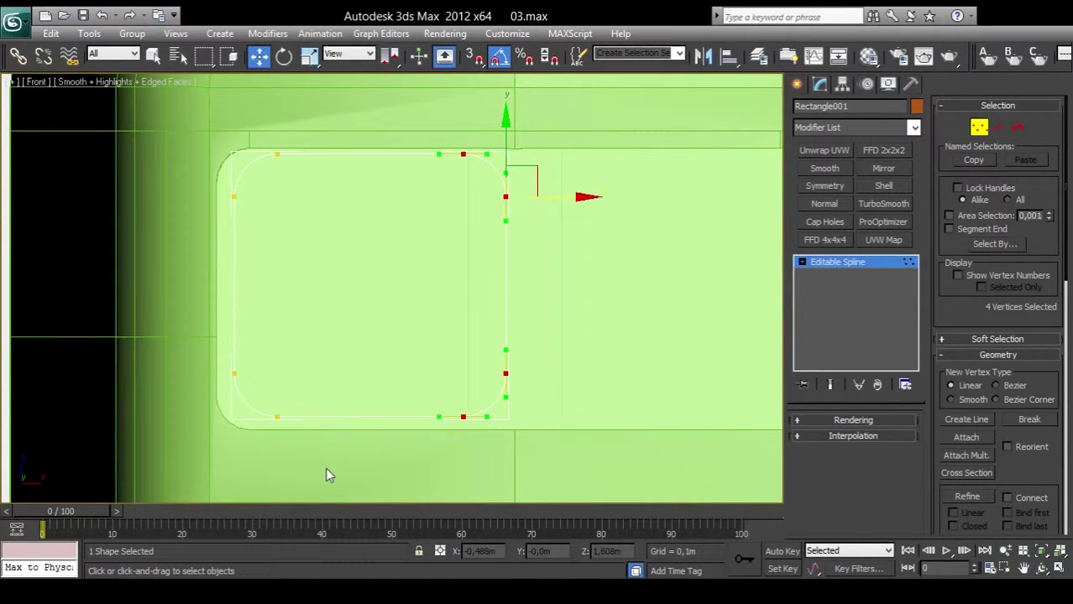
drag(327, 467, 184, 140)
drag(335, 151, 324, 155)
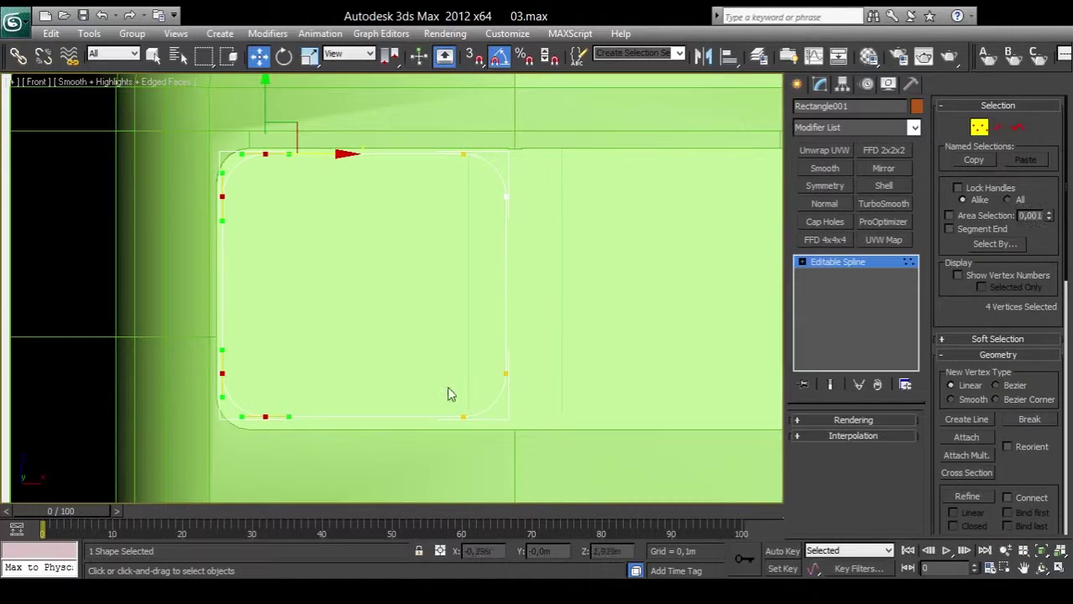
Step: Raise the top vertices slightly and pull the right edge back a little to fit the window
mouse_move(564, 484)
mouse_down()
mouse_move(182, 330)
mouse_move(222, 328)
mouse_up()
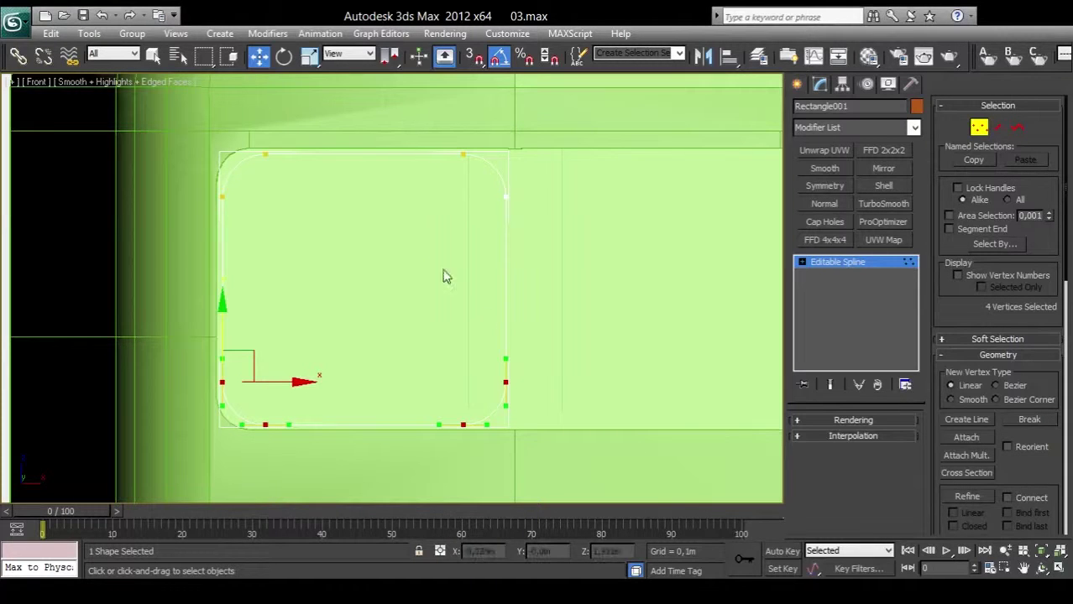
drag(562, 273, 217, 139)
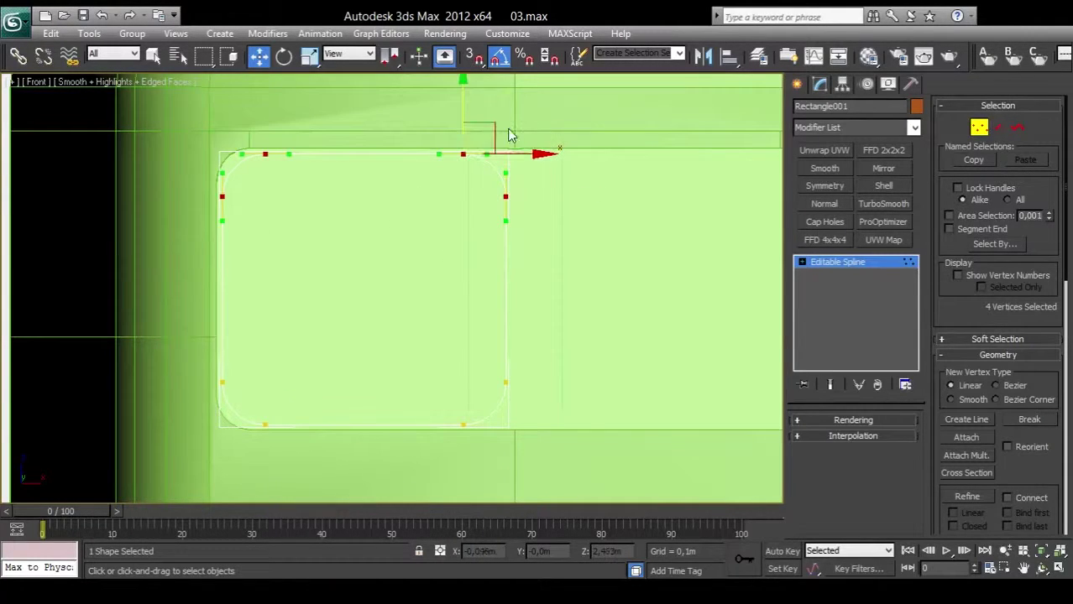
drag(465, 109, 465, 107)
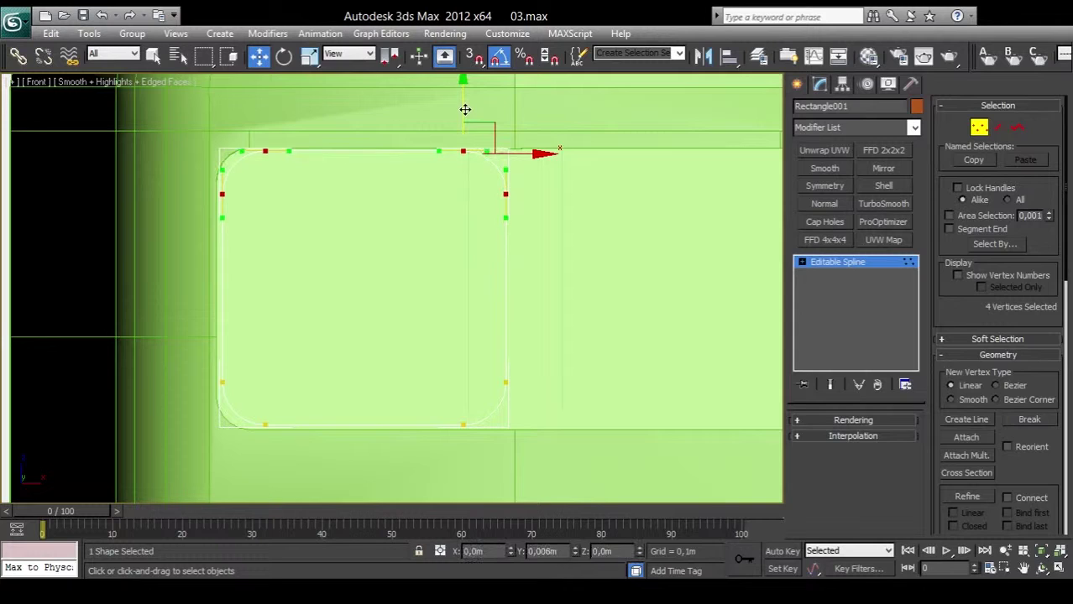
click(554, 432)
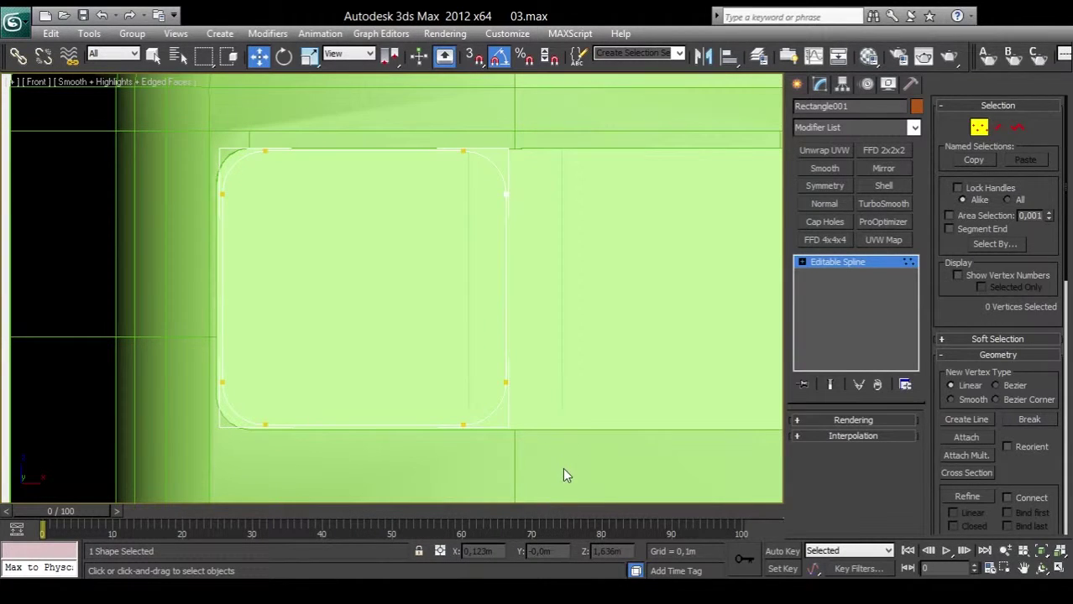
drag(563, 467, 441, 178)
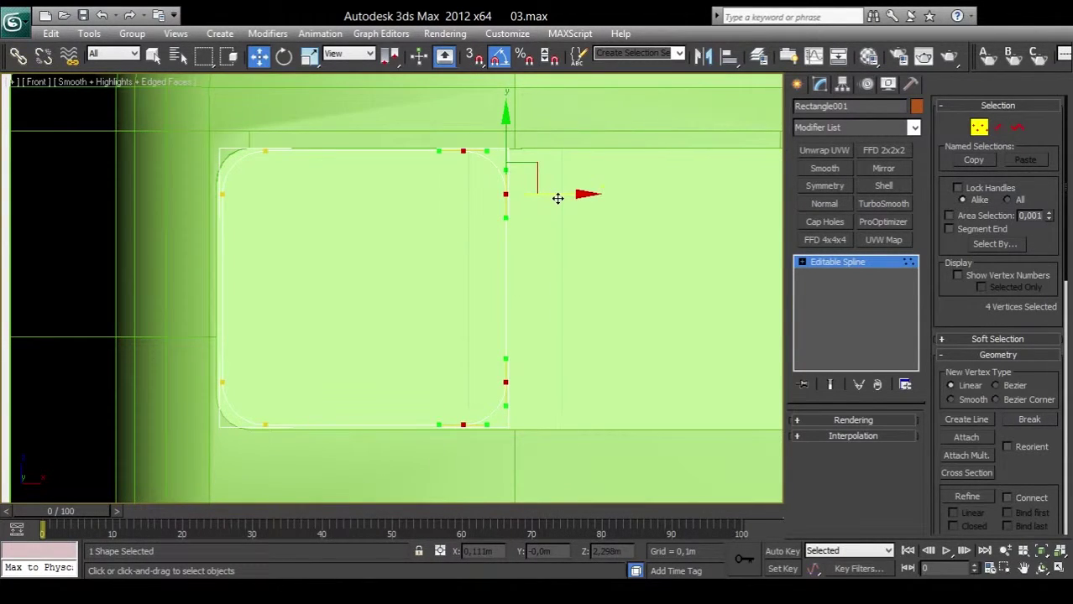
drag(559, 196, 553, 202)
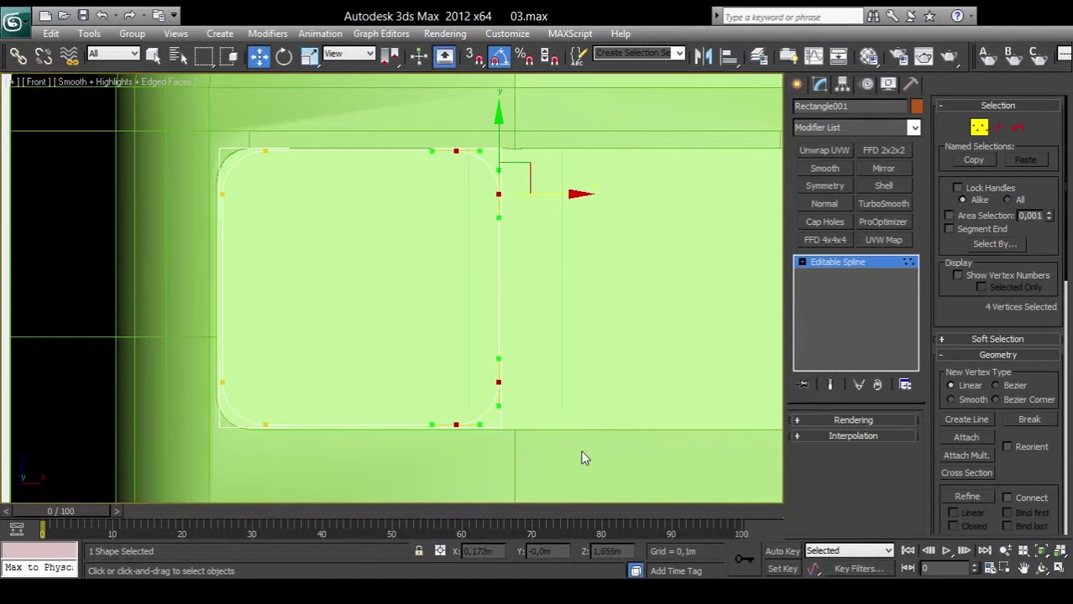
Step: Move the left-side vertices slightly left onto the window's left edge
click(615, 415)
scroll(615, 415, up, 2)
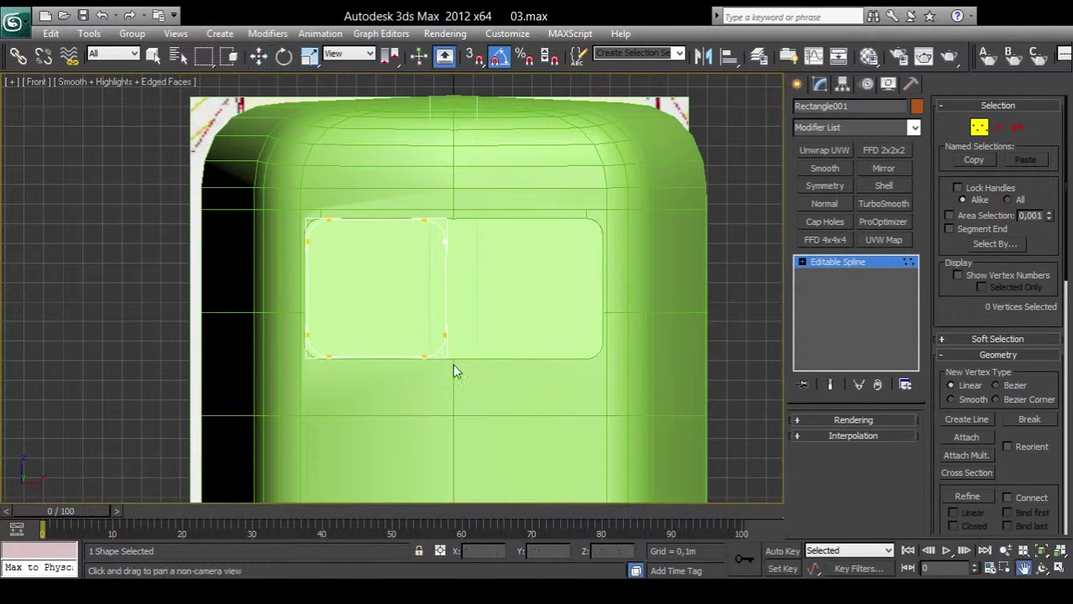
mouse_move(409, 359)
middle_down()
mouse_move(524, 335)
mouse_move(460, 343)
middle_up()
scroll(524, 335, up, 5)
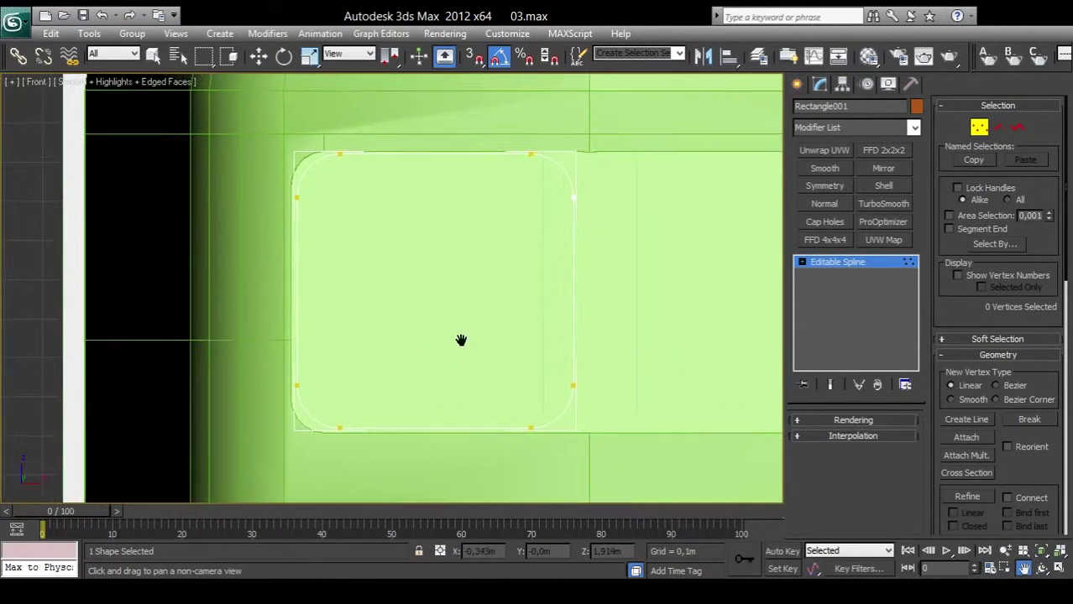
drag(403, 474, 236, 113)
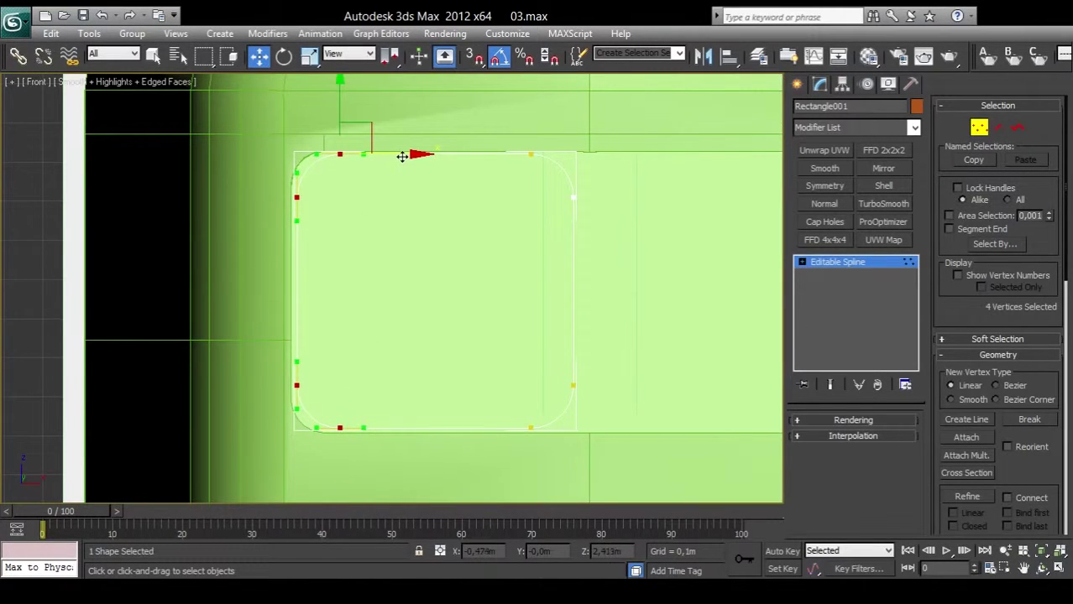
drag(402, 157, 399, 157)
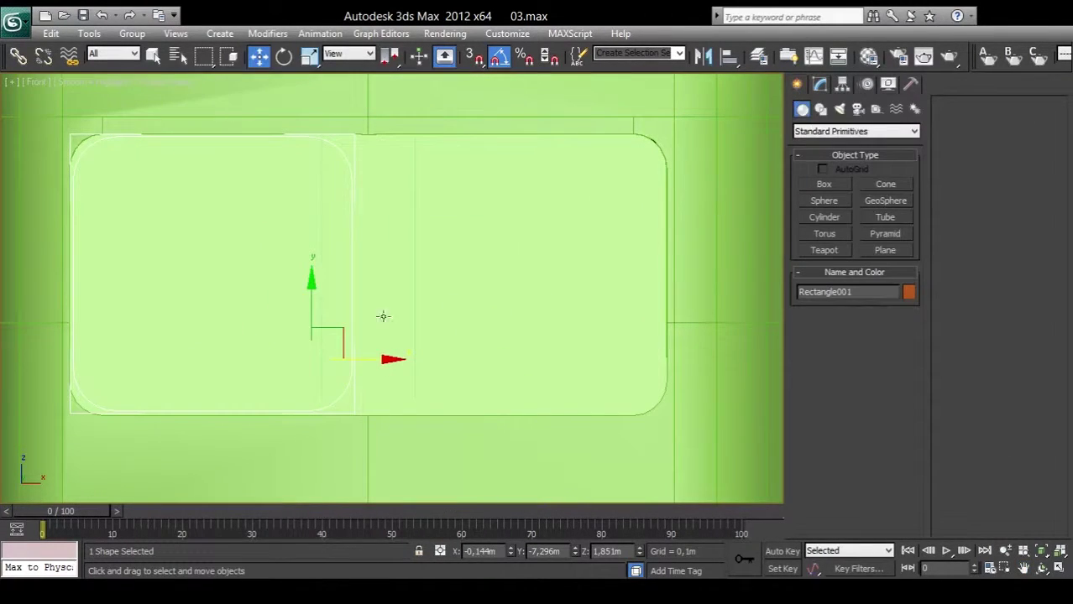
Step: Copy the outline over the right window as Rectangle002 and scale both outlines wider along X
shift+drag(375, 359, 685, 387)
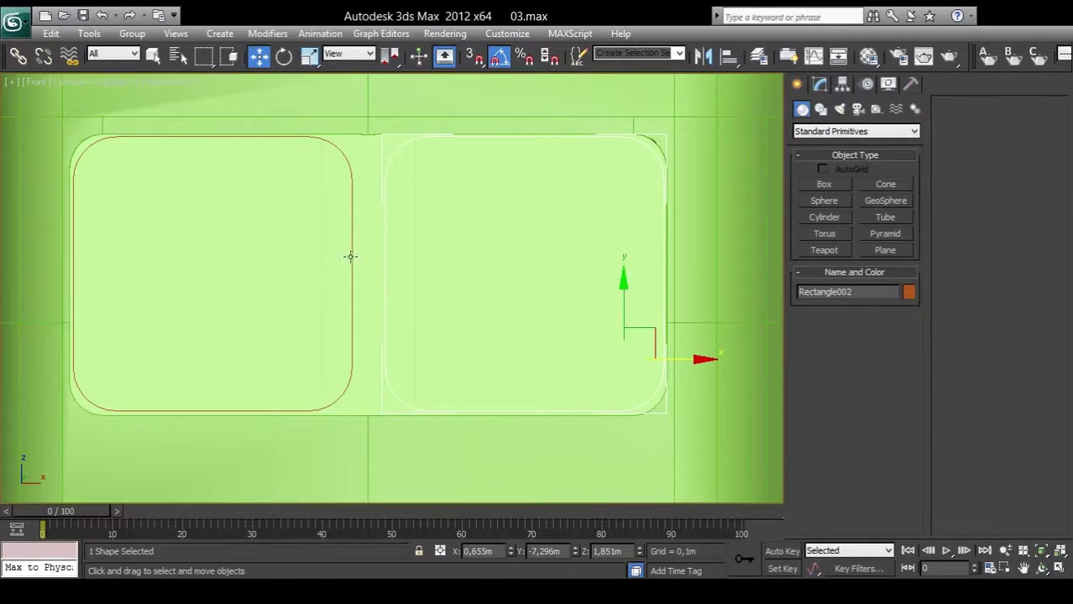
ctrl+click(350, 280)
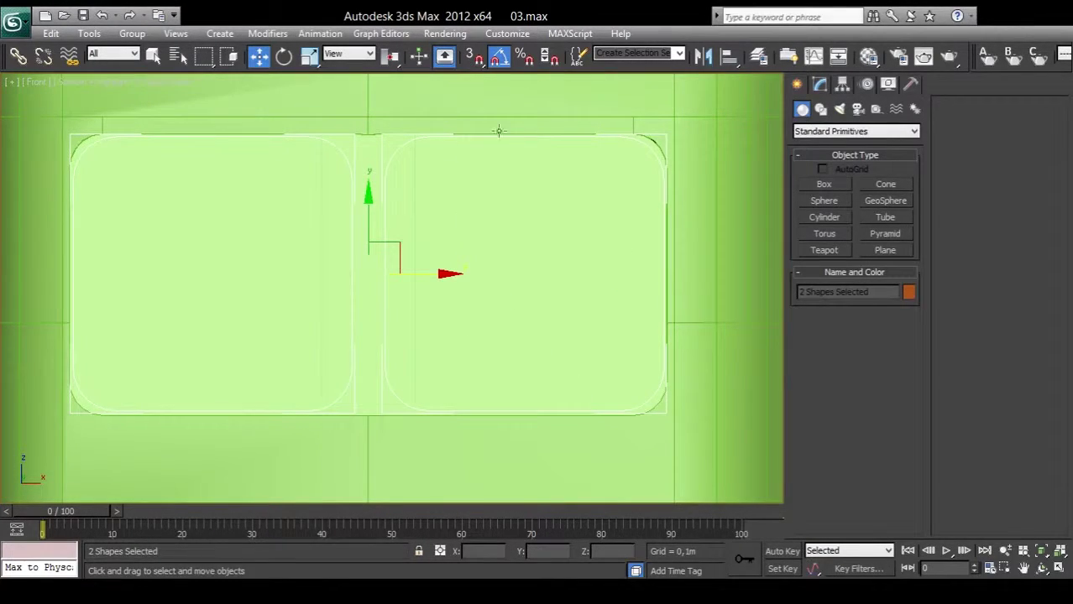
click(819, 86)
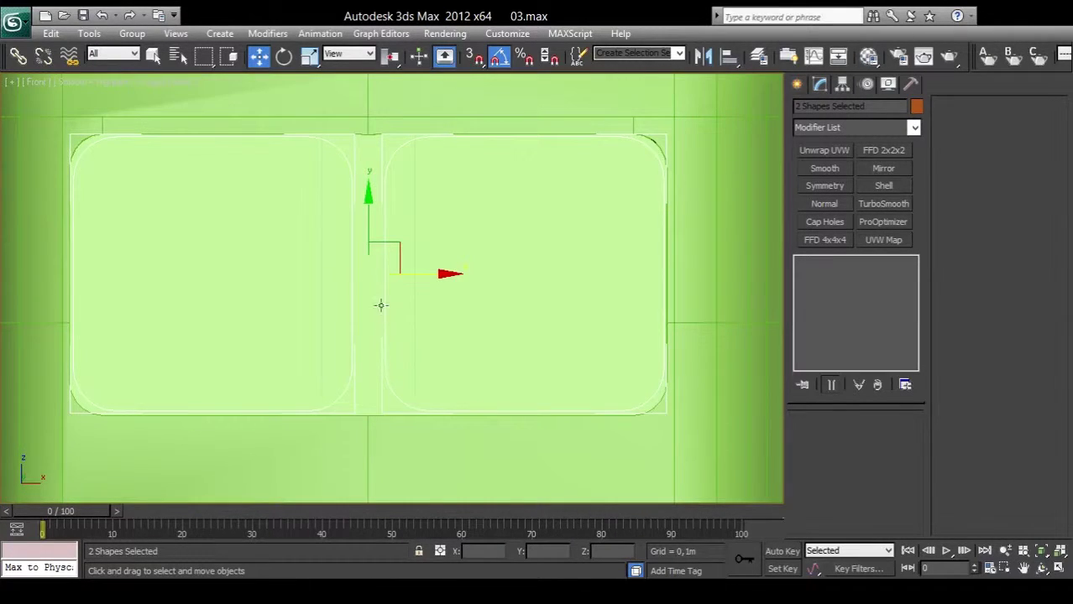
click(309, 56)
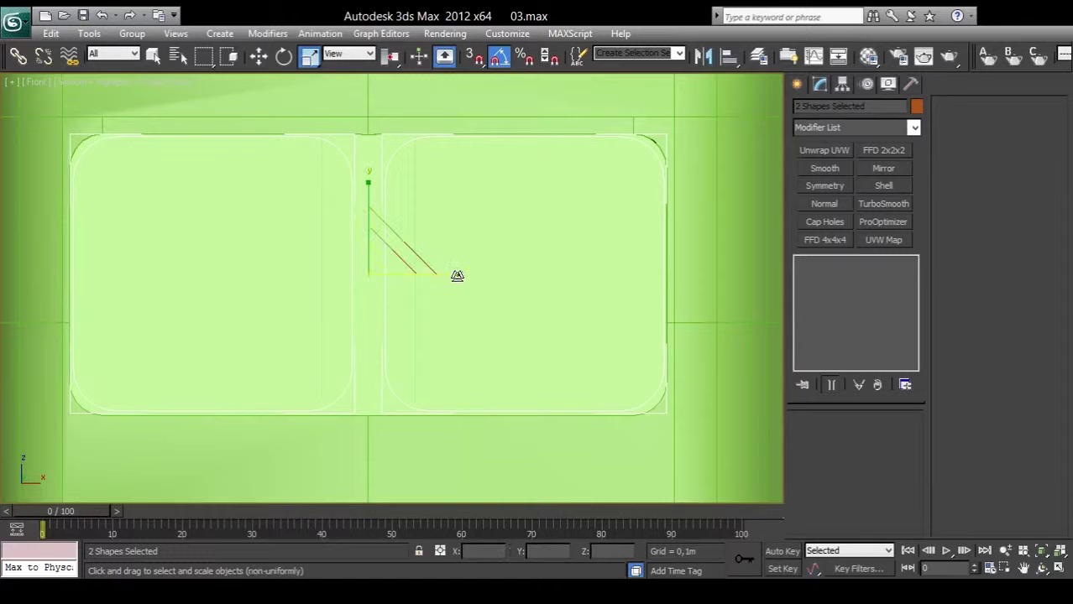
drag(456, 276, 453, 277)
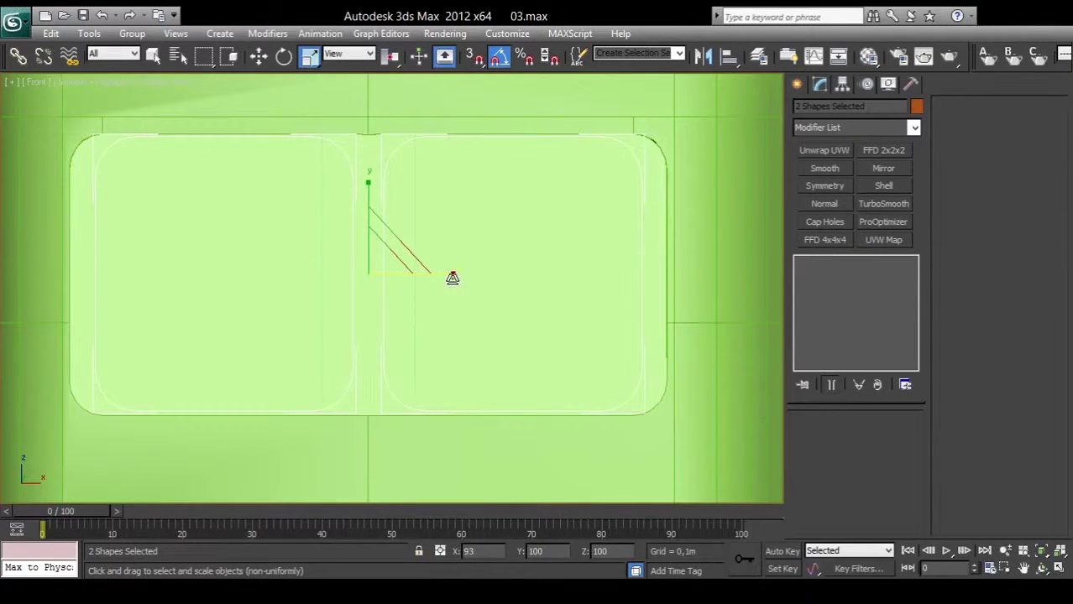
drag(453, 278, 454, 276)
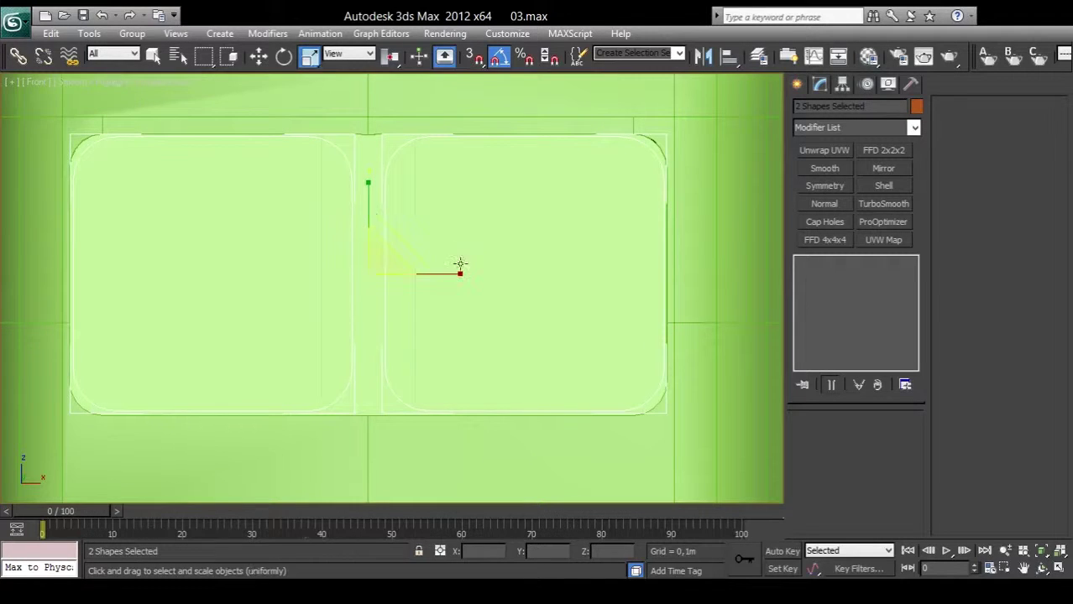
Step: Select the left outline Rectangle001 and enter its Vertex sub-object level
click(398, 146)
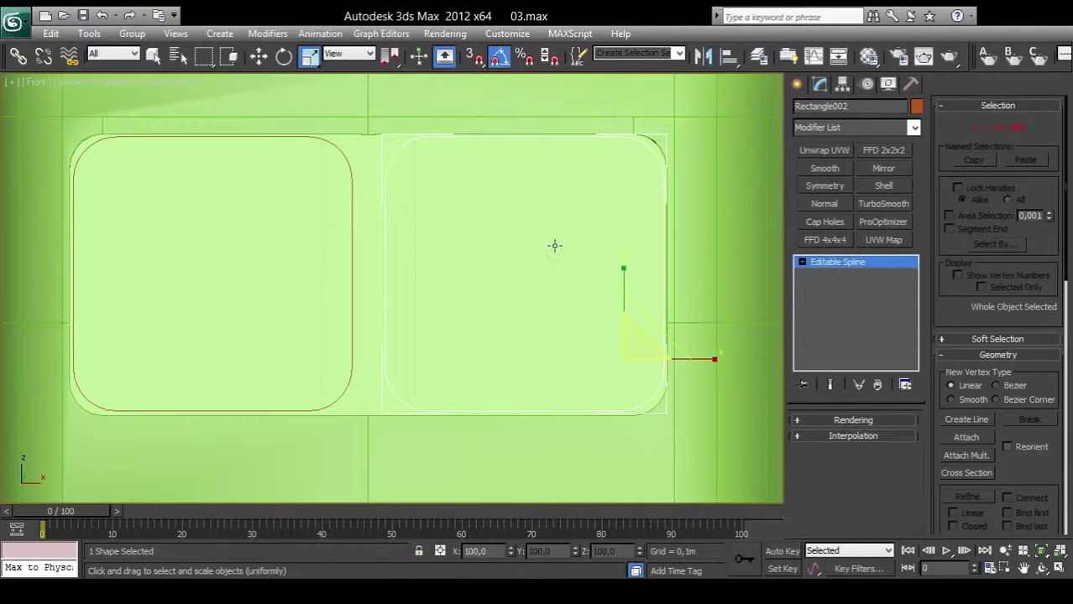
click(529, 252)
click(351, 216)
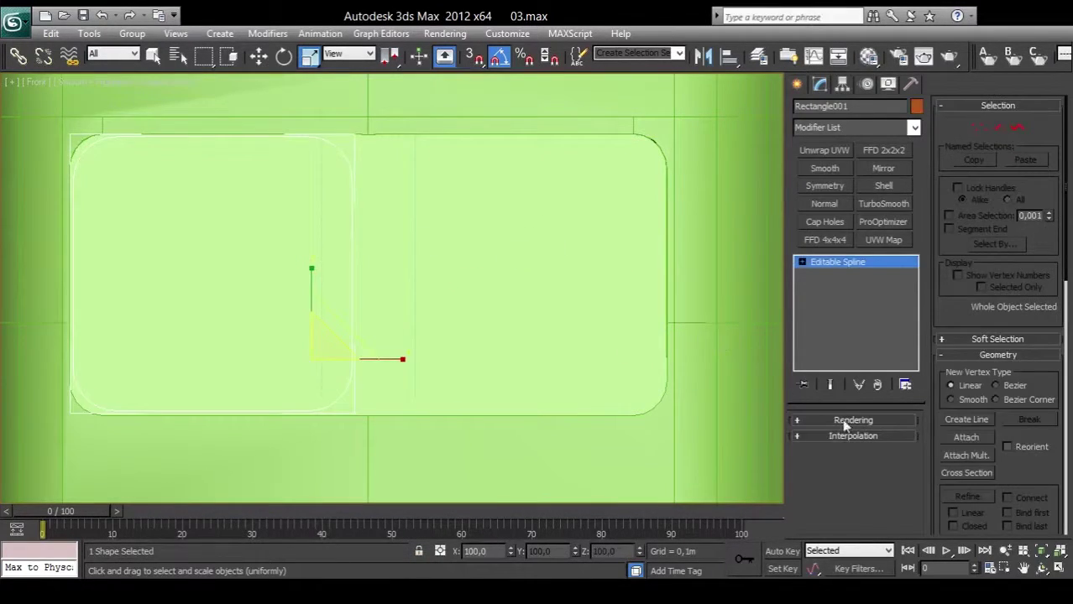
click(977, 127)
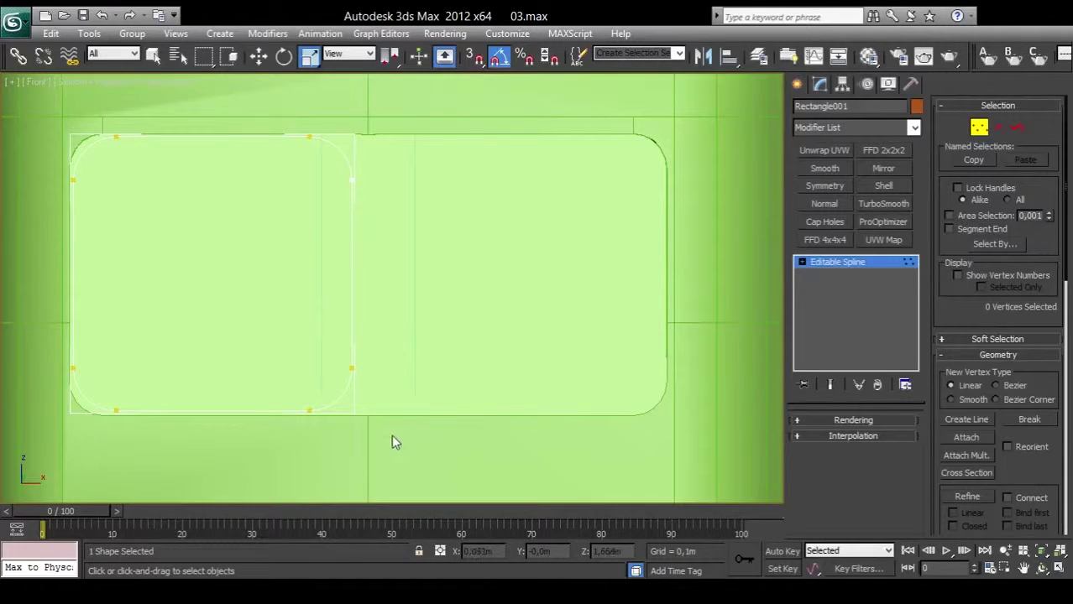
Step: Move Rectangle001's four right-side vertices rightward, then leave Vertex mode
drag(391, 436, 245, 95)
click(258, 55)
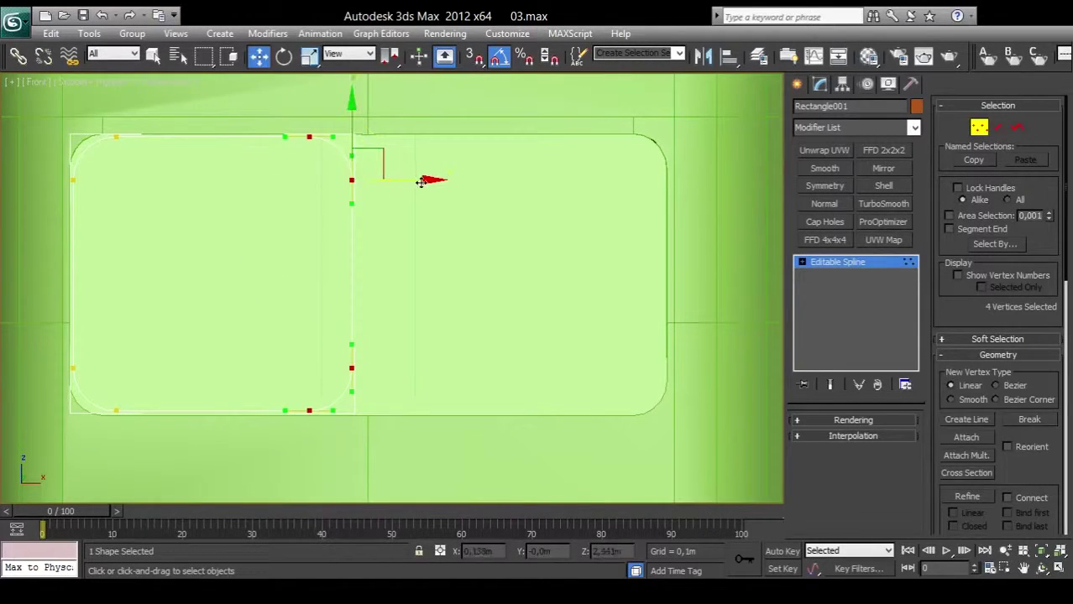
drag(419, 181, 424, 179)
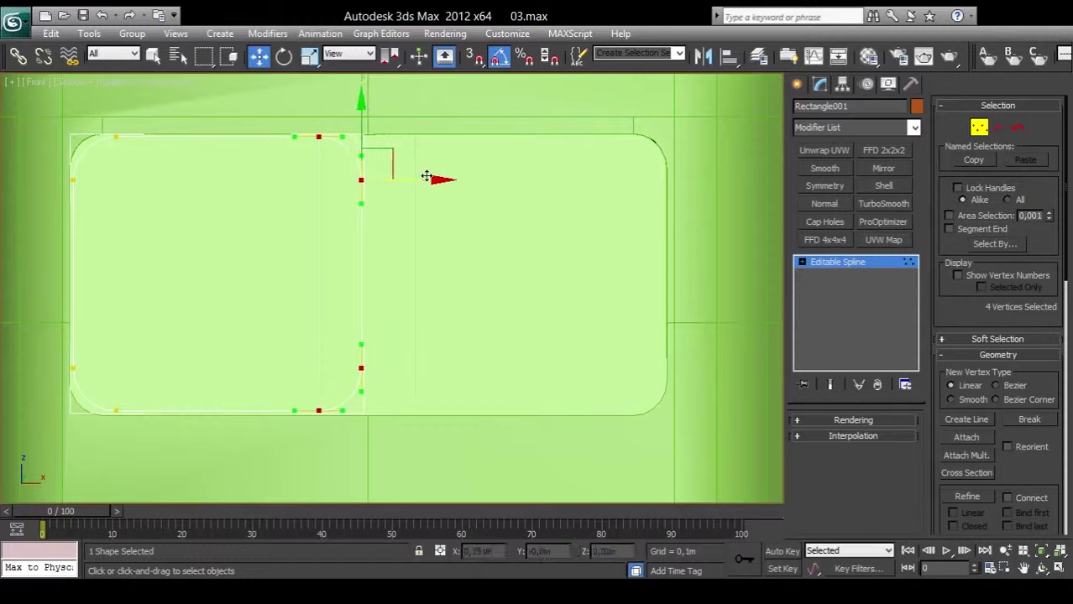
click(794, 85)
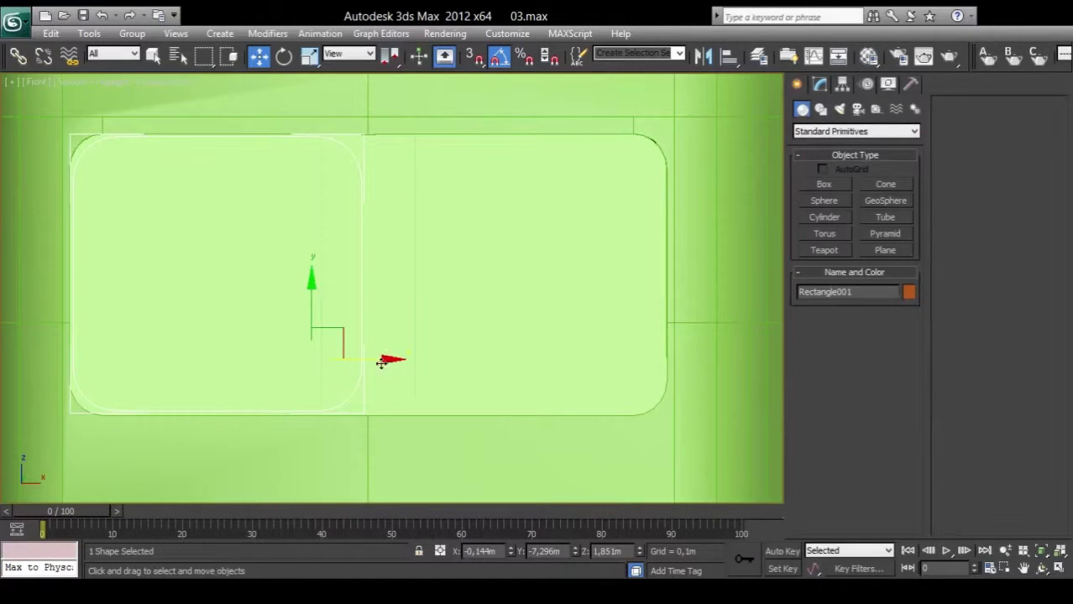
Step: Reposition Rectangle002 over the right window pane at X 0,626m
shift+drag(382, 362, 674, 376)
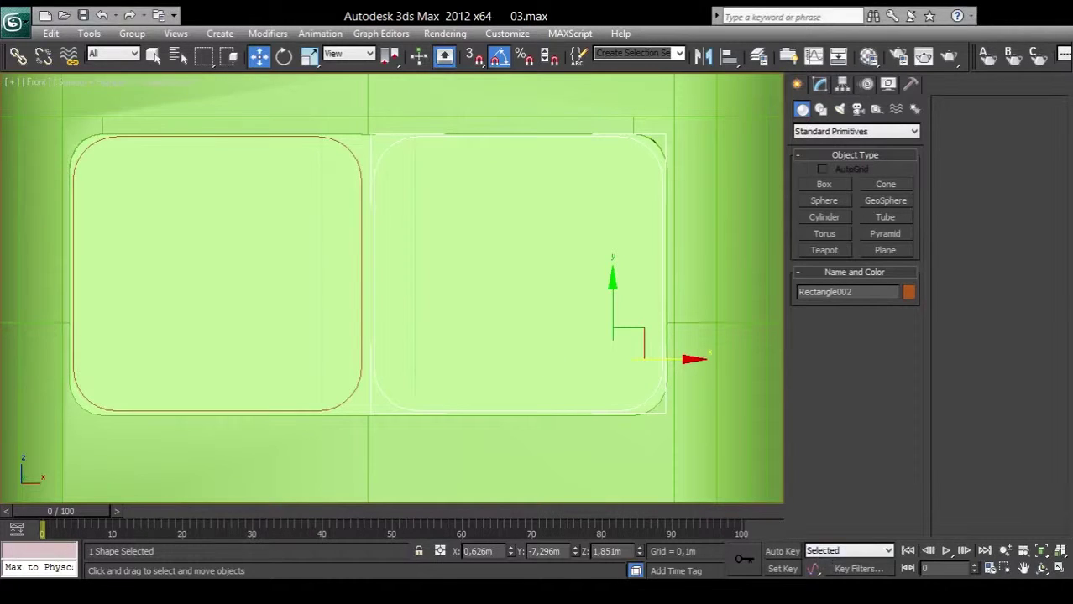
click(647, 448)
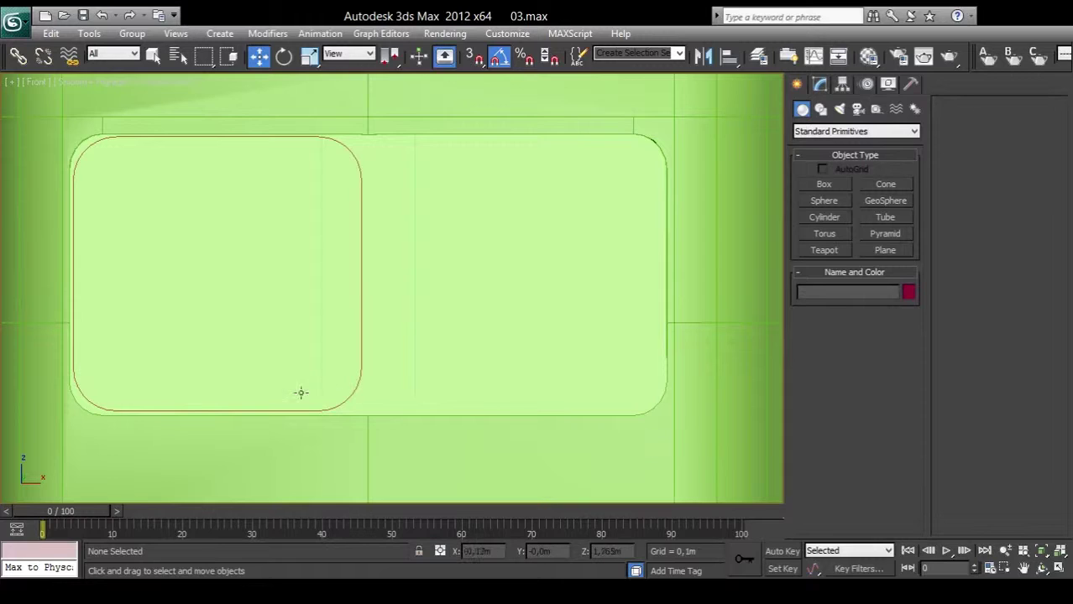
click(280, 411)
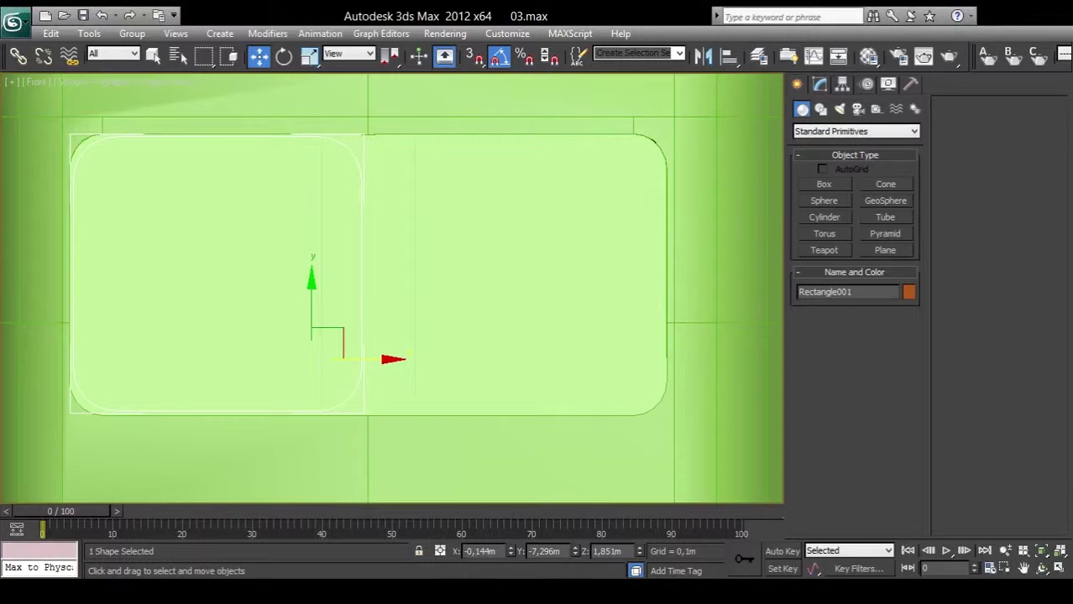
Step: Select the tram body Box002 and zoom around the left window's top-left corner
click(479, 220)
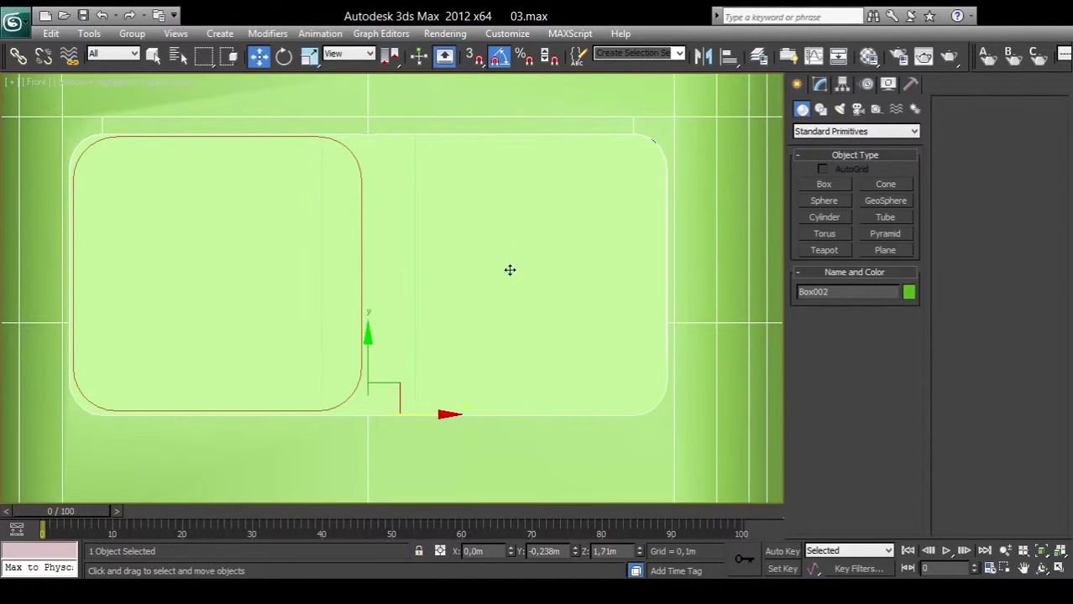
scroll(216, 180, up, 5)
middle_drag(499, 303, 434, 300)
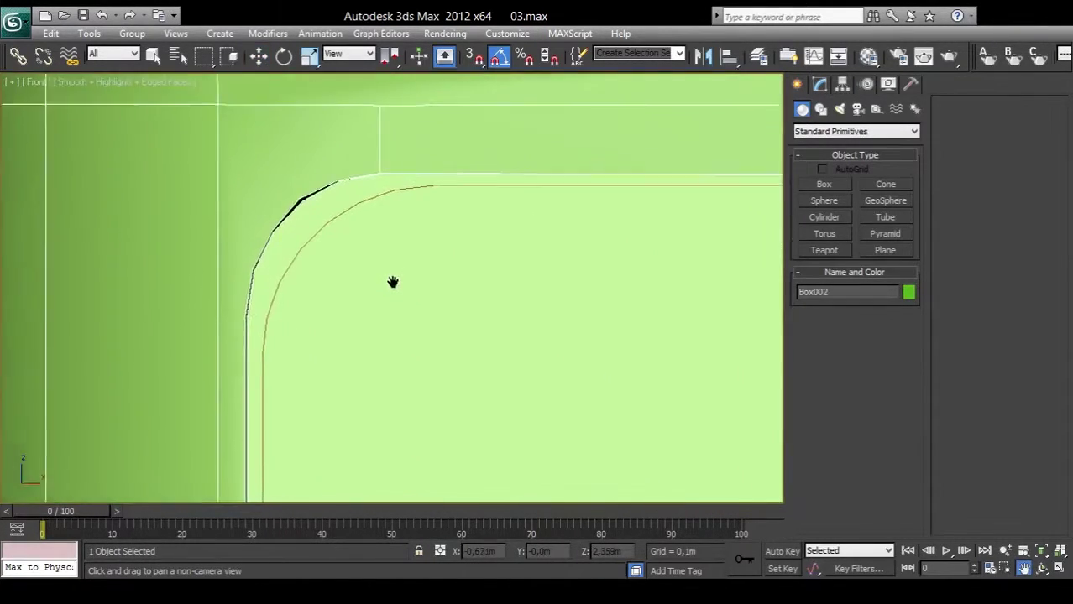
scroll(350, 242, up, 1)
scroll(352, 242, up, 3)
scroll(371, 254, down, 1)
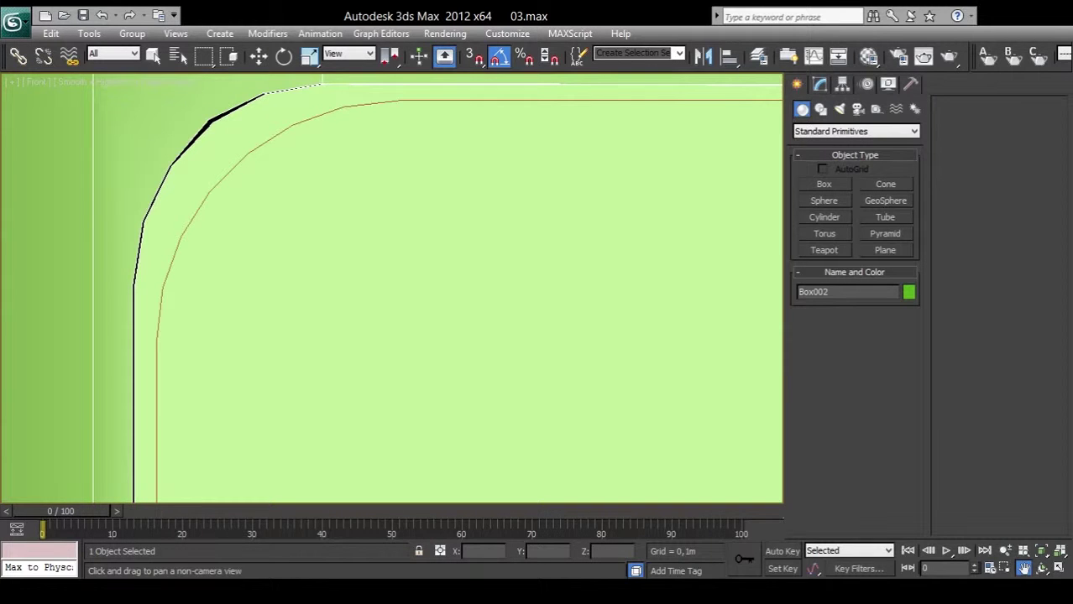
scroll(496, 244, up, 1)
scroll(531, 364, down, 3)
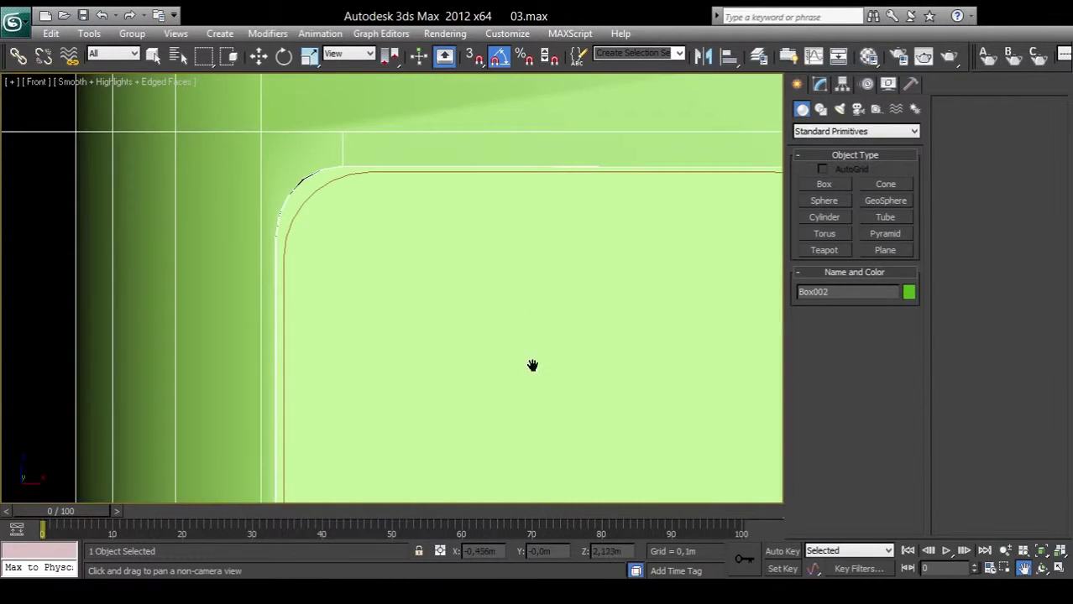
scroll(467, 269, down, 2)
scroll(527, 359, down, 3)
scroll(496, 319, up, 2)
scroll(496, 319, up, 2)
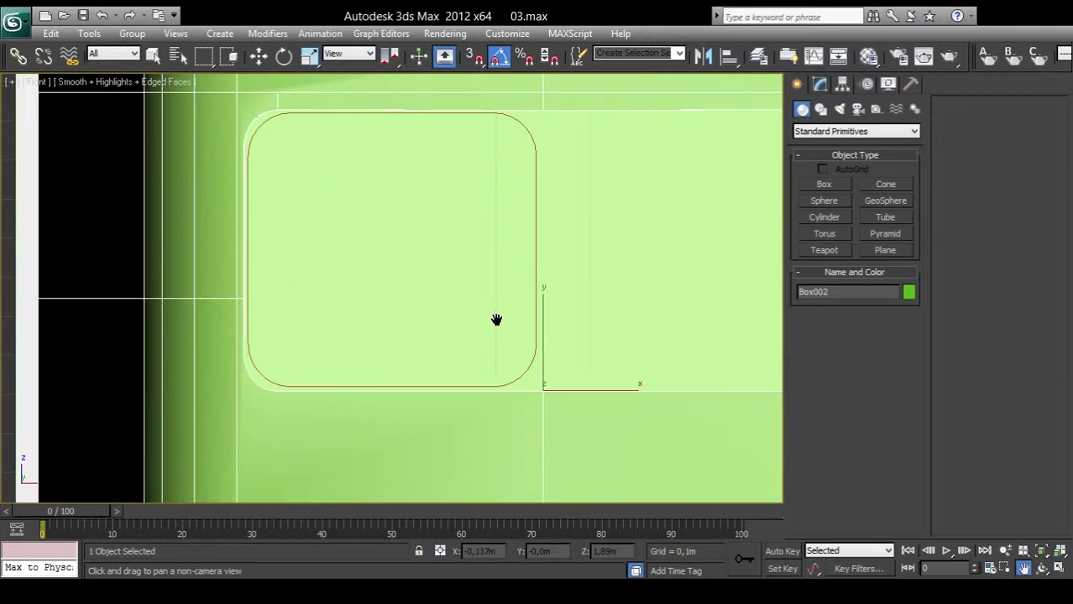
scroll(496, 319, down, 2)
Step: Orbit and zoom the maximized Perspective view to inspect the window outlines on the body
key(alt+w)
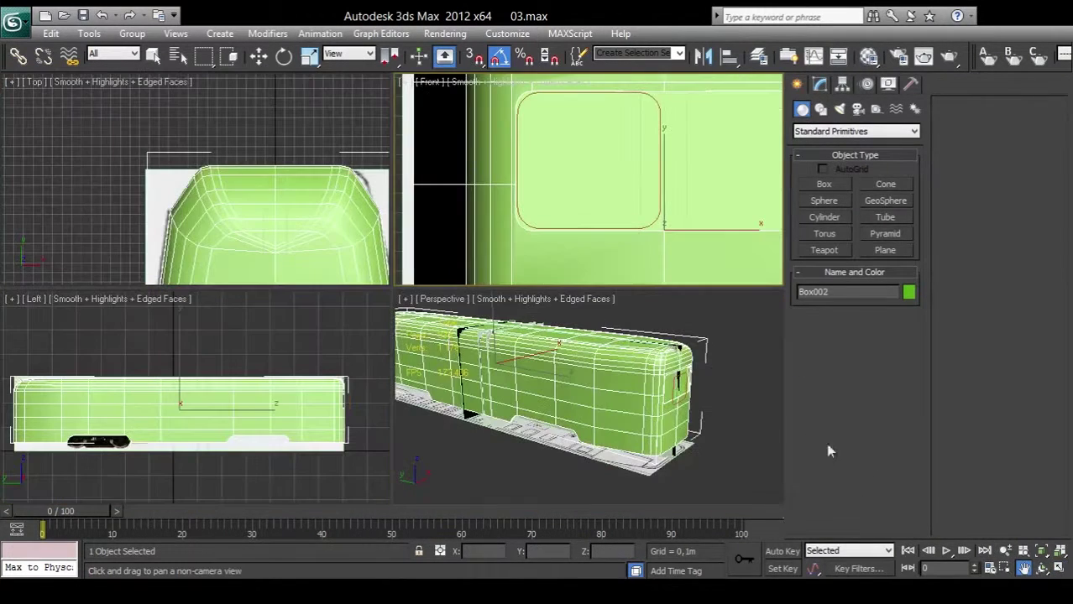
right_click(741, 412)
click(1041, 568)
key(alt+w)
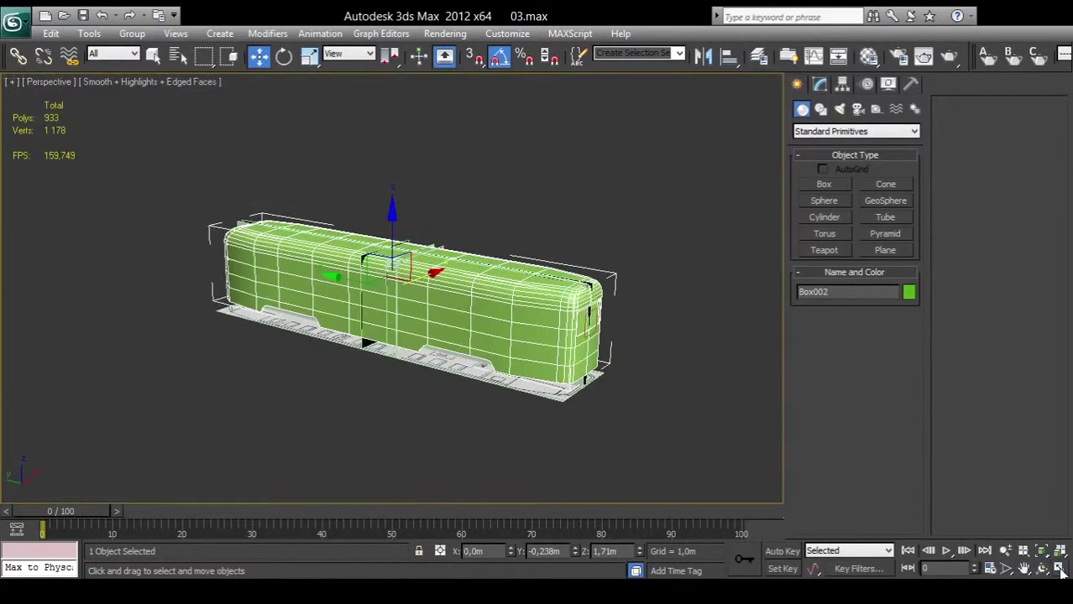
drag(503, 319, 361, 319)
scroll(277, 327, up, 5)
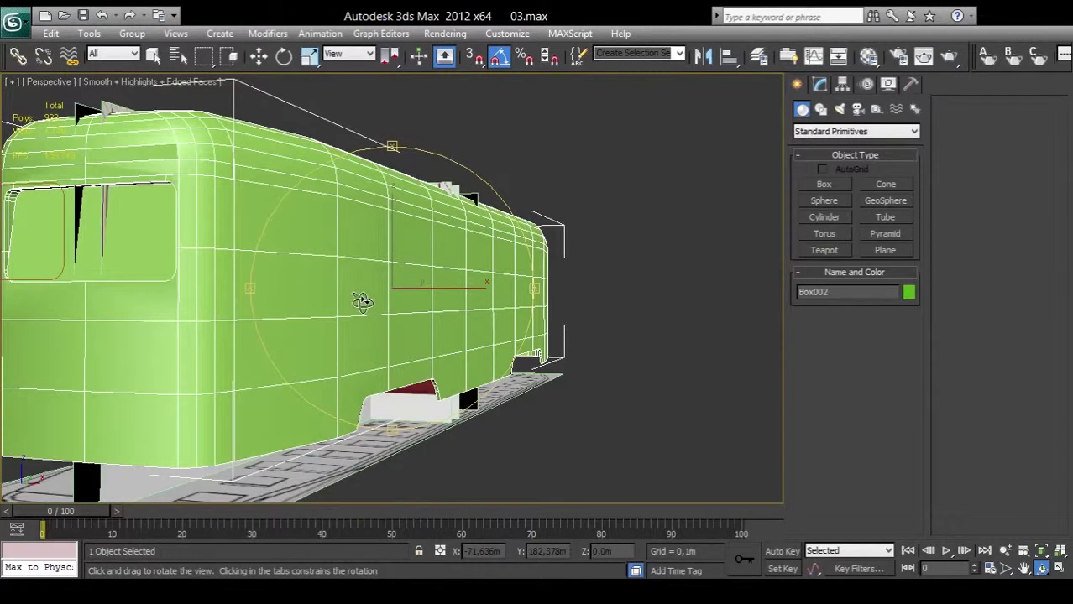
key(ctrl+p)
alt+middle_drag(276, 327, 443, 342)
scroll(405, 322, up, 5)
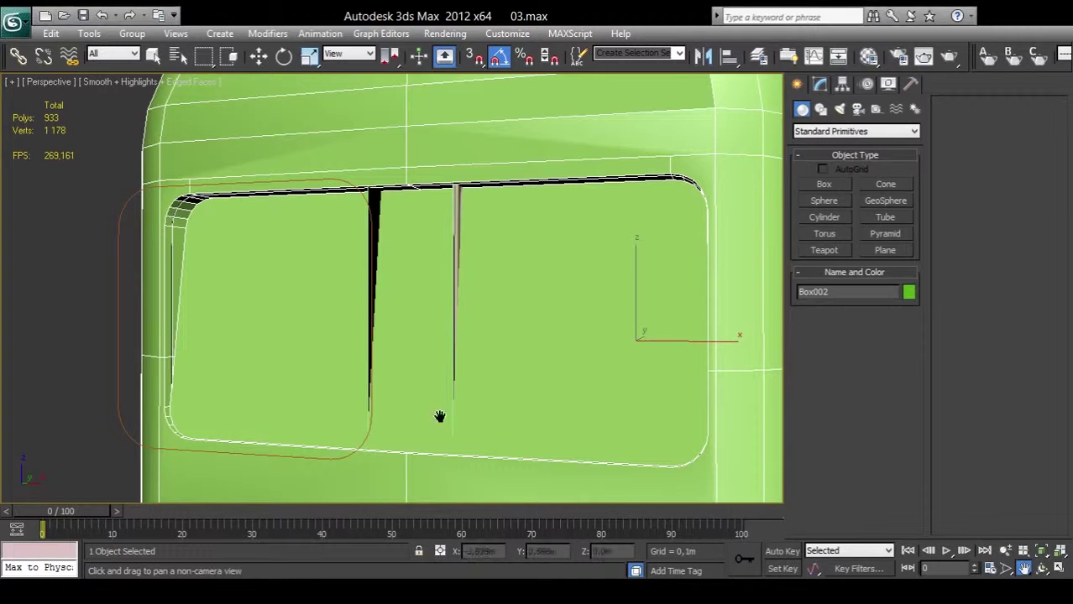
Step: Frame the window corner in a maximized Front view and bring up Box002's editable poly options
key(w)
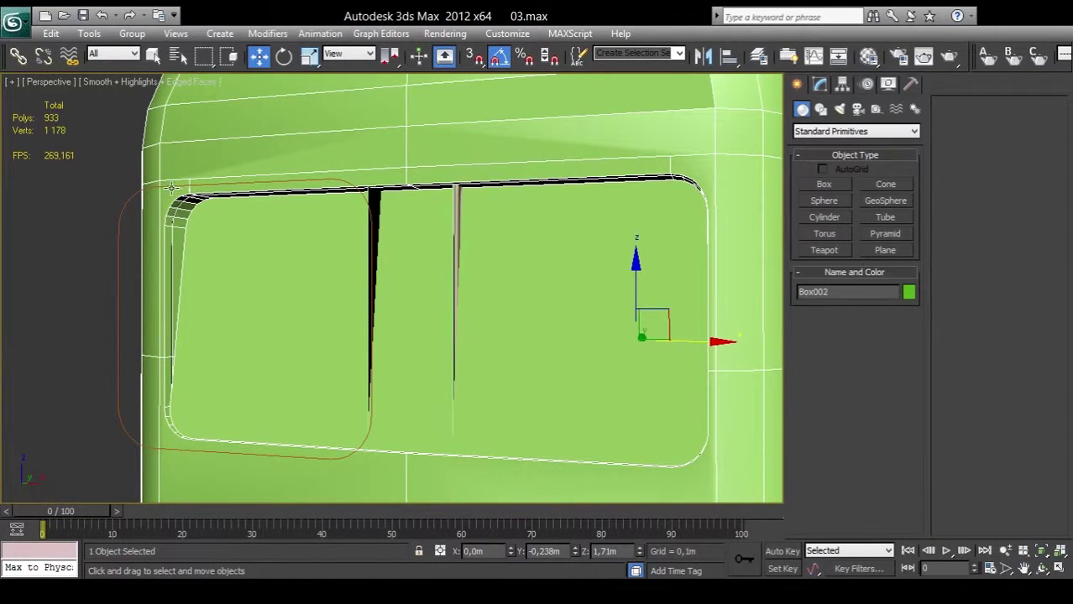
click(1059, 569)
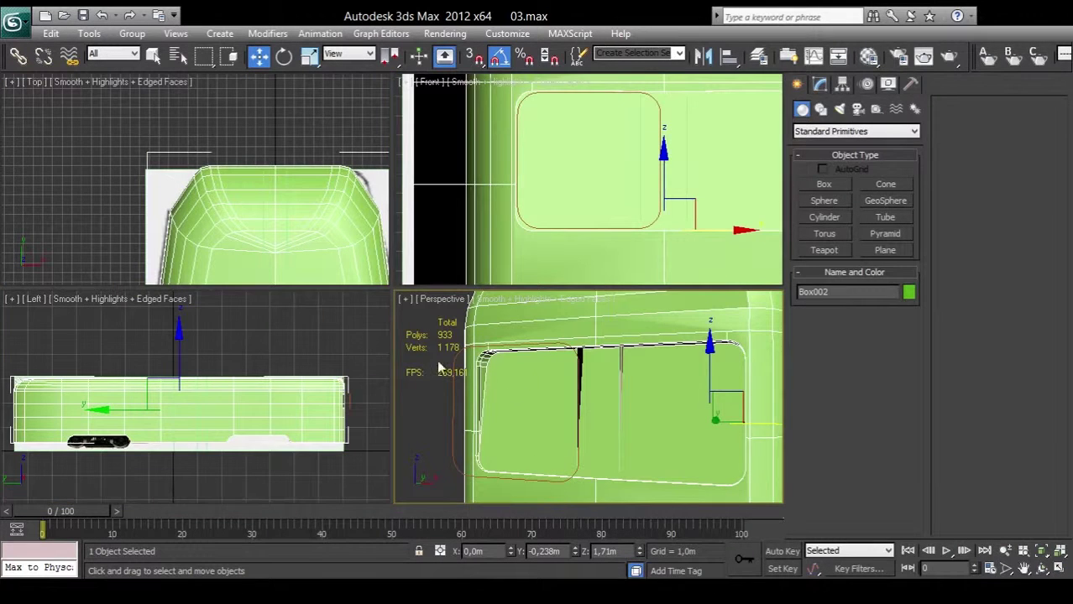
click(630, 220)
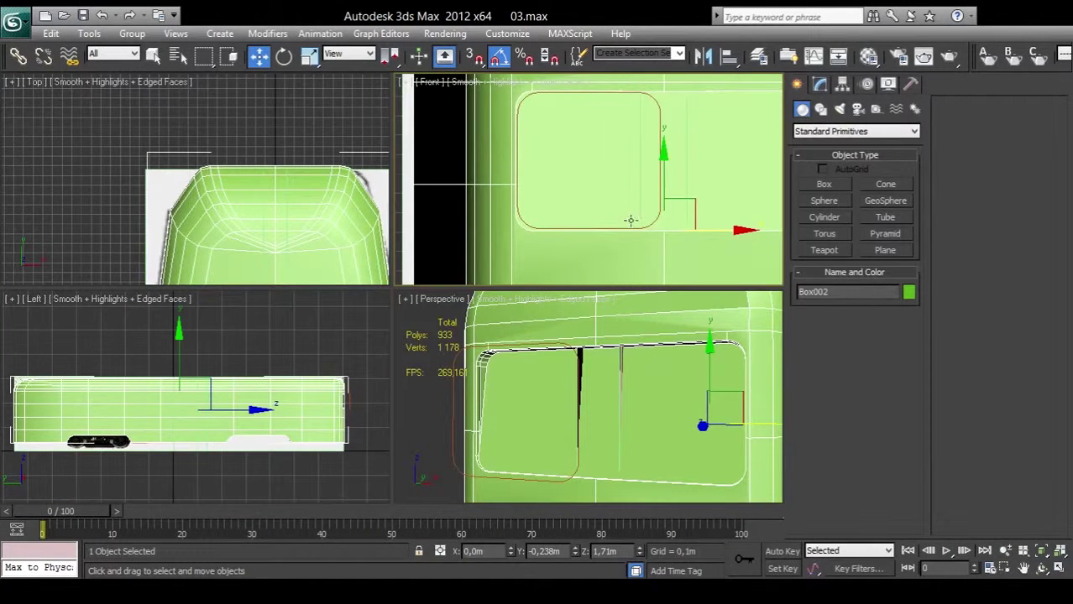
click(1060, 569)
key(ctrl+p)
drag(425, 194, 458, 276)
scroll(458, 275, up, 10)
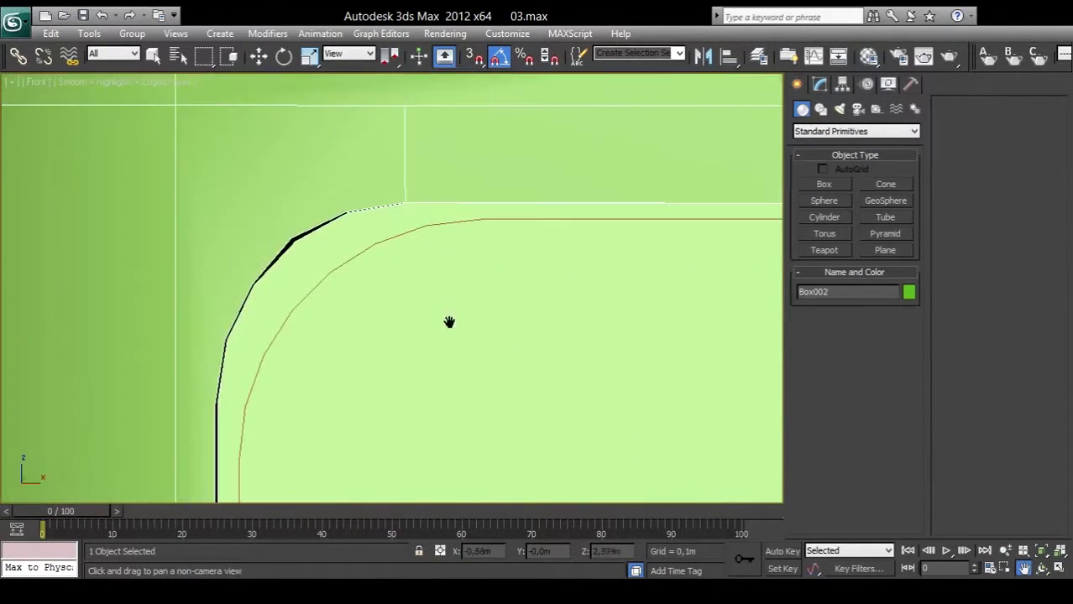
key(w)
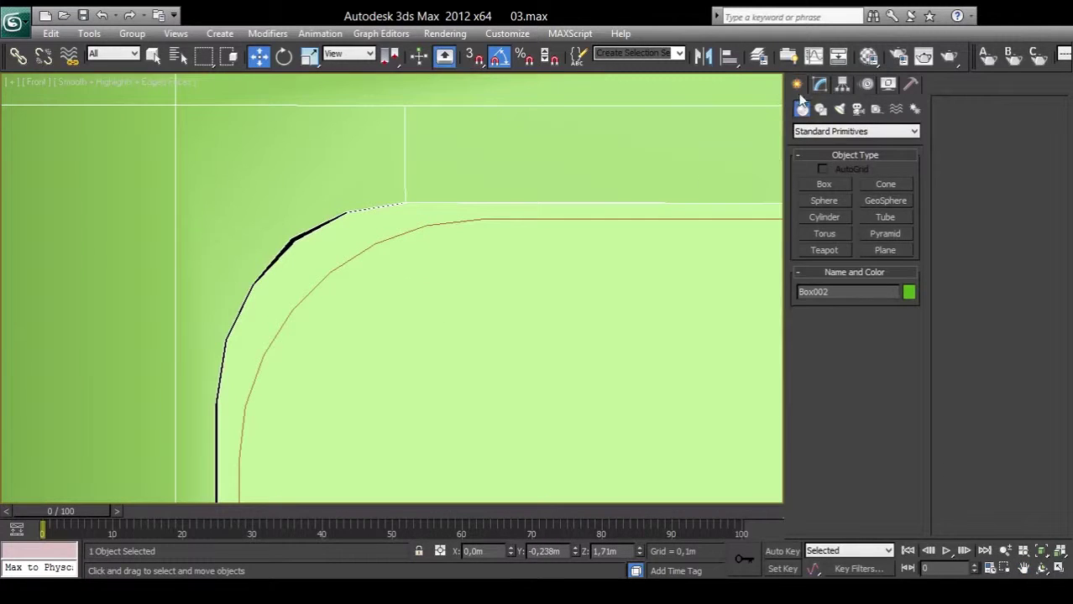
click(819, 84)
Step: Turn on Cut with 3D vertex snapping and try a first cut from a window outline vertex
click(1026, 294)
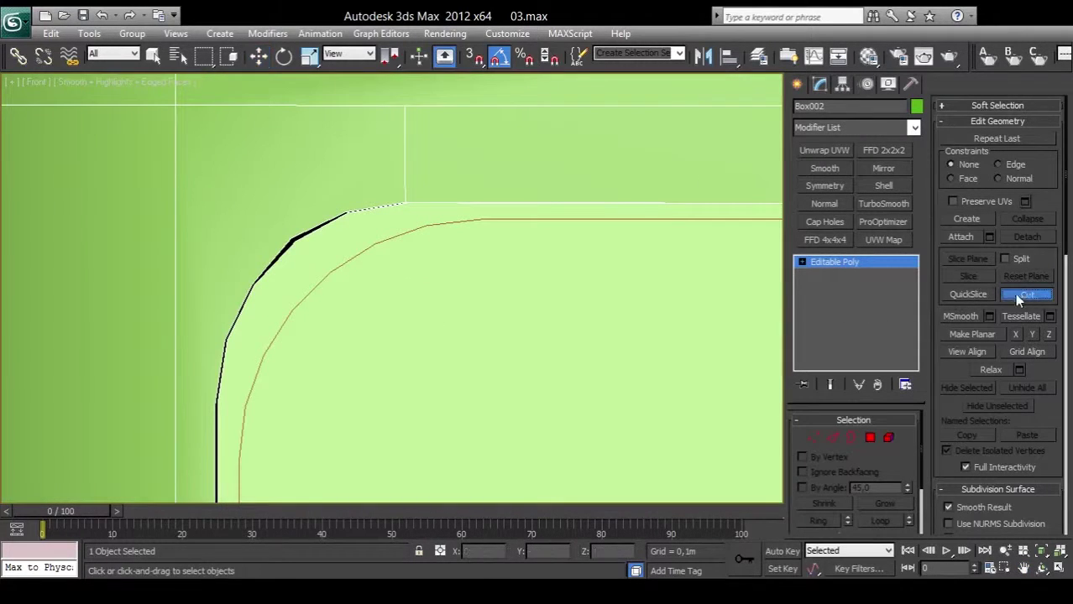
click(472, 55)
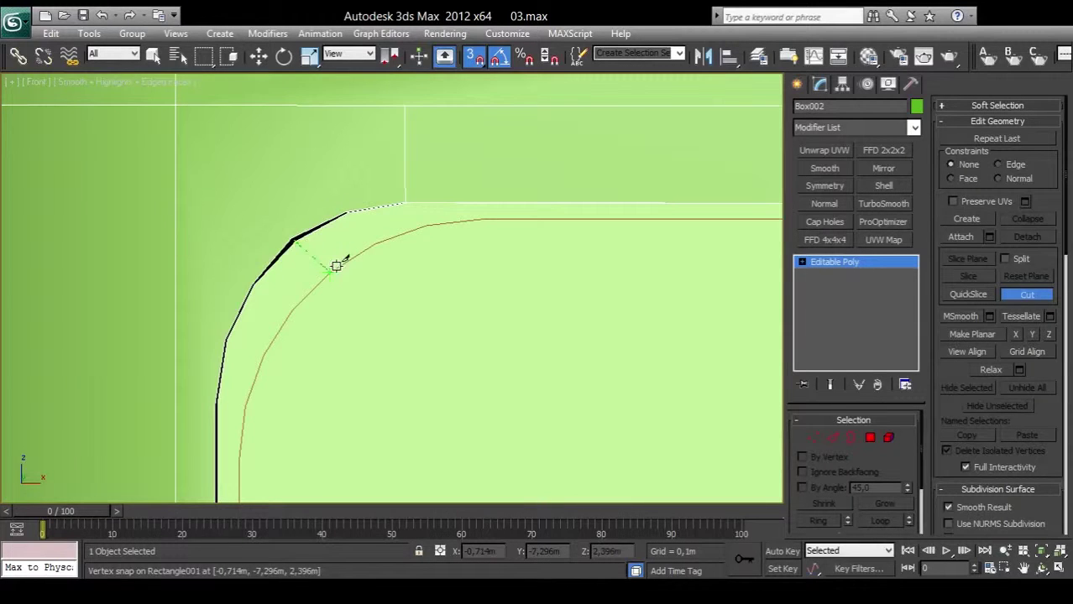
click(375, 242)
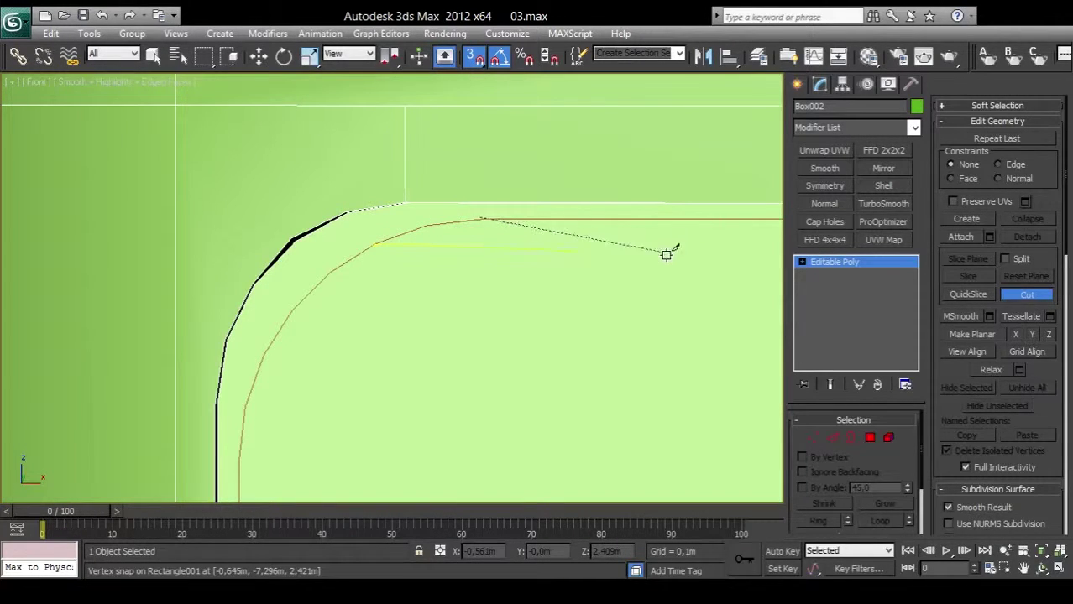
scroll(665, 255, down, 2)
middle_drag(666, 254, 392, 287)
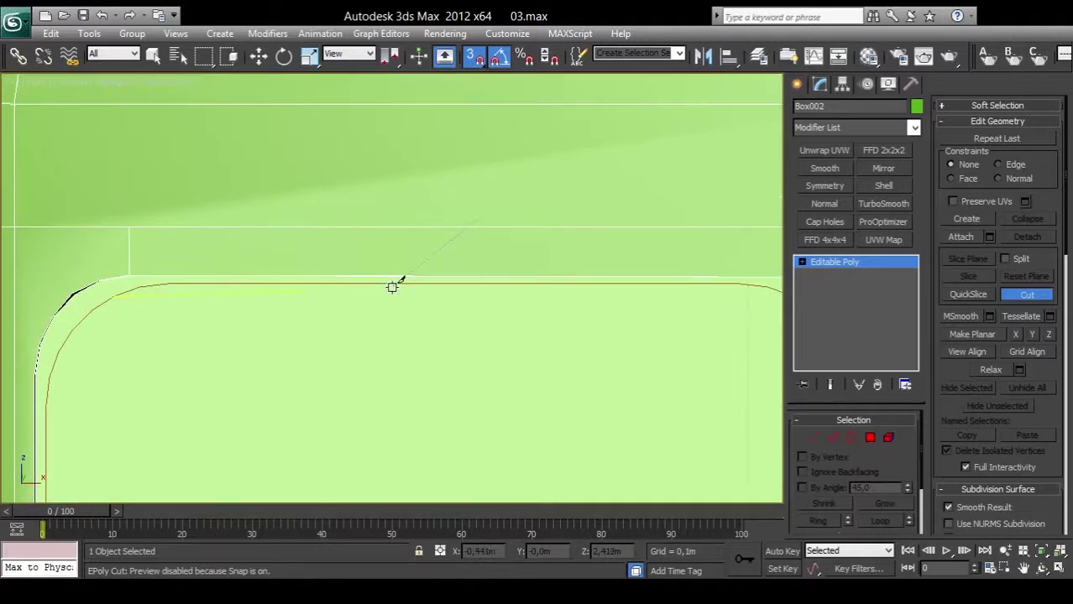
middle_drag(582, 302, 440, 287)
scroll(509, 273, up, 3)
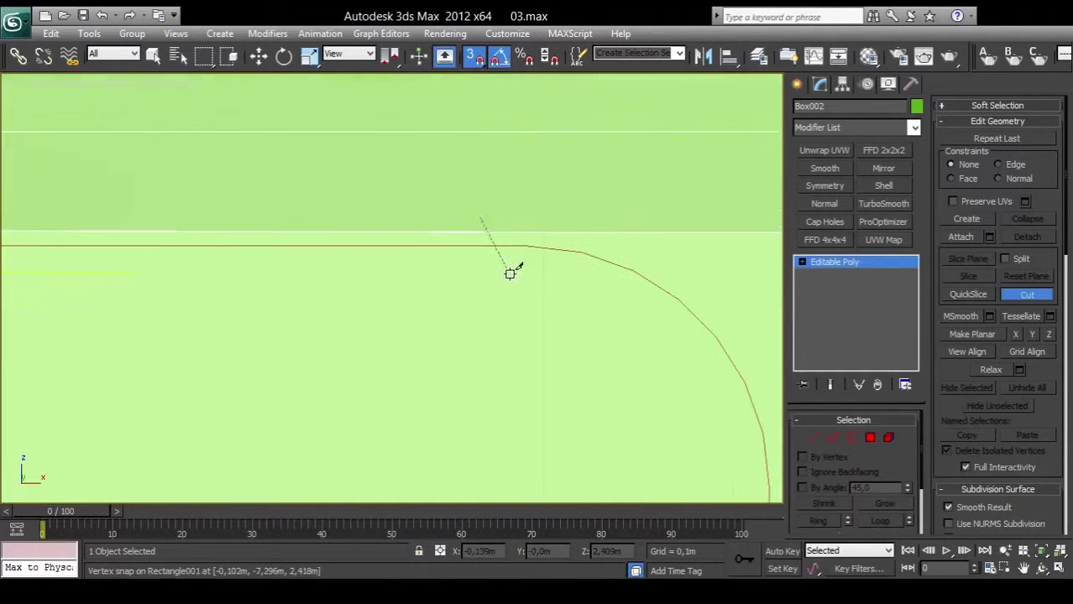
right_click(508, 272)
Step: Cut an edge between two spline vertices along the top edge toward the rounded corner
click(524, 245)
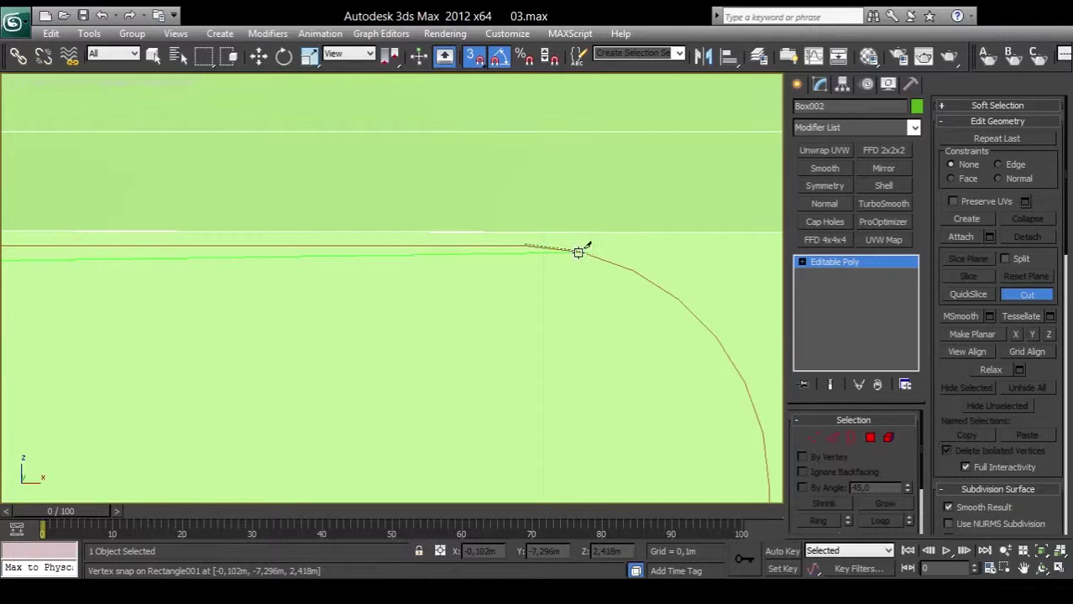
click(581, 252)
right_click(588, 250)
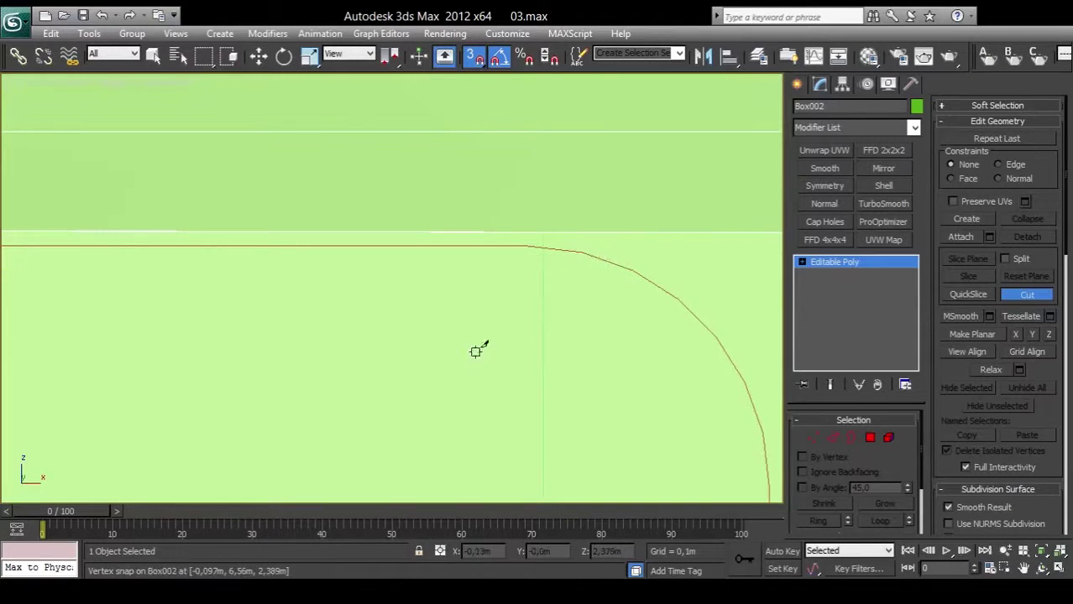
right_click(317, 359)
scroll(433, 375, down, 5)
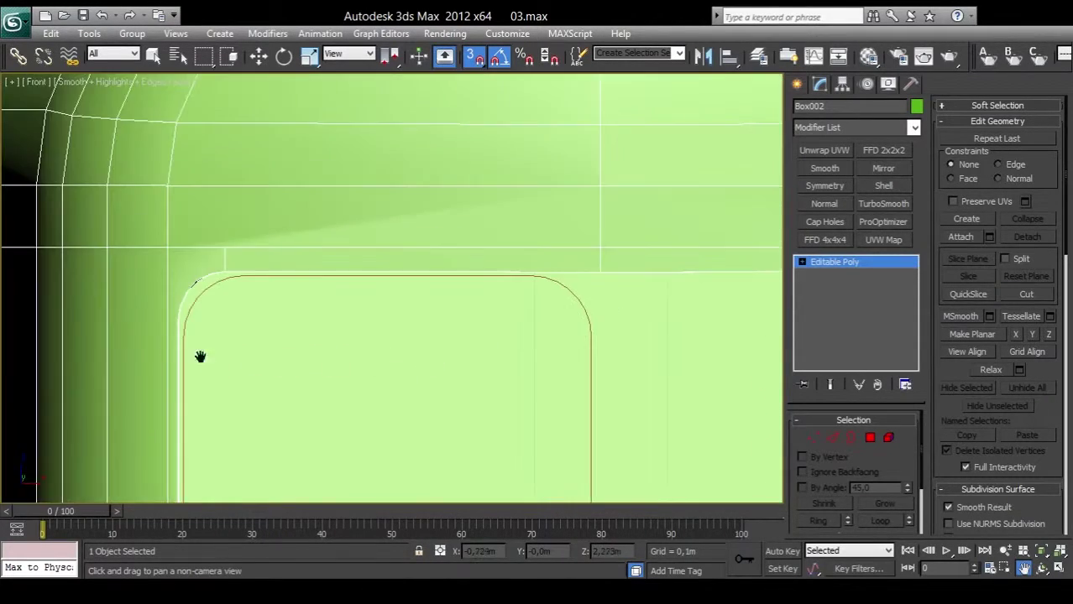
middle_drag(201, 357, 350, 324)
scroll(350, 323, up, 5)
Step: In Edge mode, cut from the upper-left corner vertex along the spline's top edge
click(832, 438)
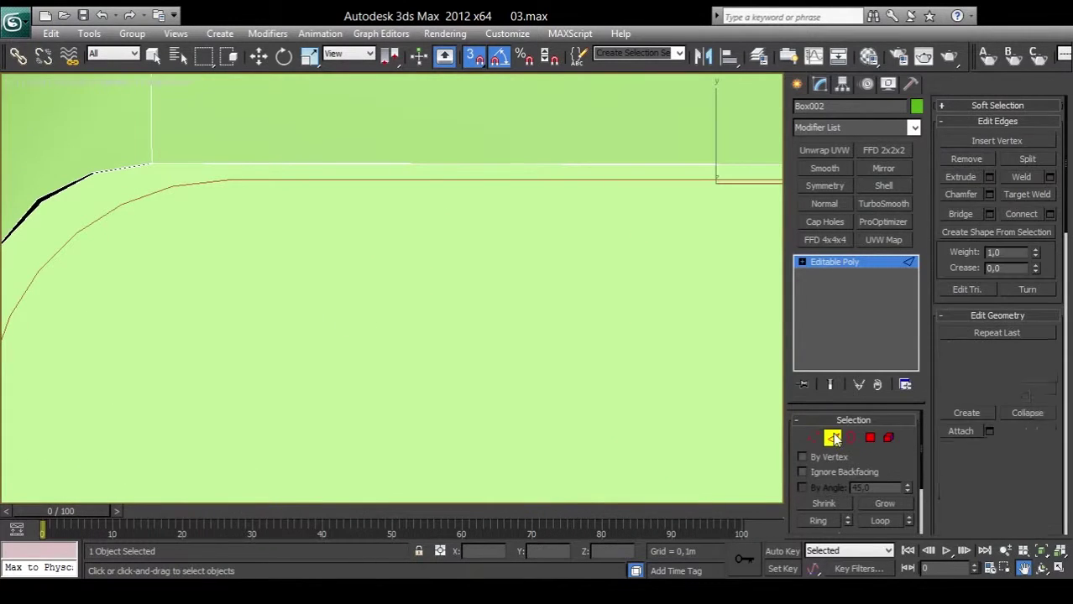
click(1027, 489)
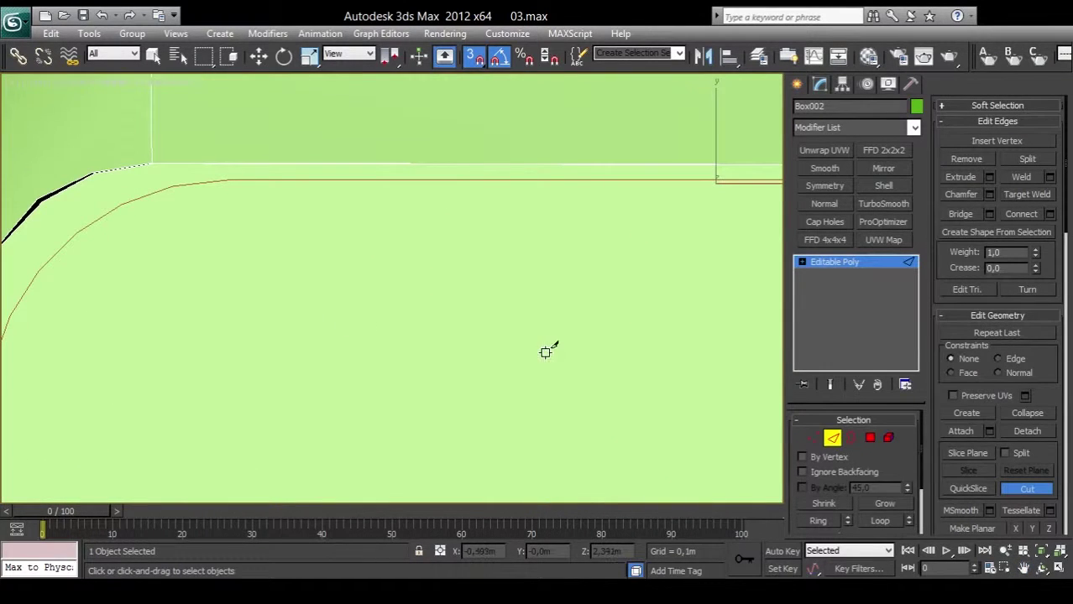
click(95, 172)
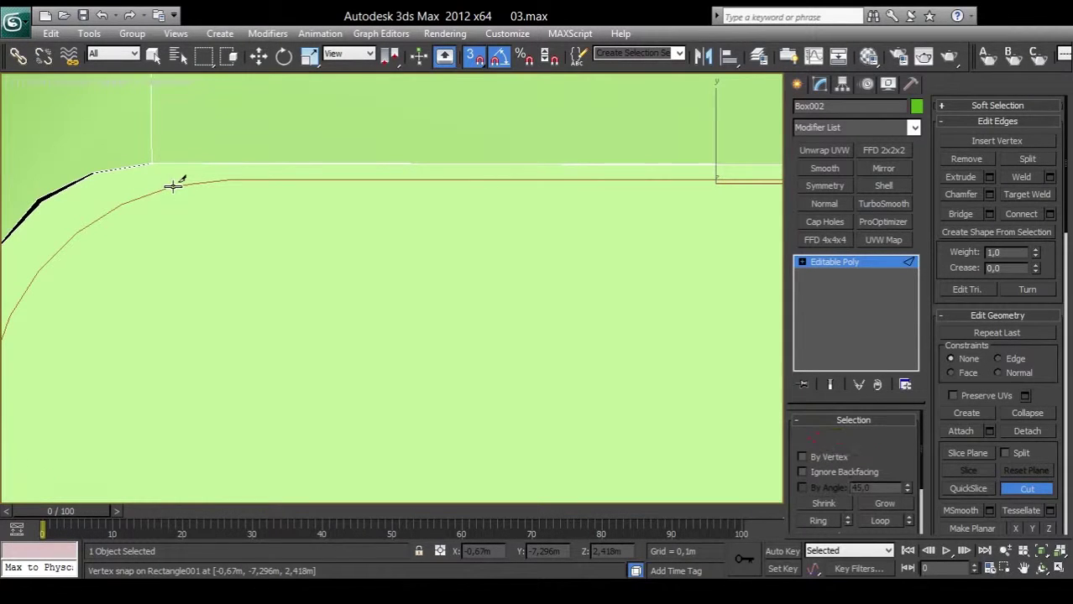
click(232, 176)
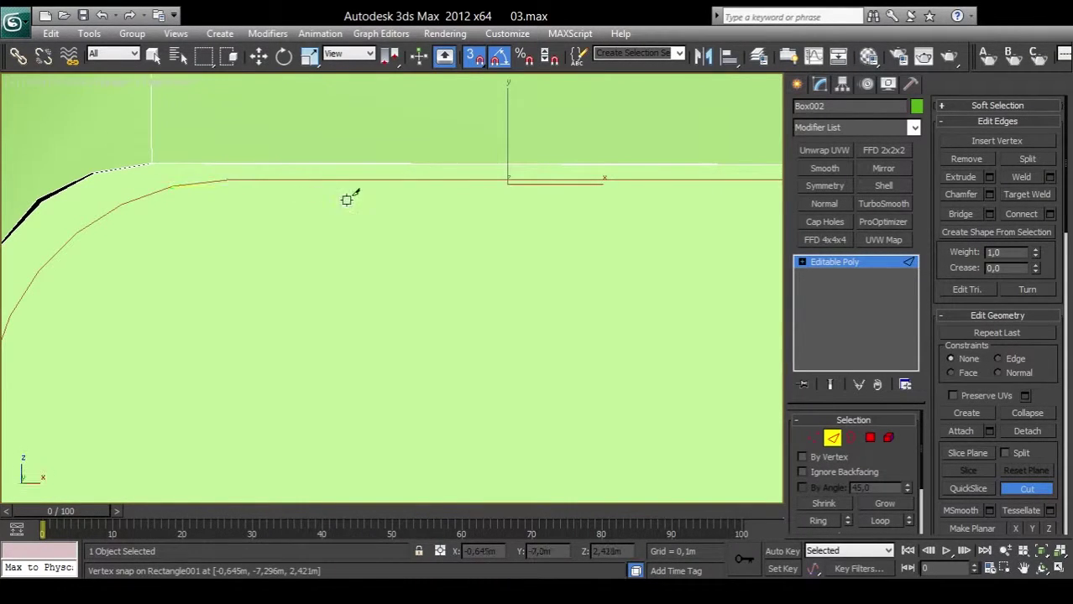
scroll(511, 191, down, 3)
middle_drag(642, 209, 407, 288)
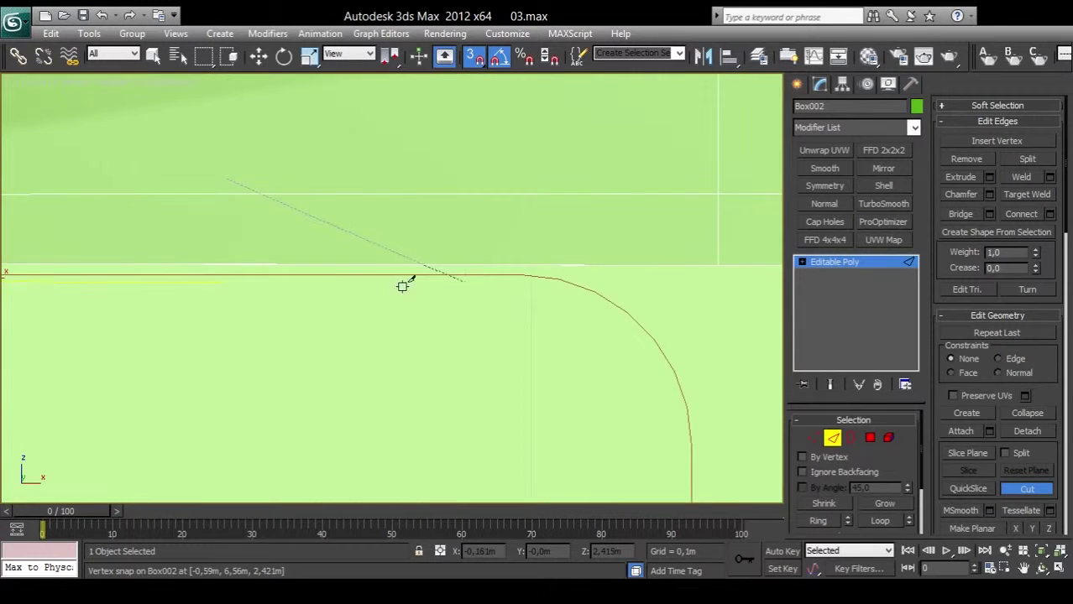
scroll(403, 286, down, 2)
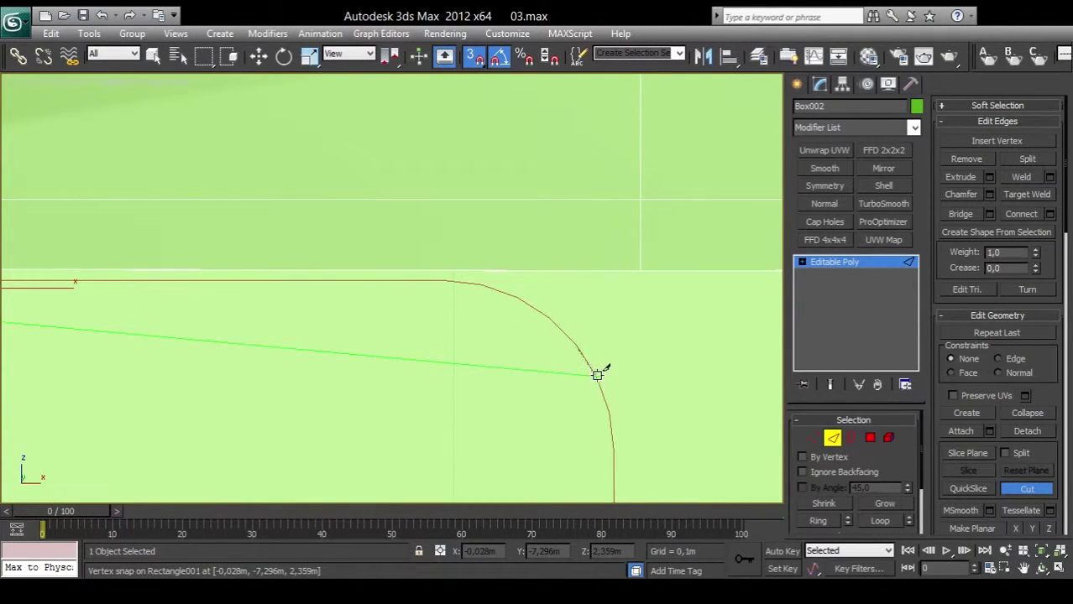
Step: Continue the cut around the rounded top-right corner with snapped points down the curve
click(607, 394)
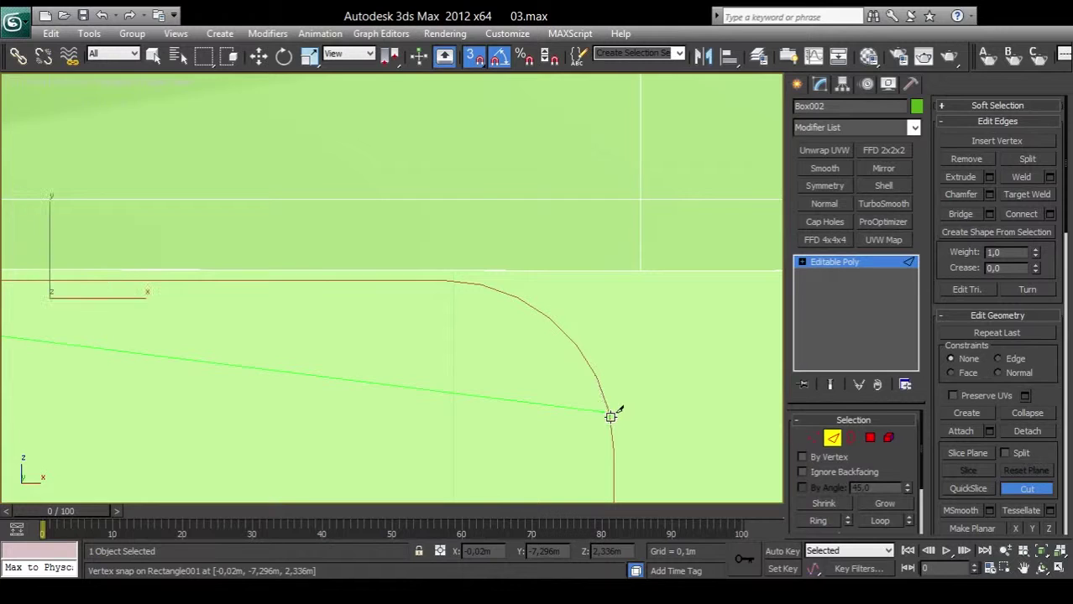
click(614, 449)
key(f)
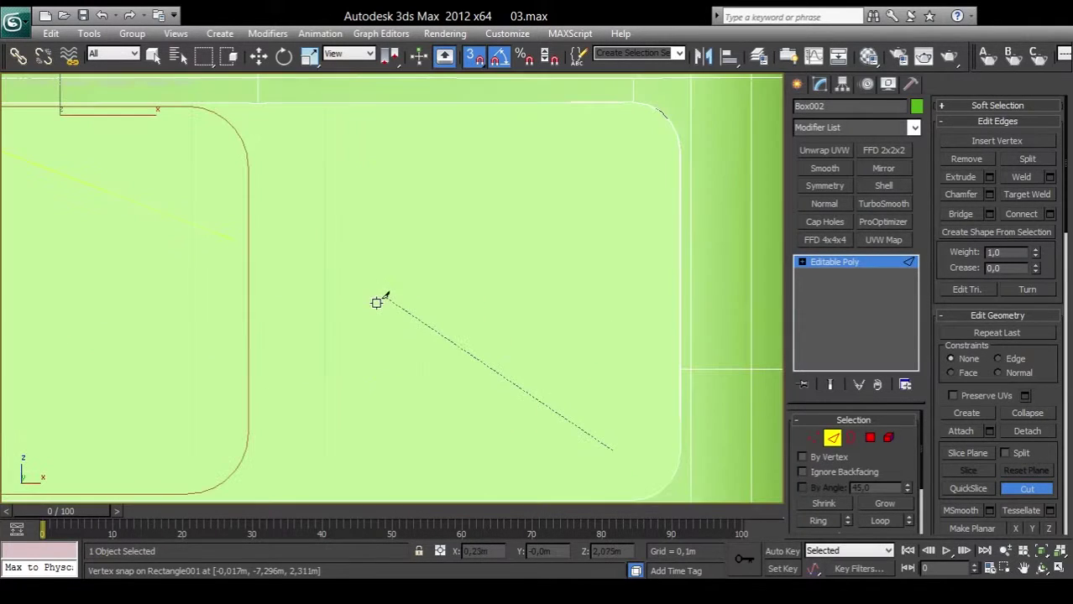
scroll(271, 345, up, 3)
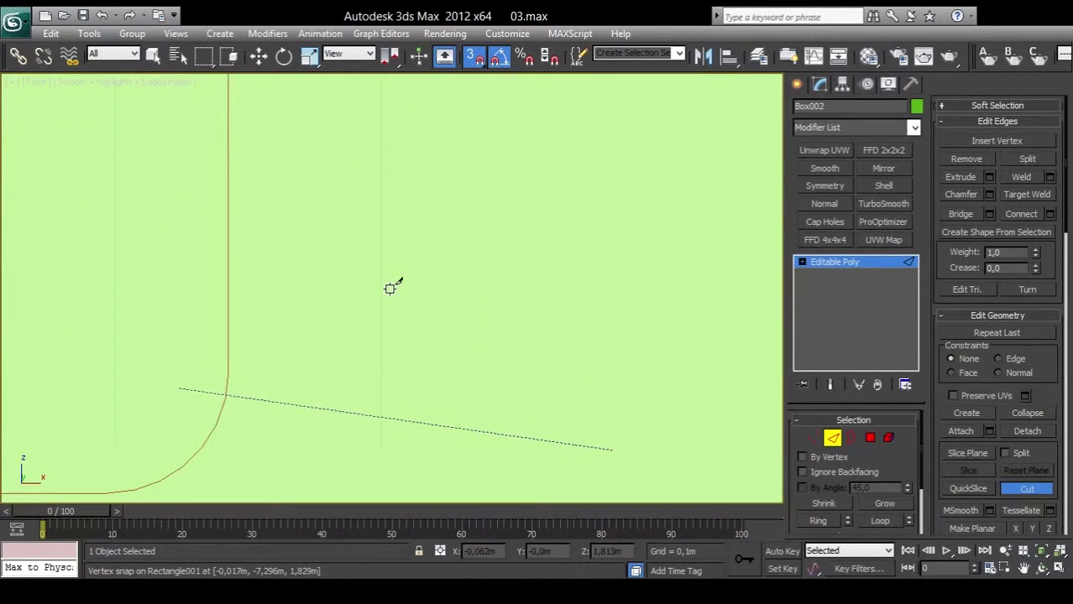
middle_drag(390, 287, 501, 242)
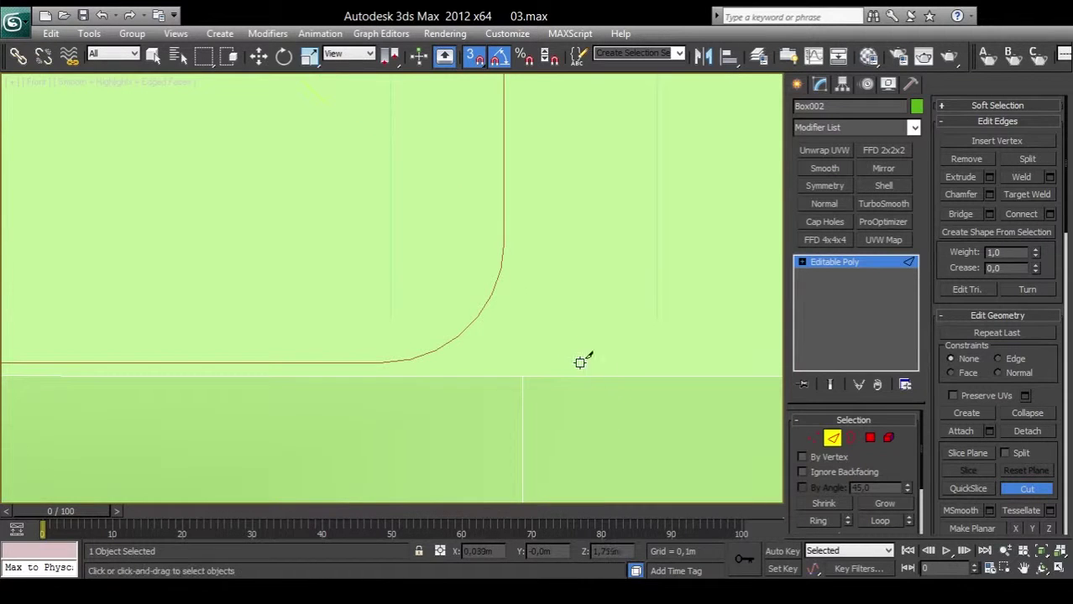
Step: Exit cutting, zoom extents, and orbit the maximized Perspective view around the window corner
key(w)
key(z)
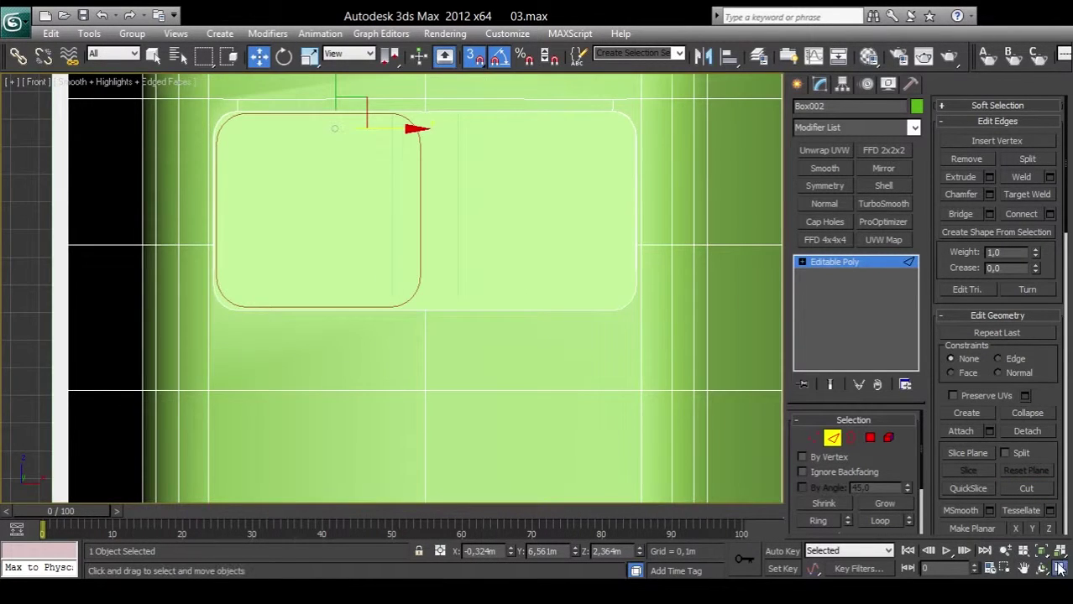
click(1059, 568)
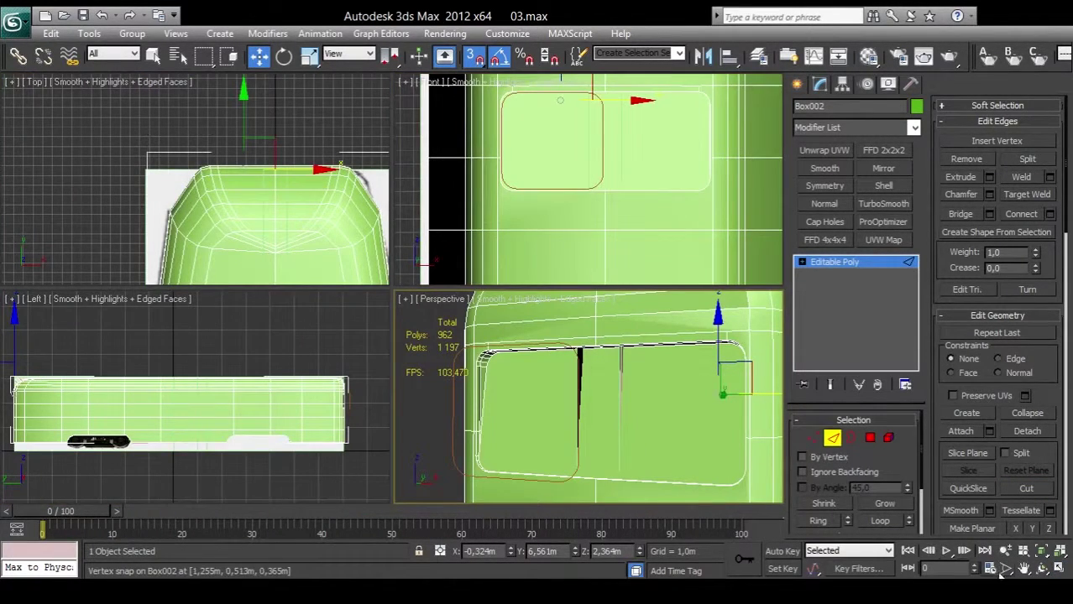
click(1059, 568)
click(1041, 568)
mouse_move(433, 252)
mouse_down()
mouse_move(445, 232)
mouse_move(402, 242)
mouse_up()
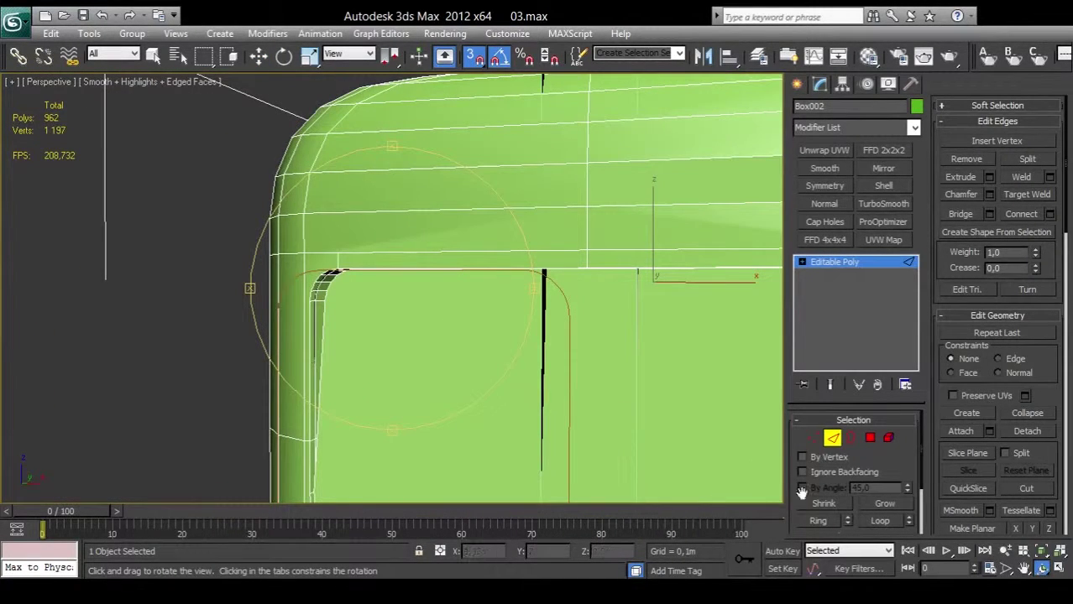
Step: Zoom the maximized Front view in on the window's rounded corner to check the cuts
click(1059, 568)
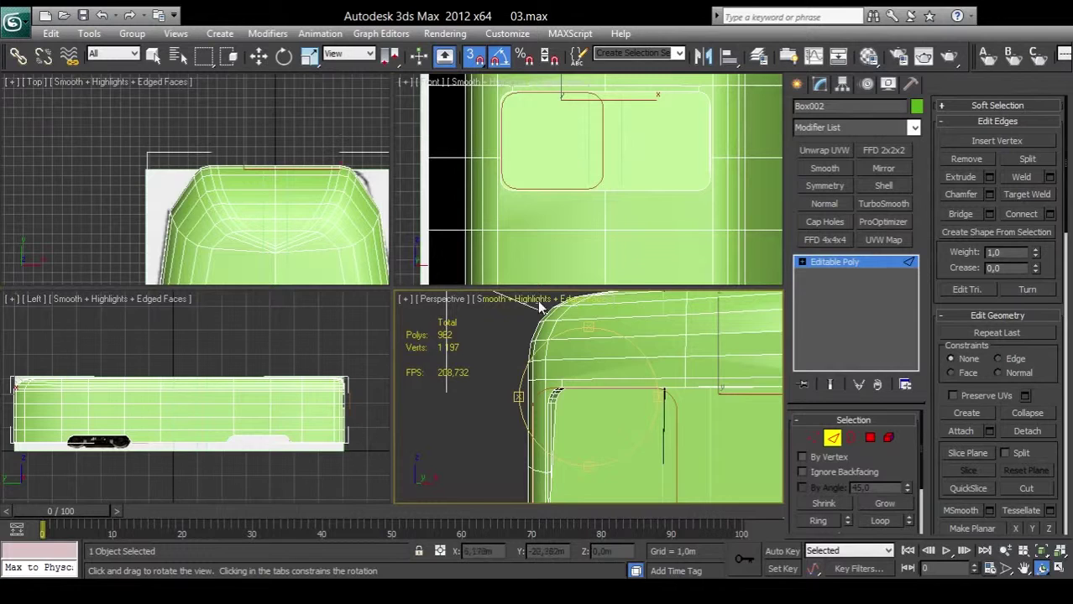
right_click(606, 253)
click(1058, 569)
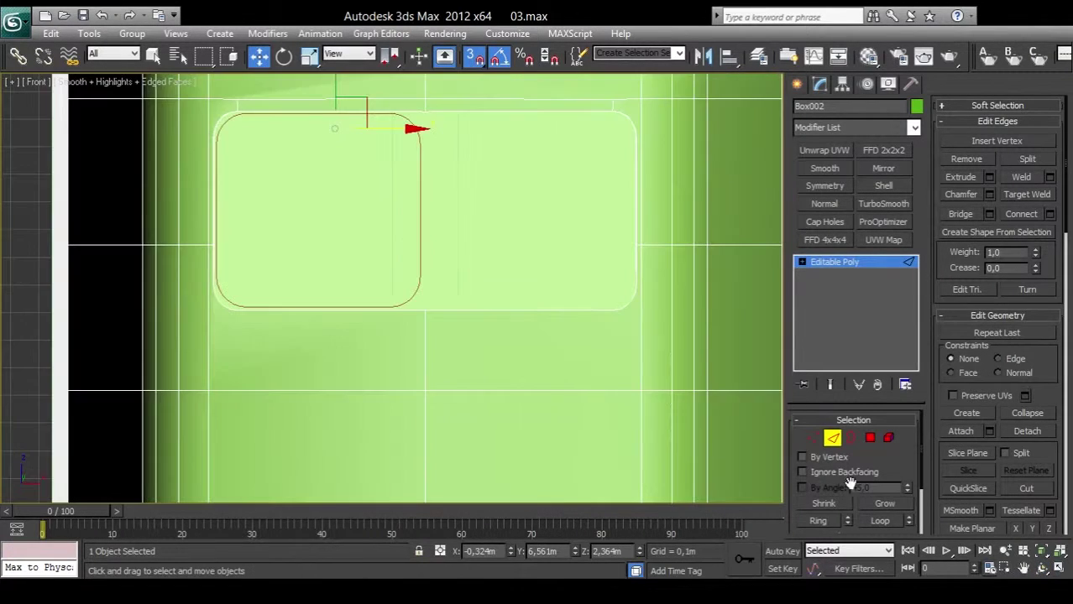
scroll(405, 245, up, 5)
middle_drag(388, 304, 341, 258)
scroll(341, 259, up, 2)
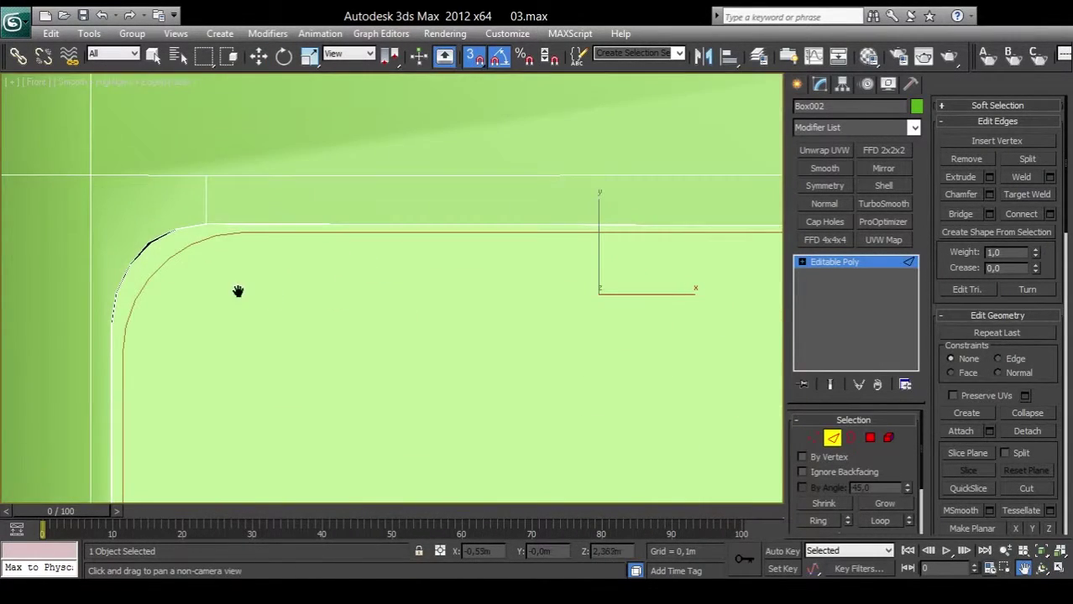
scroll(364, 280, up, 5)
drag(282, 252, 329, 305)
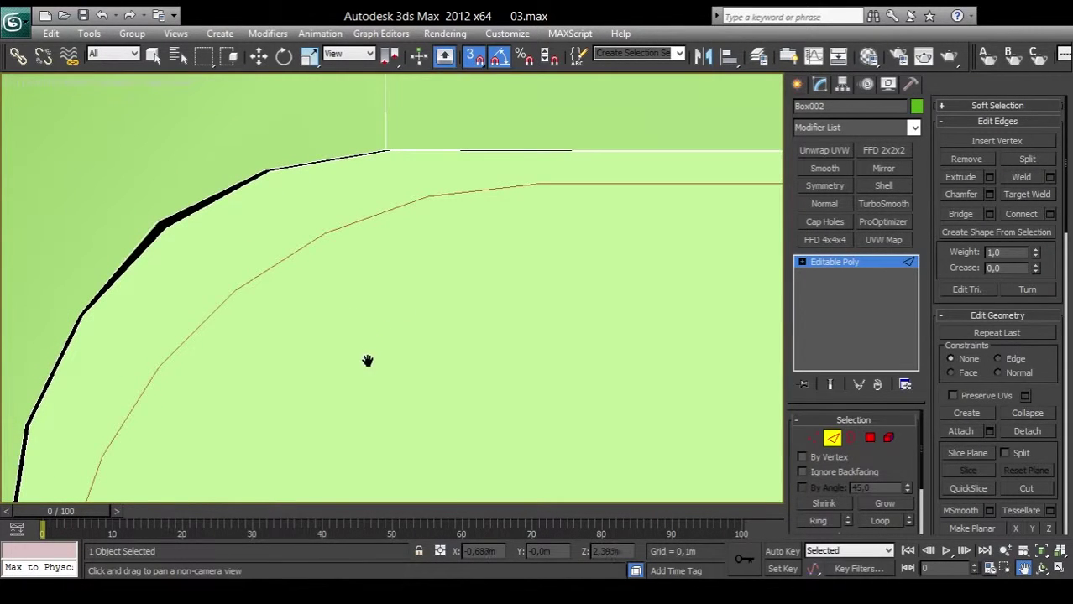
scroll(366, 359, down, 3)
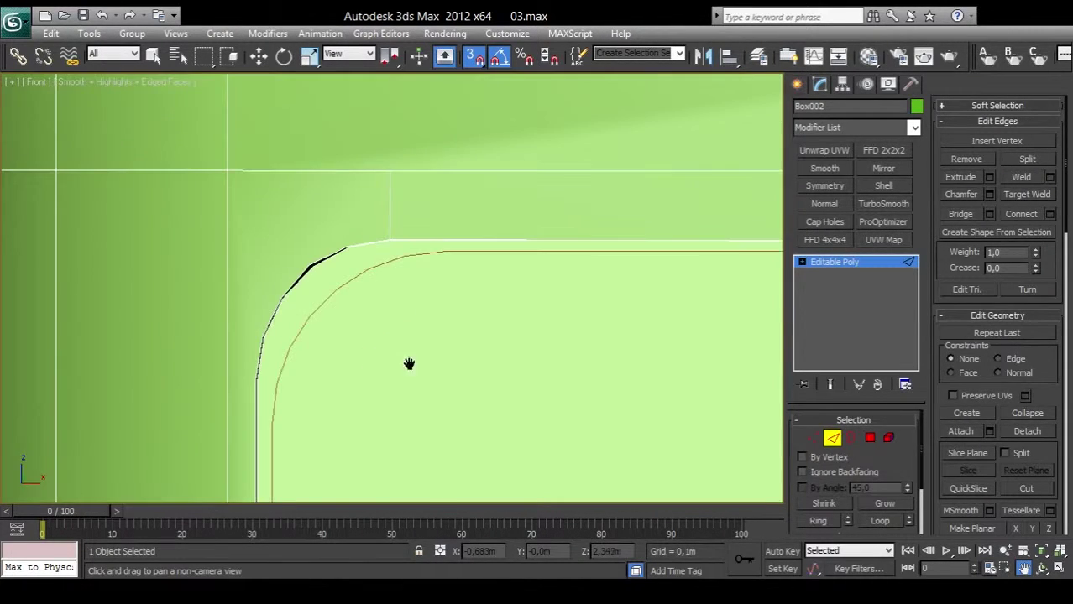
Step: Pan and zoom the maximized Perspective view around the new cut edges
click(1059, 569)
click(1059, 569)
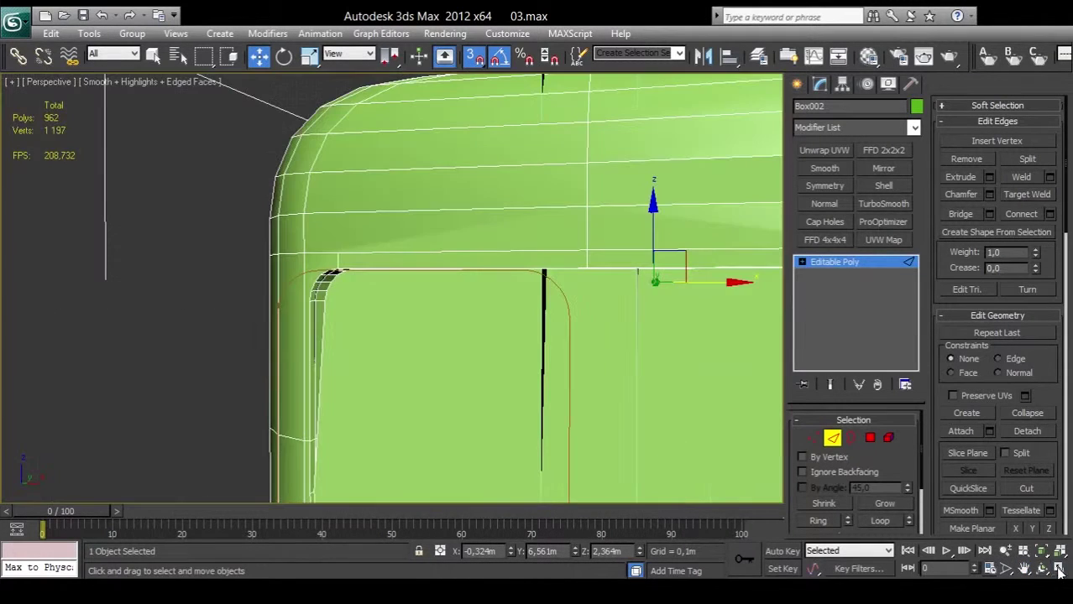
click(1024, 568)
scroll(498, 289, down, 3)
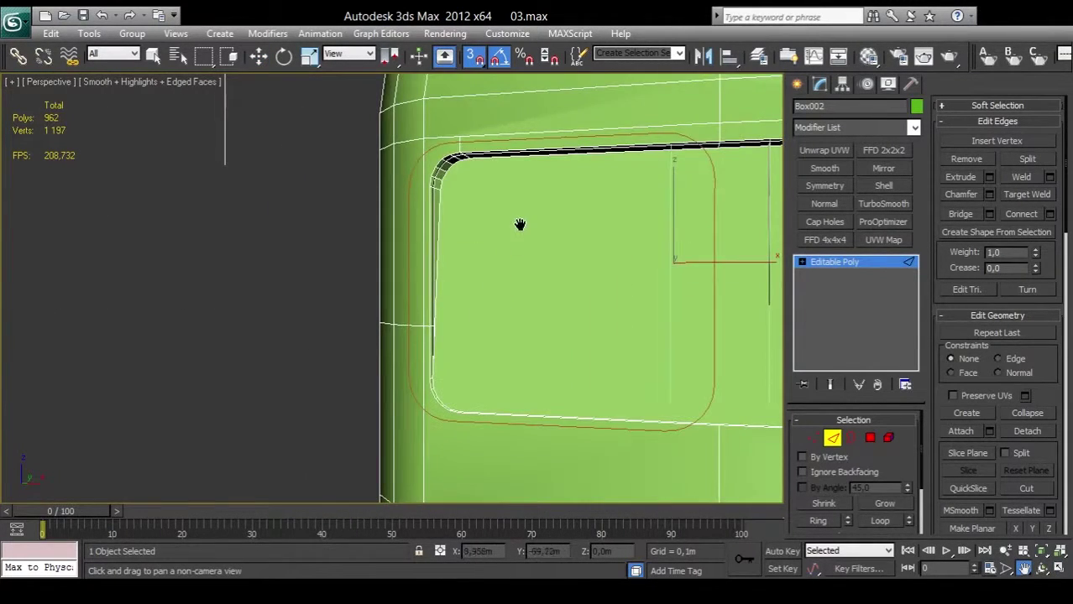
scroll(517, 225, up, 3)
scroll(507, 245, up, 5)
scroll(507, 245, up, 3)
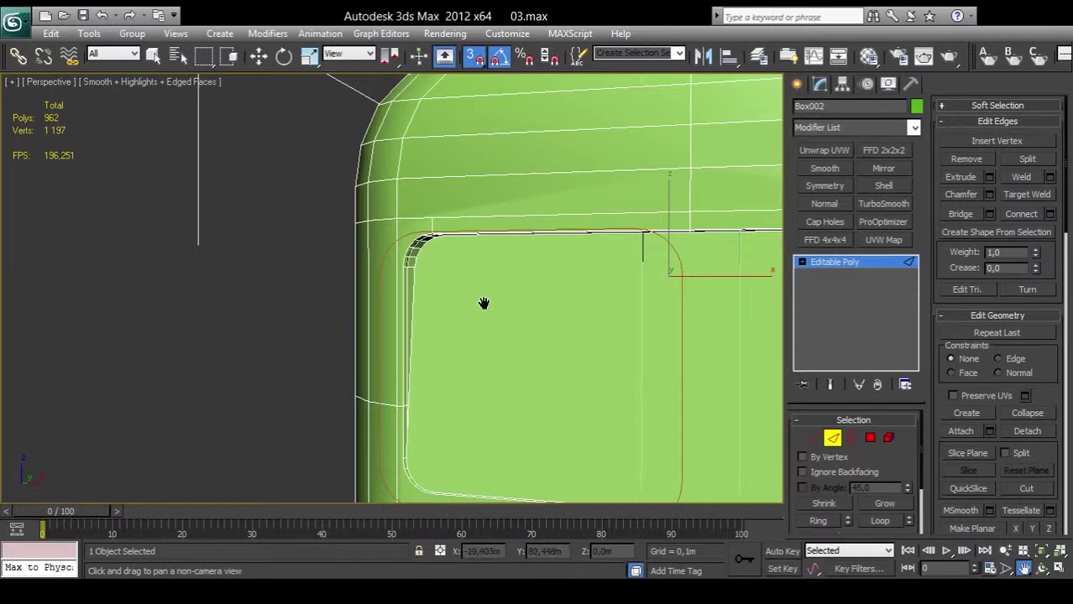
scroll(483, 305, down, 2)
scroll(441, 294, down, 1)
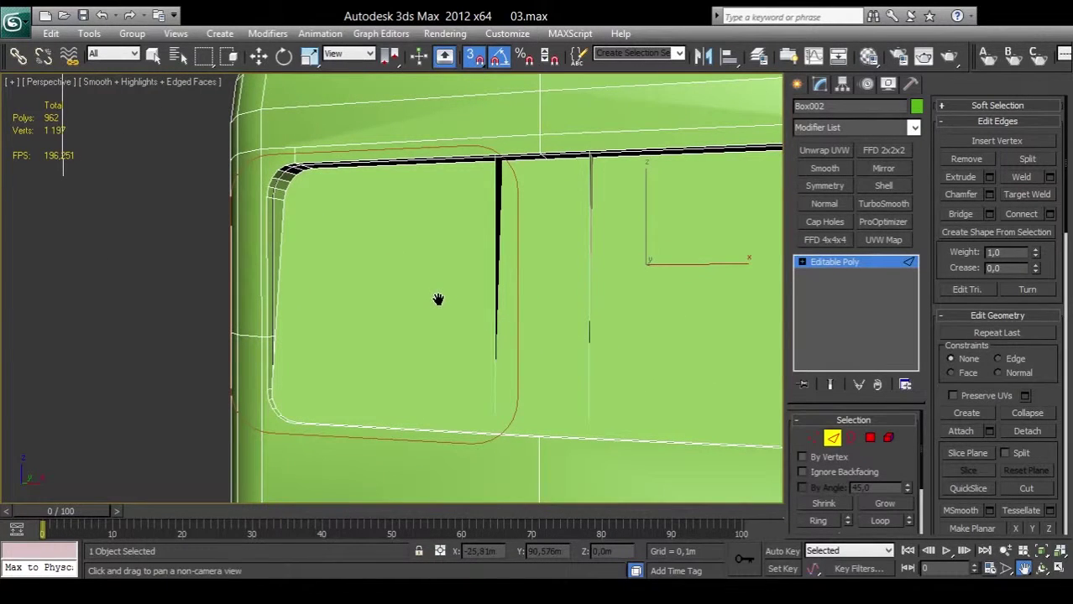
Step: Begin a cut at the window corner vertex, then frame the rounded corner in a maximized Front view
click(1022, 488)
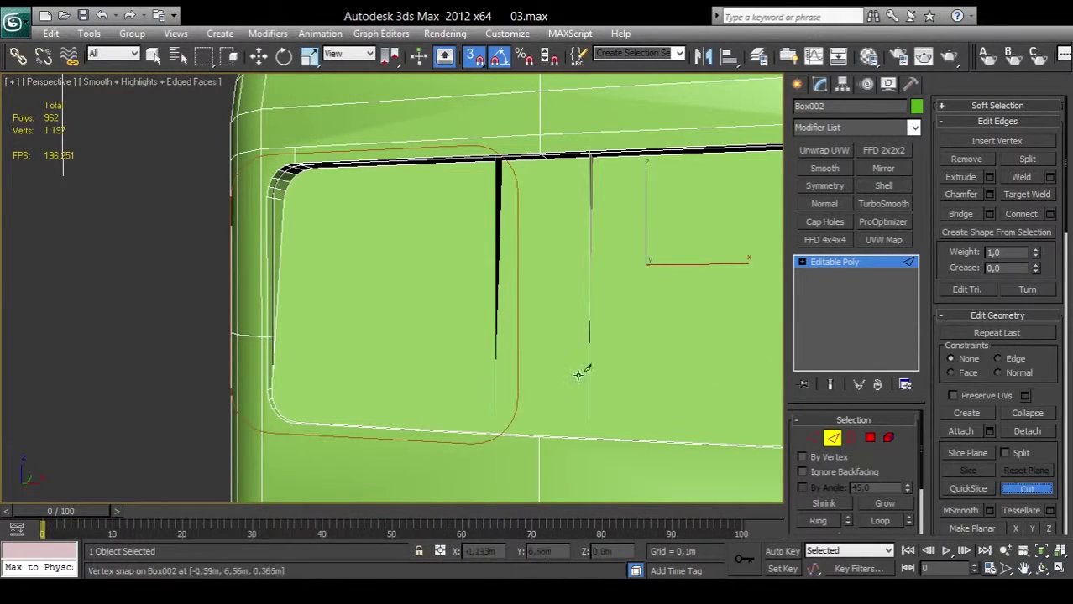
click(298, 187)
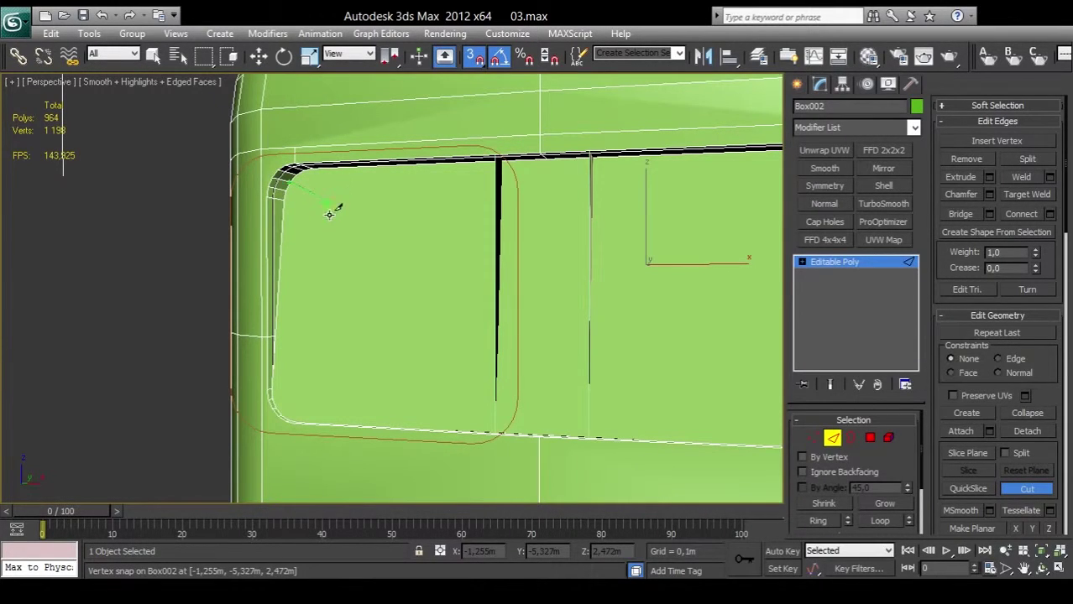
click(320, 200)
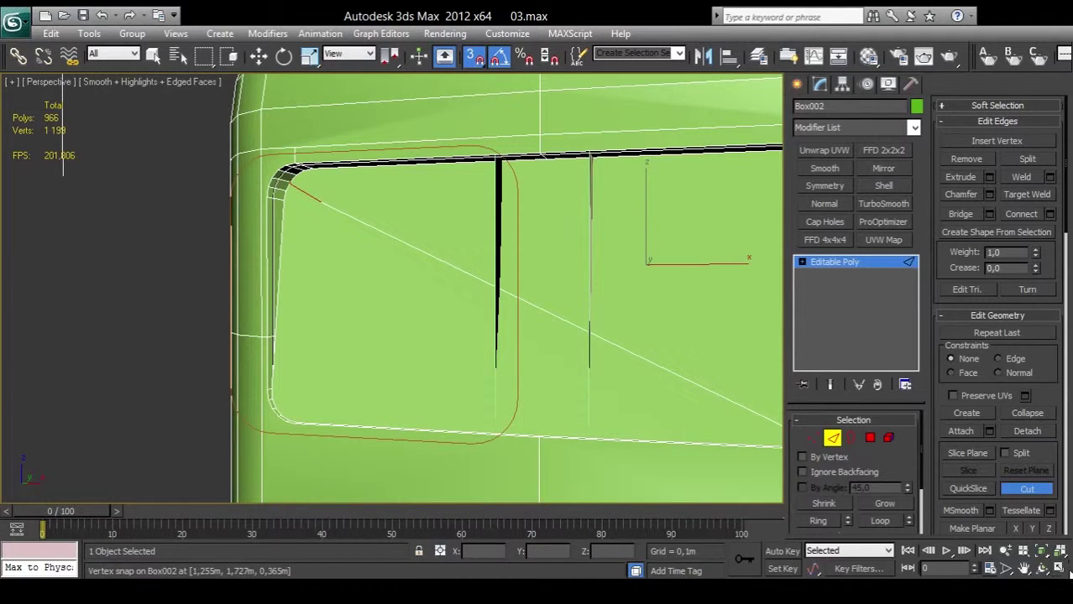
click(1061, 569)
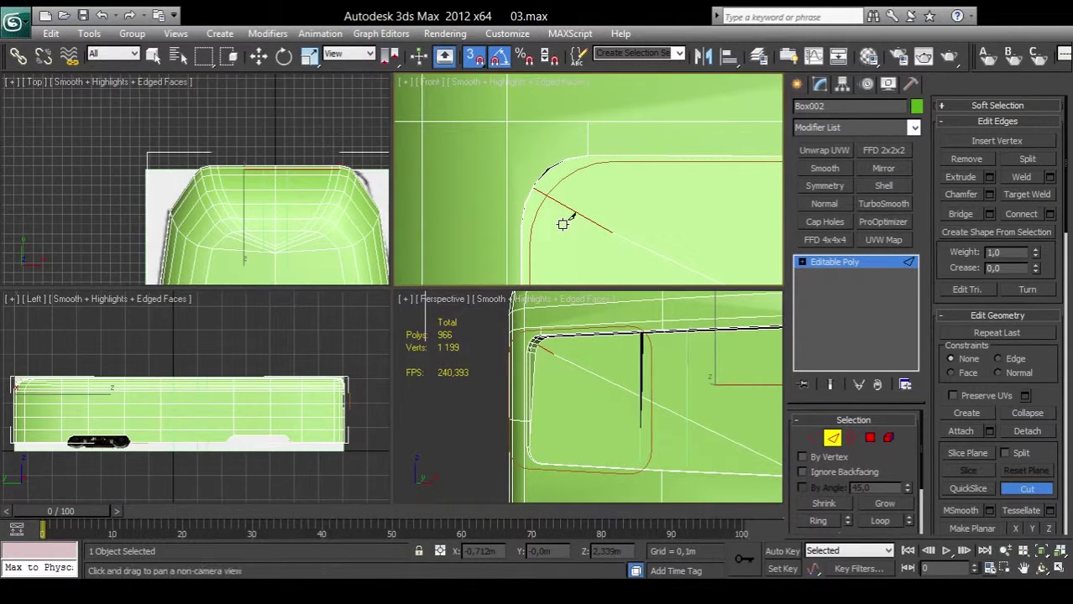
click(1022, 569)
click(1061, 569)
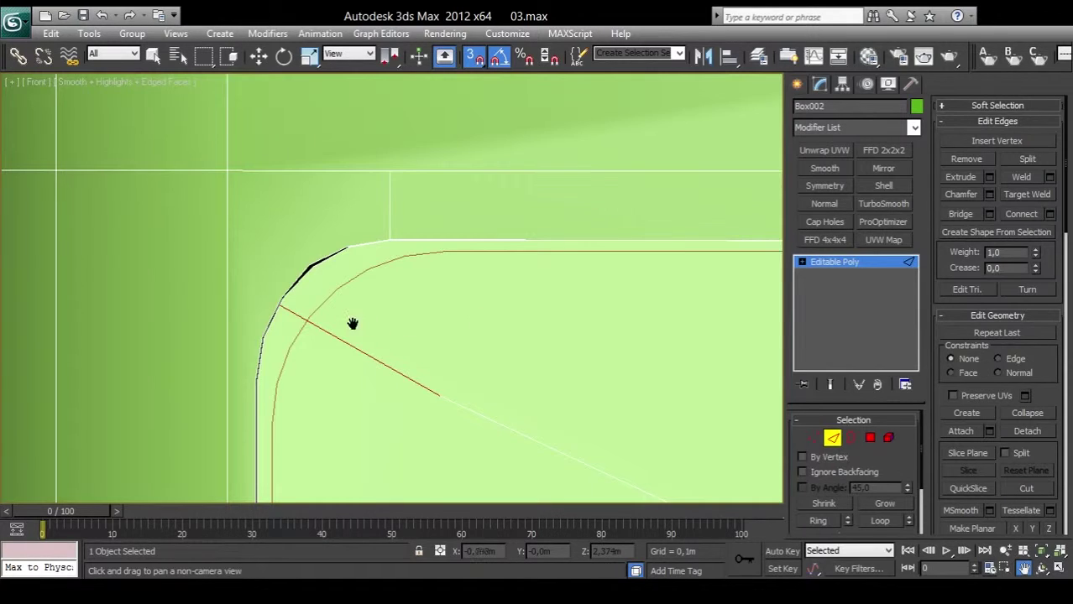
drag(353, 324, 407, 258)
scroll(328, 228, up, 3)
drag(328, 227, 340, 333)
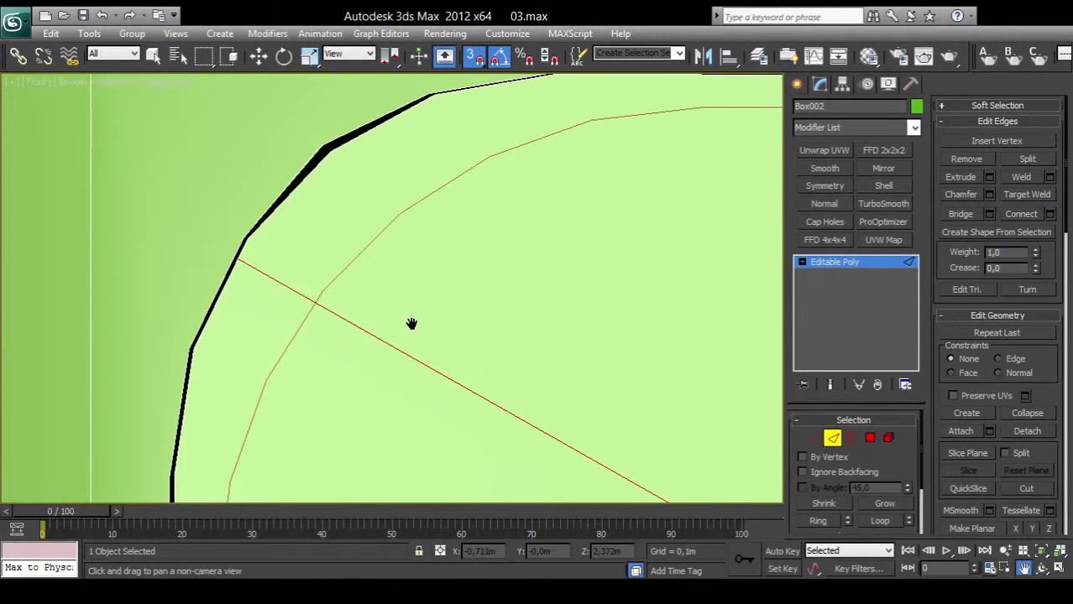
Step: Resume Cut and trace edges from the corner vertex along the window curve to the top edge
key(alt+c)
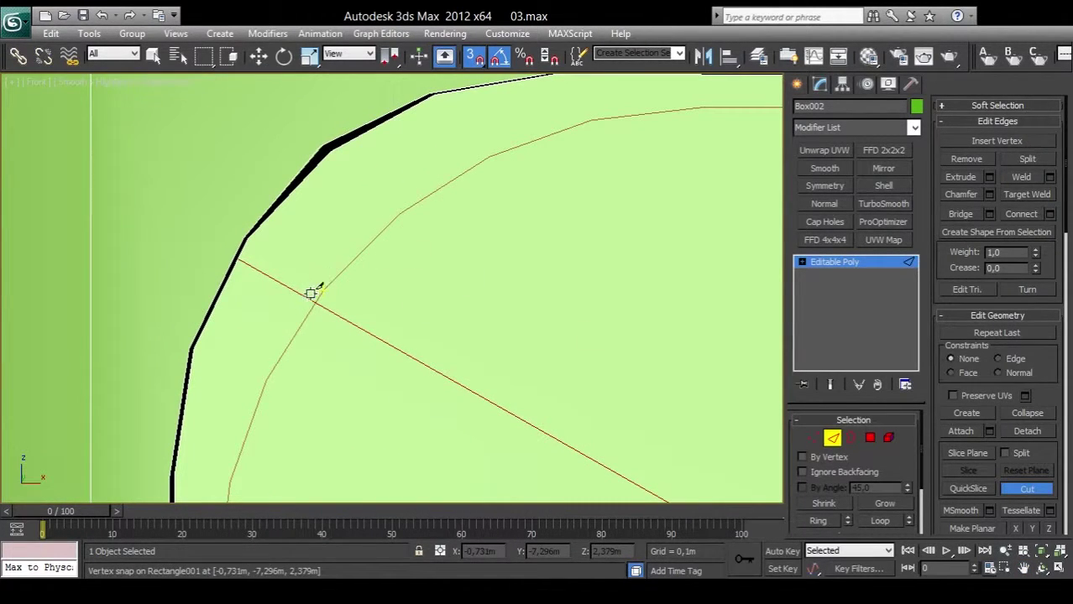
click(256, 266)
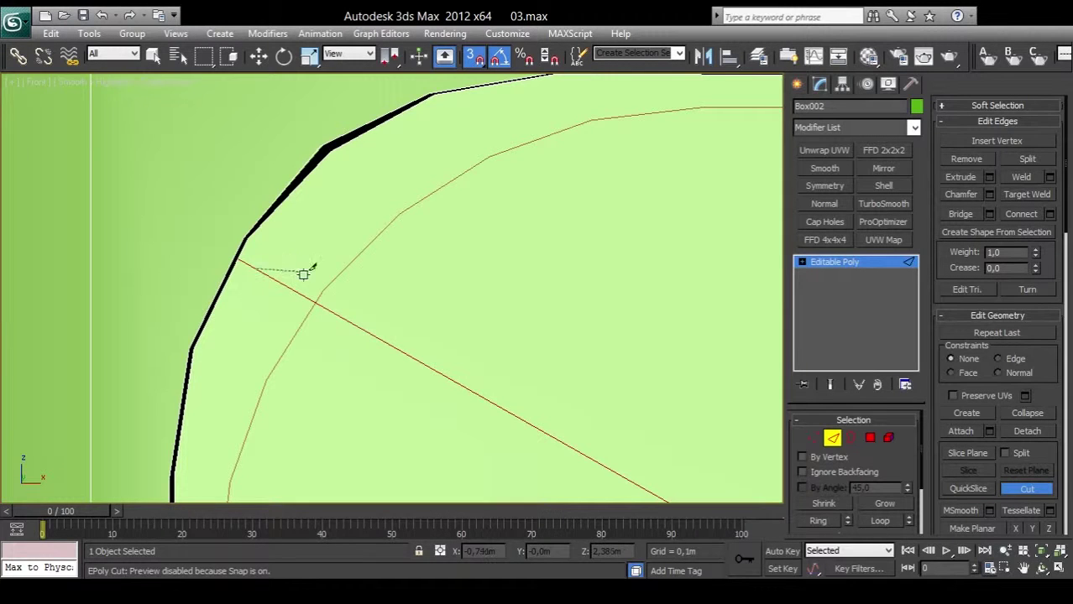
click(322, 289)
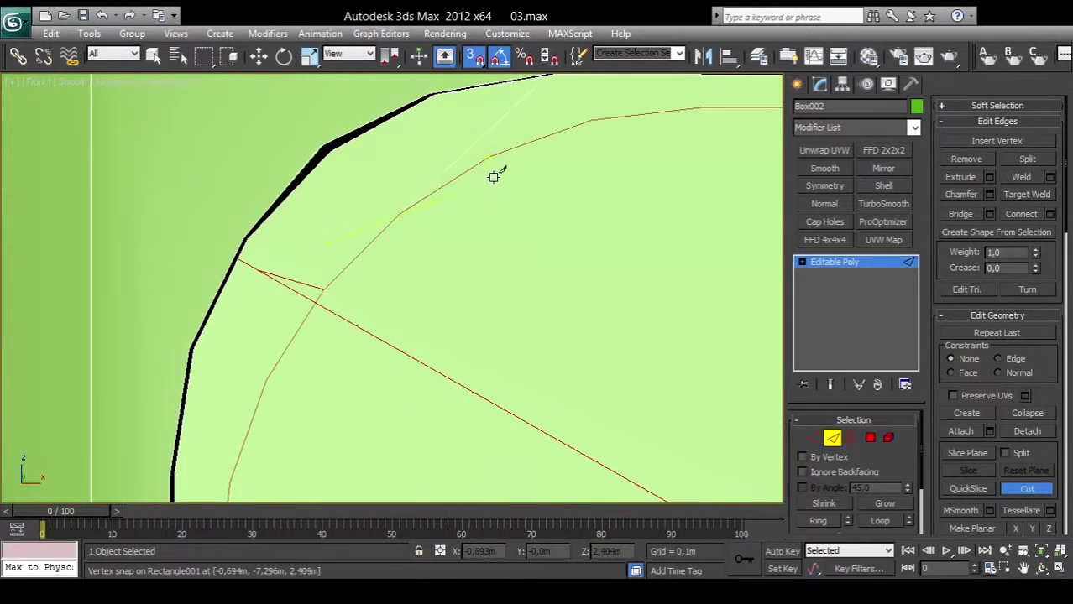
click(487, 155)
click(593, 118)
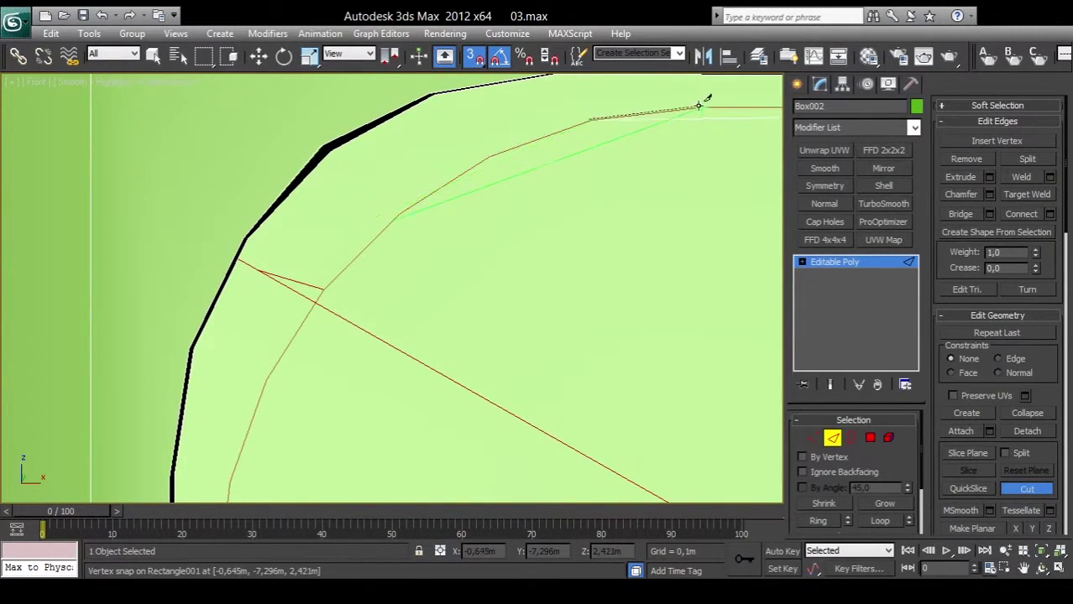
click(703, 105)
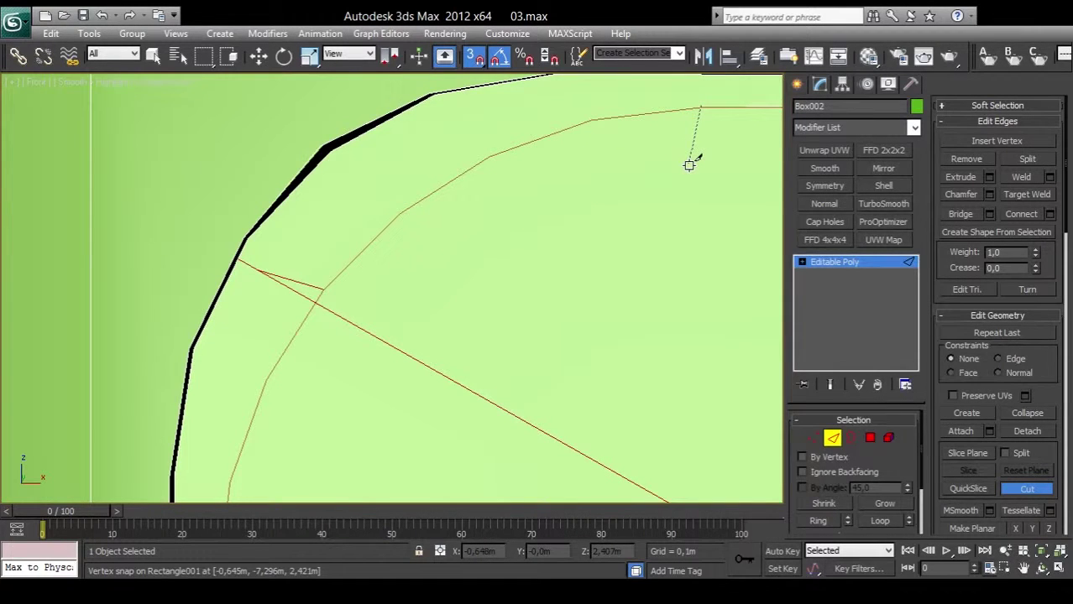
scroll(699, 165, down, 3)
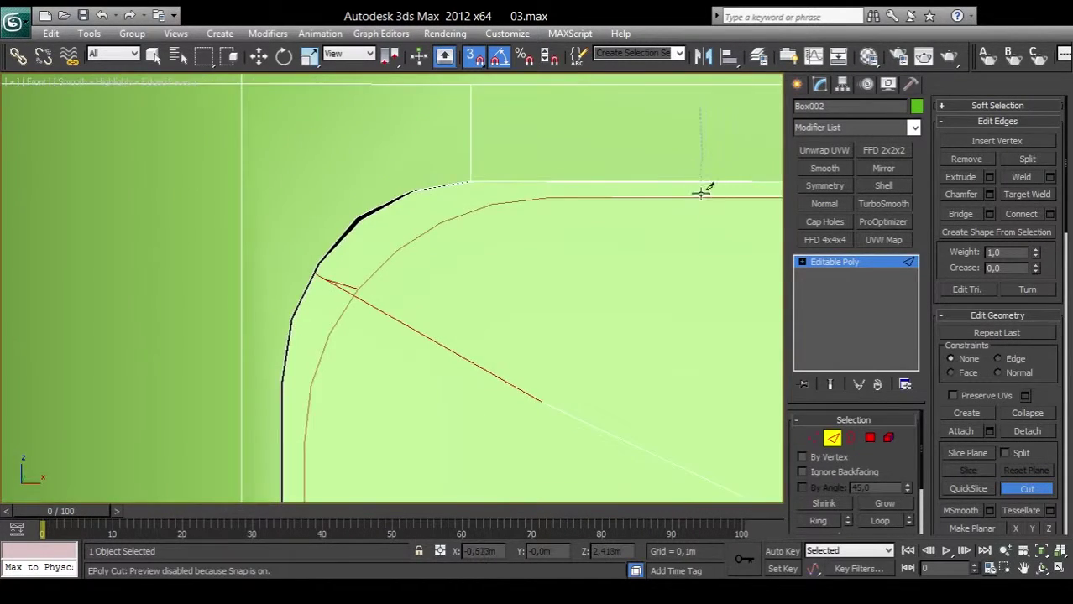
mouse_move(702, 187)
alt+middle_down()
mouse_move(501, 283)
mouse_move(396, 288)
alt+middle_up()
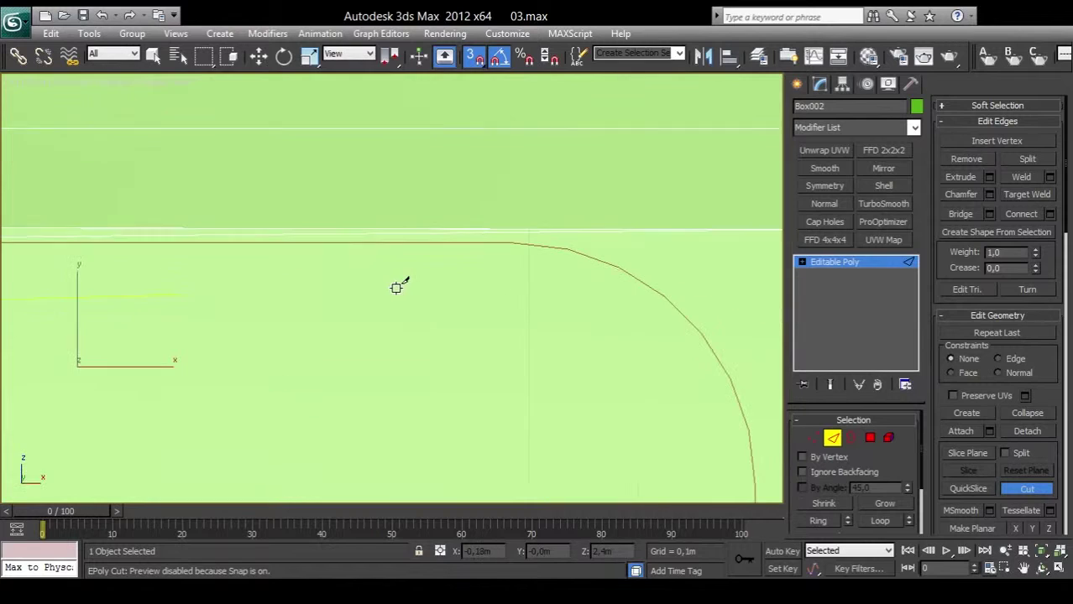
key(shift+z)
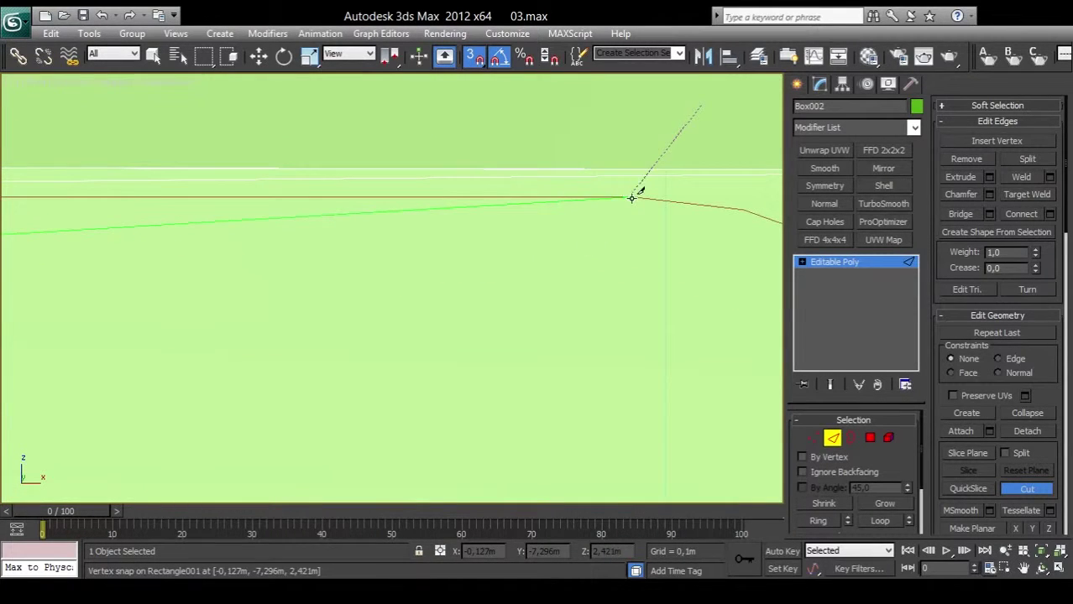
Step: Continue cutting edges through the rounded corner's curve vertices and down its vertical side
click(633, 196)
click(745, 210)
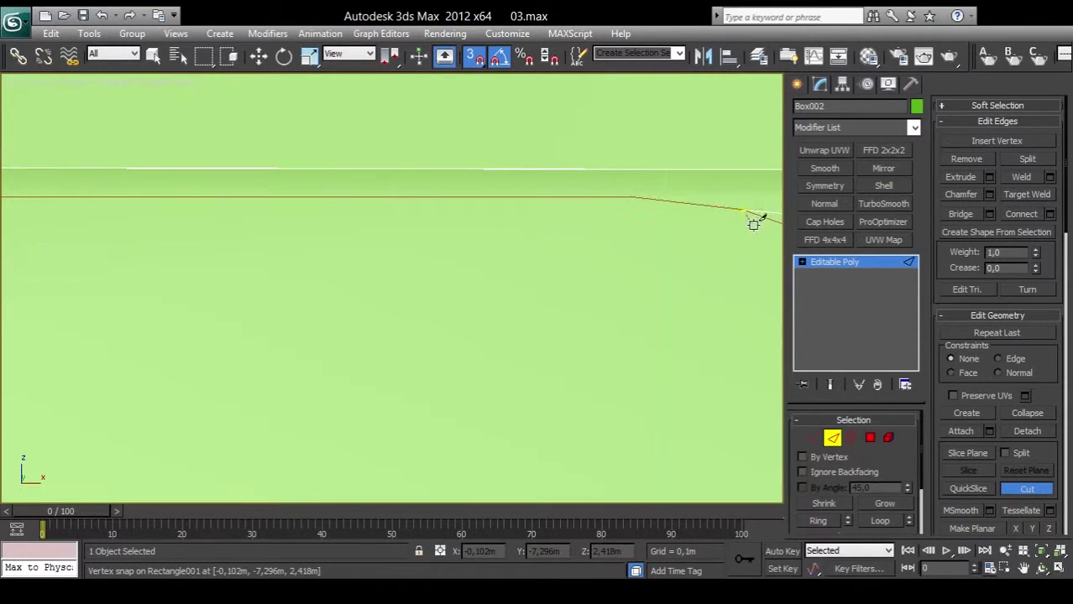
middle_drag(759, 242, 395, 286)
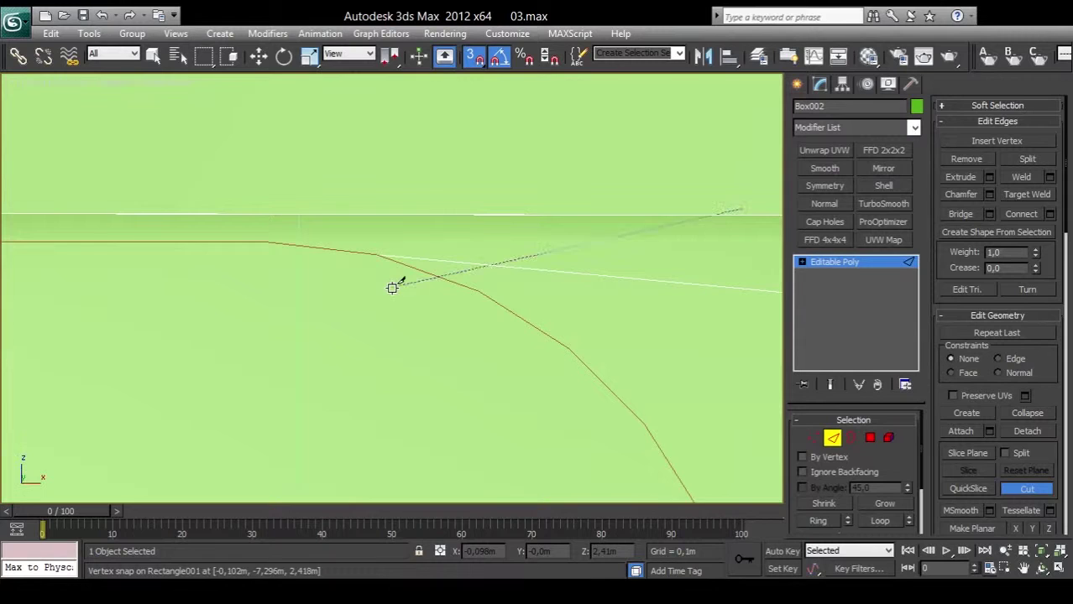
click(477, 292)
click(570, 349)
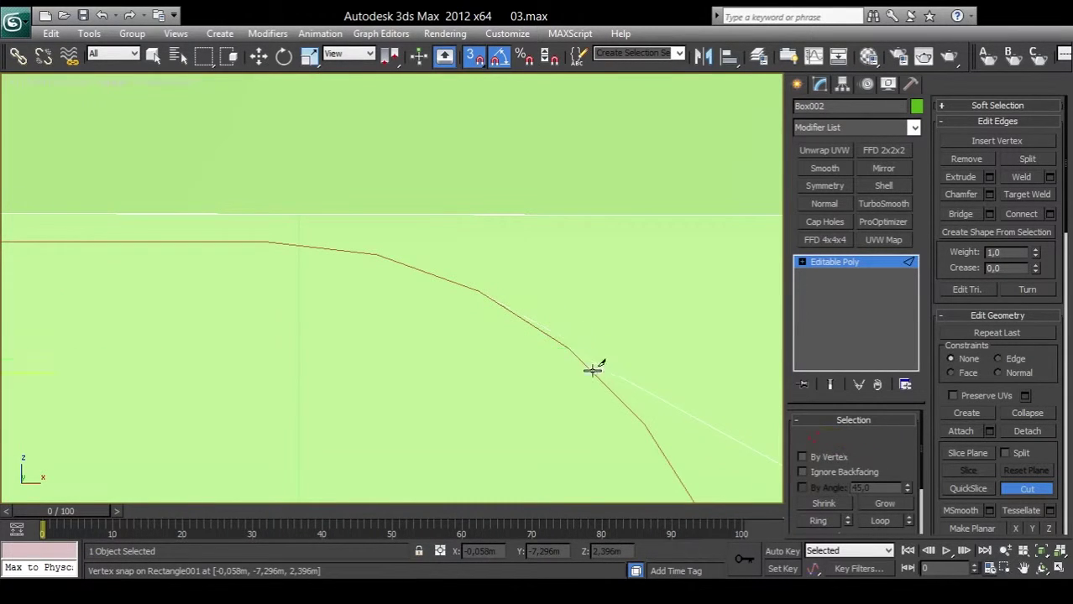
click(644, 422)
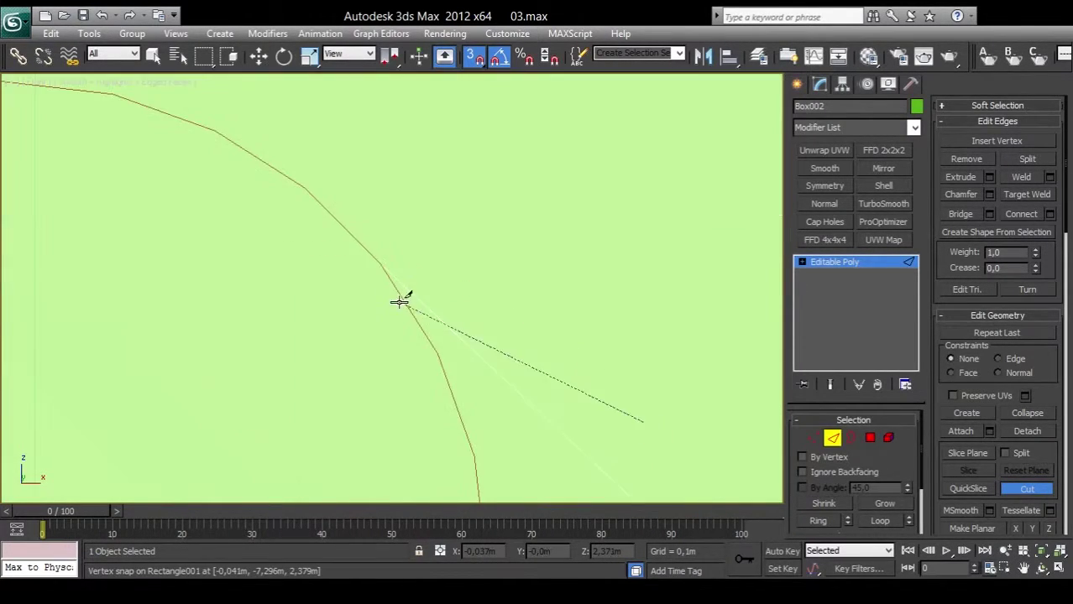
click(436, 351)
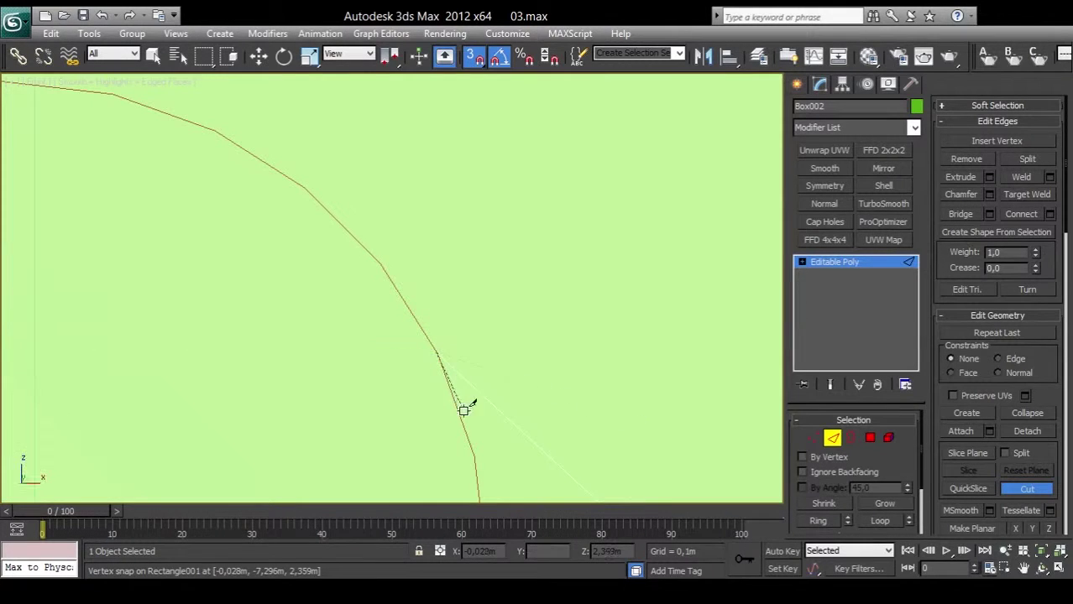
alt+middle_drag(479, 443, 392, 288)
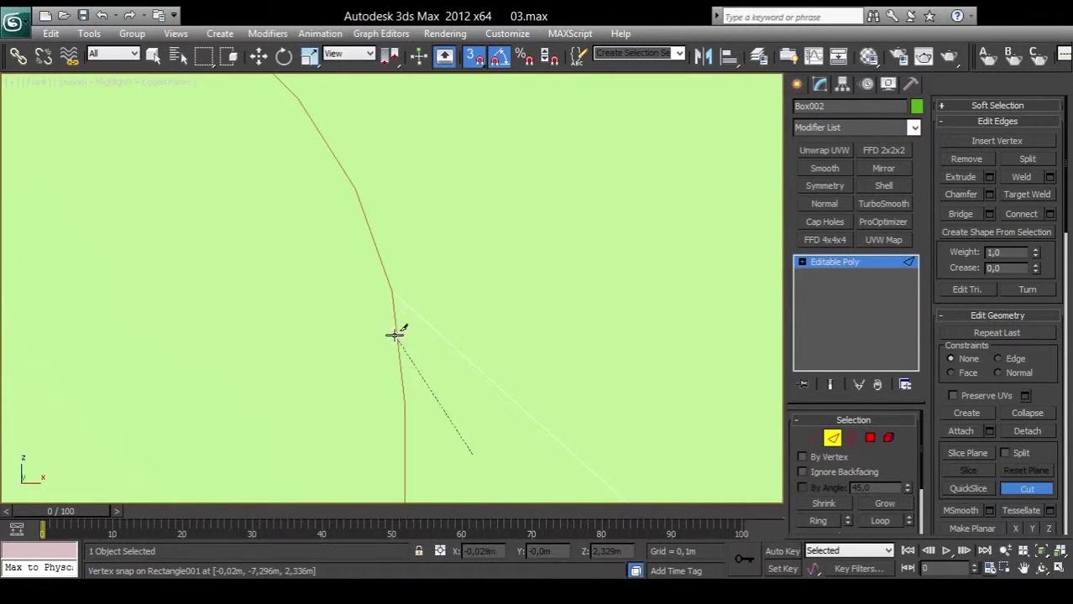
click(402, 389)
mouse_move(403, 396)
alt+middle_down()
mouse_move(402, 331)
mouse_move(382, 366)
mouse_move(395, 376)
alt+middle_up()
Step: Trace cut edges around the lower-left rounded window corner, snapping to the spline's vertices
scroll(395, 376, down, 5)
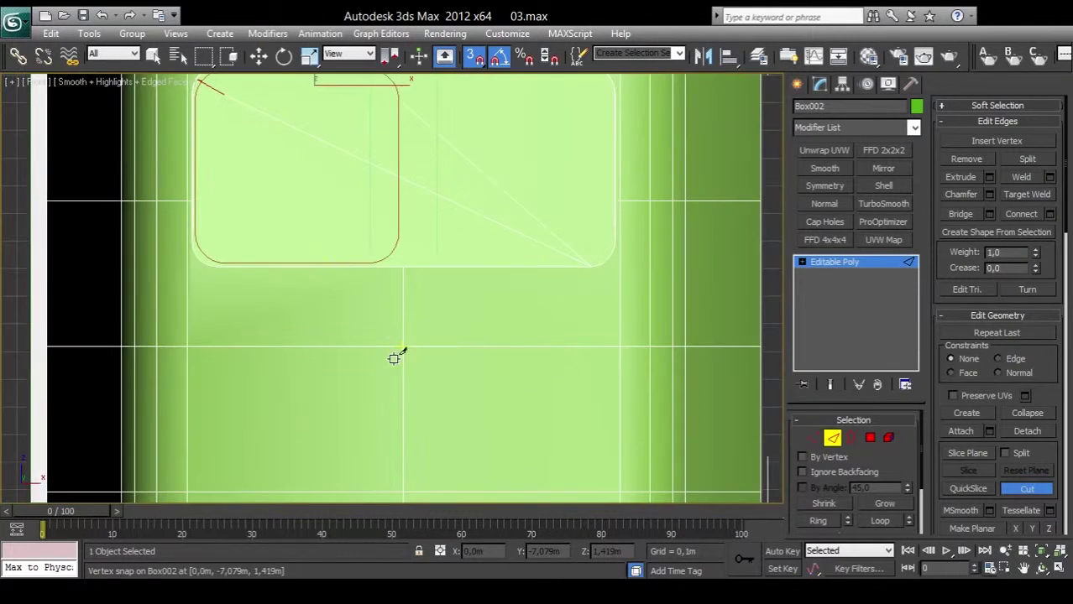
scroll(394, 247, up, 3)
scroll(424, 139, up, 2)
mouse_move(415, 159)
alt+middle_down()
mouse_move(407, 216)
mouse_move(417, 241)
mouse_move(446, 148)
alt+middle_up()
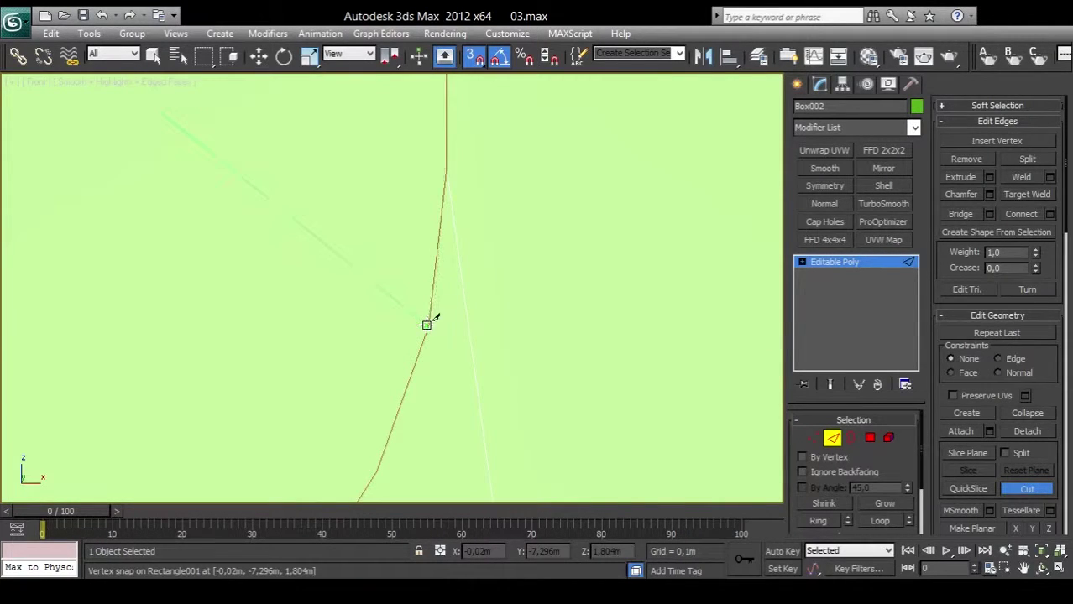
alt+middle_drag(376, 467, 392, 290)
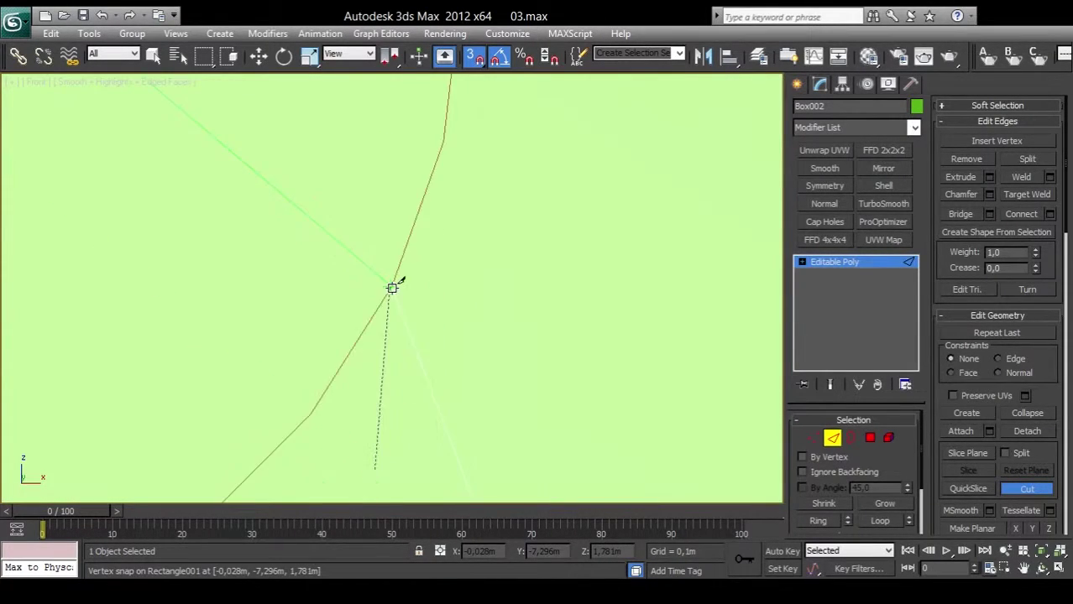
alt+middle_drag(311, 412, 390, 287)
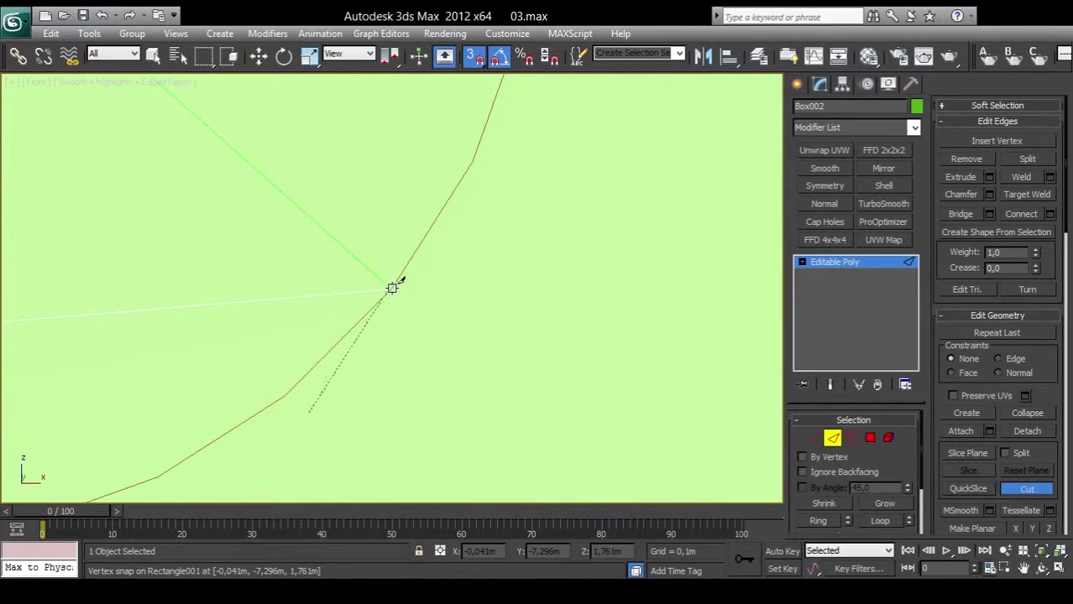
click(293, 402)
alt+middle_drag(293, 402, 371, 300)
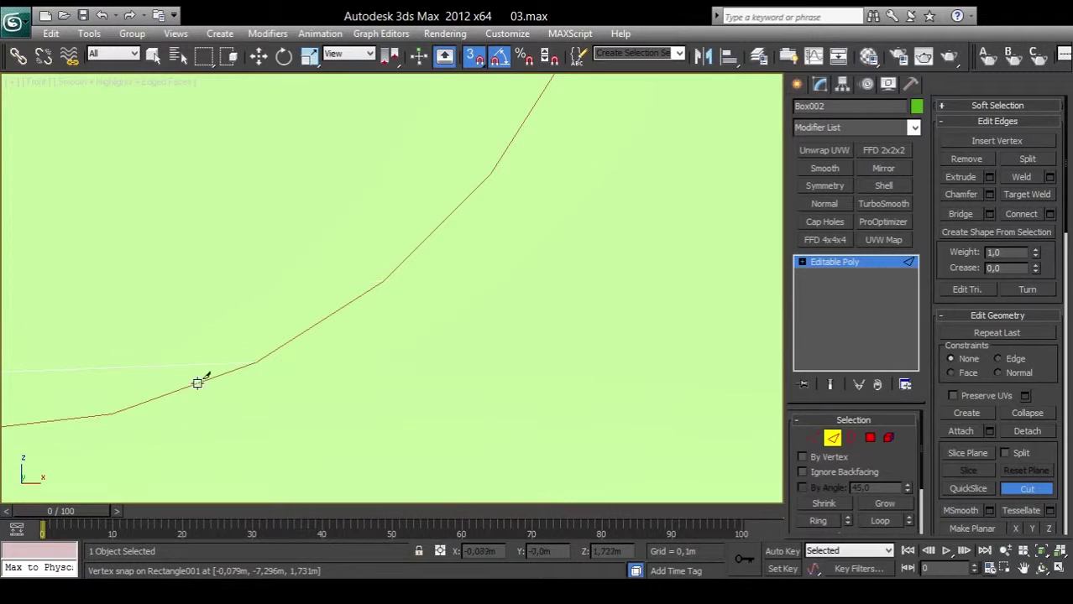
alt+middle_drag(116, 416, 363, 281)
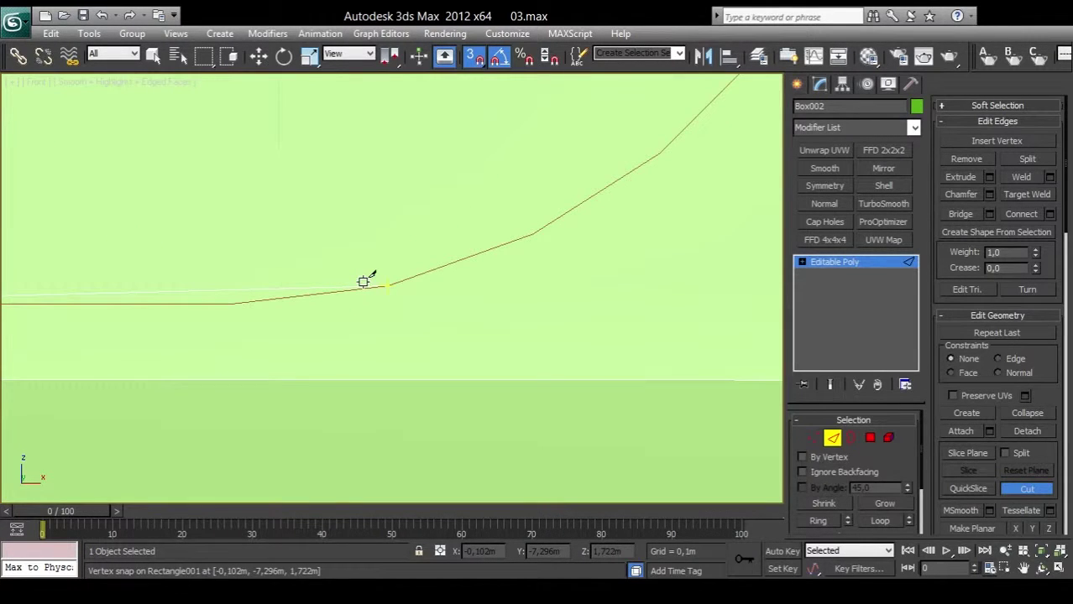
click(235, 300)
mouse_move(239, 300)
alt+middle_down()
mouse_move(361, 289)
mouse_move(154, 270)
mouse_move(455, 287)
alt+middle_up()
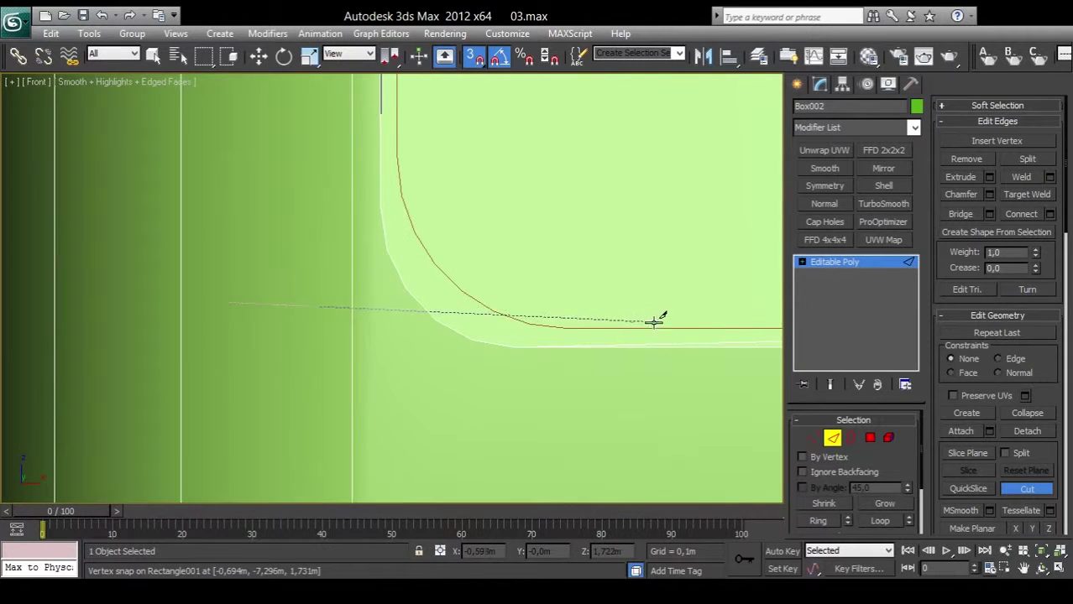
alt+middle_drag(656, 316, 414, 296)
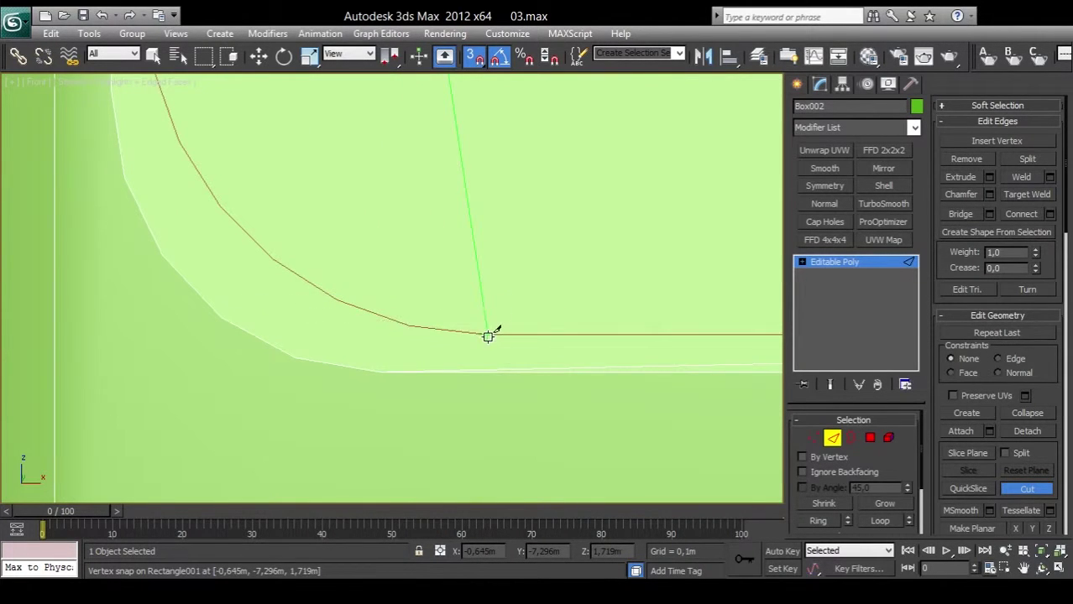
click(407, 325)
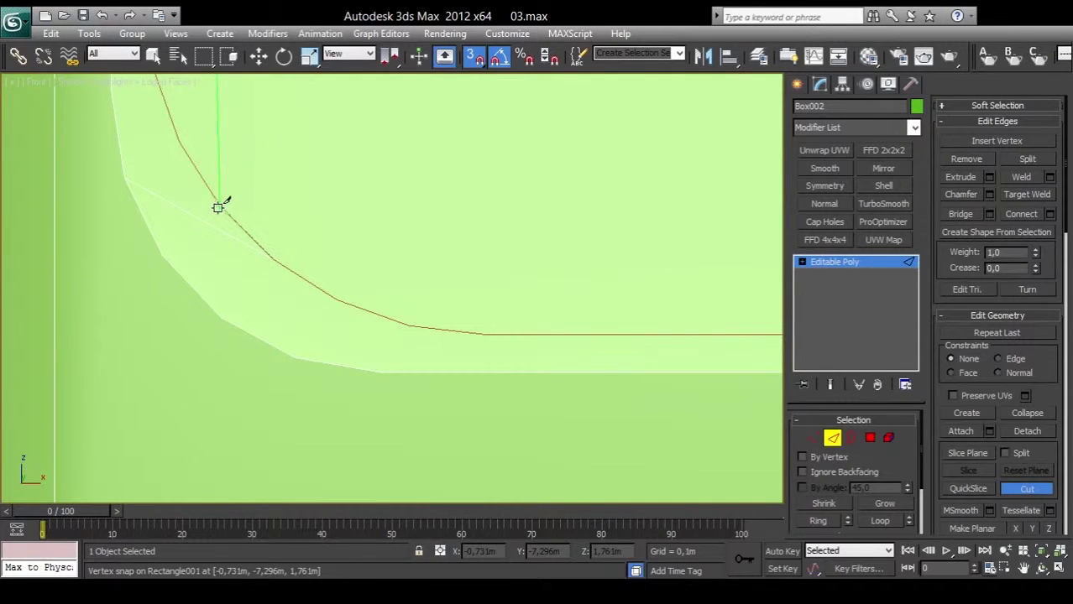
Step: Extend the cut from the lower-left corner up the window outline's left side
middle_drag(178, 139, 403, 270)
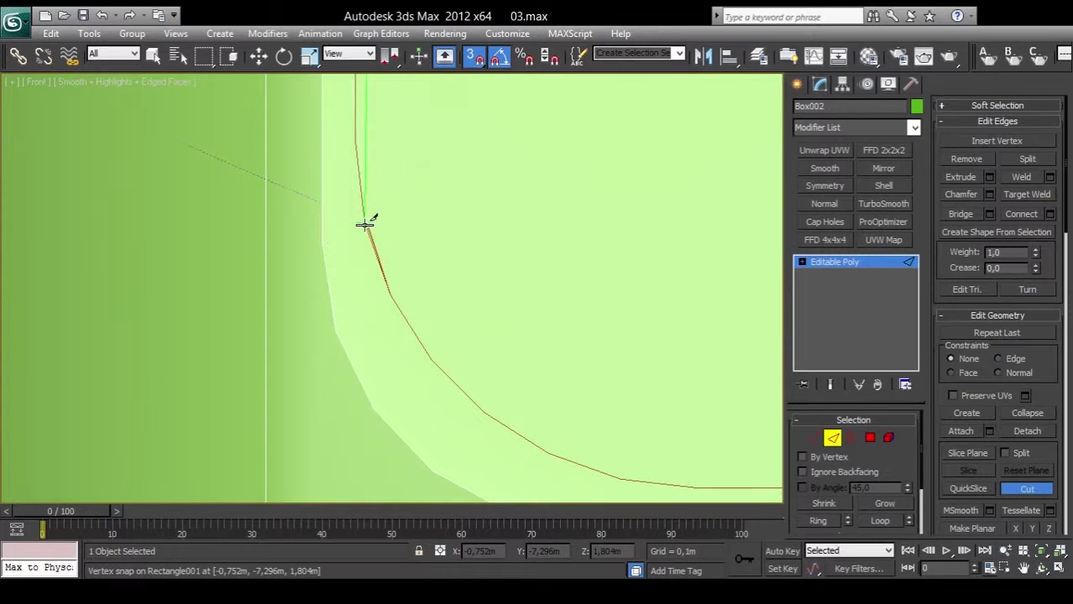
click(360, 144)
scroll(394, 277, down, 2)
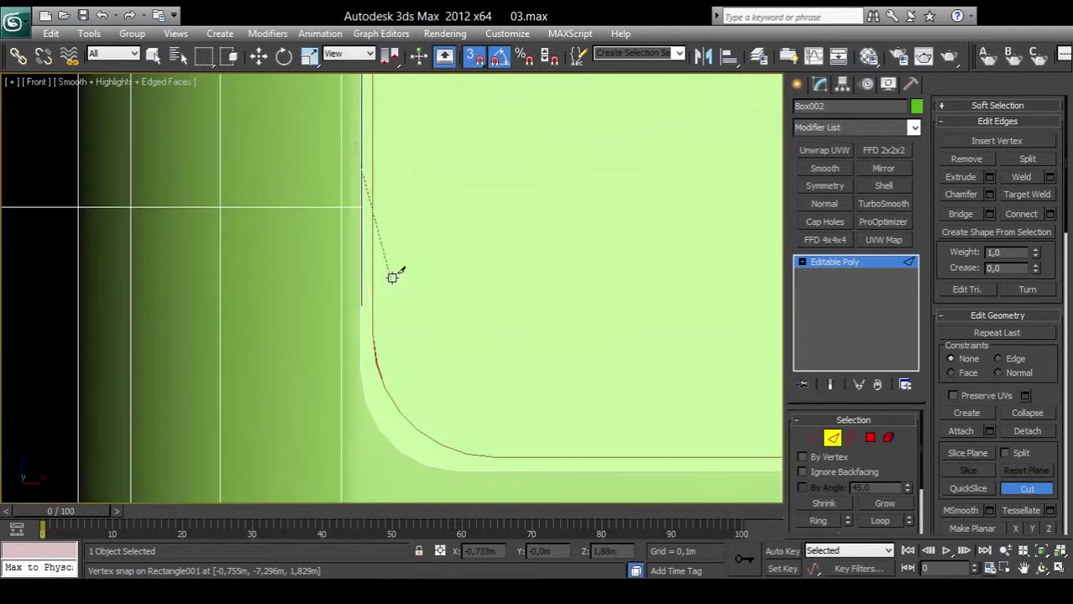
scroll(394, 216, up, 3)
alt+middle_drag(378, 196, 382, 271)
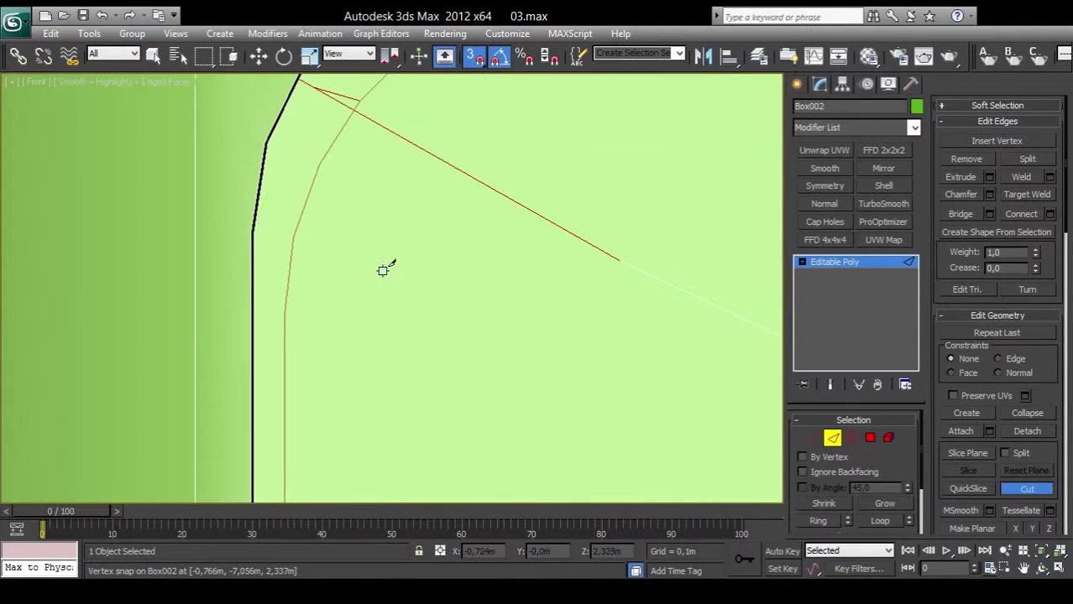
click(285, 309)
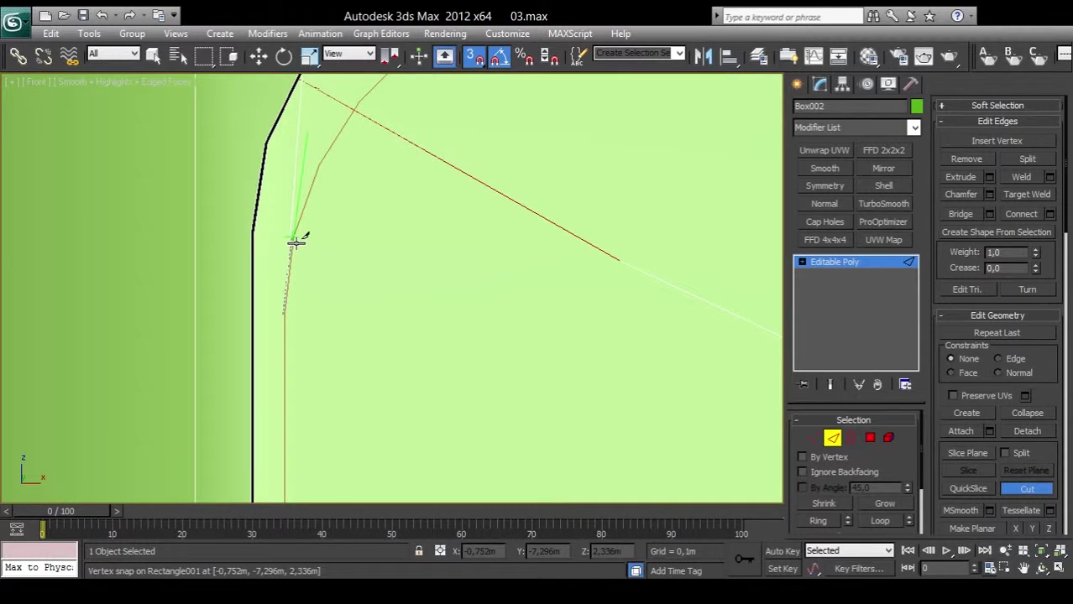
click(293, 233)
click(319, 164)
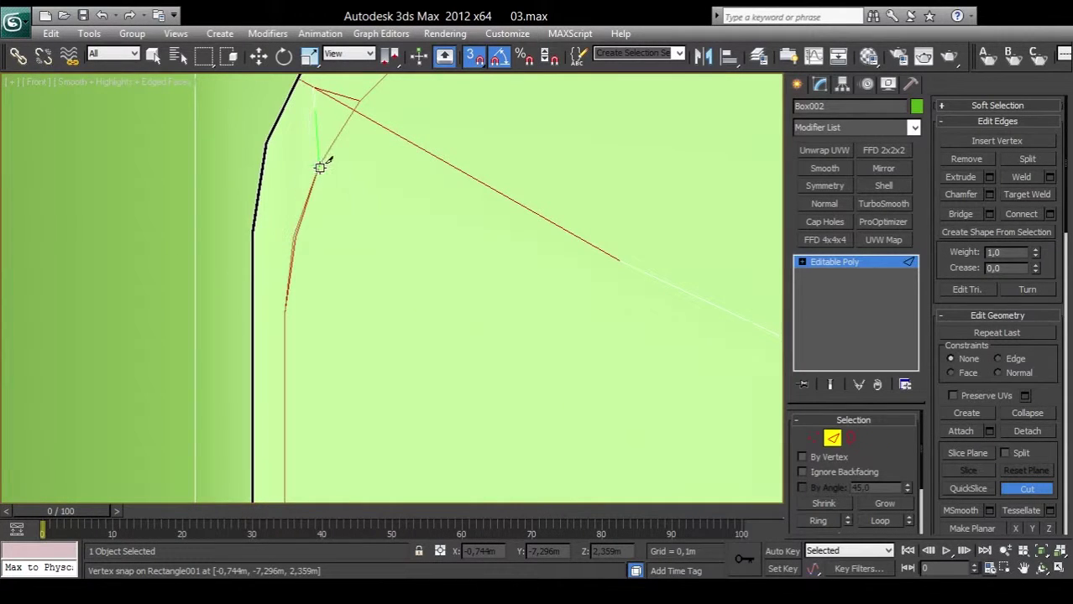
Step: End the cut at the upper-left corner, turn off vertex snapping, and exit Cut
click(365, 99)
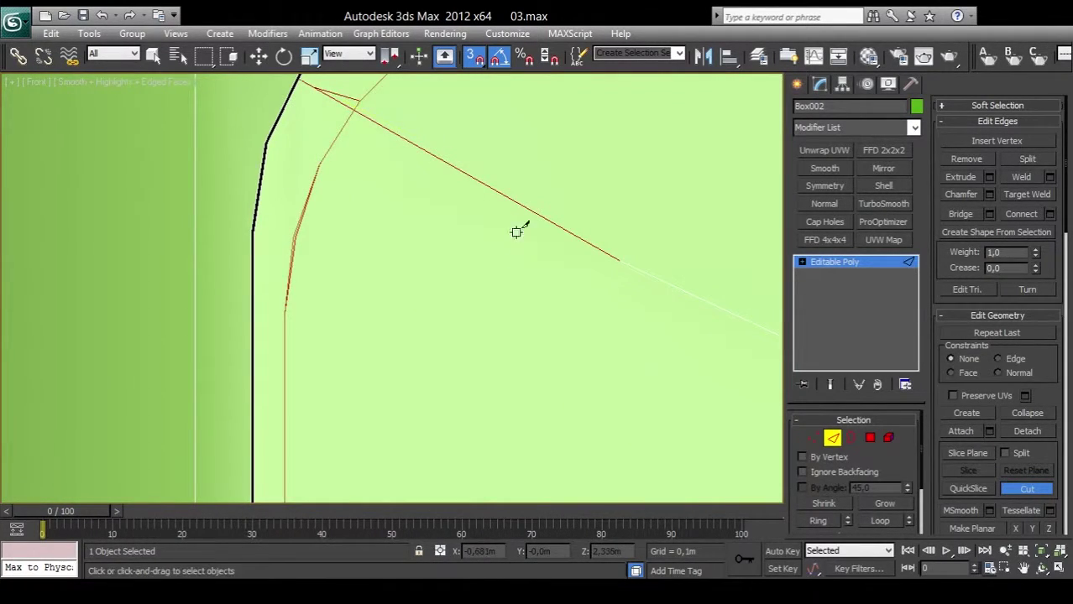
key(w)
scroll(590, 324, down, 2)
scroll(584, 332, down, 2)
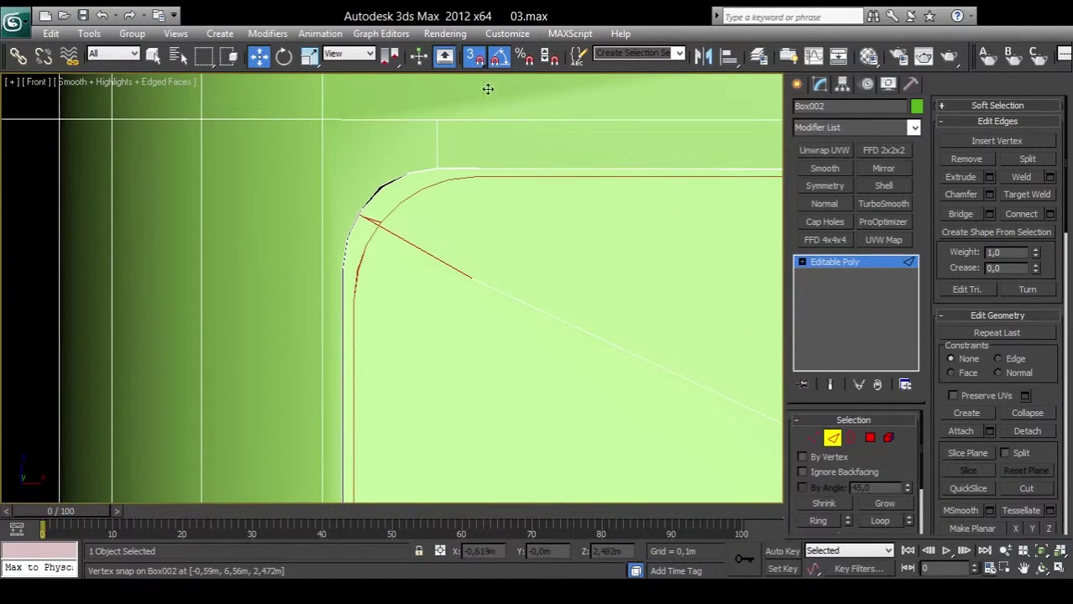
click(470, 56)
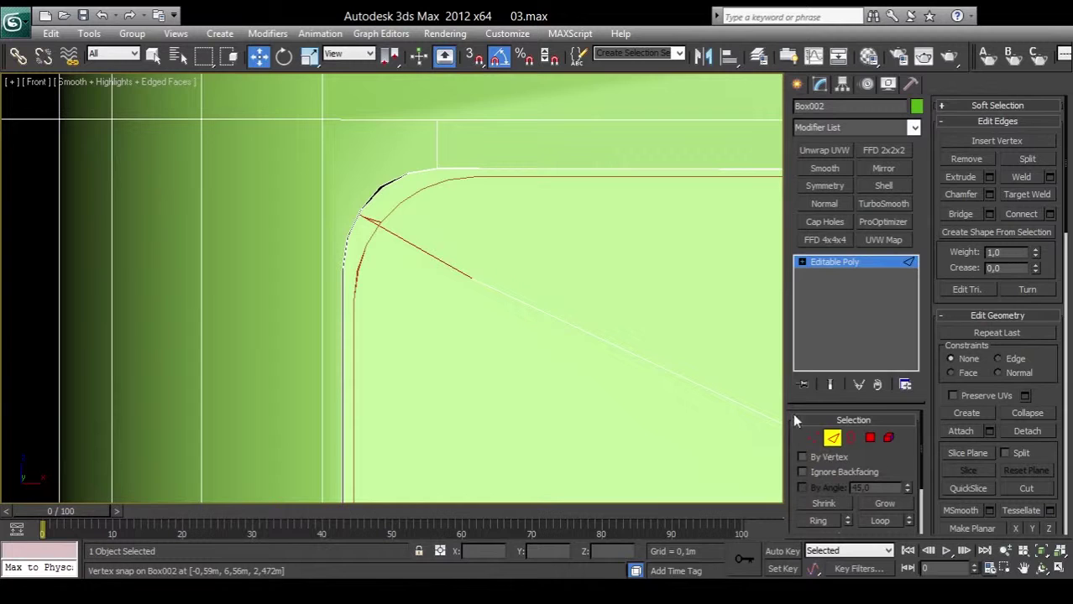
click(449, 266)
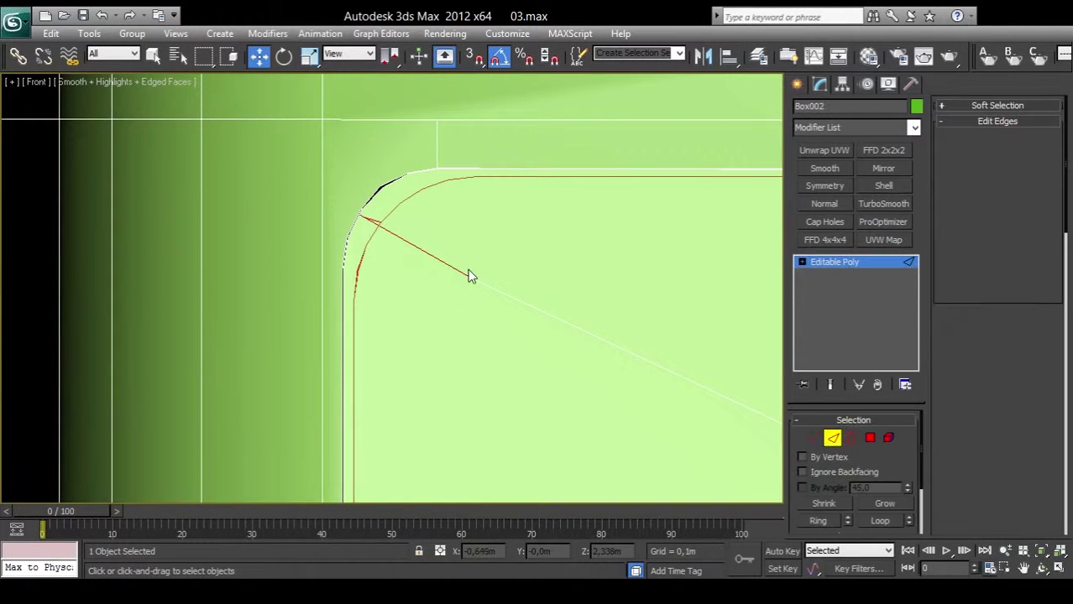
right_click(560, 366)
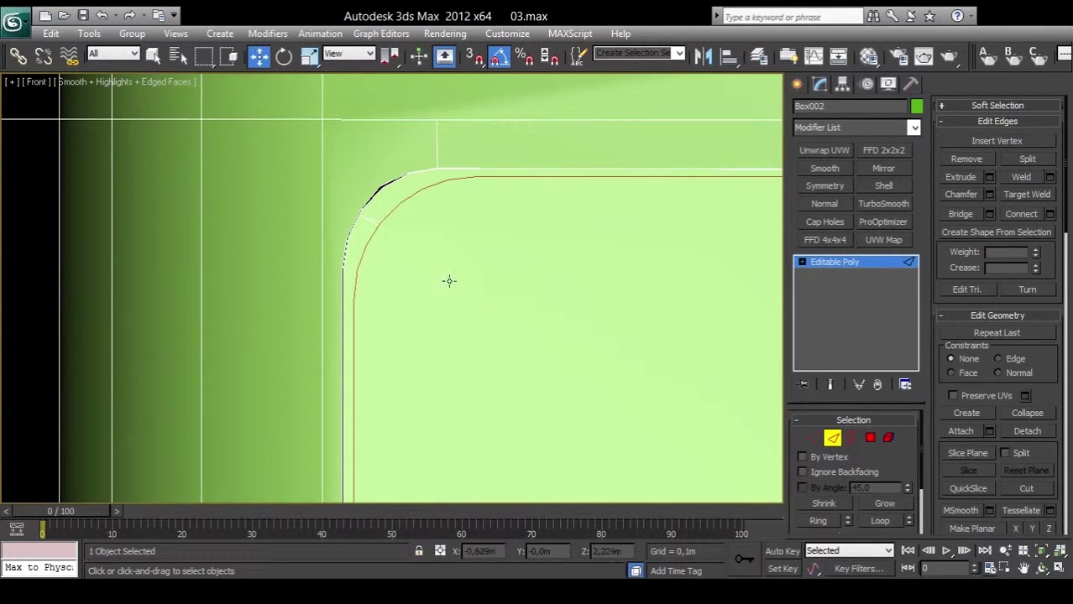
Step: Inspect the traced left window outline edges, then switch Box002 to Vertex sub-object level
scroll(449, 280, down, 1)
scroll(424, 268, up, 2)
scroll(386, 239, up, 2)
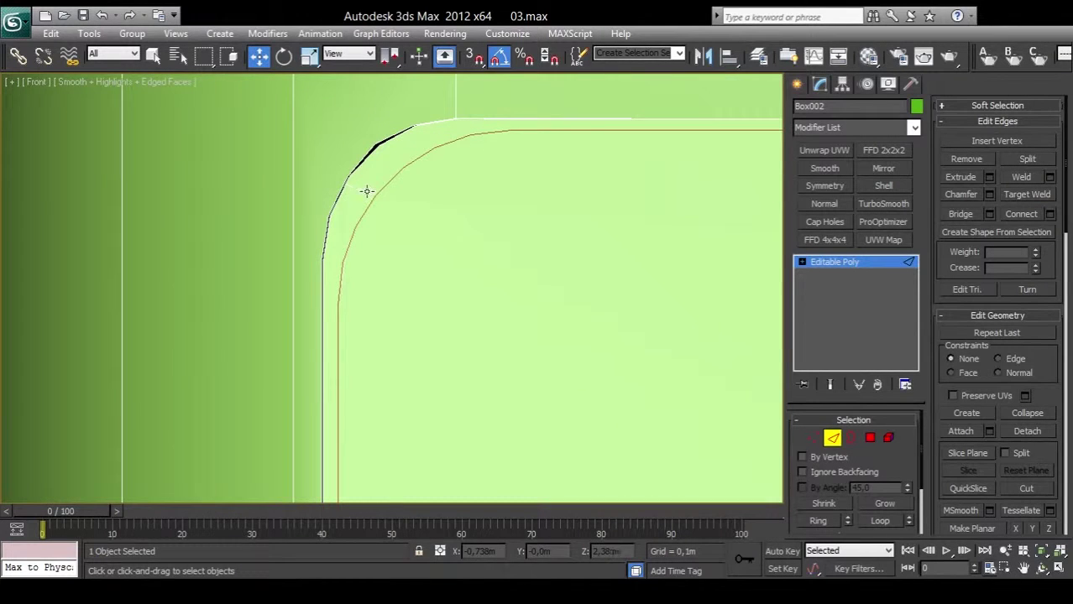
click(367, 191)
click(475, 235)
scroll(485, 249, down, 3)
scroll(545, 391, down, 2)
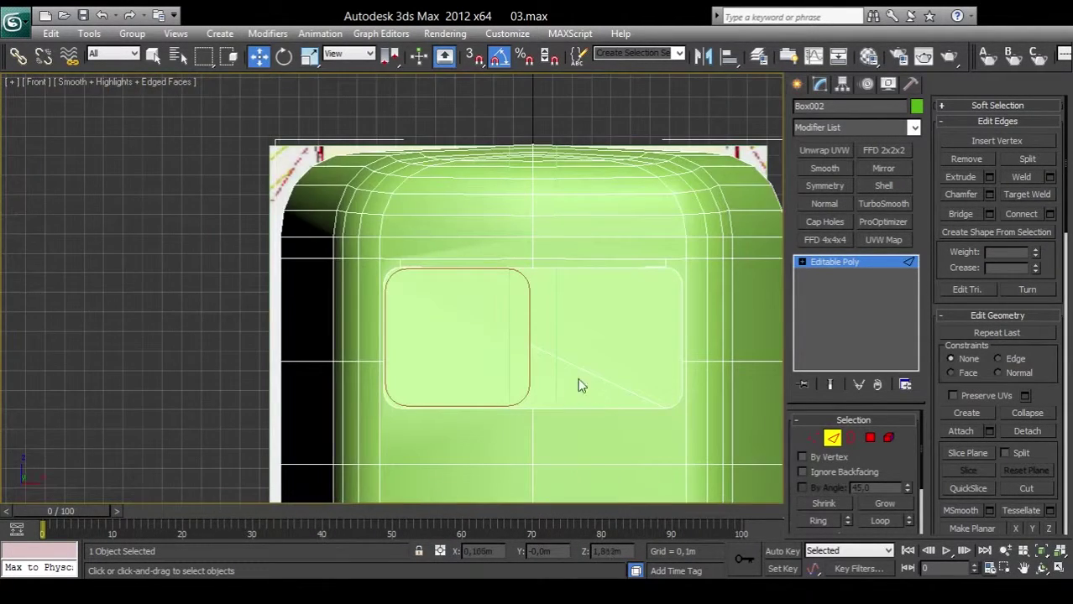
middle_drag(579, 384, 438, 271)
scroll(438, 272, up, 3)
middle_drag(622, 340, 566, 349)
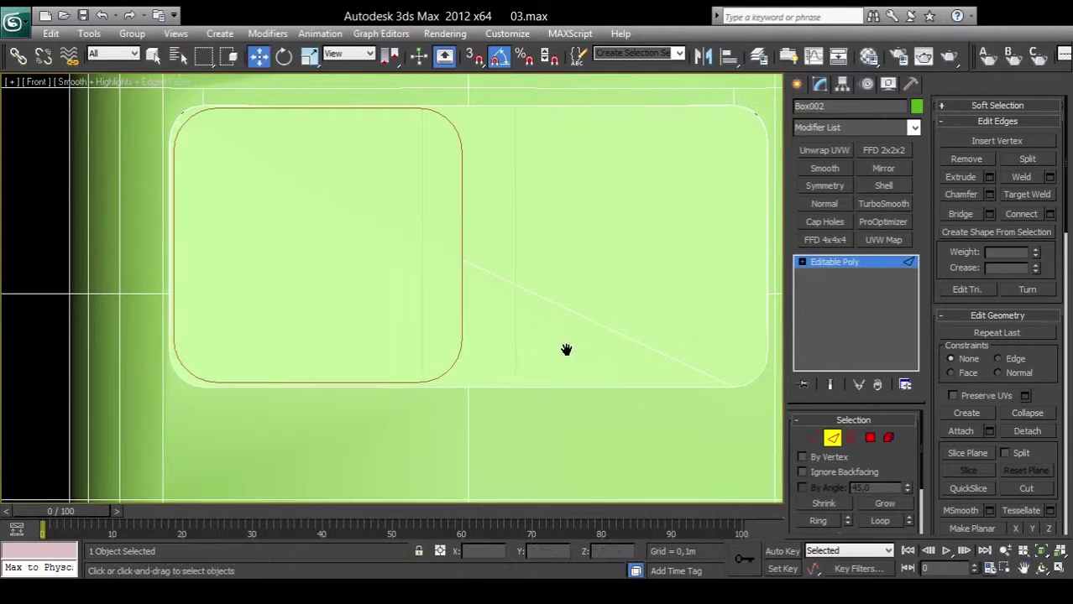
click(630, 334)
click(633, 351)
click(811, 436)
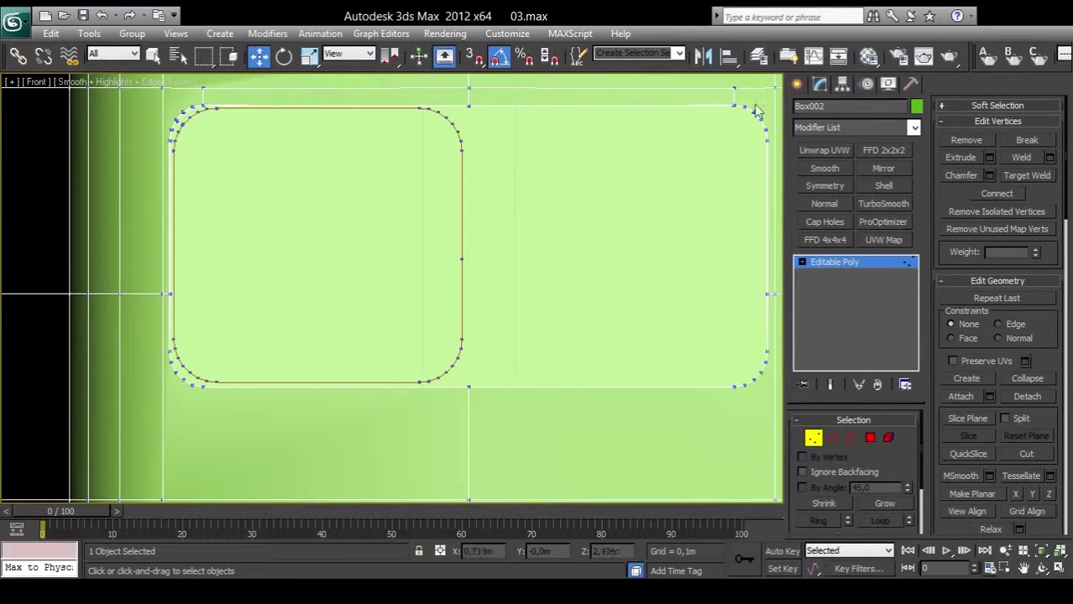
Step: Leave sub-object mode and clone Rectangle001 to the right over the second window
click(796, 84)
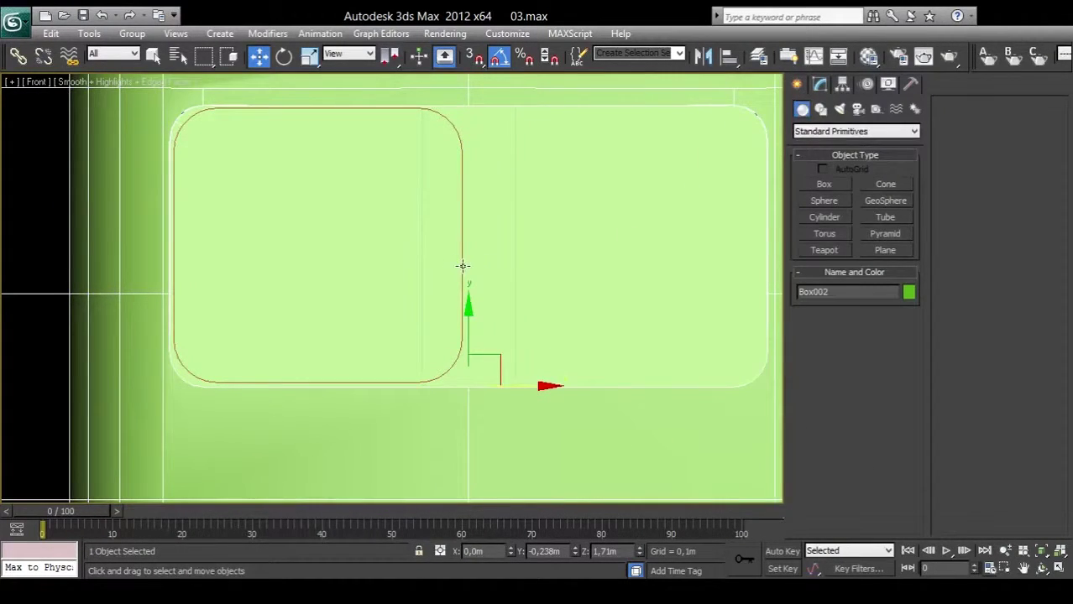
click(462, 266)
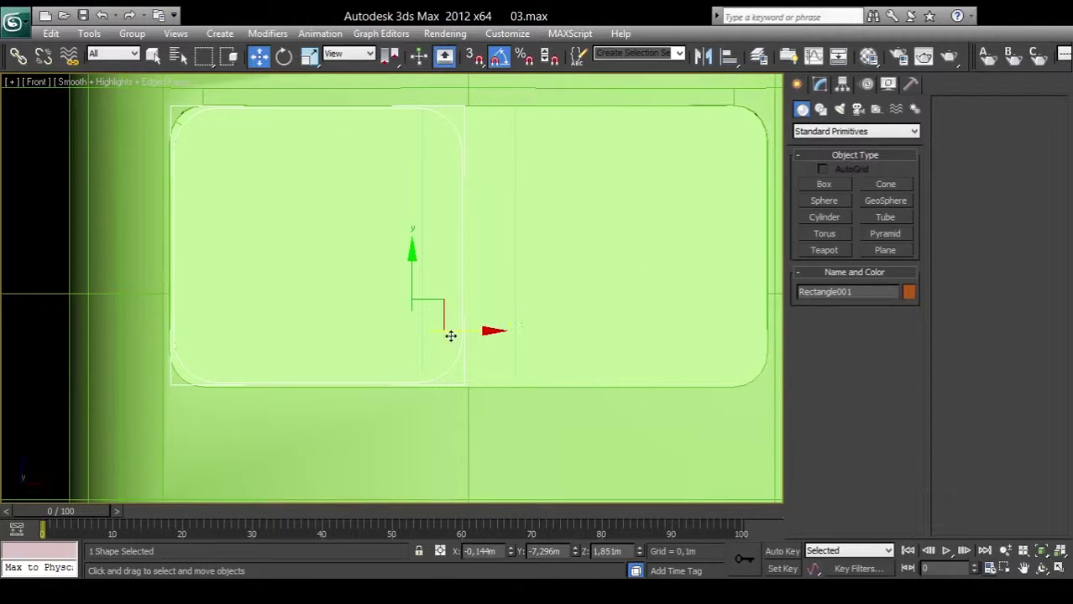
shift+drag(463, 330, 762, 340)
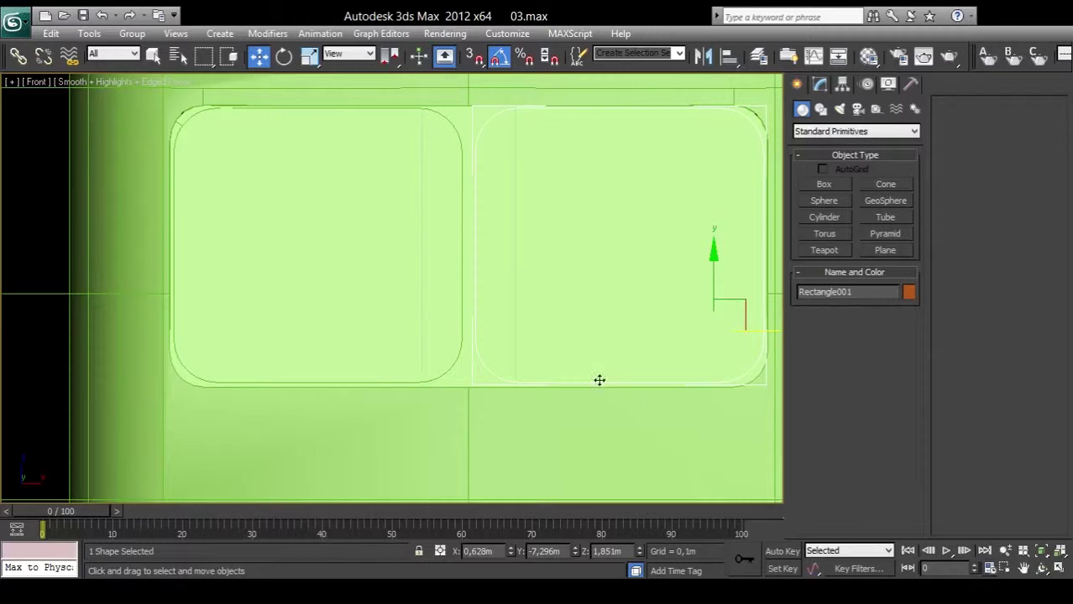
middle_drag(508, 160, 452, 259)
scroll(448, 248, up, 5)
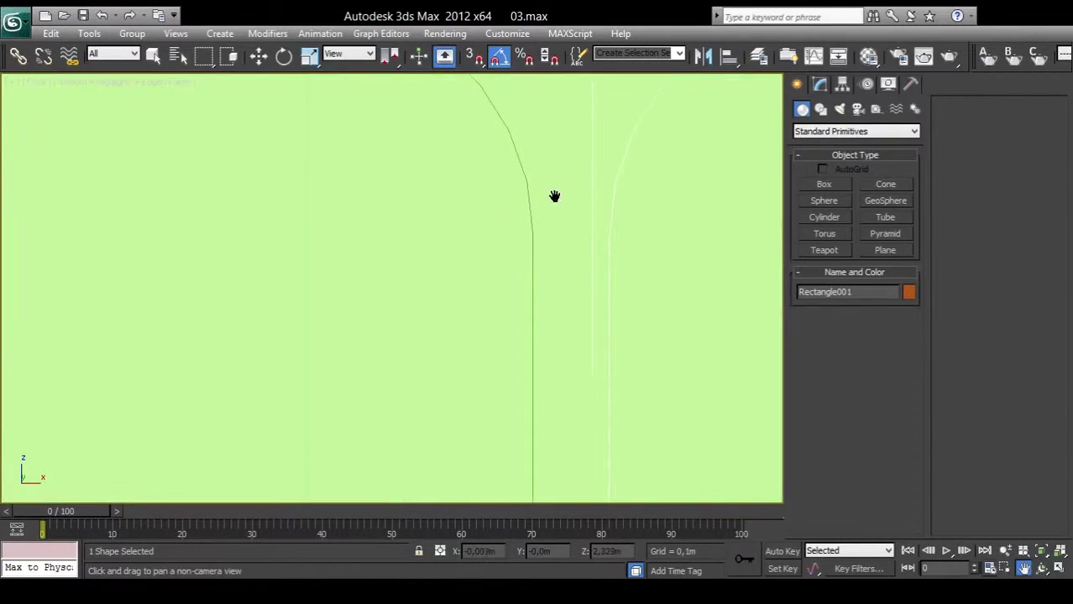
middle_drag(554, 196, 410, 376)
Step: Select the tram body Box002 and bring up its Editable Poly settings
key(w)
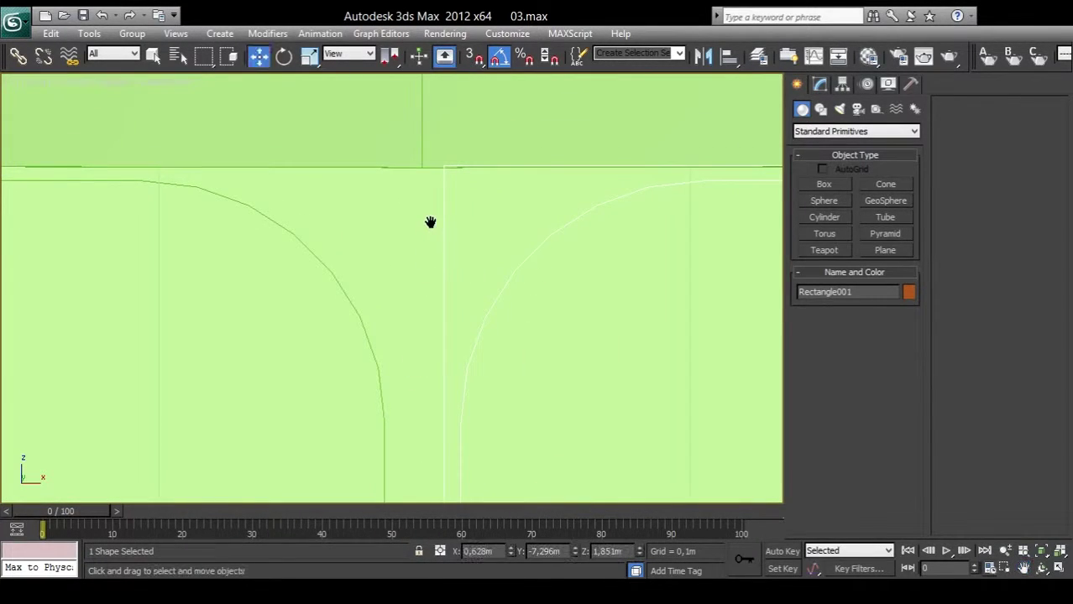
click(422, 208)
scroll(432, 228, down, 2)
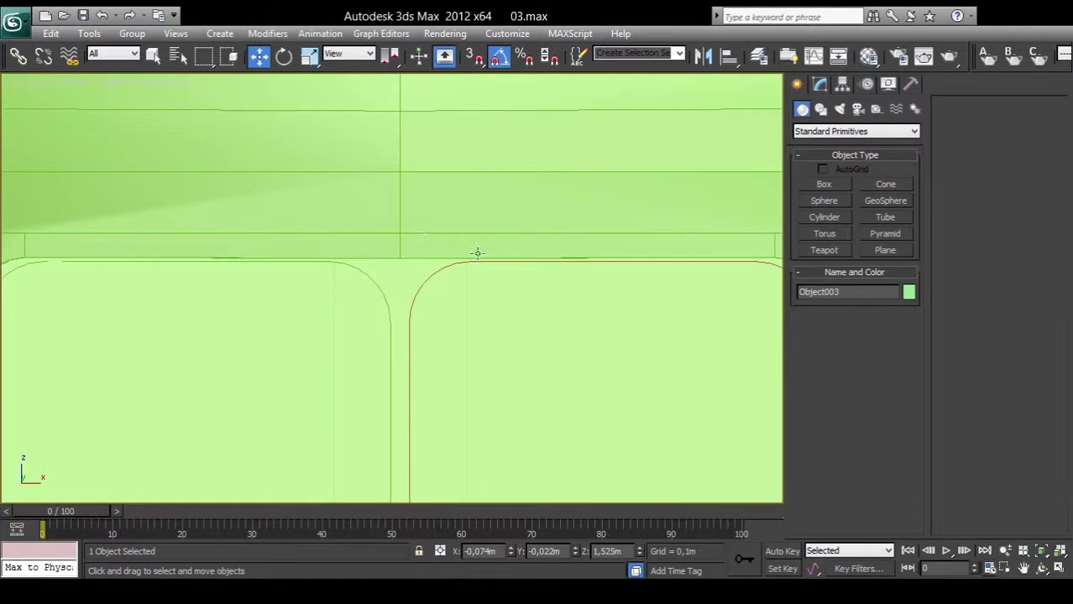
scroll(432, 228, down, 4)
click(597, 274)
scroll(423, 256, up, 6)
click(404, 278)
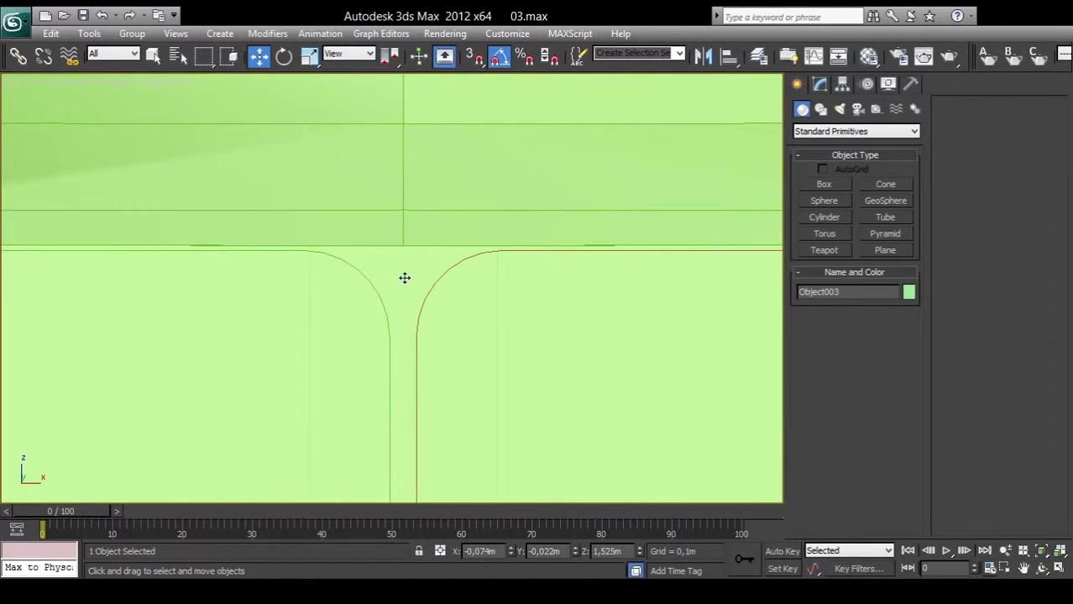
click(404, 278)
scroll(444, 280, up, 3)
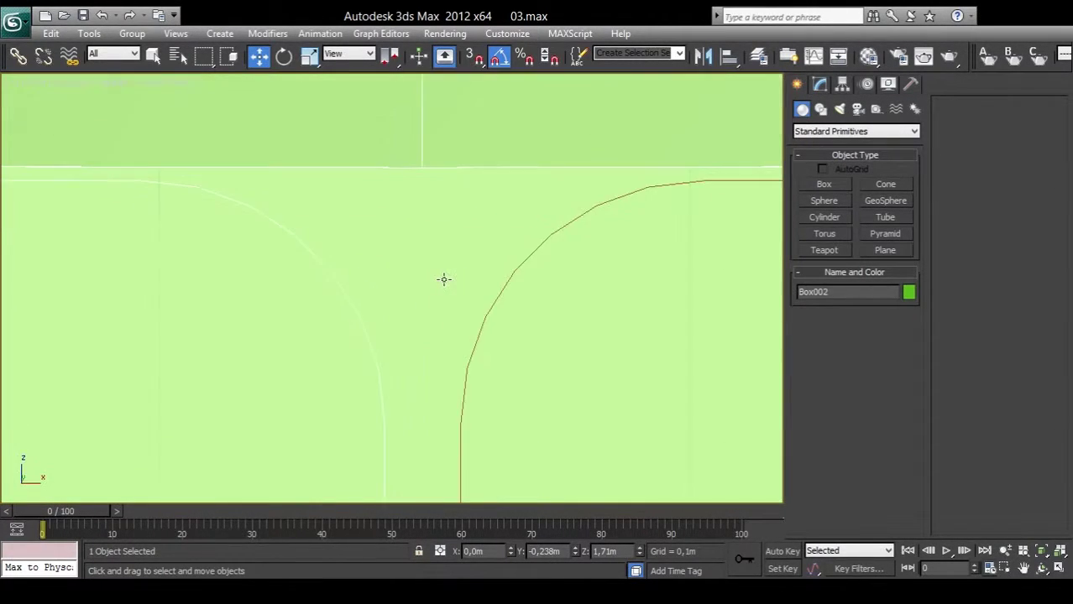
click(819, 85)
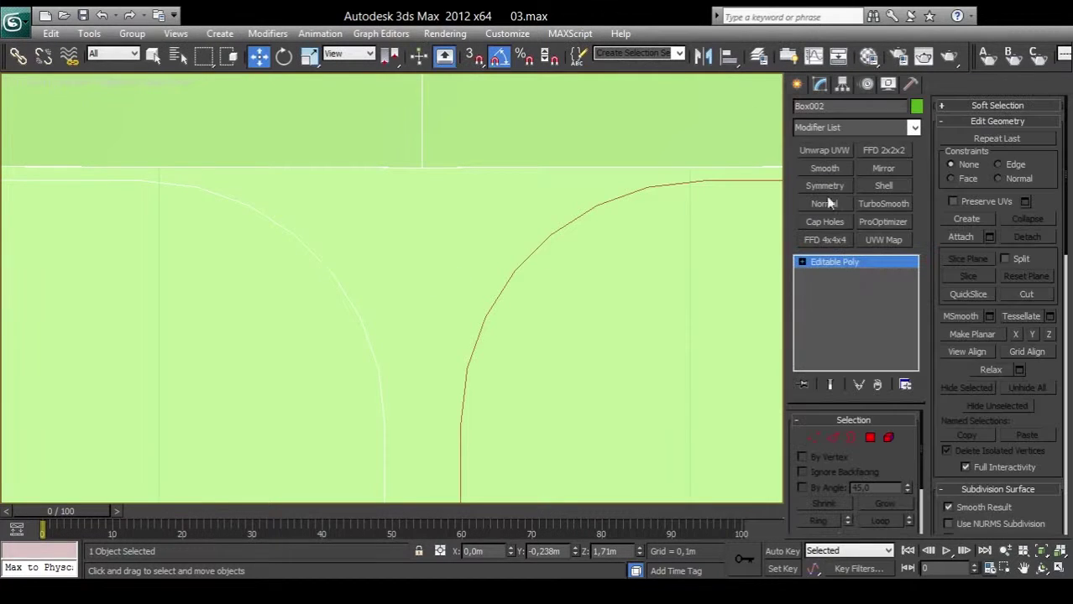
Step: Enable Cut with vertex snapping and trace edges up the right window's first rounded corner
click(1028, 293)
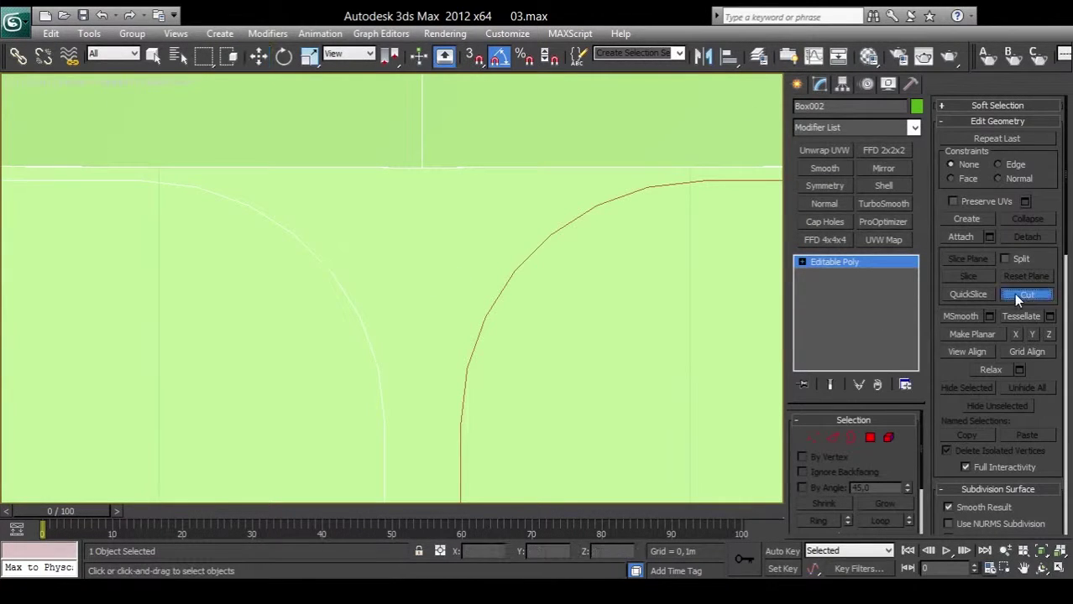
click(474, 55)
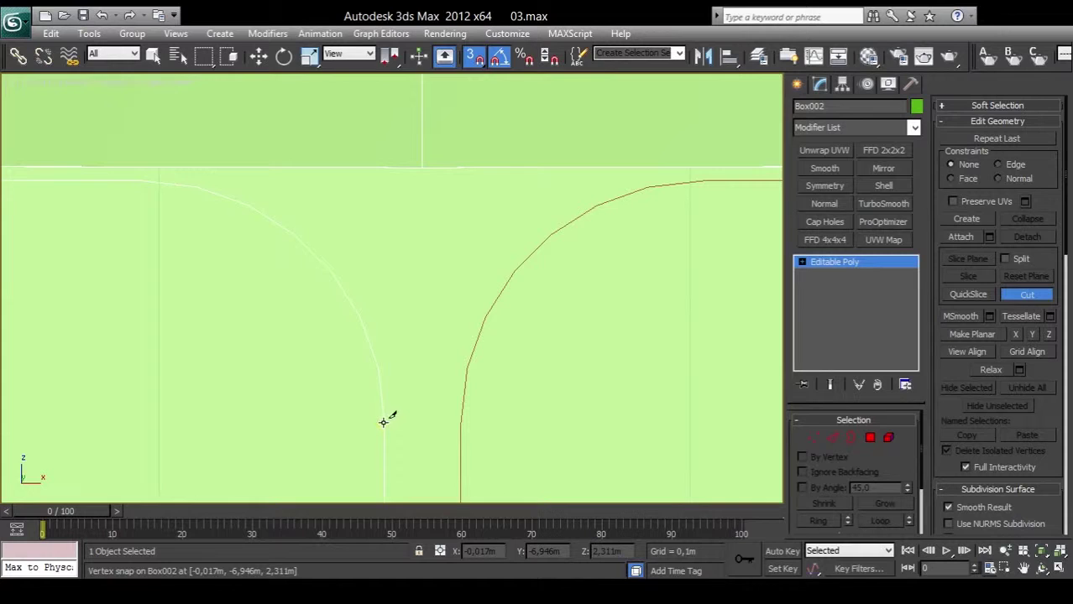
click(428, 415)
click(462, 411)
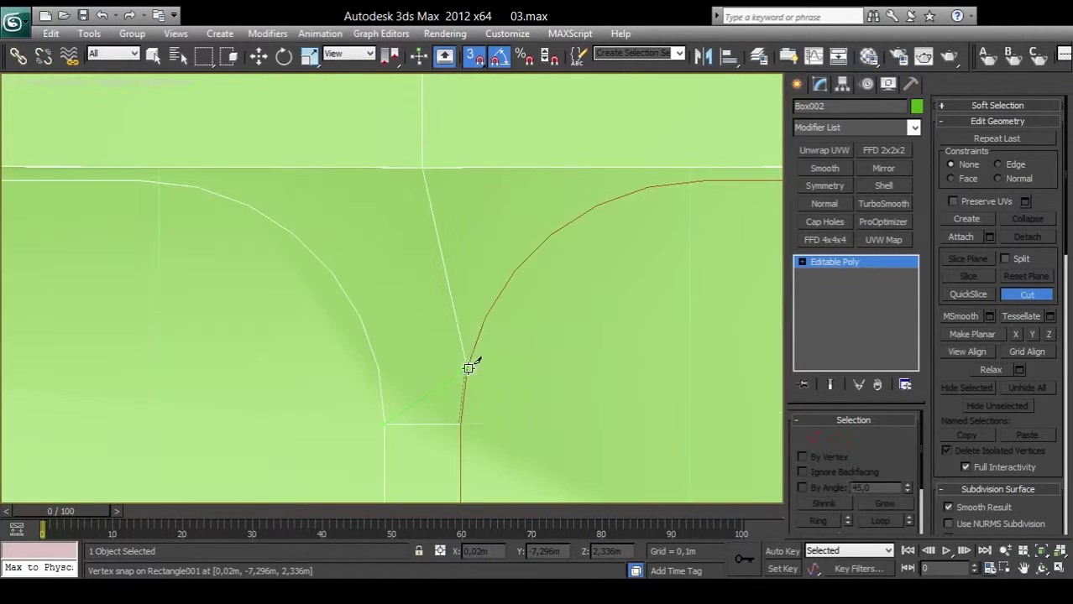
click(469, 367)
click(485, 318)
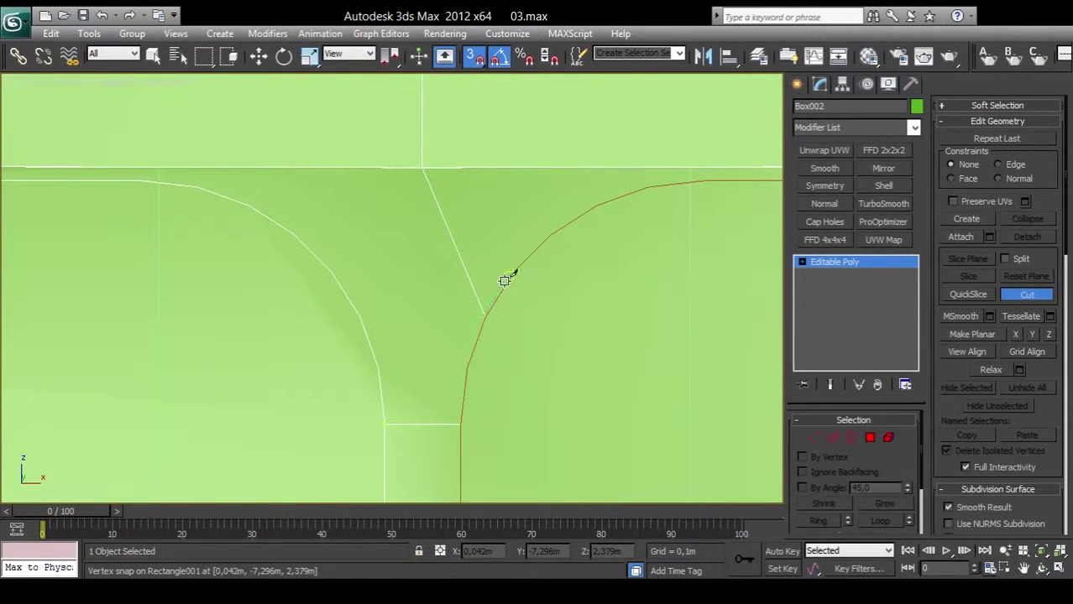
click(514, 271)
click(550, 233)
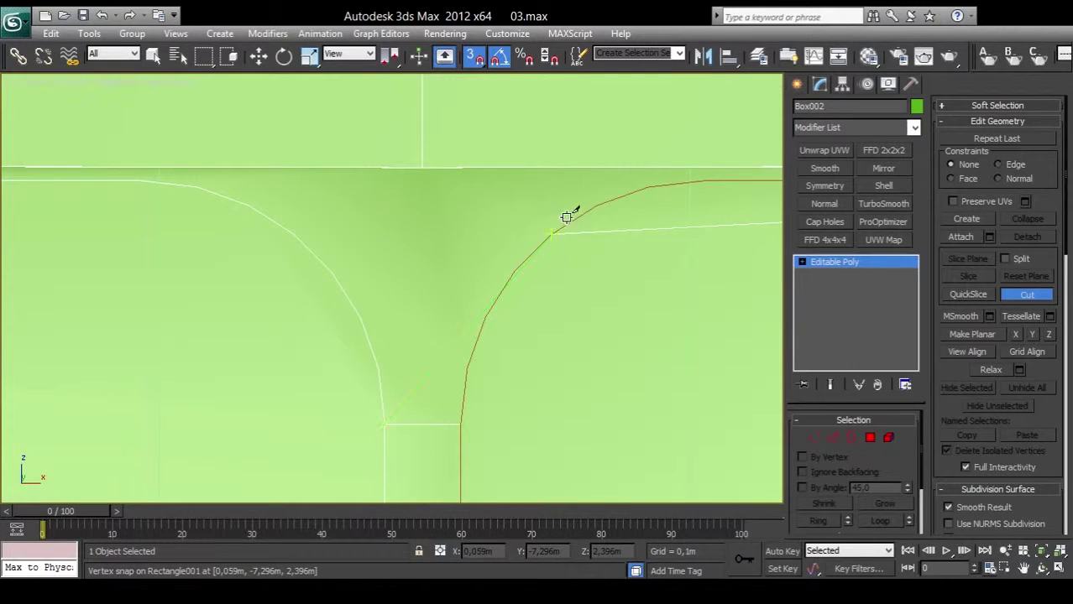
click(591, 202)
click(648, 183)
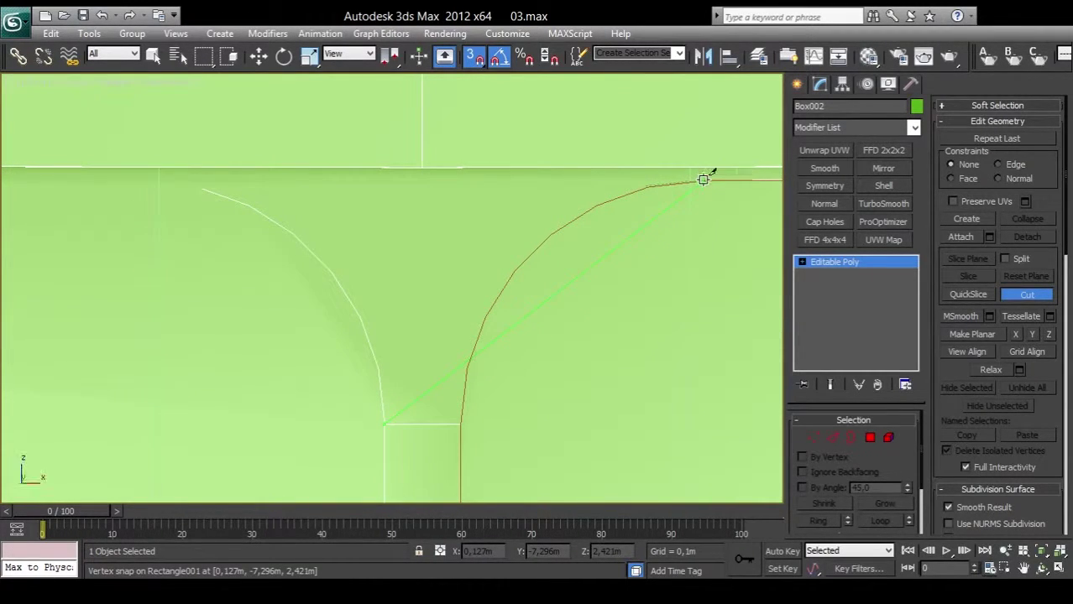
Step: Cut from the box's top edge onto the window curve, then start on the bottom-right corner
middle_drag(703, 179, 392, 287)
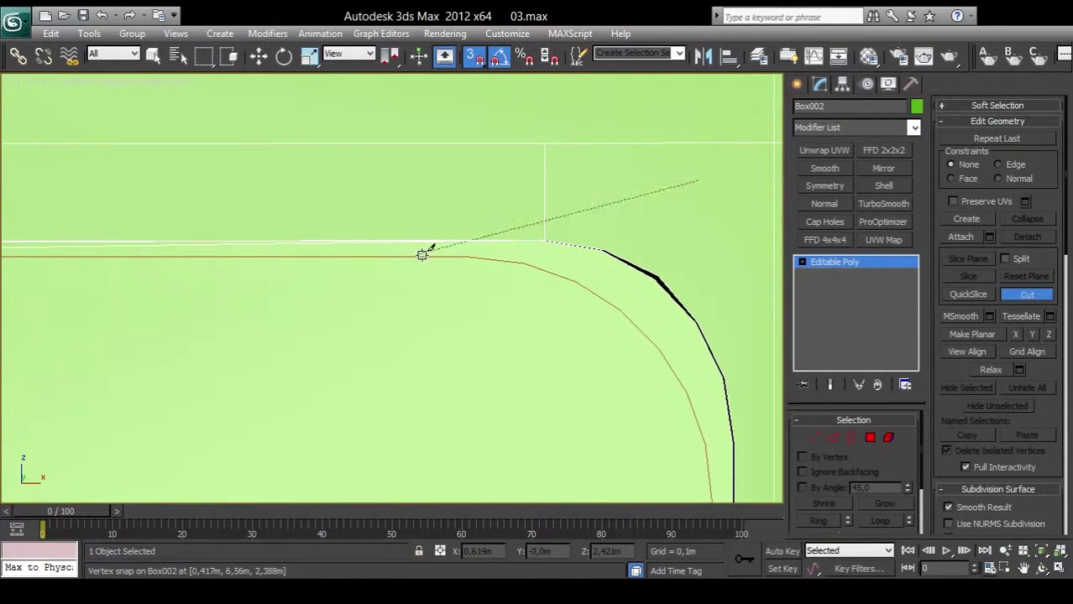
click(475, 256)
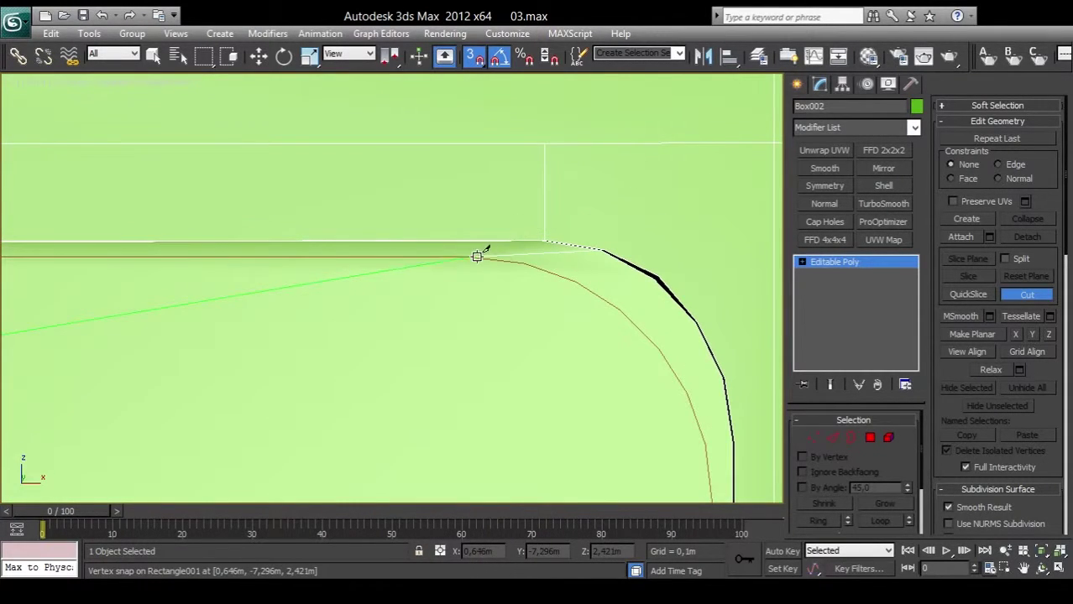
click(523, 265)
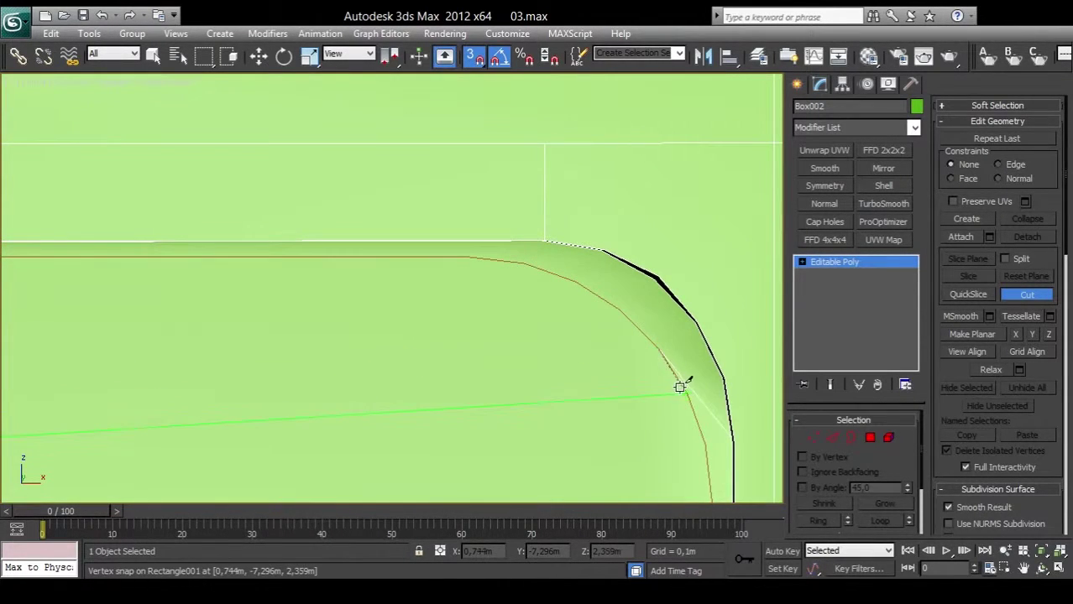
middle_drag(708, 444, 392, 287)
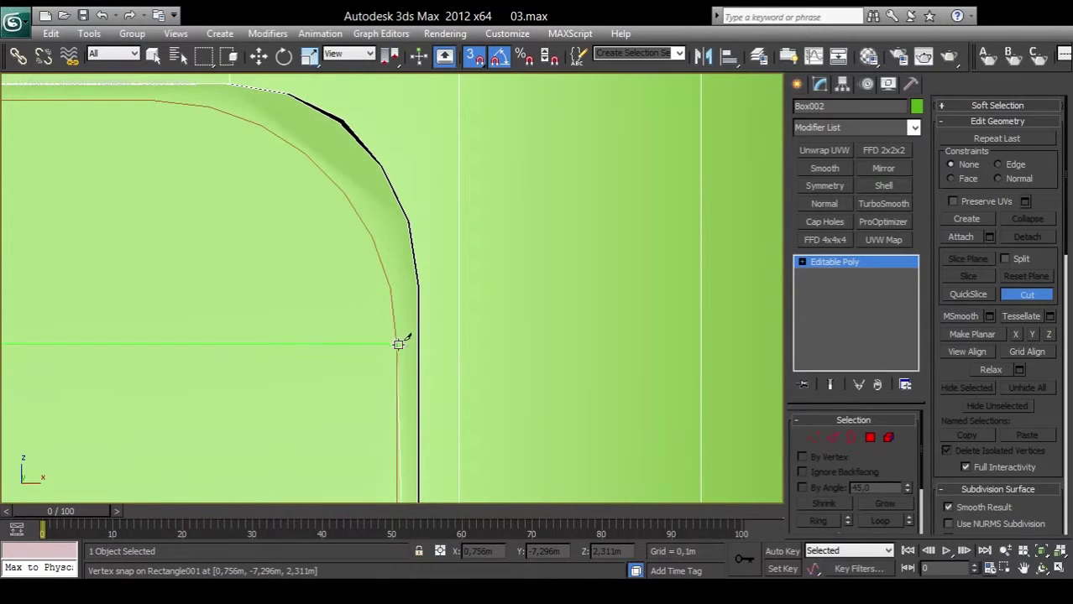
scroll(381, 392, down, 3)
middle_drag(381, 392, 391, 267)
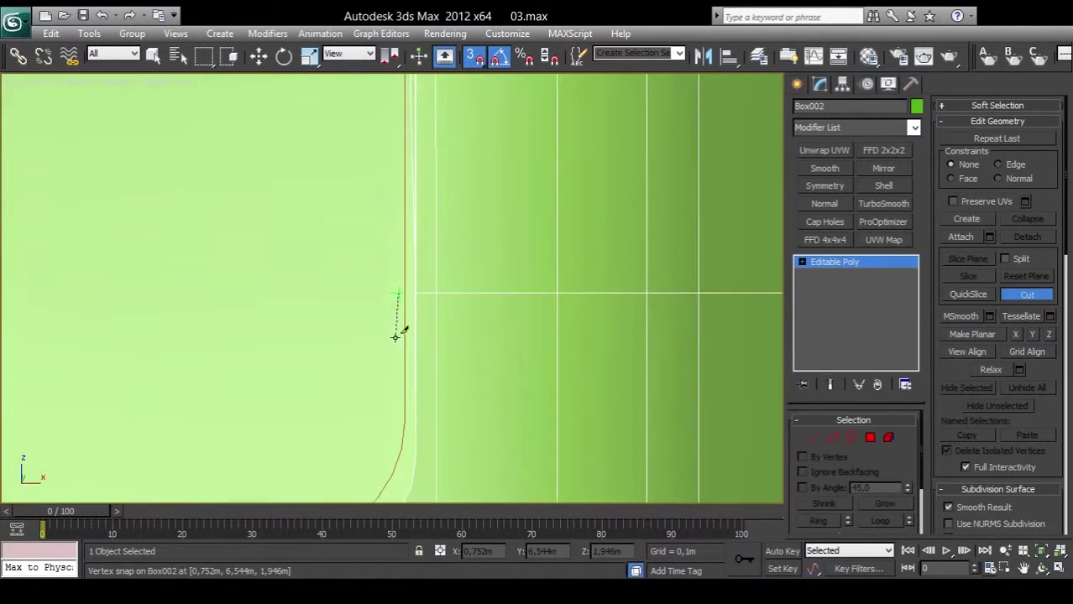
scroll(390, 267, up, 3)
middle_drag(444, 132, 383, 262)
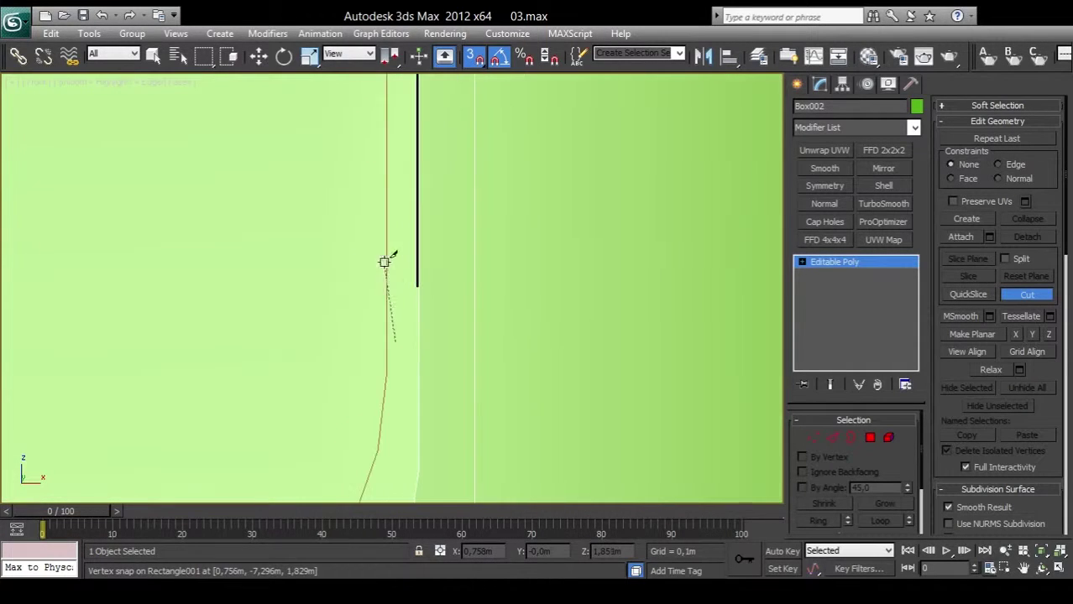
click(389, 371)
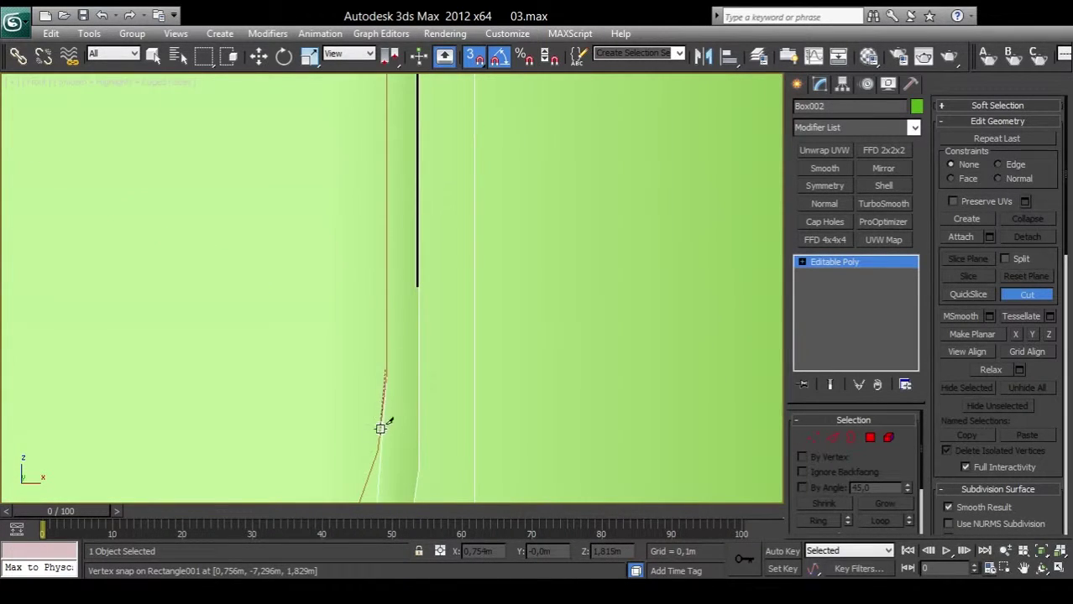
Step: Trace cut edges around the bottom-right rounded corner to where the curve straightens
middle_drag(379, 449, 395, 288)
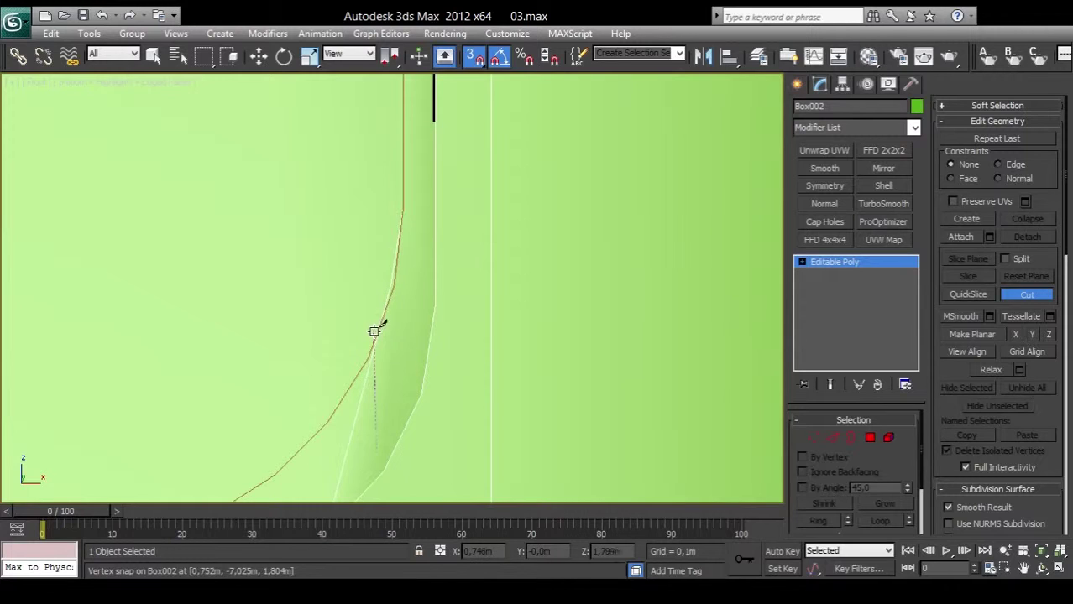
click(369, 356)
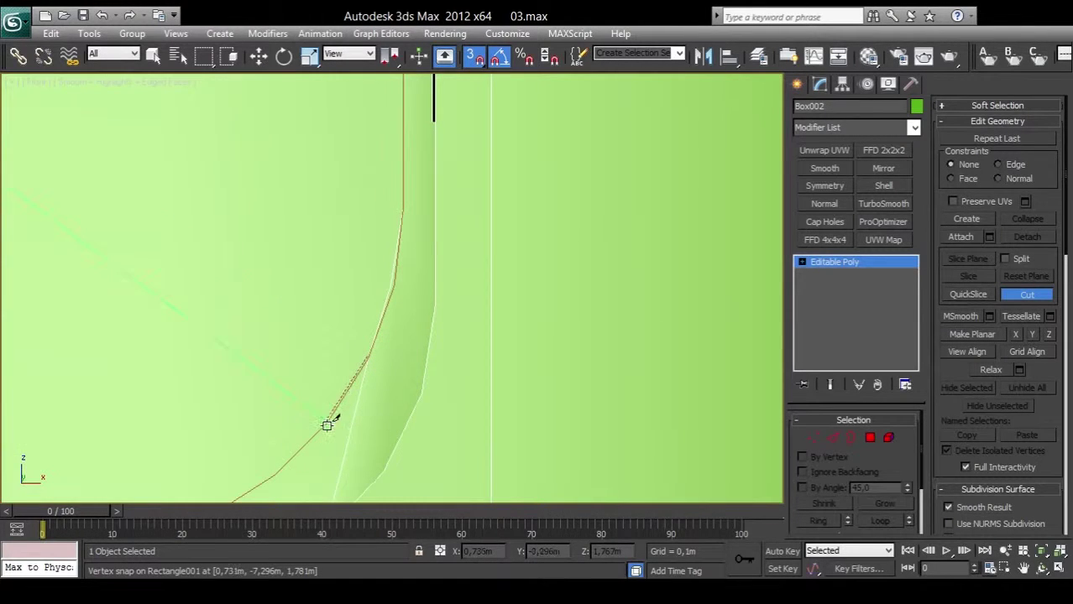
click(327, 425)
click(272, 476)
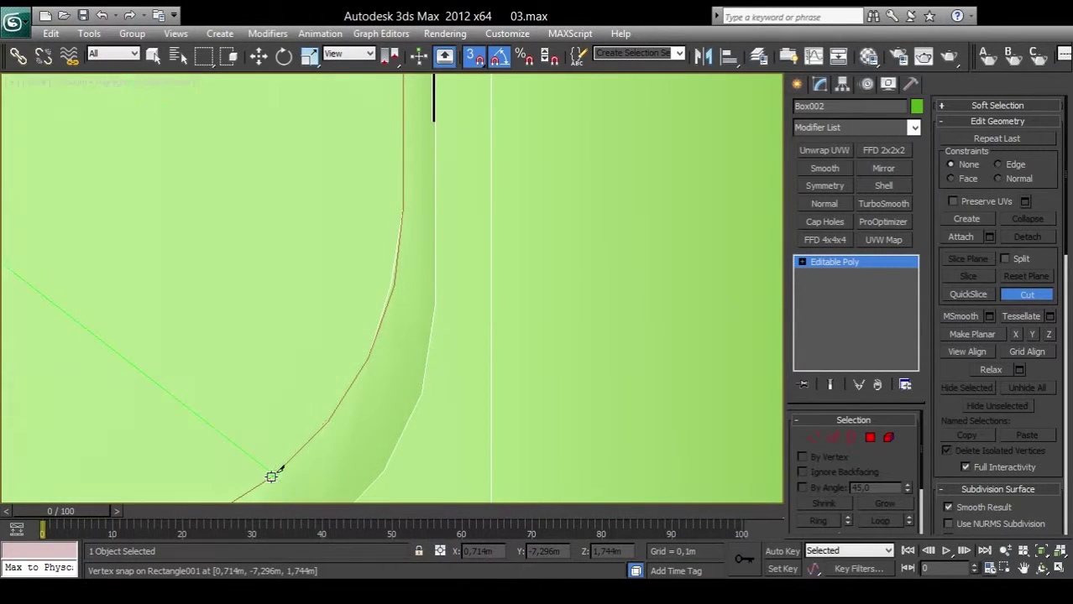
middle_drag(270, 471, 392, 287)
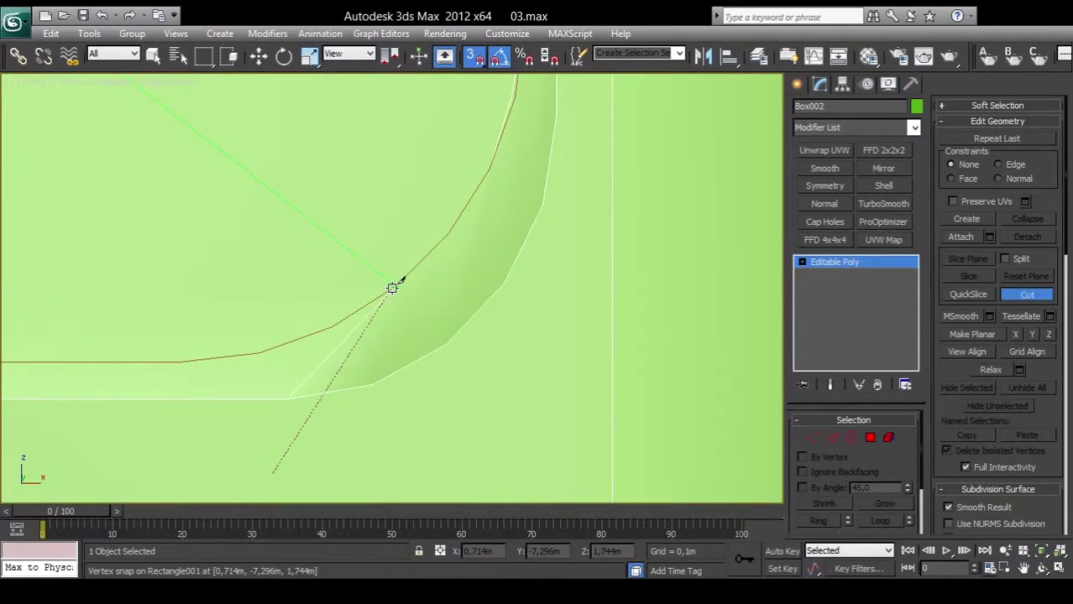
click(334, 323)
click(261, 353)
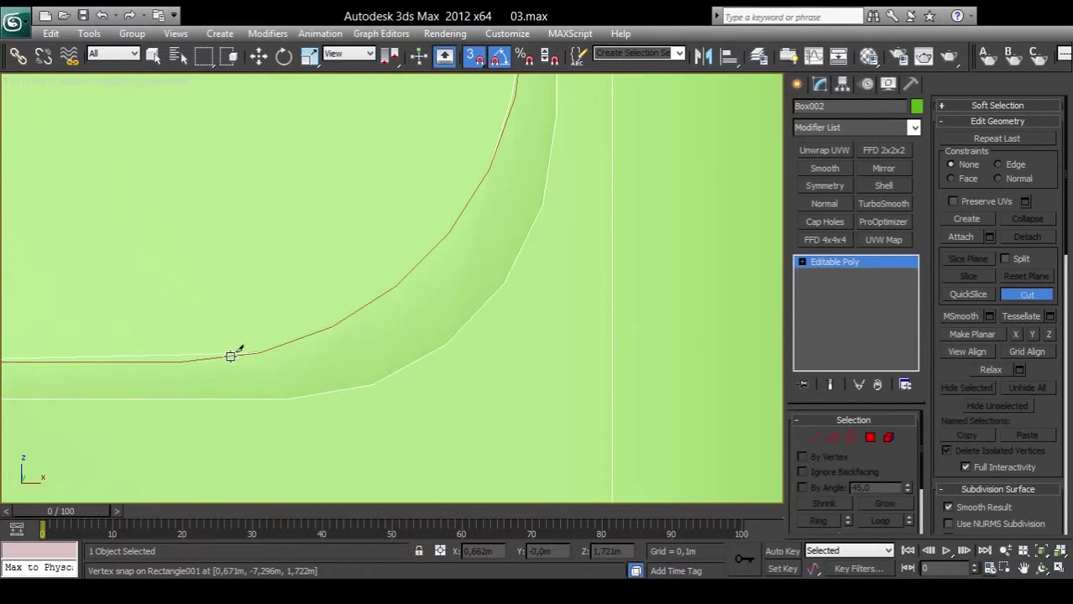
click(185, 363)
mouse_move(185, 360)
alt+middle_down()
mouse_move(353, 287)
mouse_move(311, 285)
mouse_move(335, 278)
alt+middle_up()
mouse_move(256, 277)
middle_down()
mouse_move(389, 288)
mouse_move(411, 279)
middle_up()
Step: Cut up the next rounded corner and close the cut at the outline's final vertex
click(455, 298)
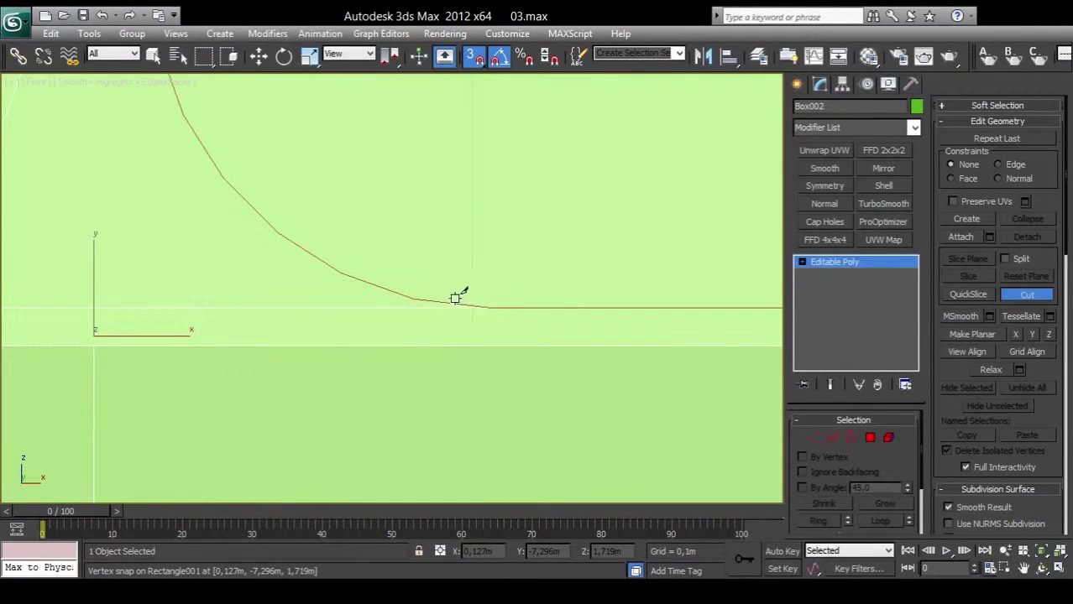
click(412, 300)
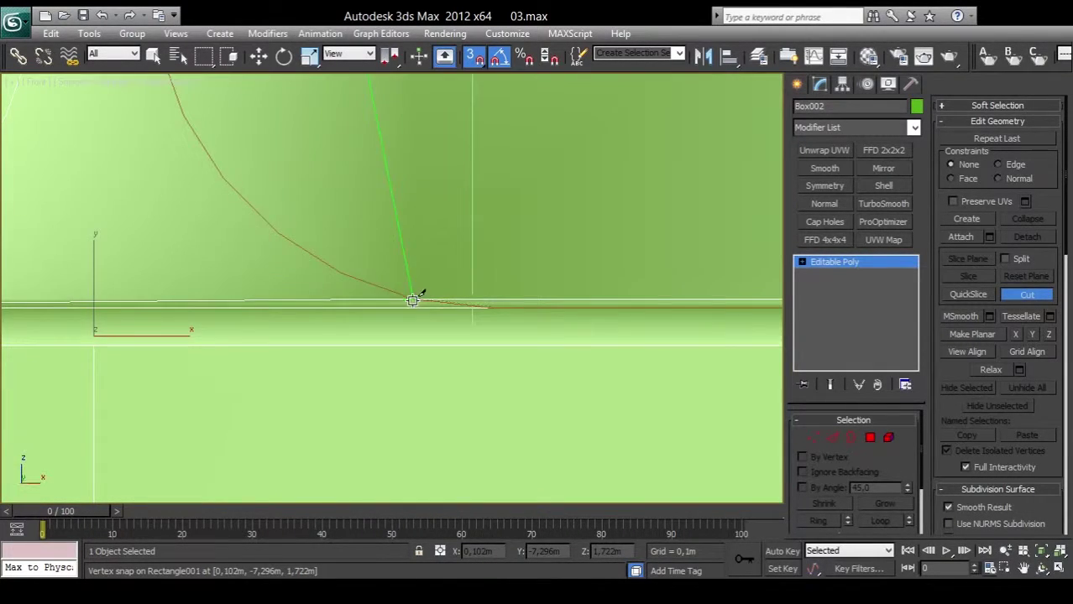
click(340, 267)
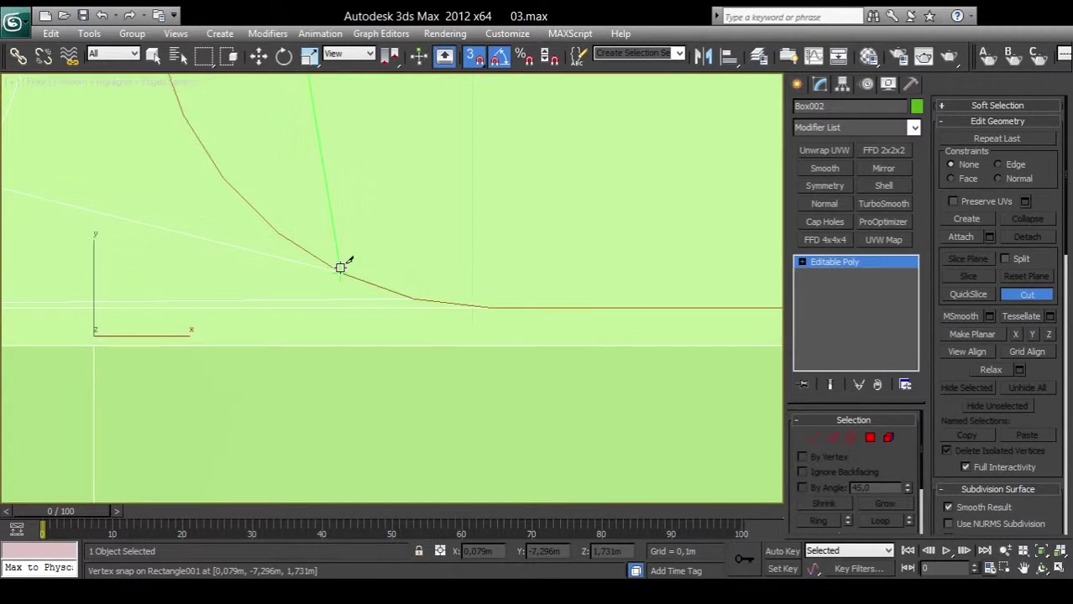
click(281, 235)
click(224, 177)
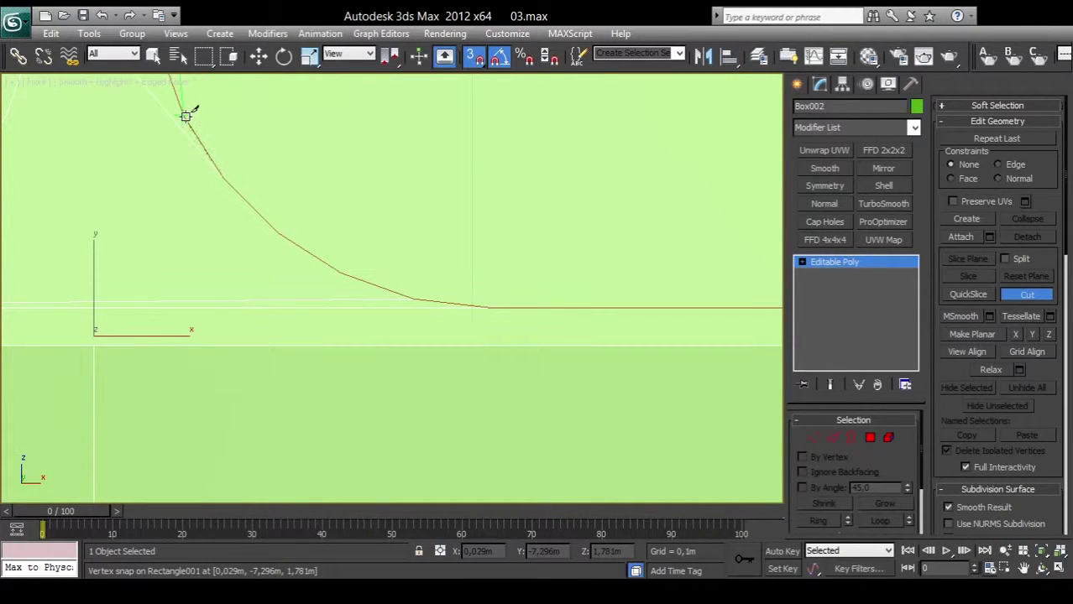
middle_drag(185, 116, 392, 286)
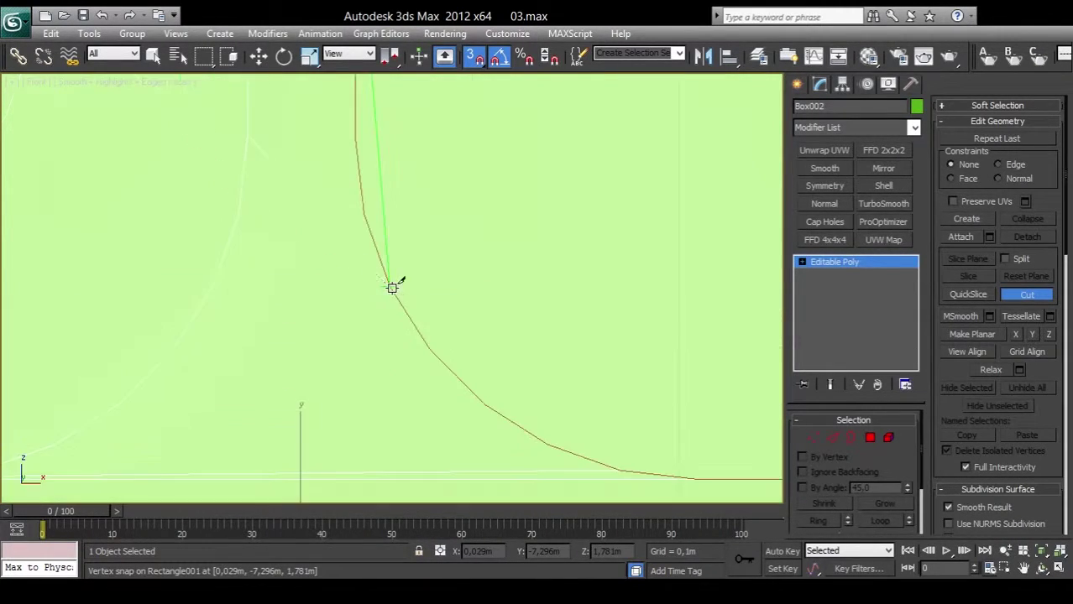
click(365, 214)
scroll(400, 281, down, 2)
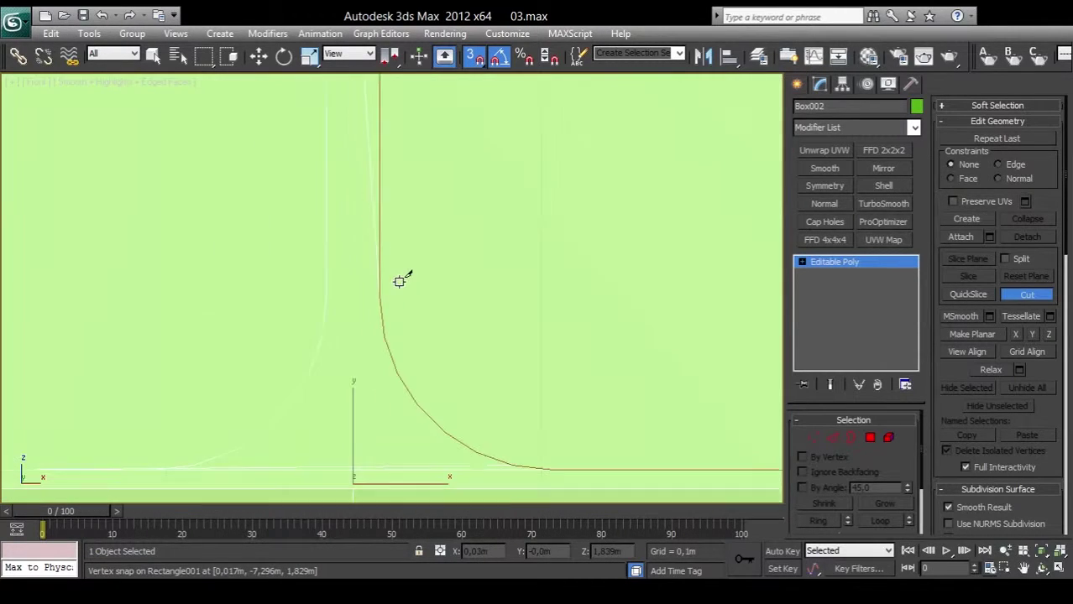
scroll(393, 277, down, 2)
scroll(393, 278, down, 1)
scroll(409, 213, up, 6)
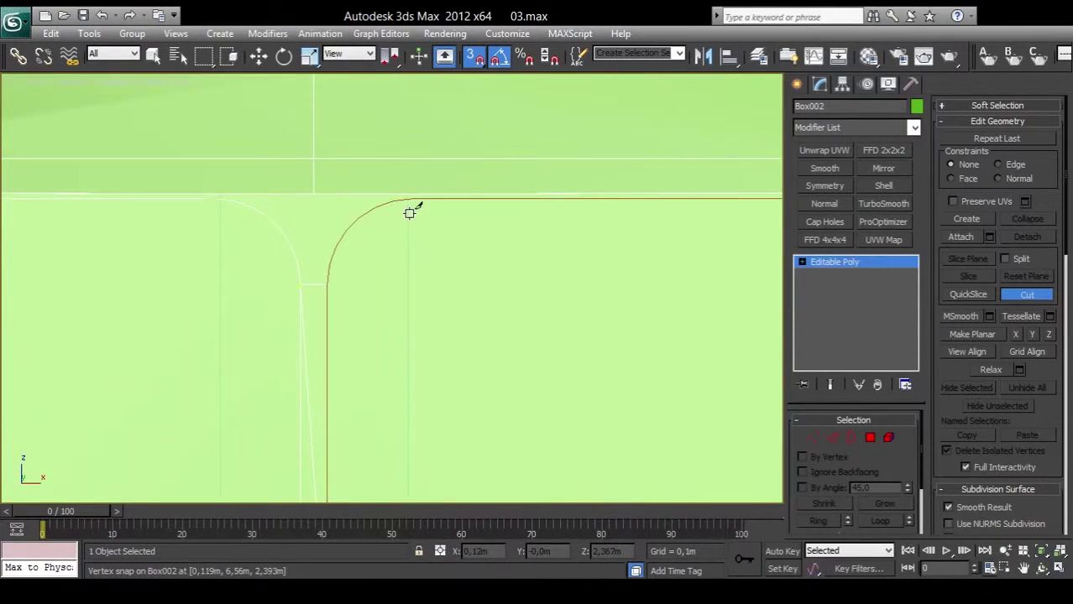
middle_drag(409, 212, 306, 414)
scroll(383, 290, up, 2)
scroll(398, 350, up, 3)
scroll(433, 308, up, 2)
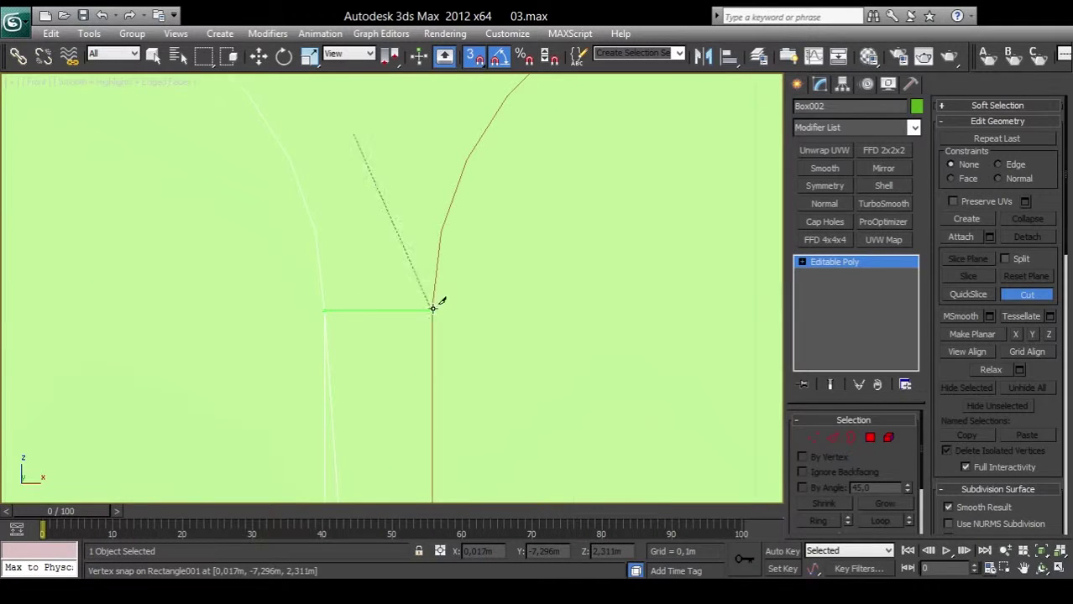
click(433, 310)
Step: Exit the cut tool, hide edged faces with F4, and frame both window outlines in view
key(w)
scroll(597, 338, down, 3)
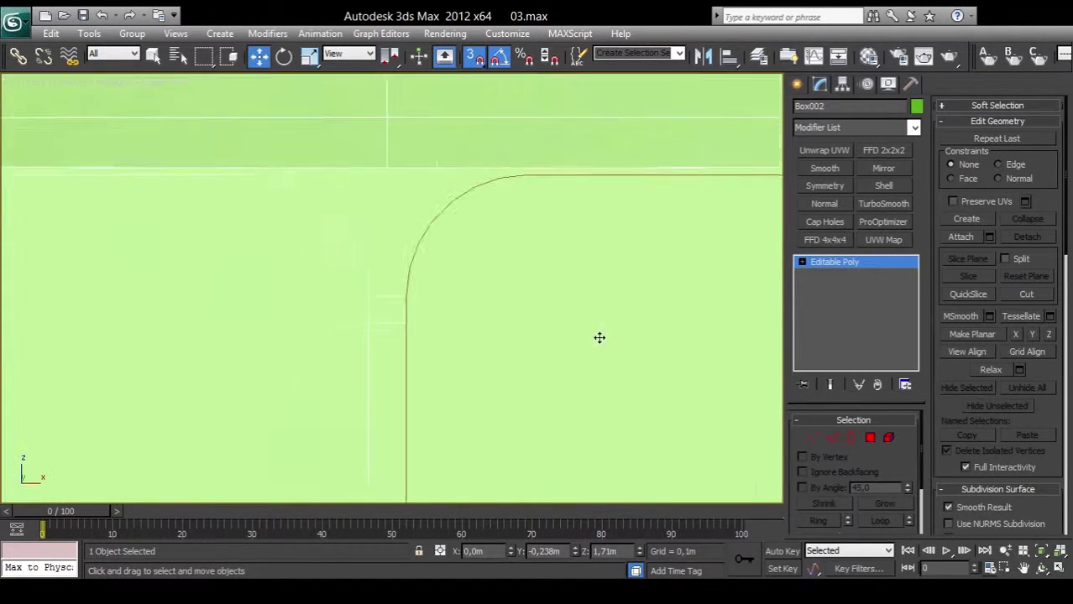
scroll(597, 339, down, 3)
key(F4)
scroll(474, 340, up, 2)
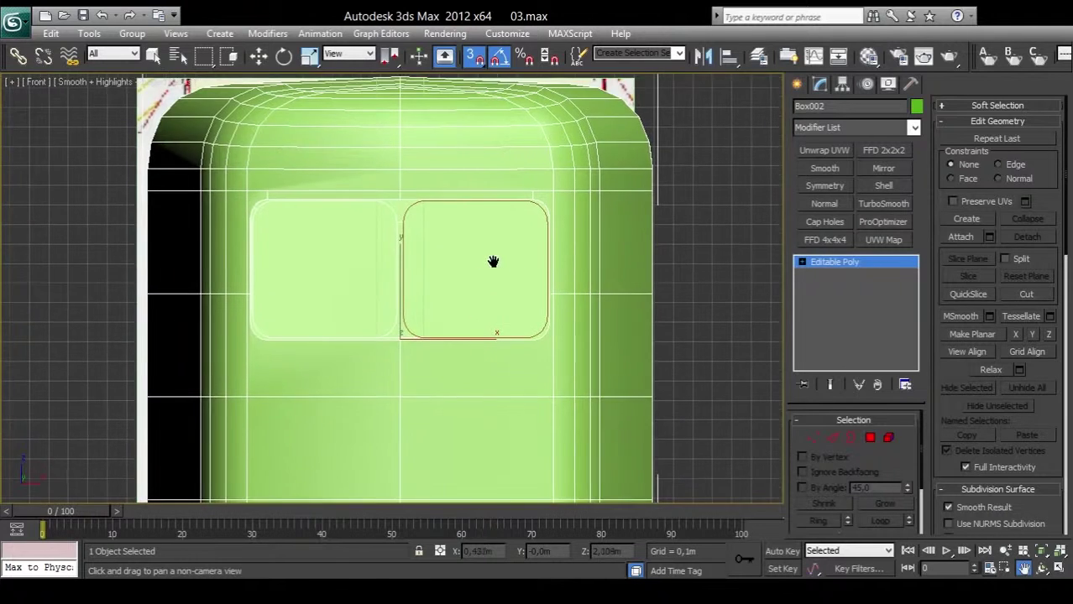
middle_drag(494, 264, 642, 244)
key(Escape)
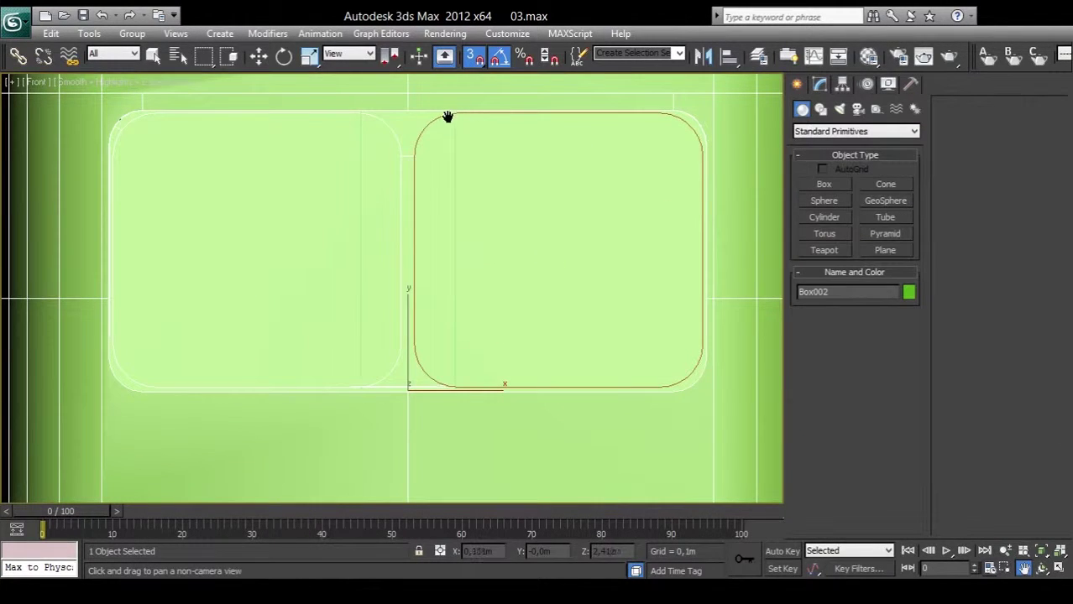
key(w)
Step: Select Rectangle001, then Box002, then clear the selection
click(438, 114)
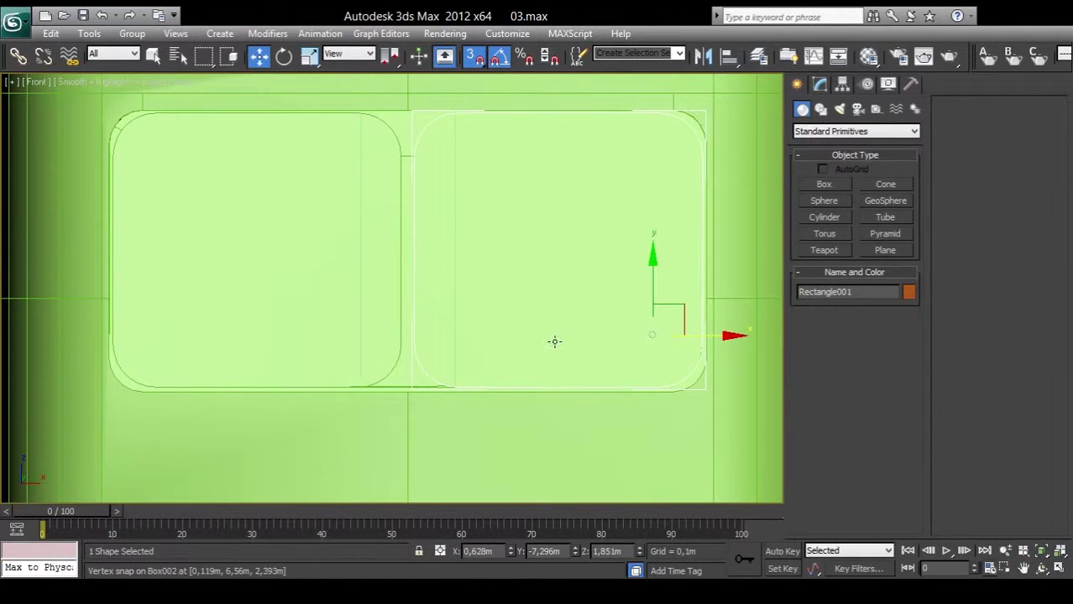
click(538, 282)
scroll(575, 319, down, 3)
click(663, 348)
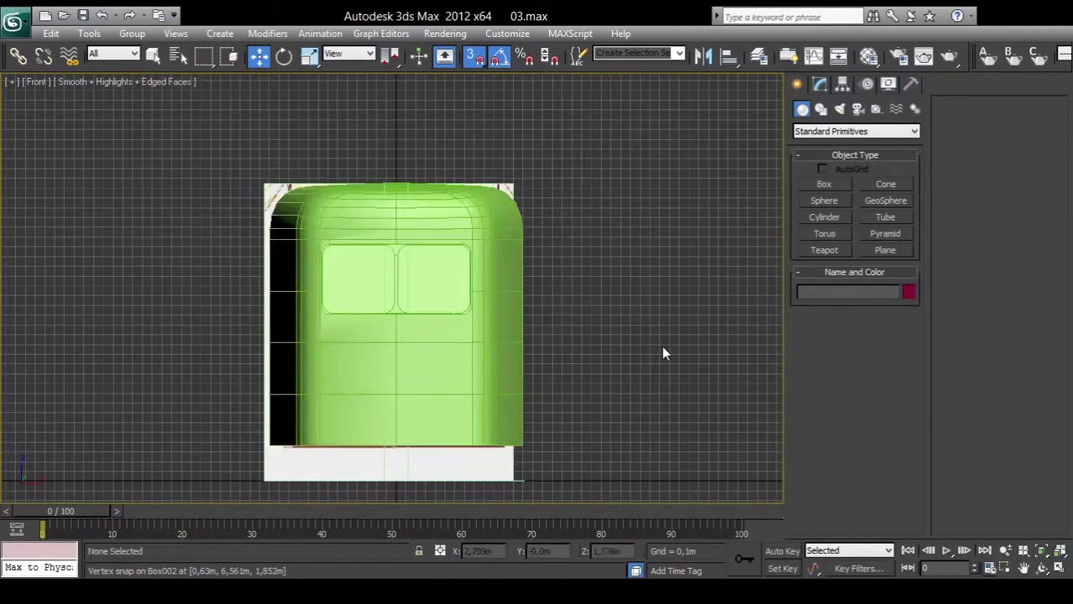
scroll(621, 331, up, 4)
Step: Maximize the Perspective view and orbit and zoom to inspect the dark gaps in the window cuts
click(1059, 569)
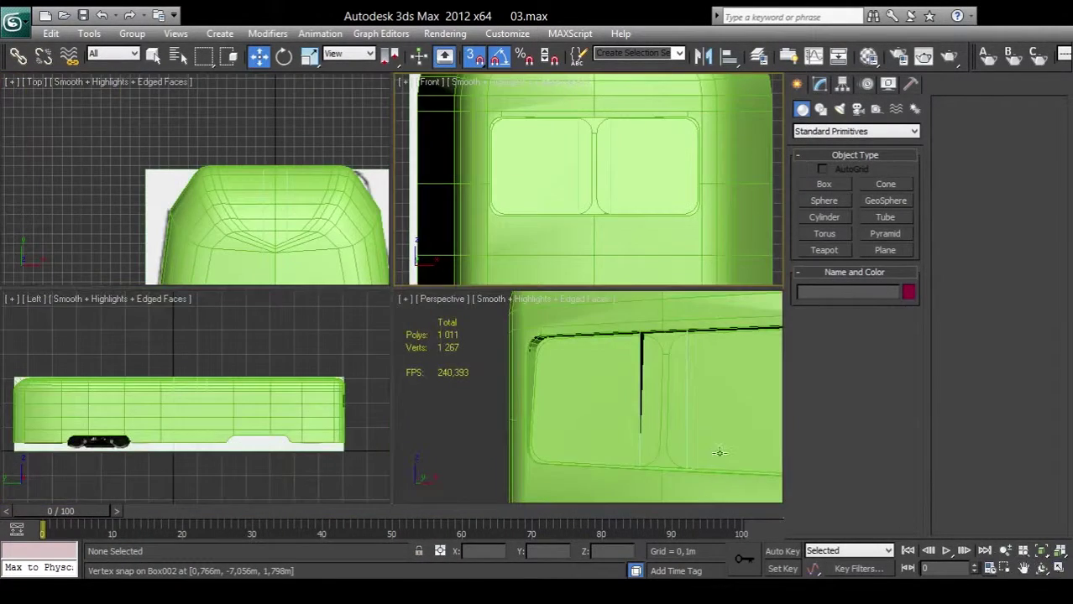
click(1057, 569)
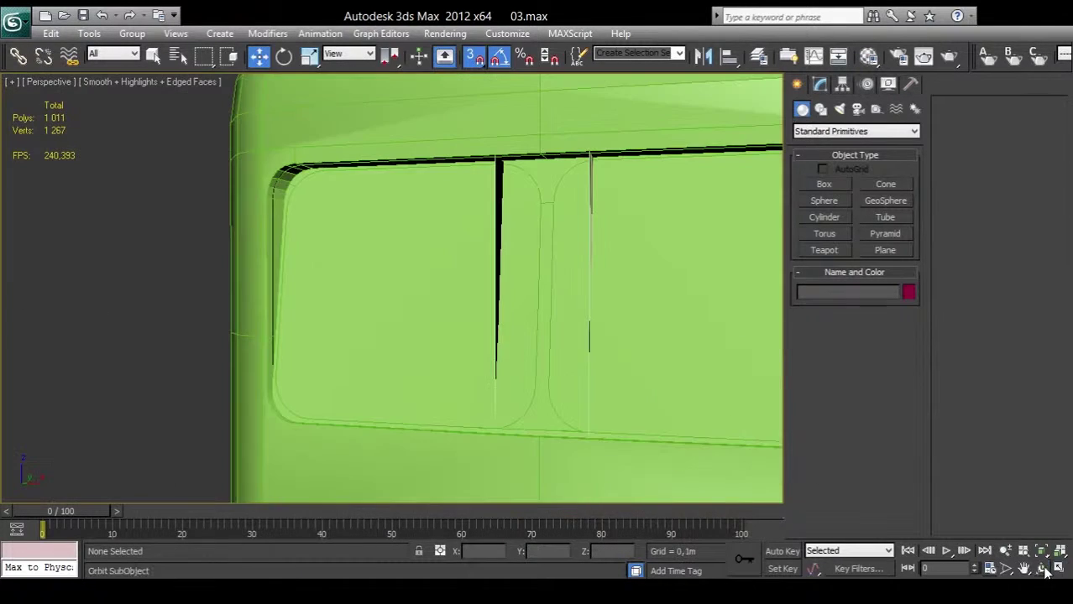
click(1040, 569)
mouse_move(434, 295)
mouse_down()
mouse_move(504, 291)
mouse_move(595, 318)
mouse_up()
middle_drag(594, 318, 219, 300)
drag(492, 291, 350, 301)
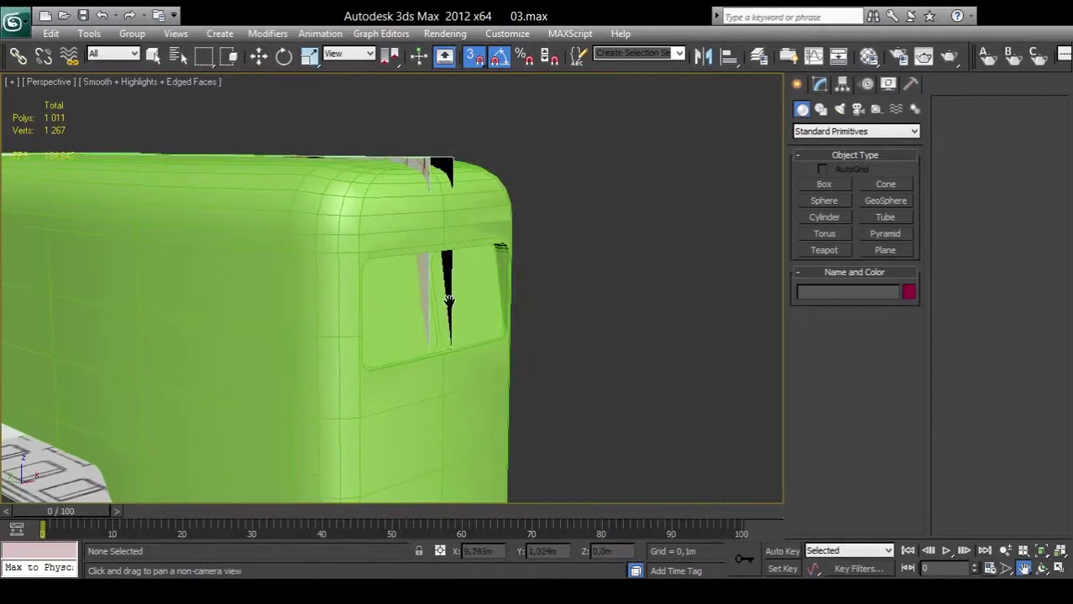
scroll(449, 300, up, 2)
scroll(450, 301, up, 2)
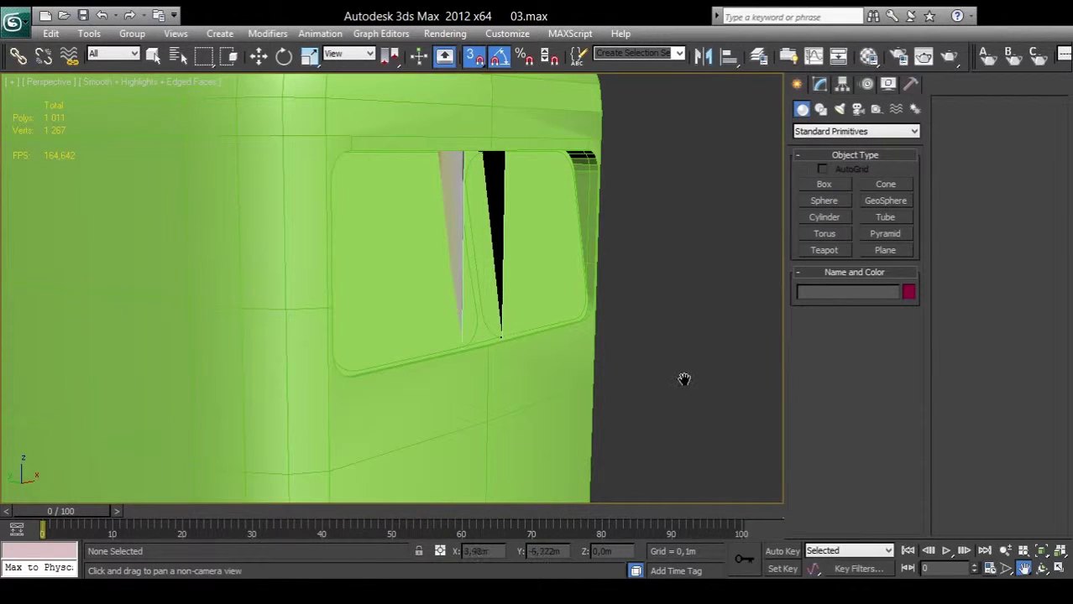
key(w)
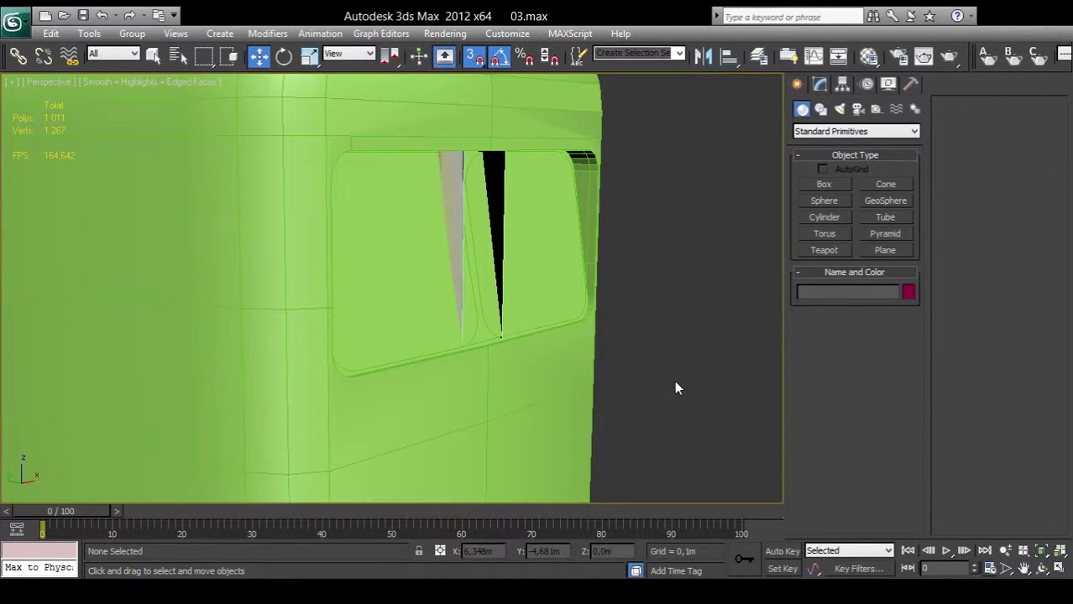